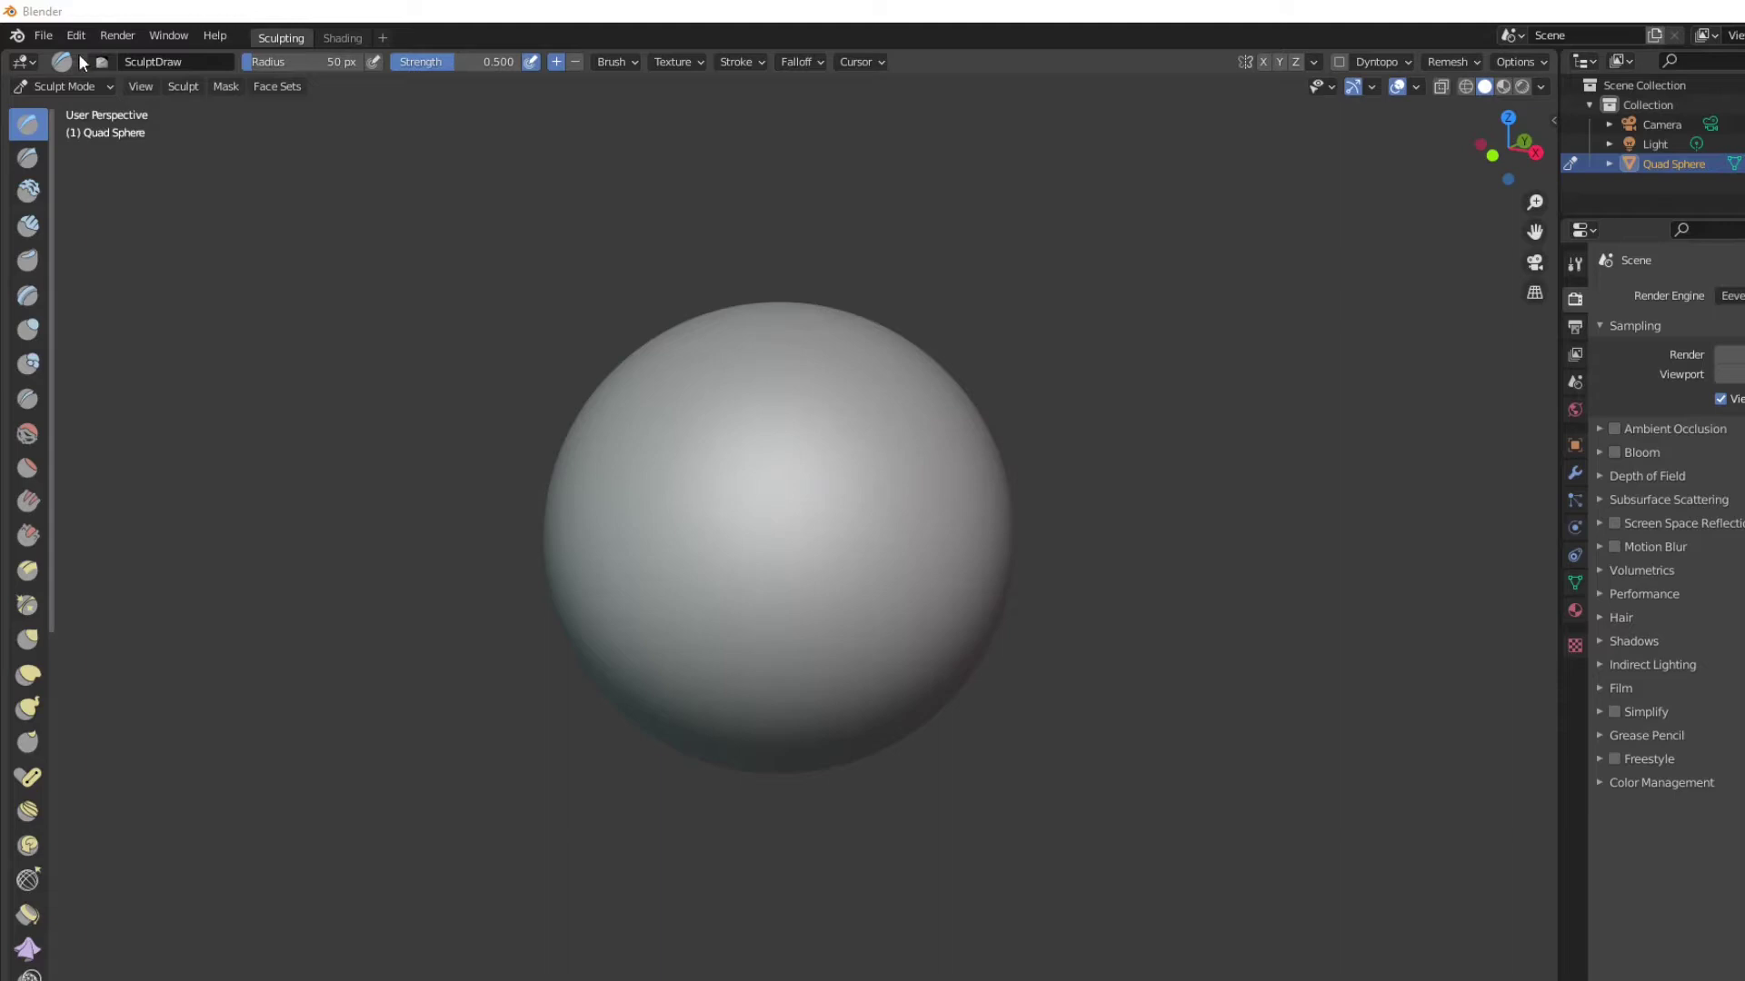
Create a new Sculpting file and choose the Snake Hook brush for the quad sphere
{"action": "left_click", "coordinate": [46, 31]}
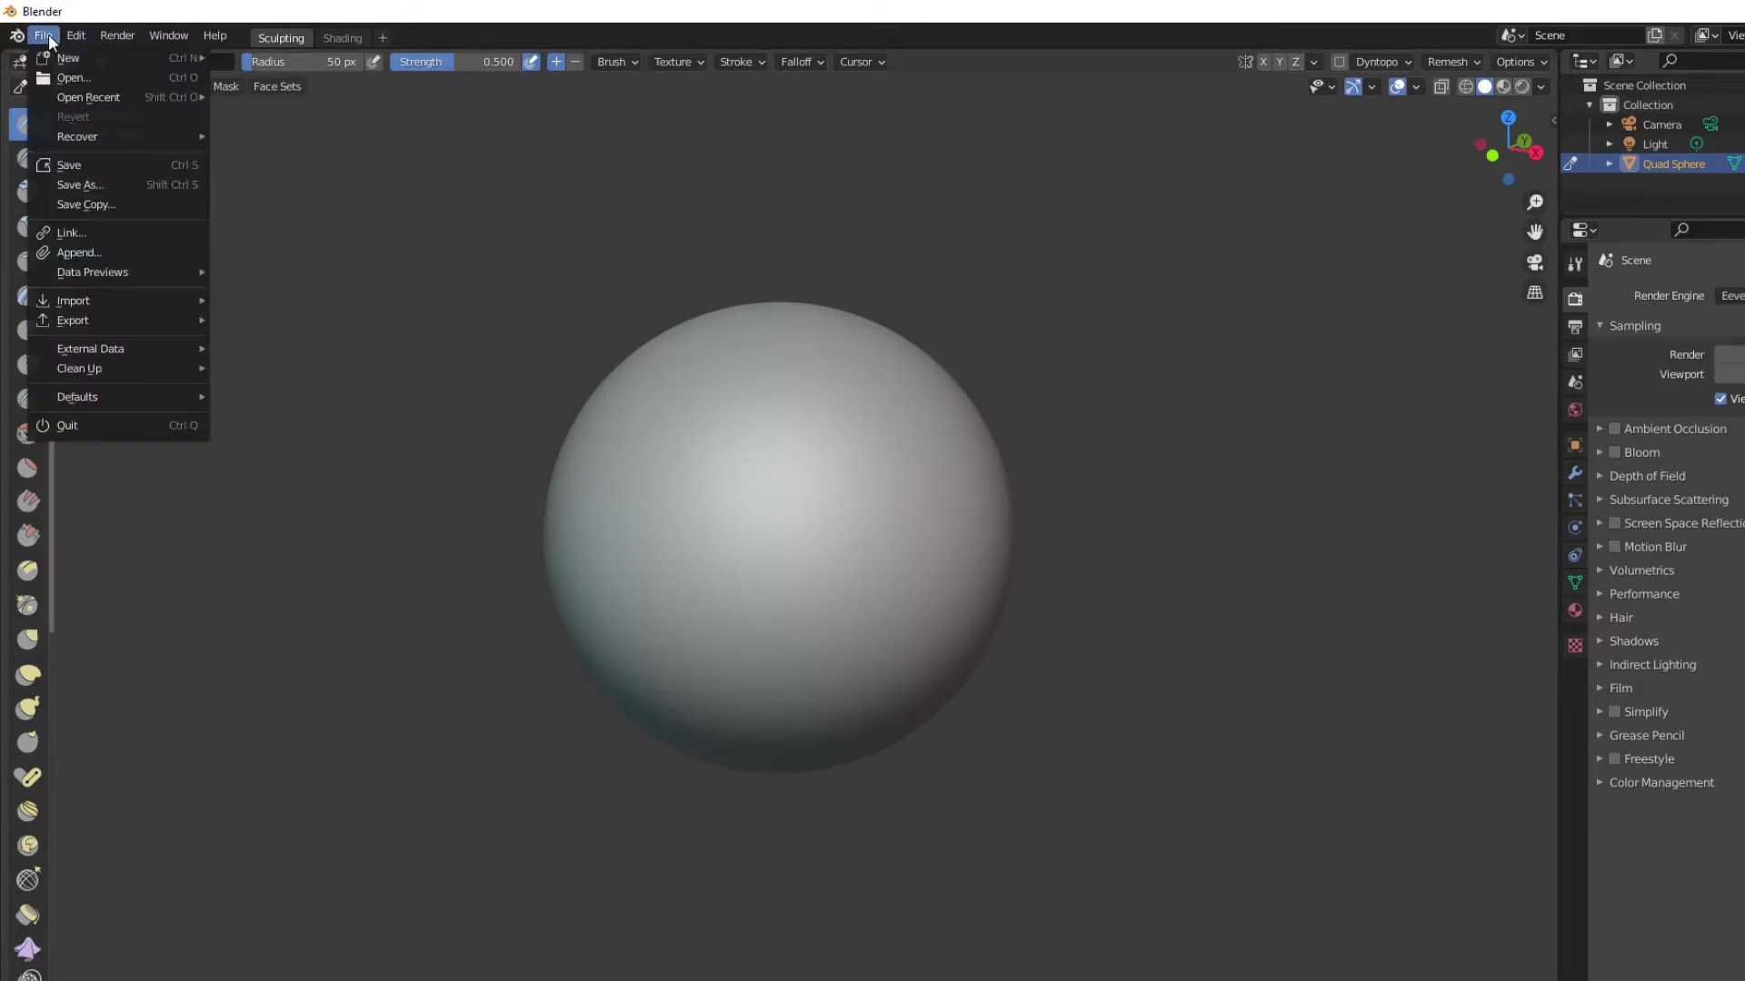
{"action": "mouse_move", "coordinate": [83, 58]}
{"action": "left_click", "coordinate": [285, 108]}
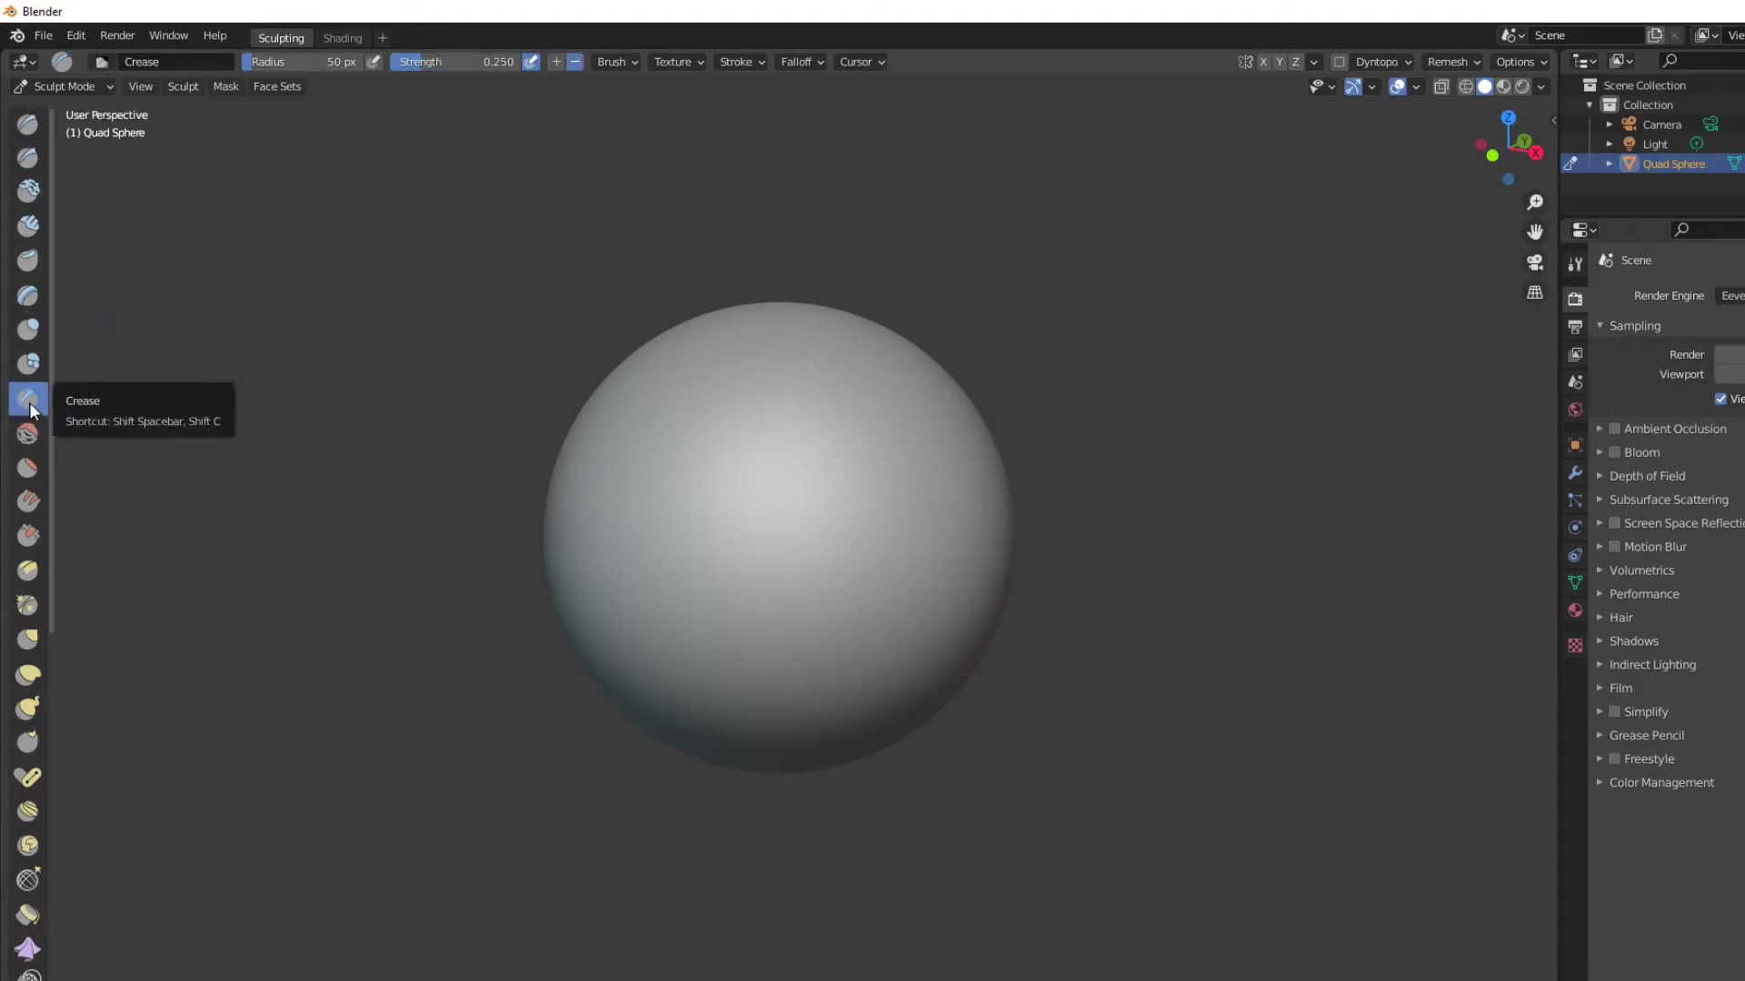
{"action": "left_click", "coordinate": [28, 708]}
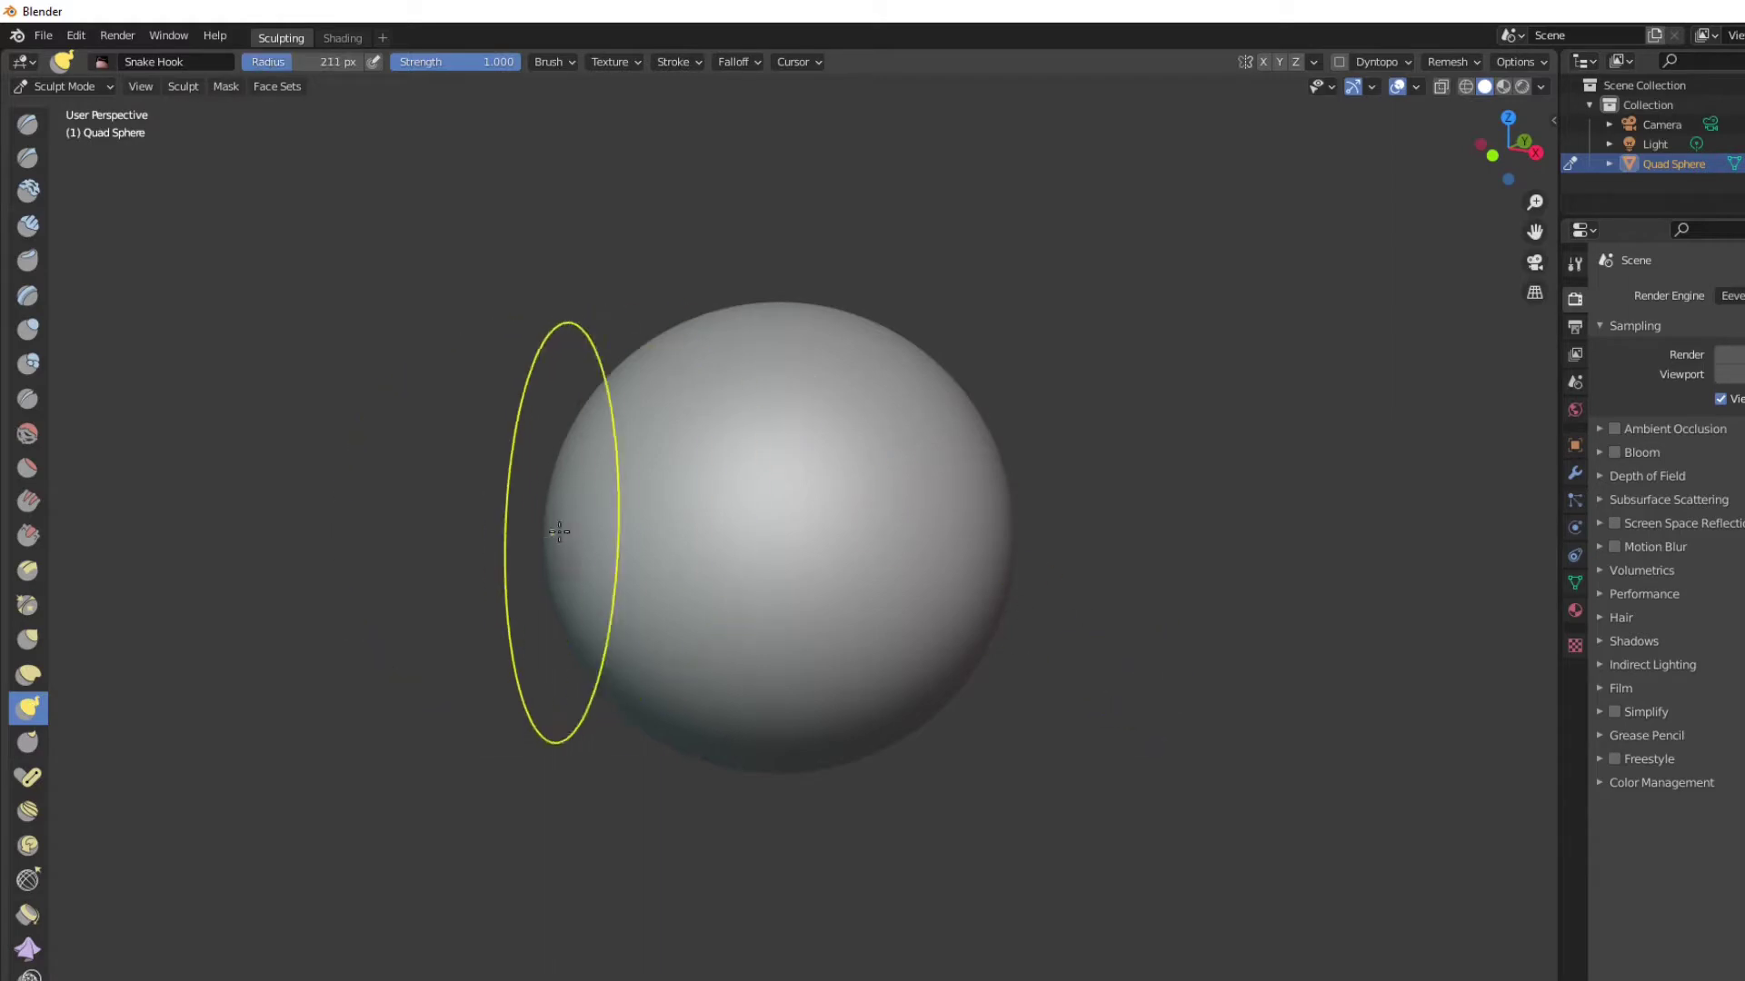
Try pushing the sphere's sides deep inward with the Snake Hook brush
{"action": "mouse_move", "coordinate": [871, 538]}
{"action": "middle_mouse_down"}
{"action": "mouse_move", "coordinate": [829, 546]}
{"action": "mouse_move", "coordinate": [701, 502]}
{"action": "mouse_move", "coordinate": [509, 514]}
{"action": "middle_mouse_up"}
{"action": "mouse_move", "coordinate": [537, 499]}
{"action": "left_mouse_down"}
{"action": "mouse_move", "coordinate": [640, 499]}
{"action": "mouse_move", "coordinate": [650, 523]}
{"action": "mouse_move", "coordinate": [760, 566]}
{"action": "mouse_move", "coordinate": [840, 559]}
{"action": "left_mouse_up"}
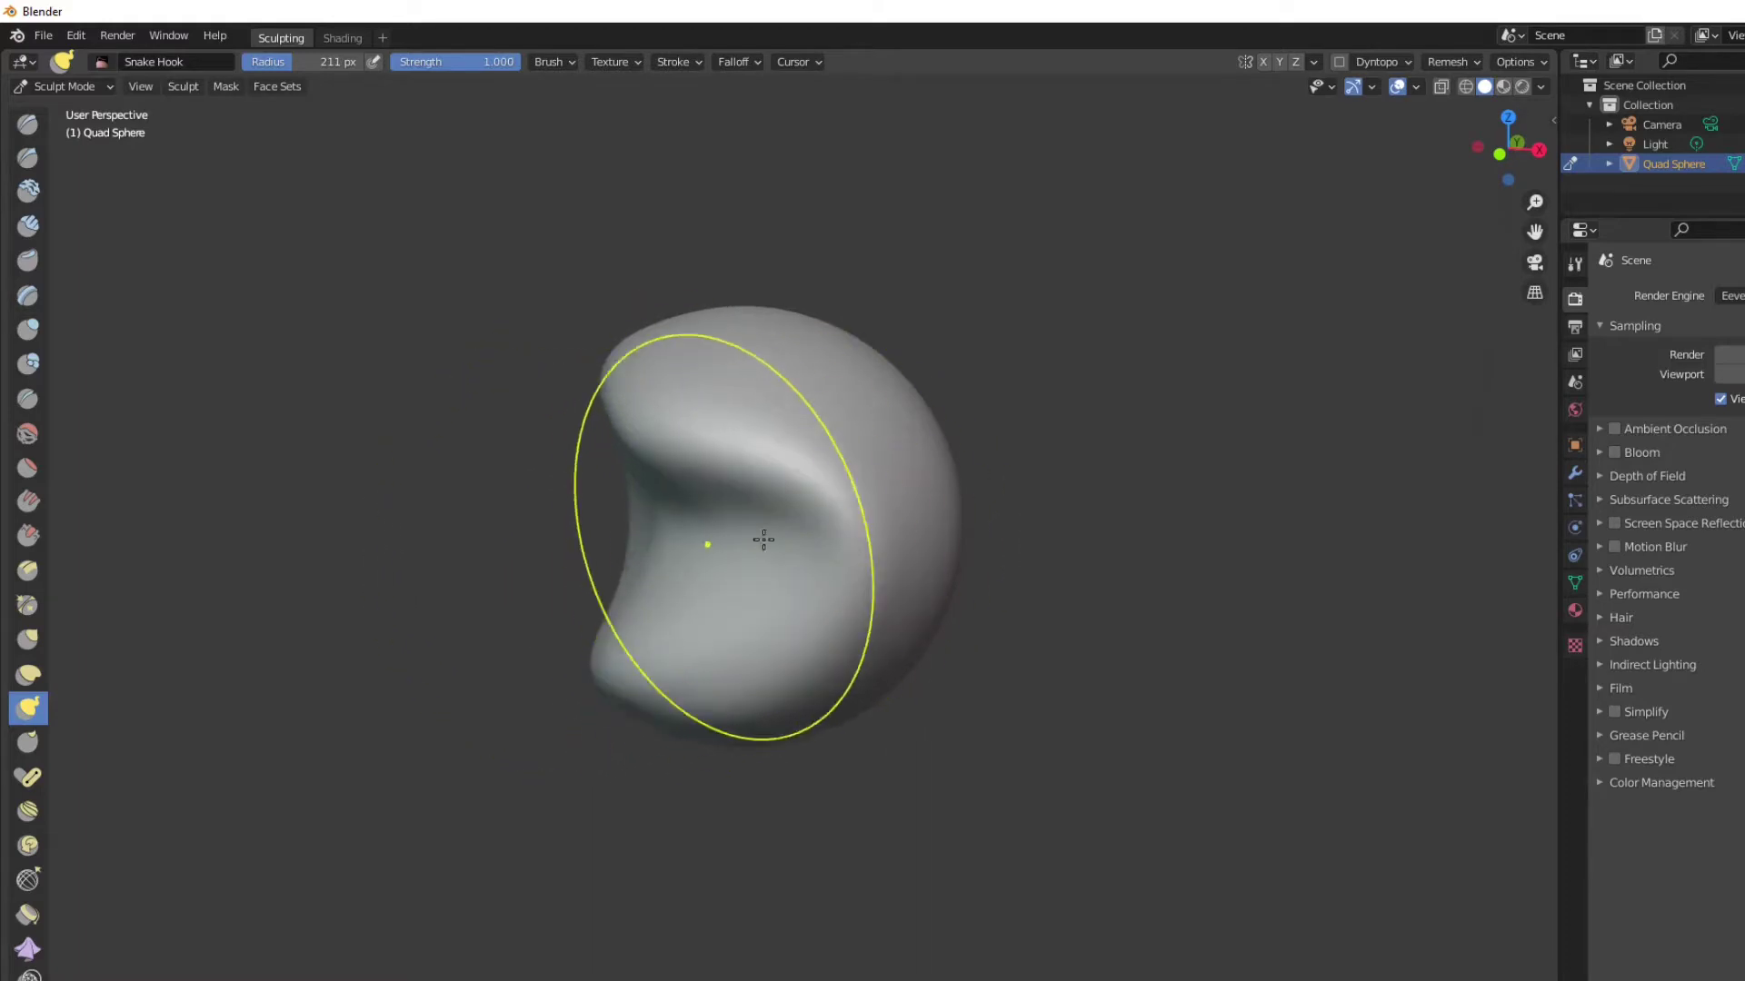
{"action": "left_click_drag", "start_coordinate": [952, 522], "coordinate": [877, 532]}
{"action": "mouse_move", "coordinate": [957, 506]}
{"action": "middle_mouse_down"}
{"action": "mouse_move", "coordinate": [827, 542]}
{"action": "mouse_move", "coordinate": [1039, 460]}
{"action": "mouse_move", "coordinate": [941, 432]}
{"action": "middle_mouse_up"}
{"action": "middle_click_drag", "start_coordinate": [791, 486], "coordinate": [576, 428]}
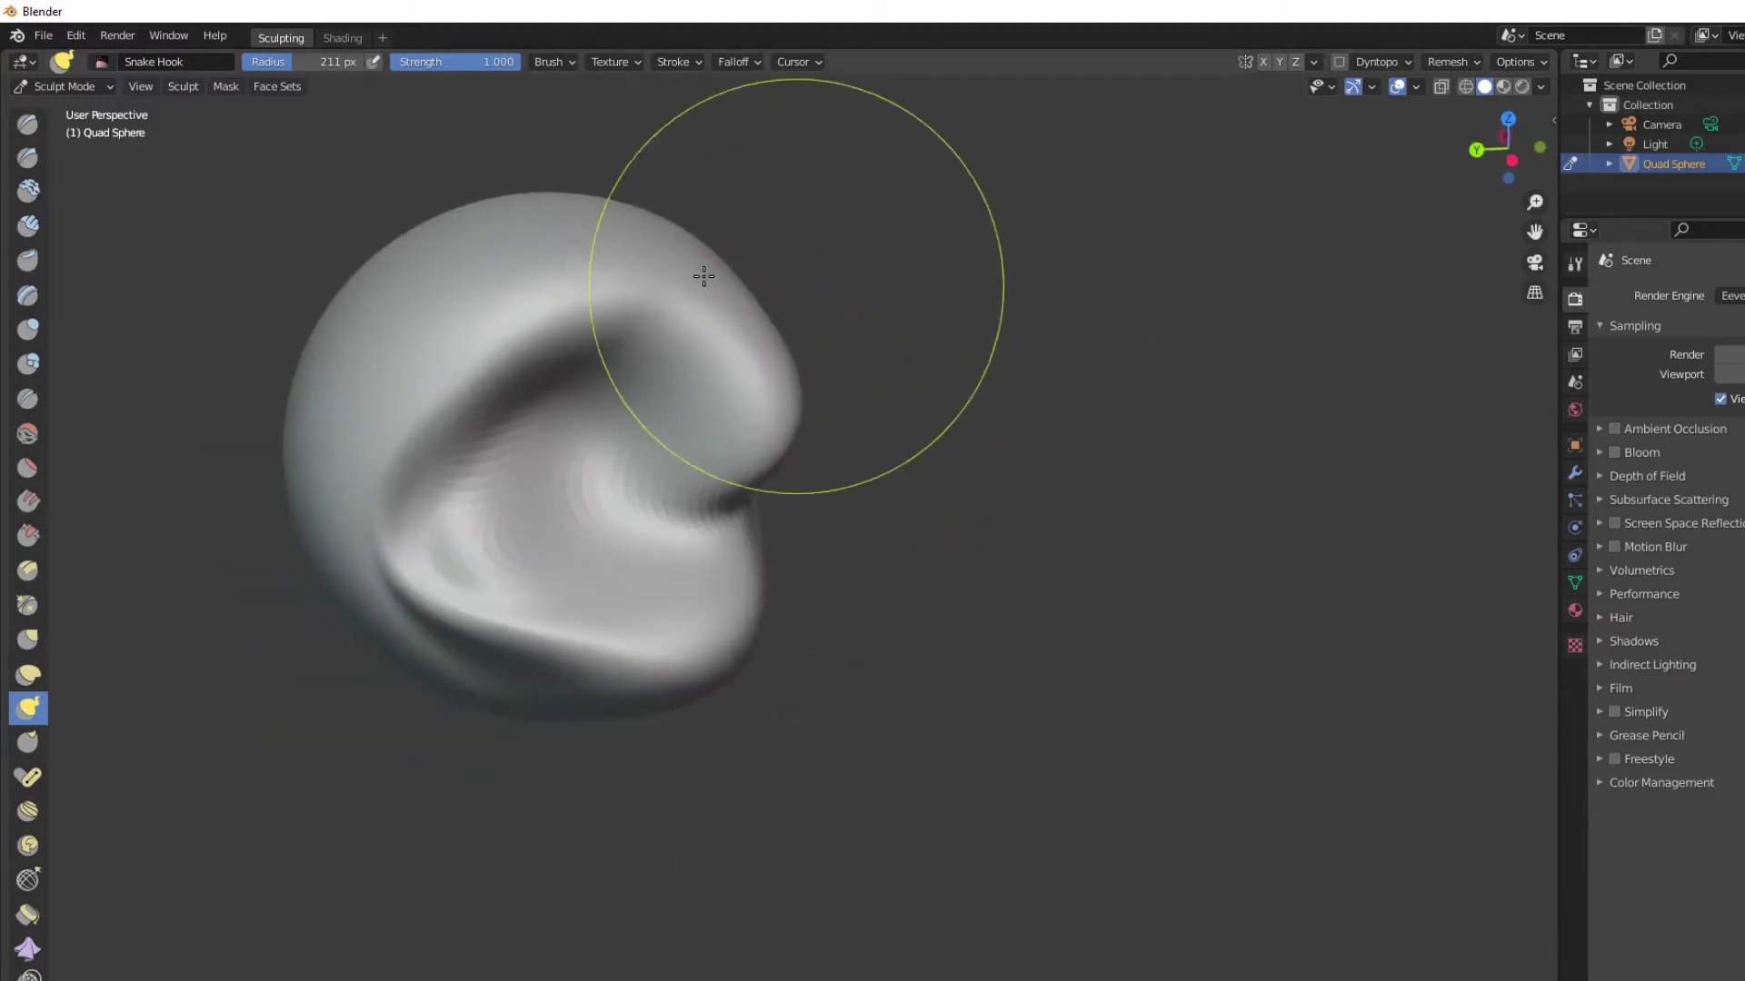
Undo all the Snake Hook test strokes on the sphere
{"action": "key", "text": "ctrl+z"}
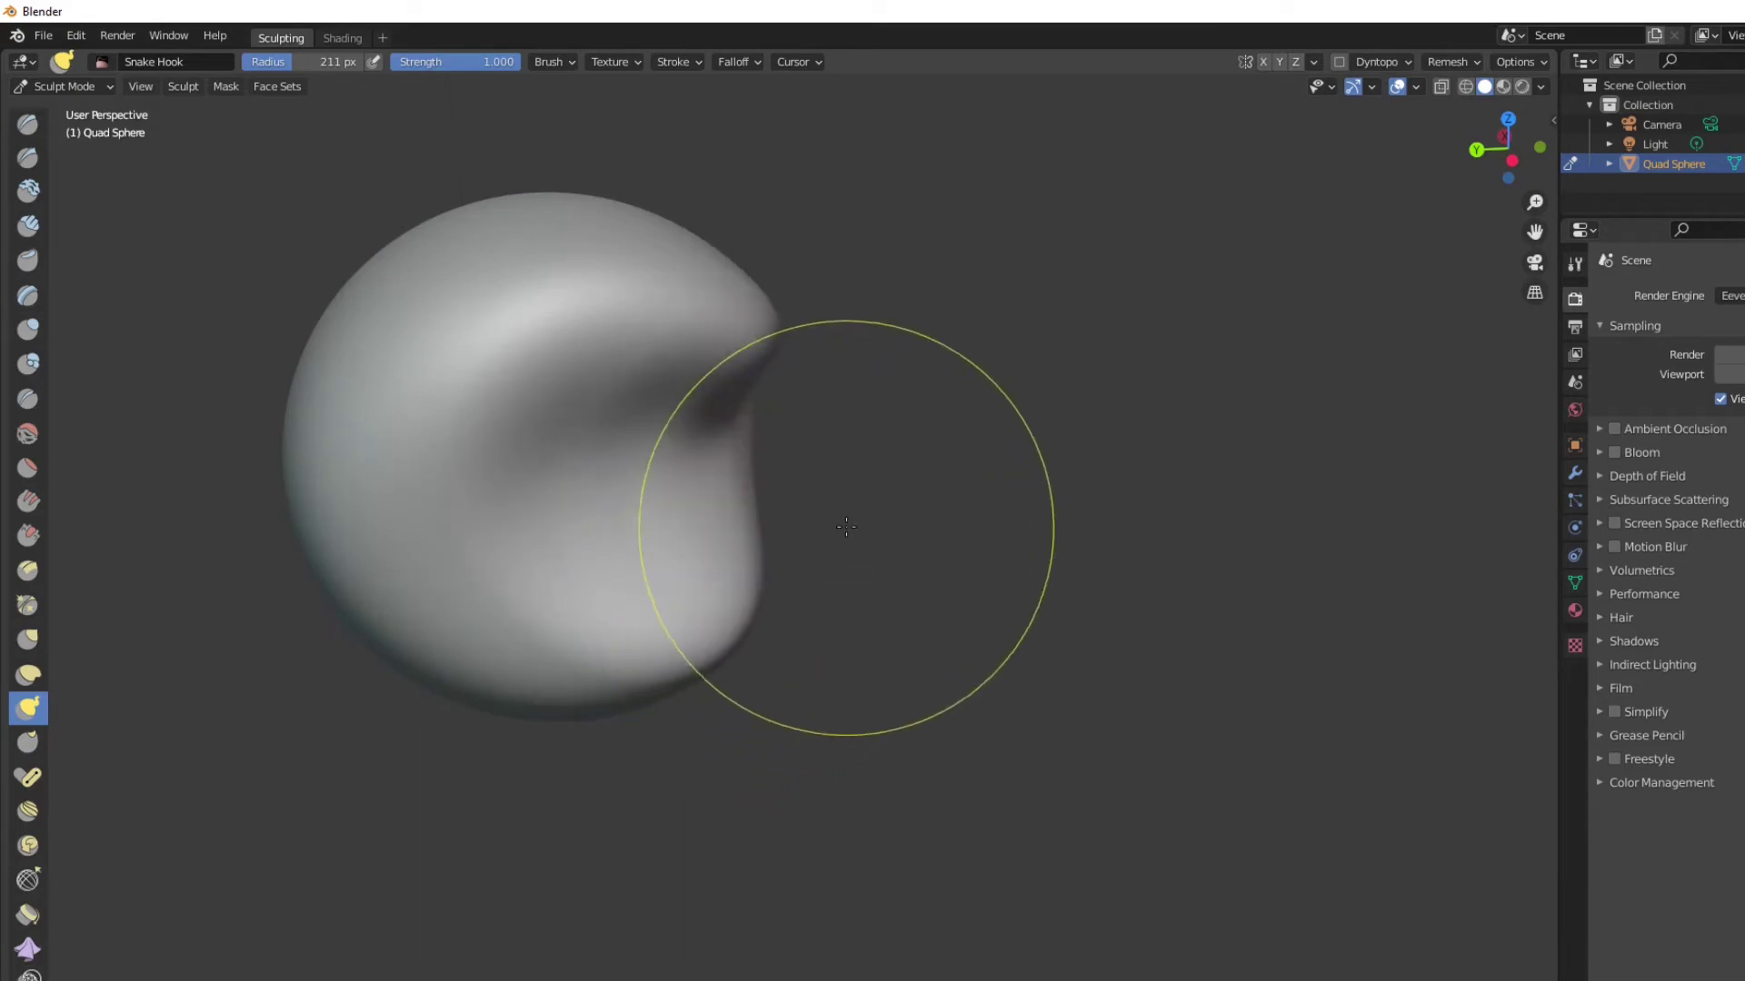
{"action": "key", "text": "ctrl+z"}
{"action": "key", "text": "ctrl+z"}
{"action": "key", "text": "ctrl+z"}
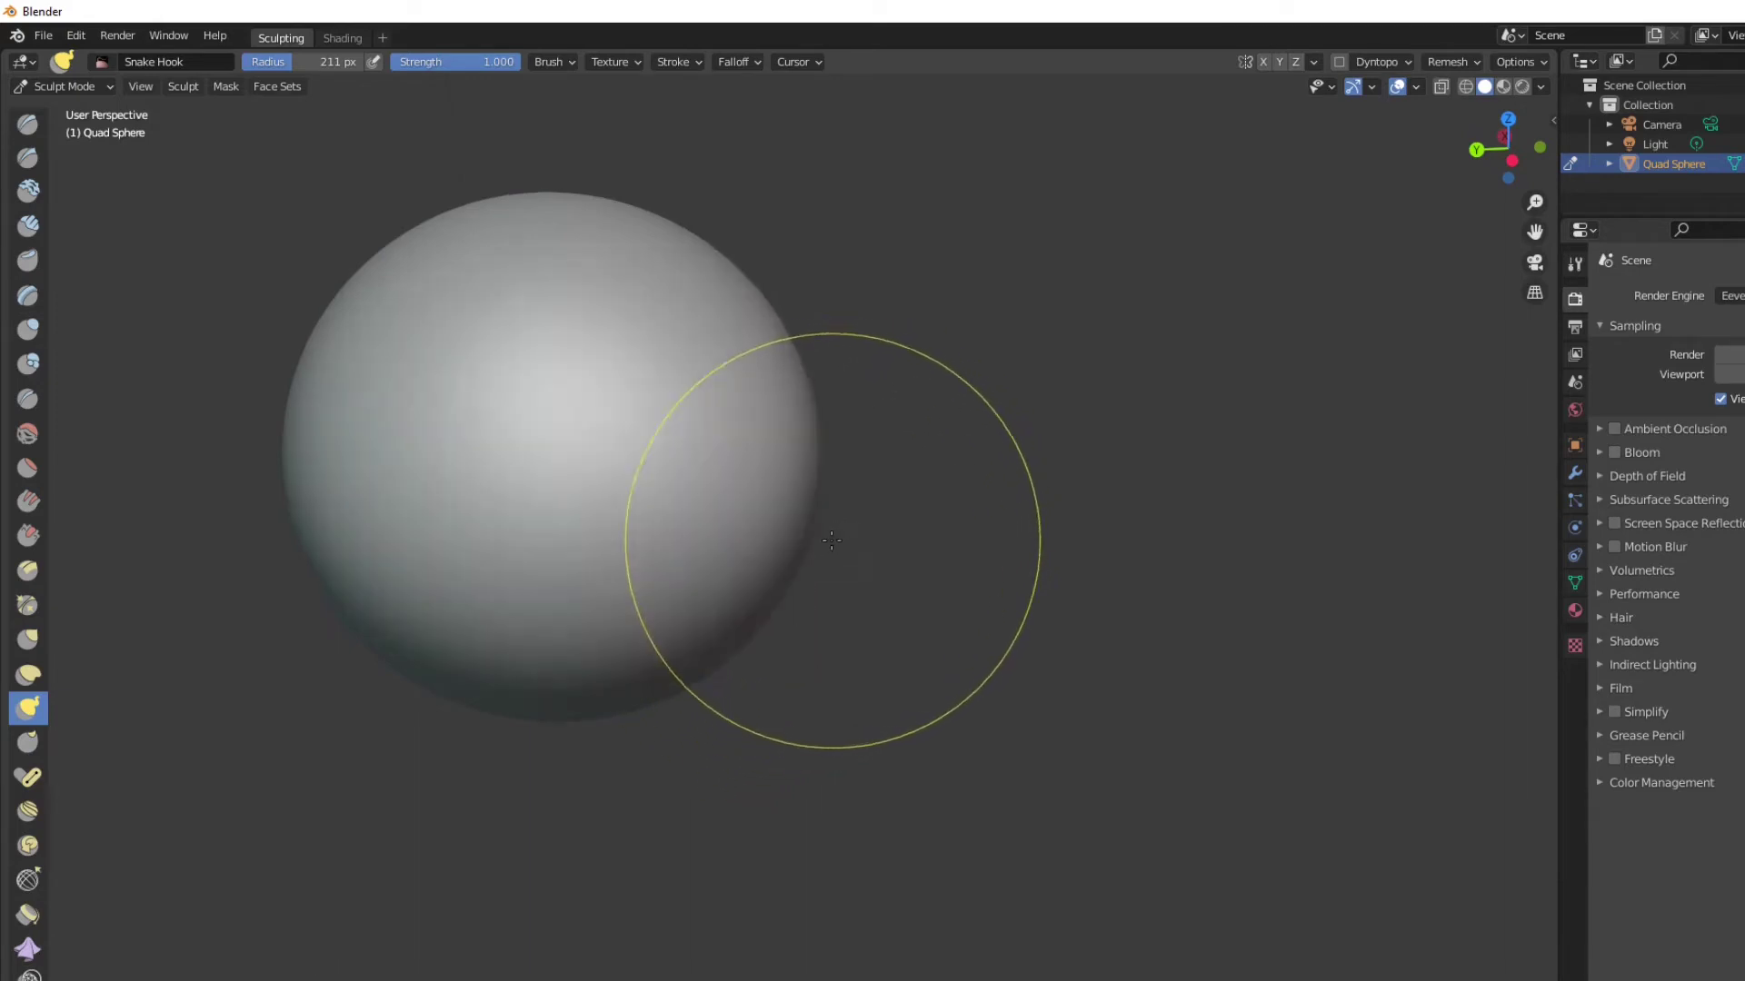
{"action": "middle_click_drag", "start_coordinate": [858, 500], "coordinate": [690, 460]}
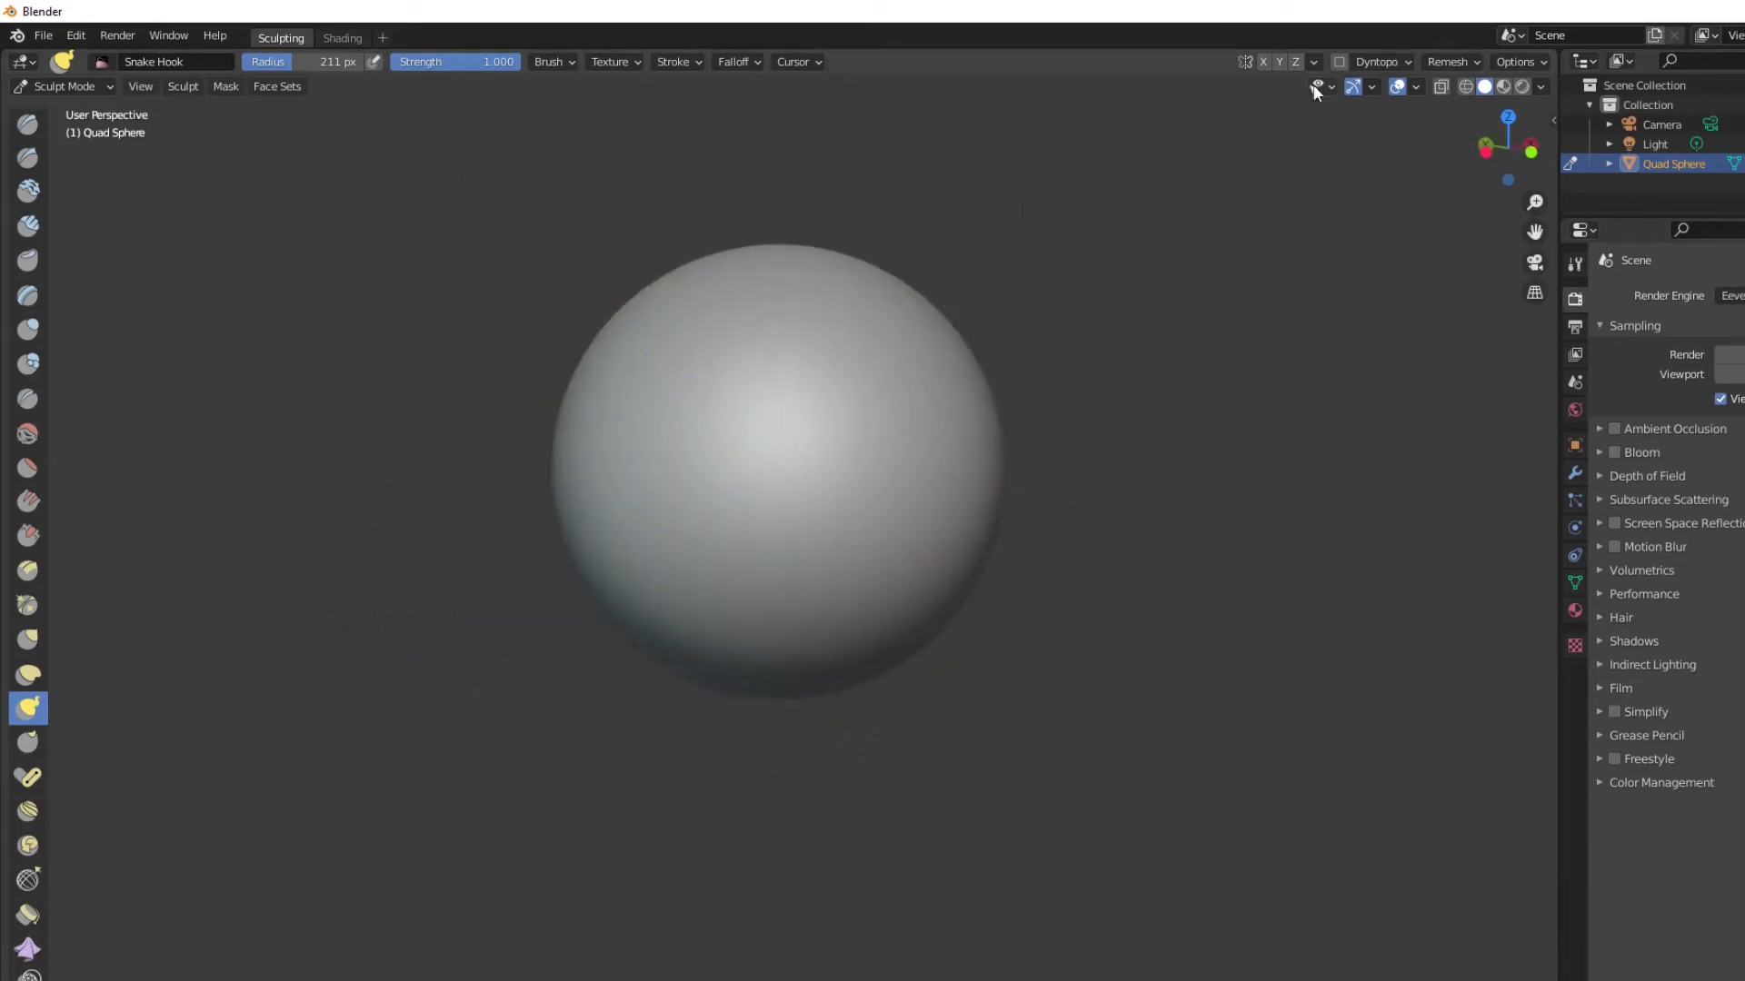
In front view, push both lower sides of the sphere inward with Snake Hook to narrow its lower half
{"action": "key", "text": "KP_1"}
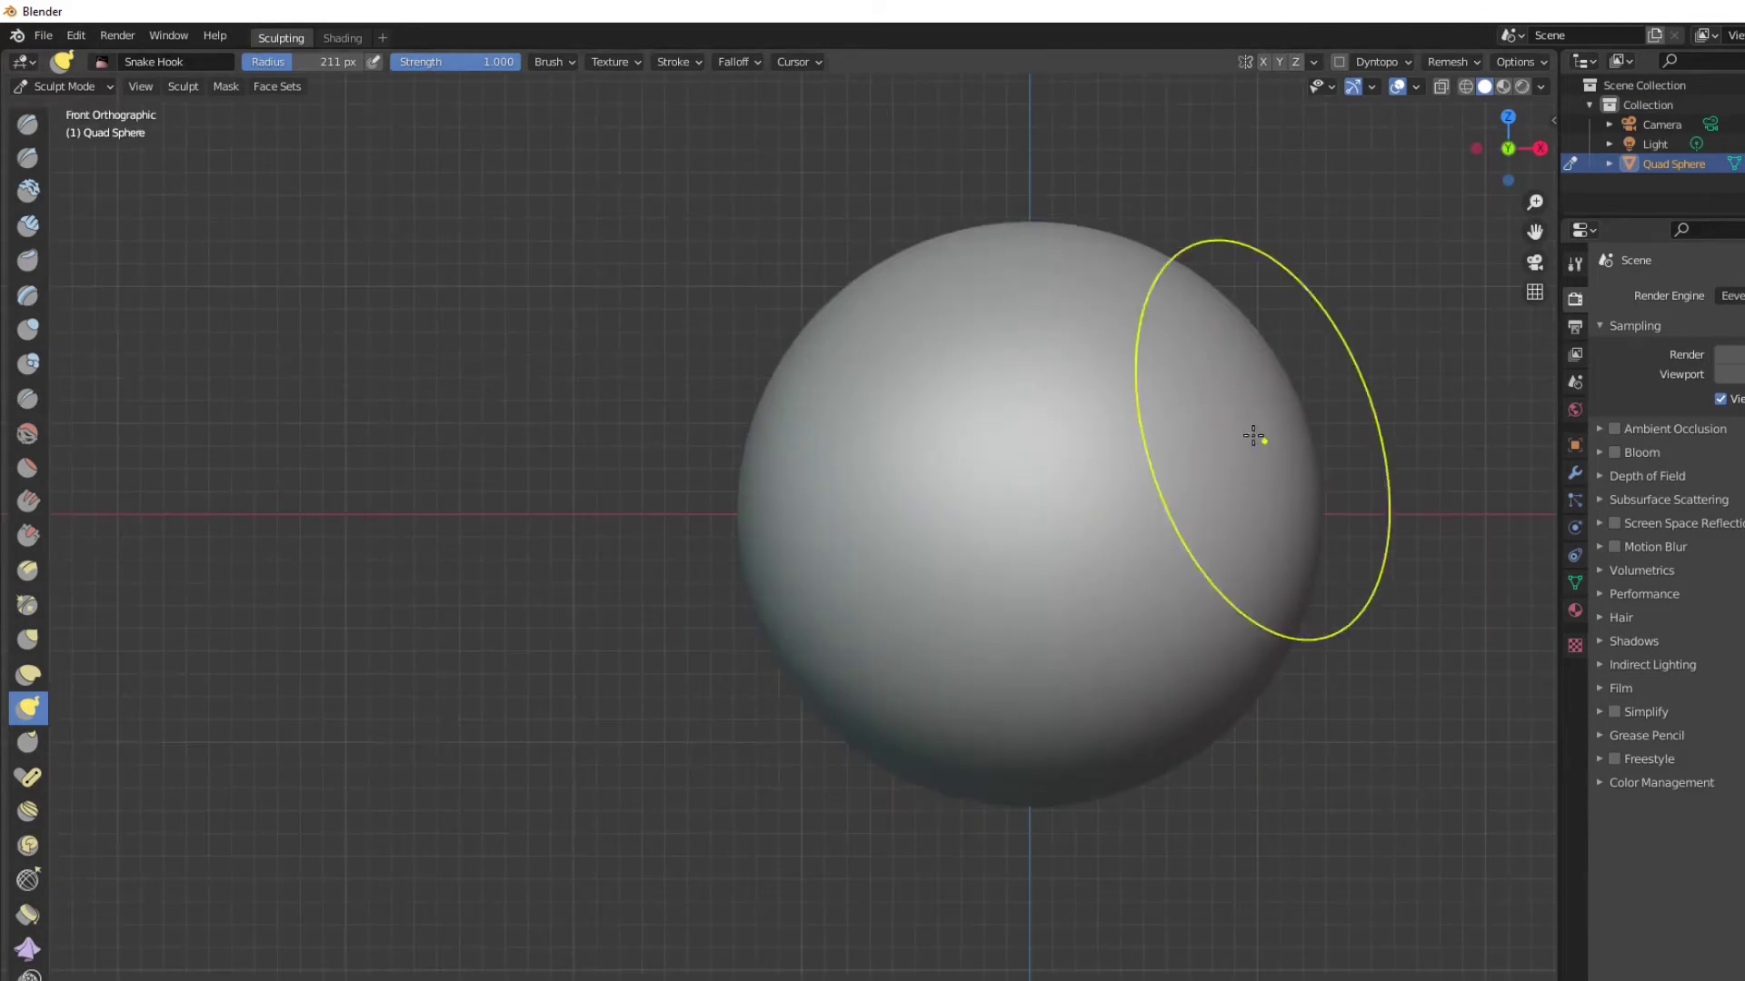
{"action": "scroll", "coordinate": [1111, 526], "scroll_direction": "down", "scroll_amount": 4}
{"action": "scroll", "coordinate": [1104, 568], "scroll_direction": "up", "scroll_amount": 2}
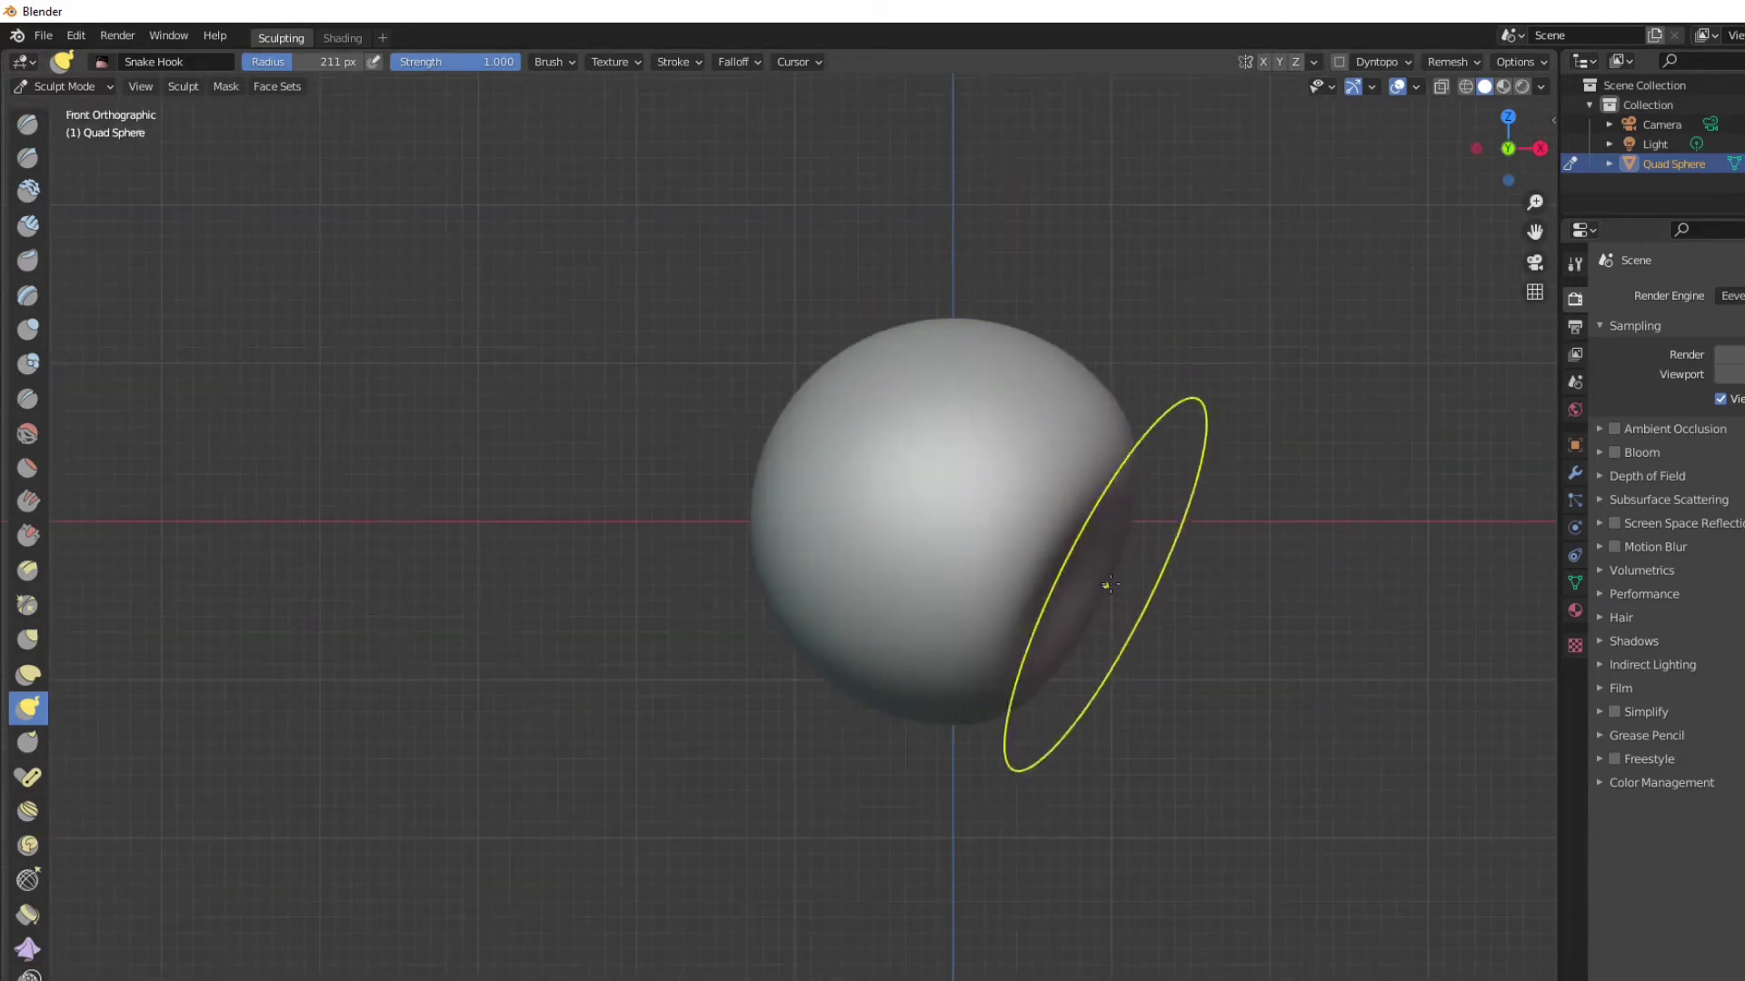
{"action": "left_click_drag", "start_coordinate": [783, 587], "coordinate": [874, 580]}
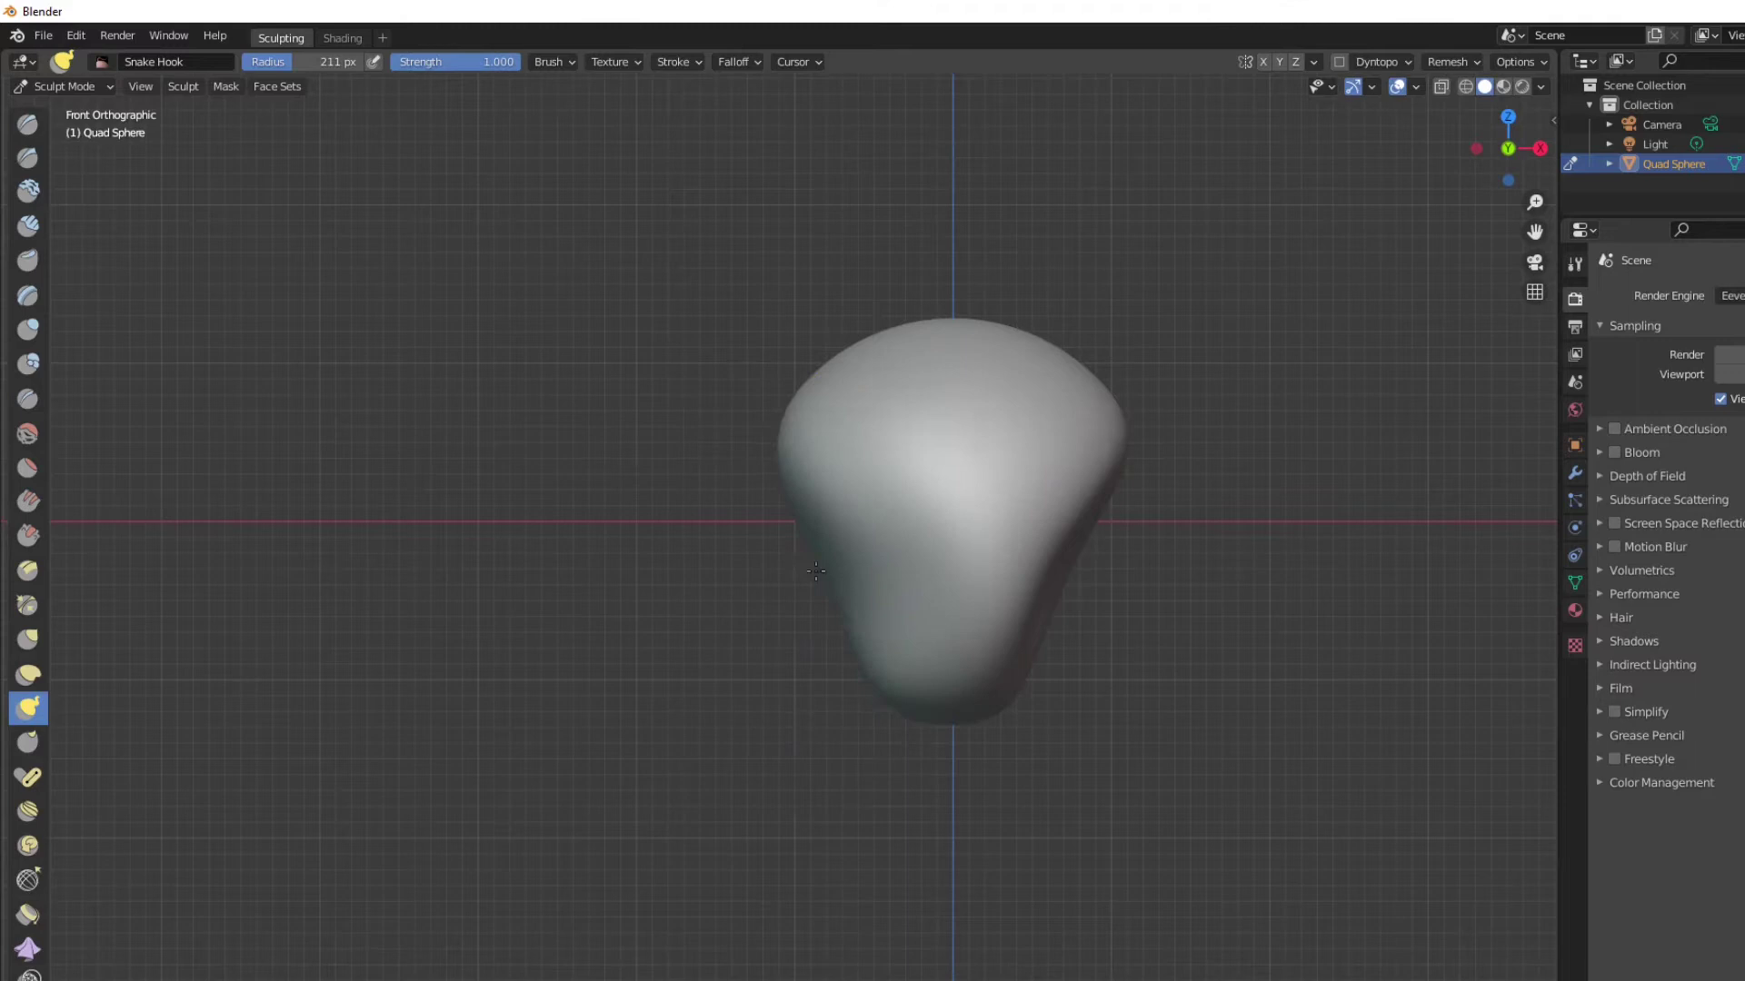
{"action": "mouse_move", "coordinate": [876, 580]}
{"action": "middle_mouse_down"}
{"action": "mouse_move", "coordinate": [1005, 599]}
{"action": "mouse_move", "coordinate": [898, 603]}
{"action": "middle_mouse_up"}
{"action": "mouse_move", "coordinate": [989, 581]}
{"action": "left_mouse_down"}
{"action": "mouse_move", "coordinate": [911, 608]}
{"action": "mouse_move", "coordinate": [911, 531]}
{"action": "left_mouse_up"}
{"action": "key", "text": "ctrl+z"}
{"action": "middle_click_drag", "start_coordinate": [908, 527], "coordinate": [908, 591]}
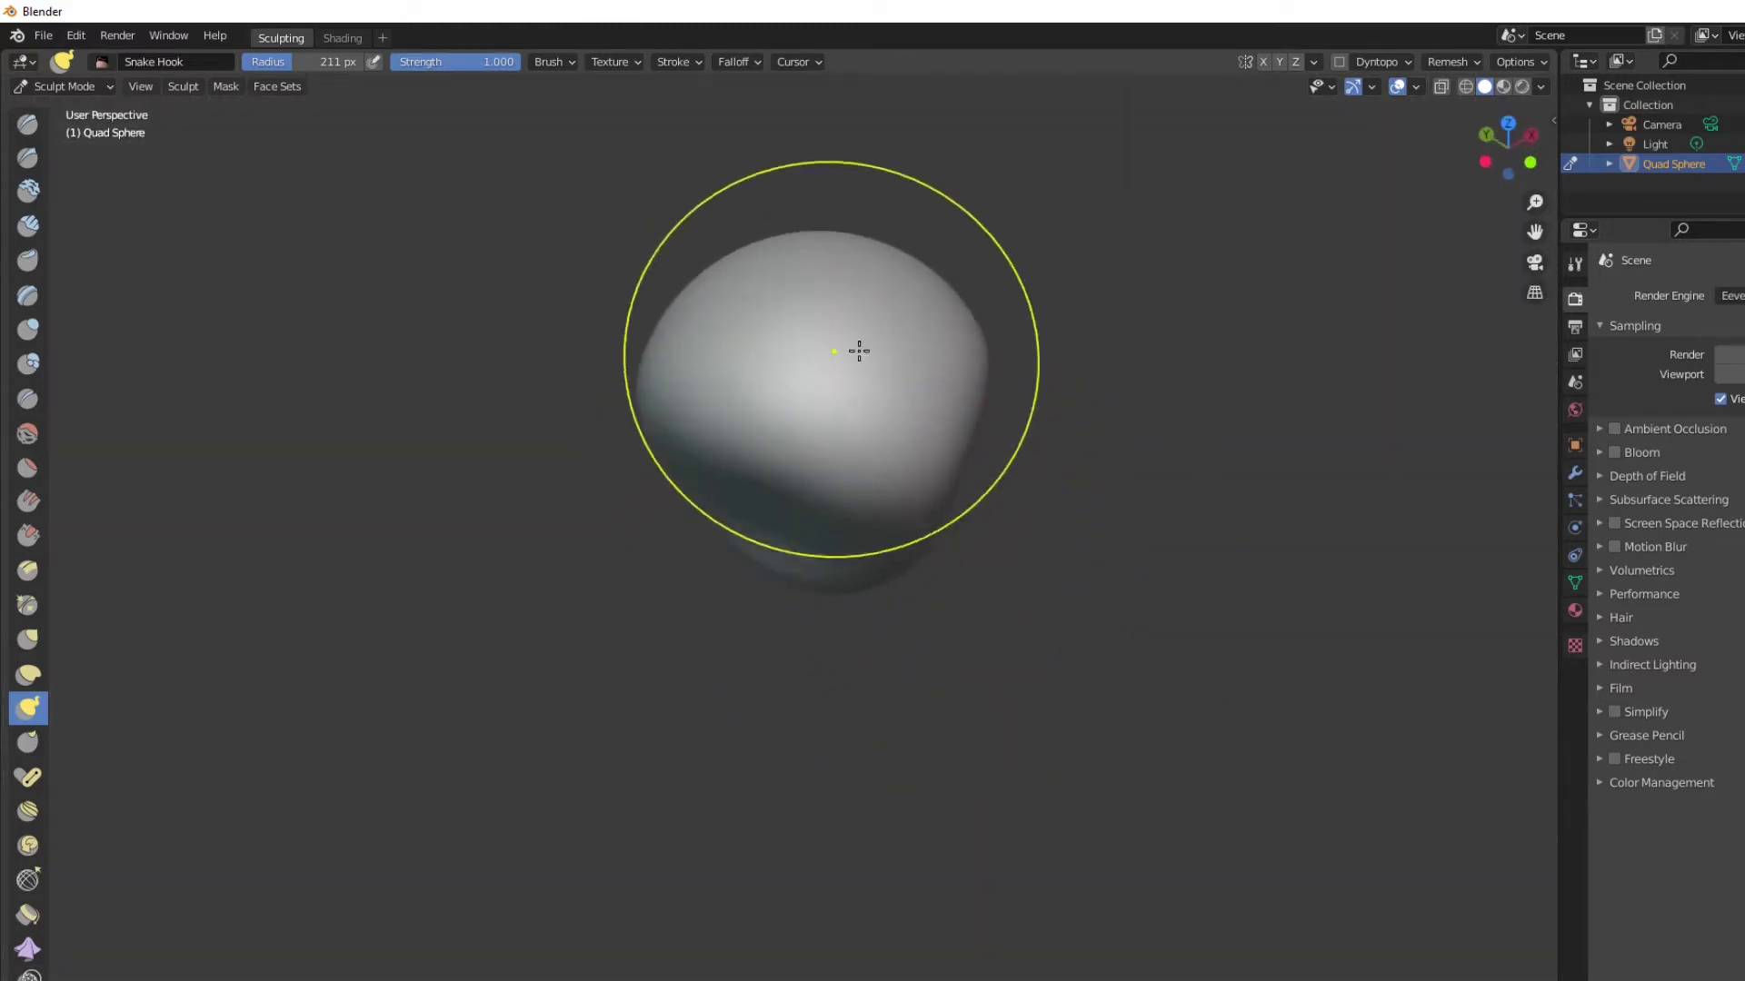
{"action": "middle_click_drag", "start_coordinate": [857, 350], "coordinate": [562, 384]}
{"action": "scroll", "coordinate": [562, 384], "scroll_direction": "up", "scroll_amount": 2}
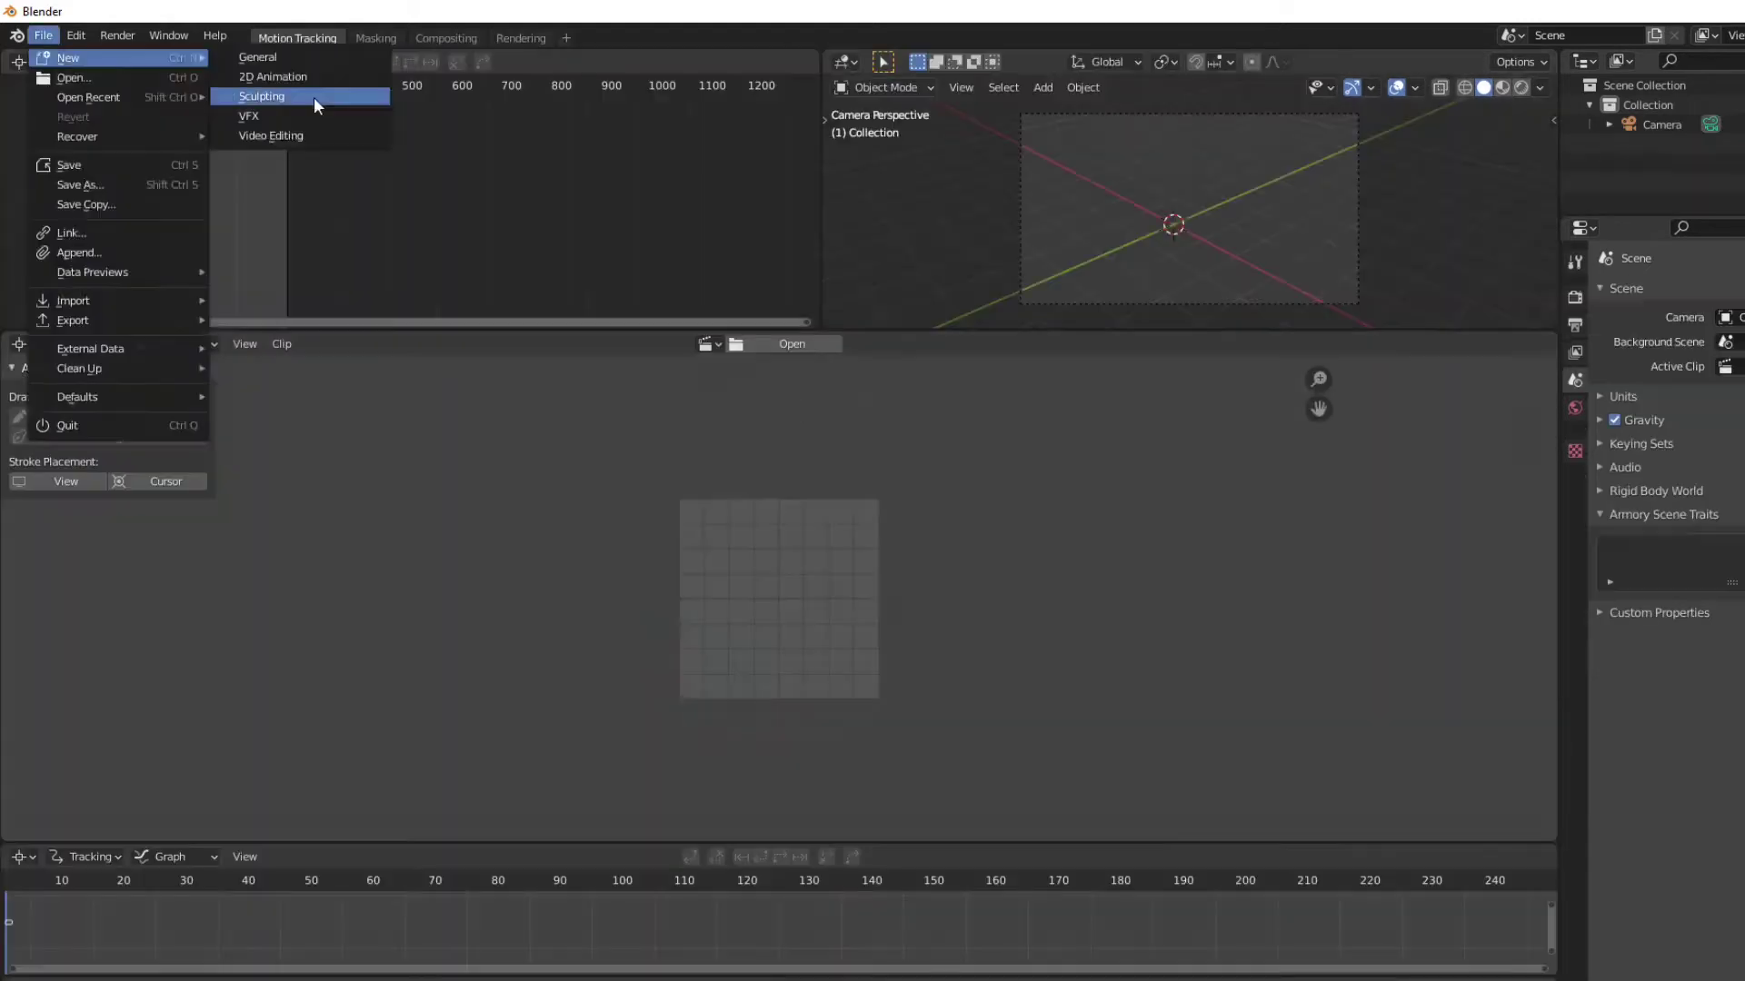
Set the Snake Hook radius to 193 px and shape the eye sockets and nose on the mirrored head
{"action": "key", "text": "f"}
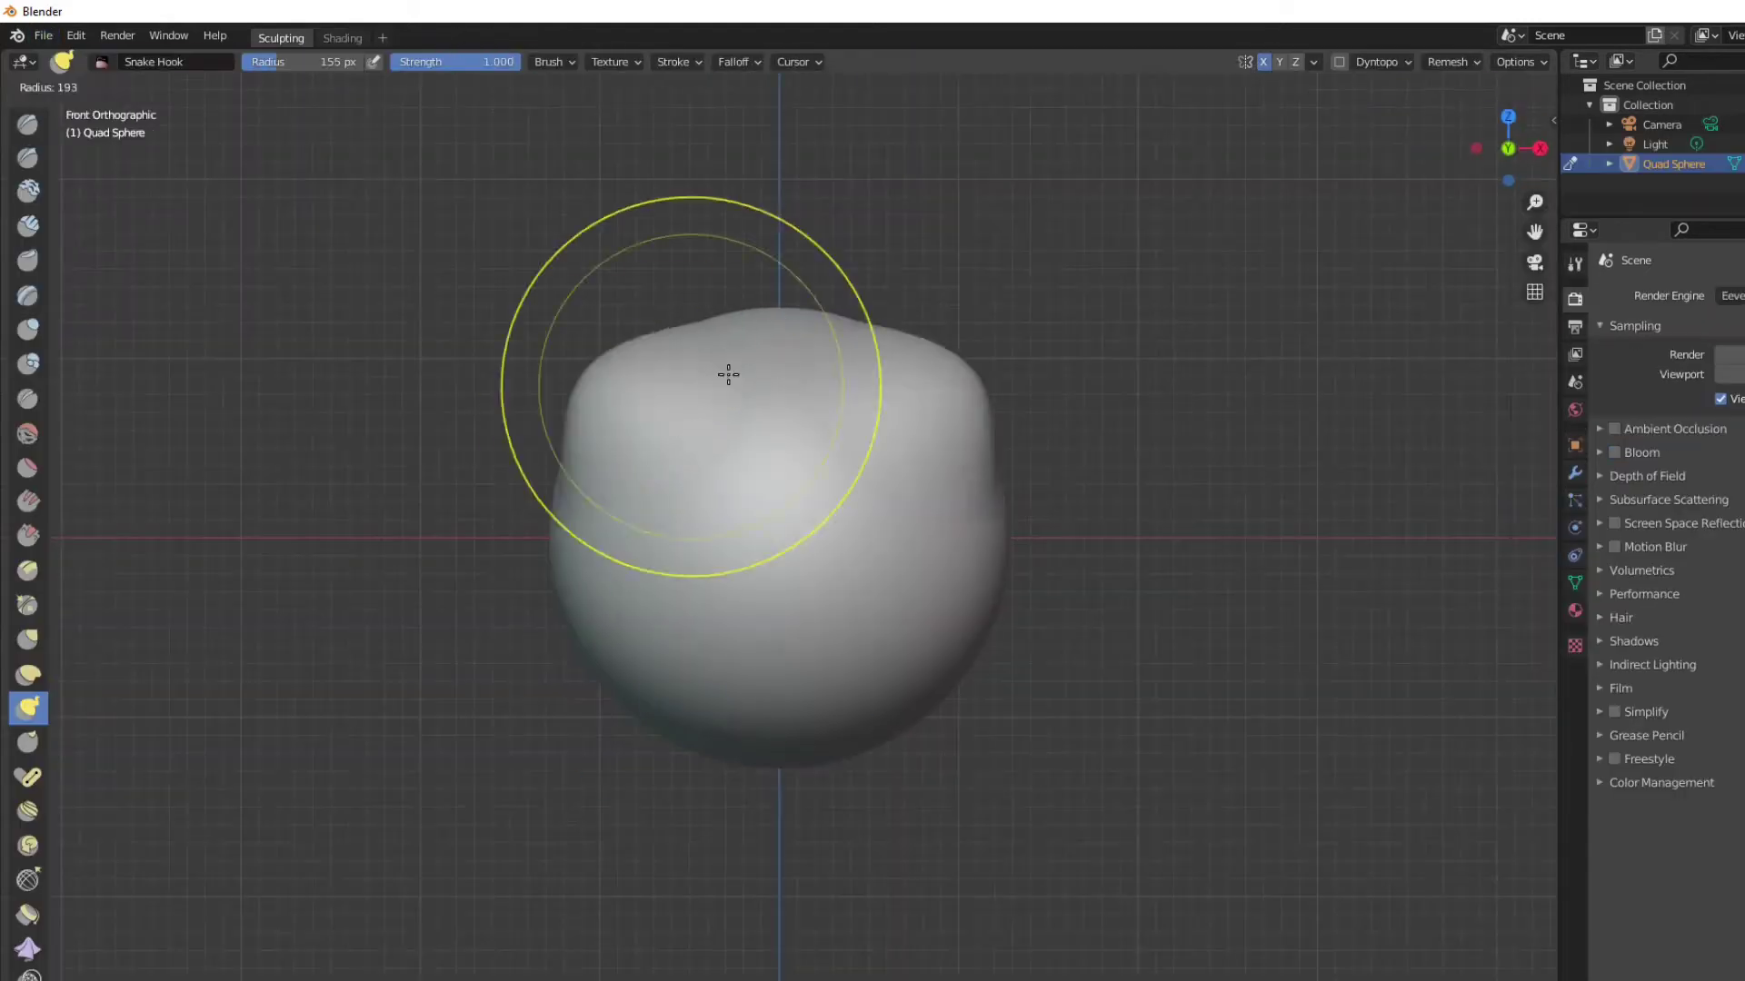
{"action": "left_click", "coordinate": [729, 374]}
{"action": "mouse_move", "coordinate": [729, 374]}
{"action": "middle_mouse_down"}
{"action": "mouse_move", "coordinate": [1094, 319]}
{"action": "mouse_move", "coordinate": [966, 612]}
{"action": "middle_mouse_up"}
{"action": "scroll", "coordinate": [965, 611], "scroll_direction": "up", "scroll_amount": 3}
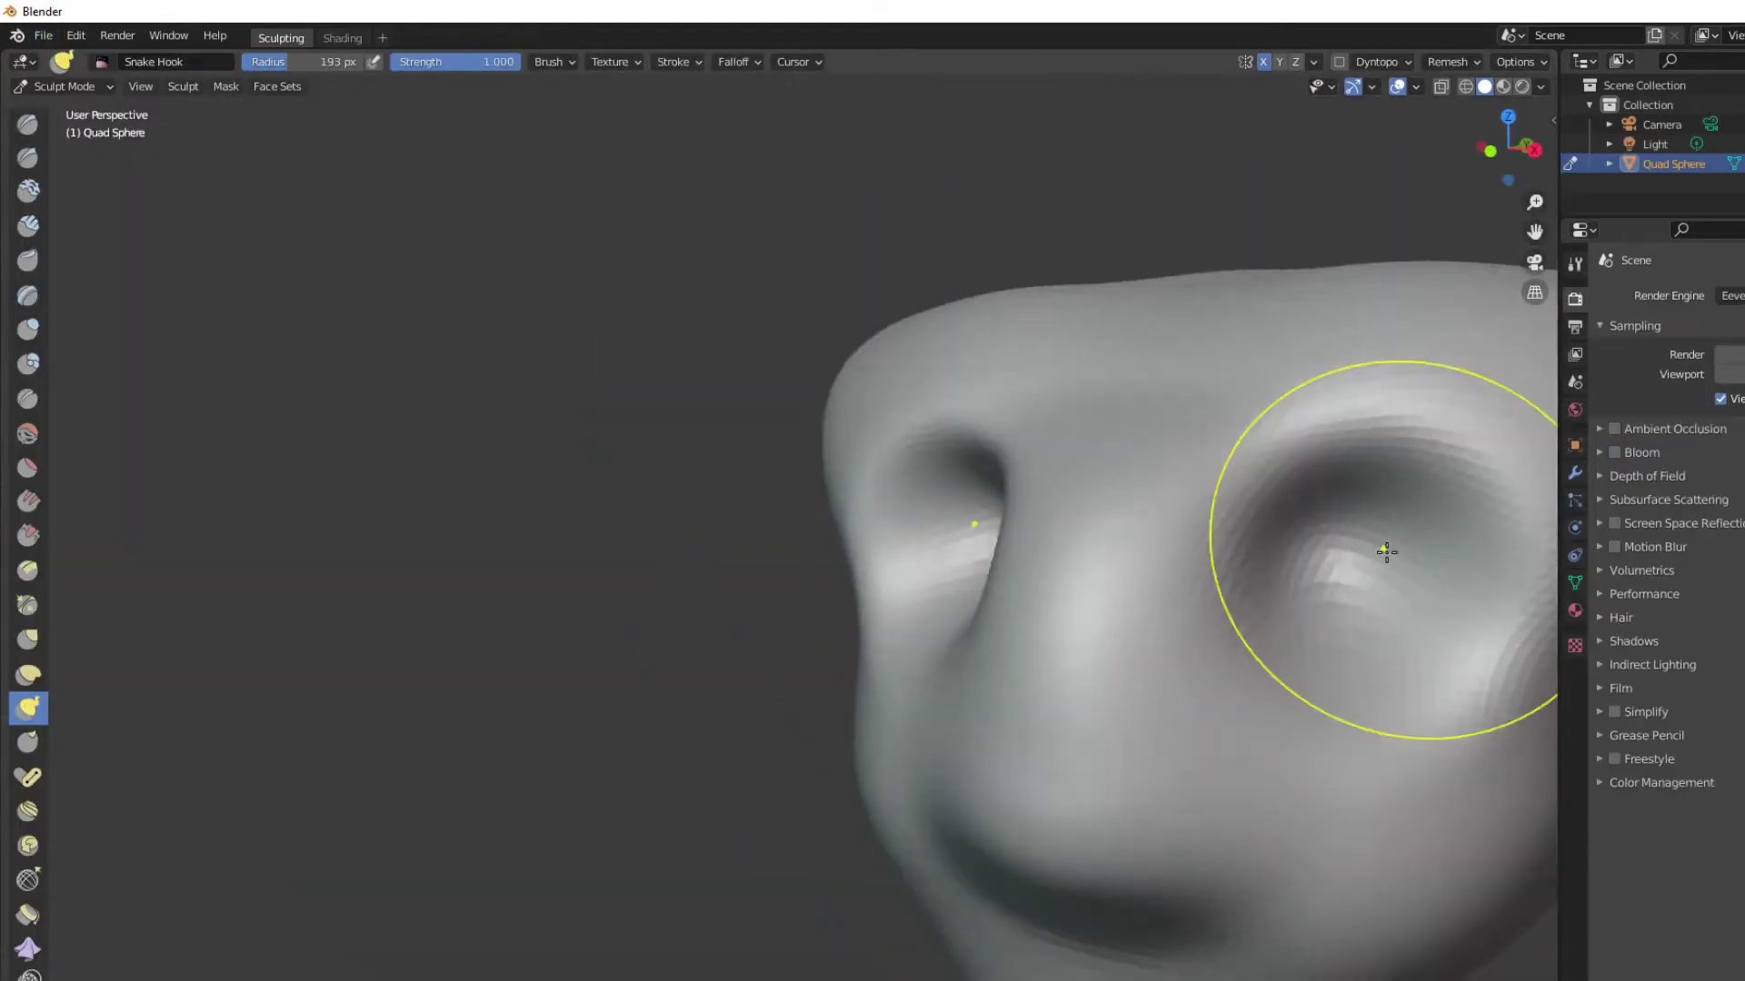
{"action": "mouse_move", "coordinate": [1382, 549]}
{"action": "middle_mouse_down"}
{"action": "mouse_move", "coordinate": [513, 693]}
{"action": "mouse_move", "coordinate": [772, 826]}
{"action": "mouse_move", "coordinate": [1102, 663]}
{"action": "mouse_move", "coordinate": [818, 591]}
{"action": "mouse_move", "coordinate": [573, 558]}
{"action": "middle_mouse_up"}
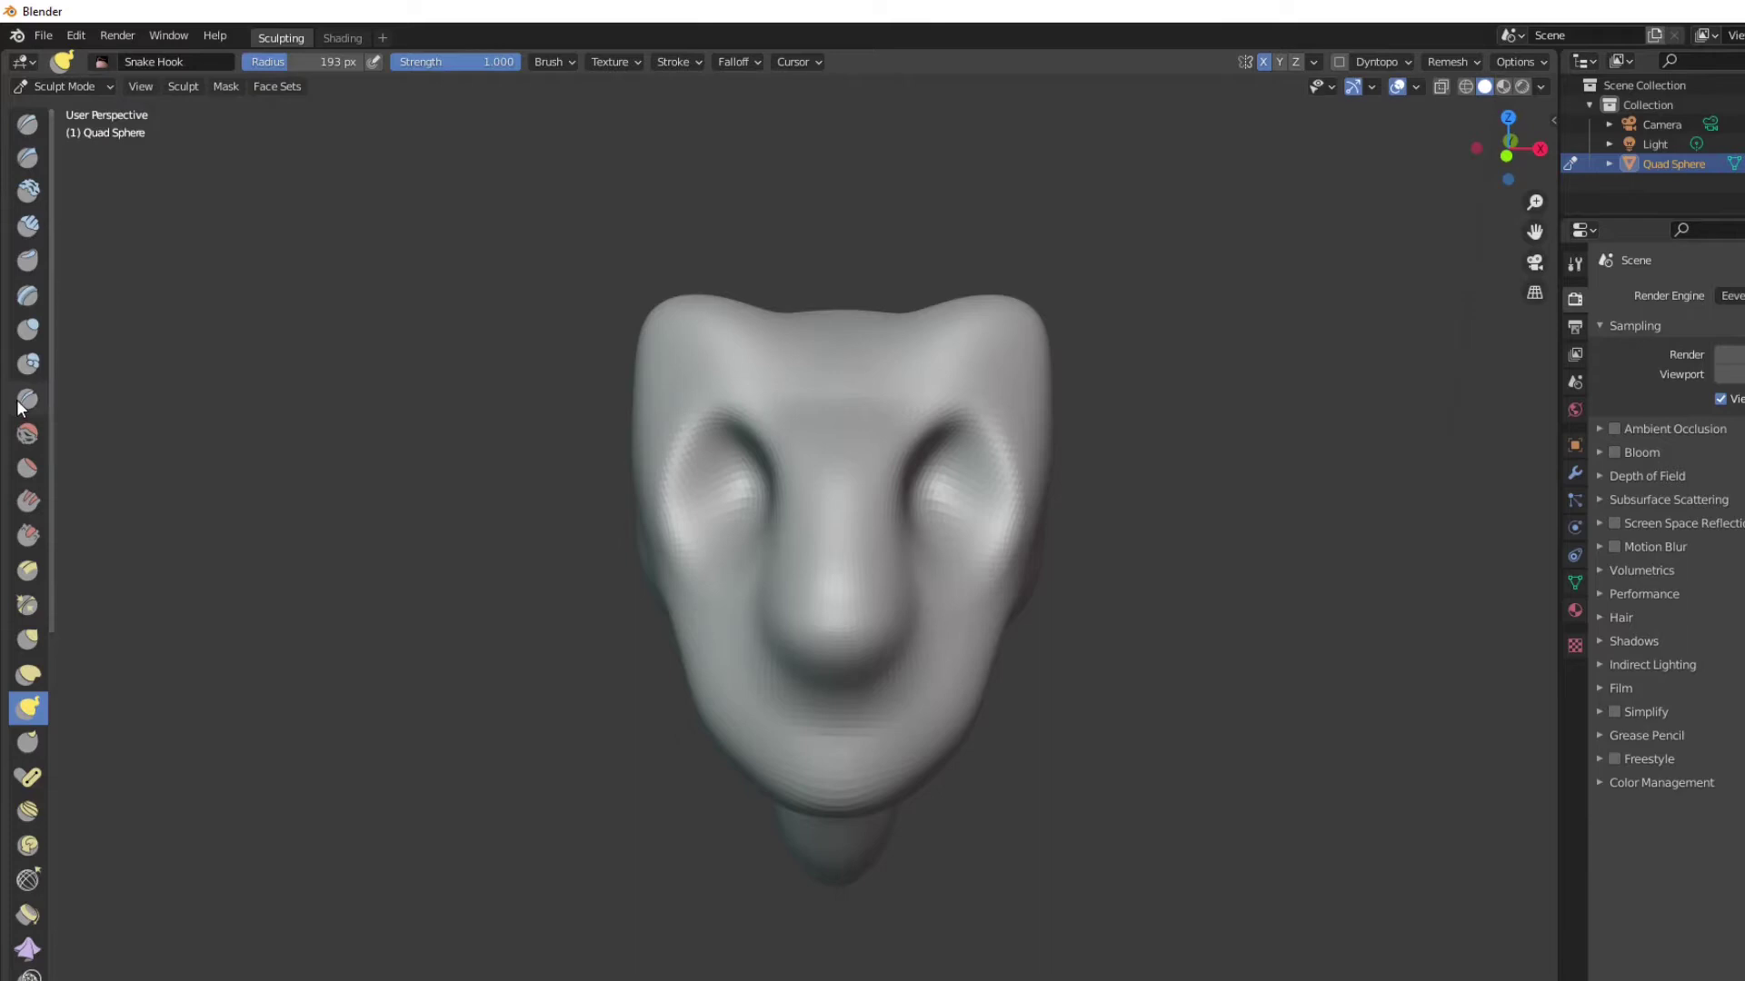
Carve a groove along the side and base of the nose using the Crease brush with a 118 px radius
{"action": "left_click", "coordinate": [25, 401]}
{"action": "scroll", "coordinate": [893, 646], "scroll_direction": "up", "scroll_amount": 3}
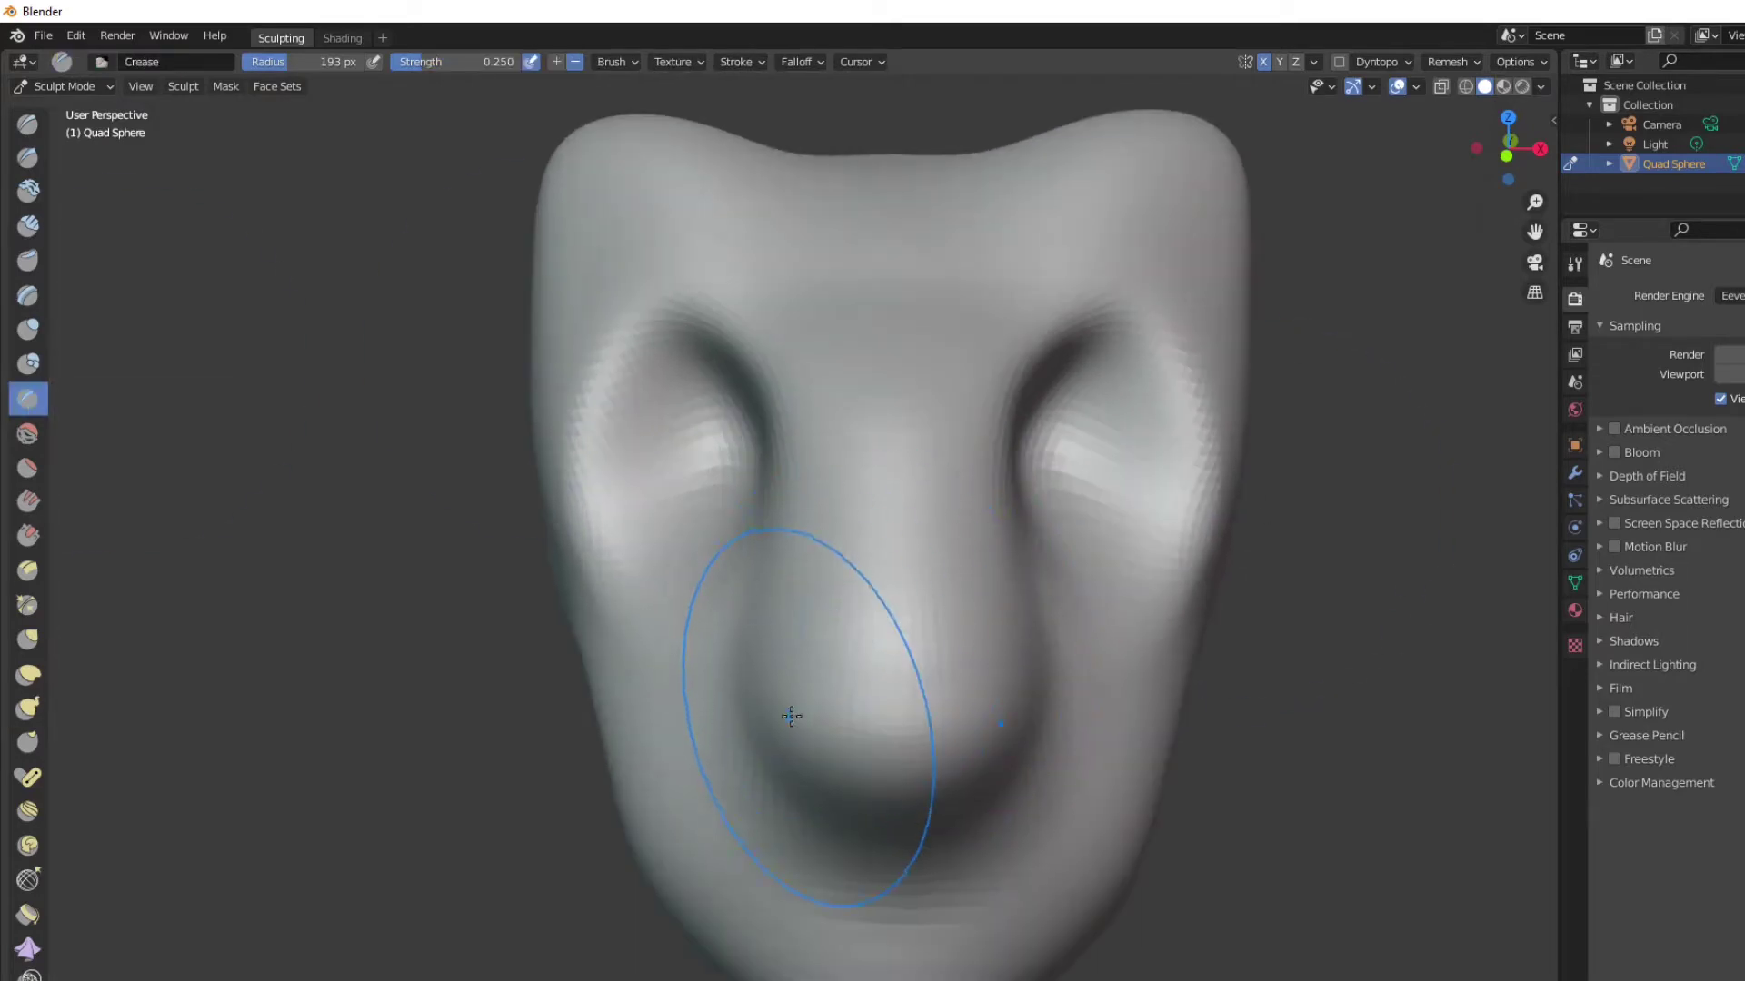
{"action": "mouse_move", "coordinate": [791, 716]}
{"action": "middle_mouse_down"}
{"action": "mouse_move", "coordinate": [872, 669]}
{"action": "mouse_move", "coordinate": [654, 553]}
{"action": "middle_mouse_up"}
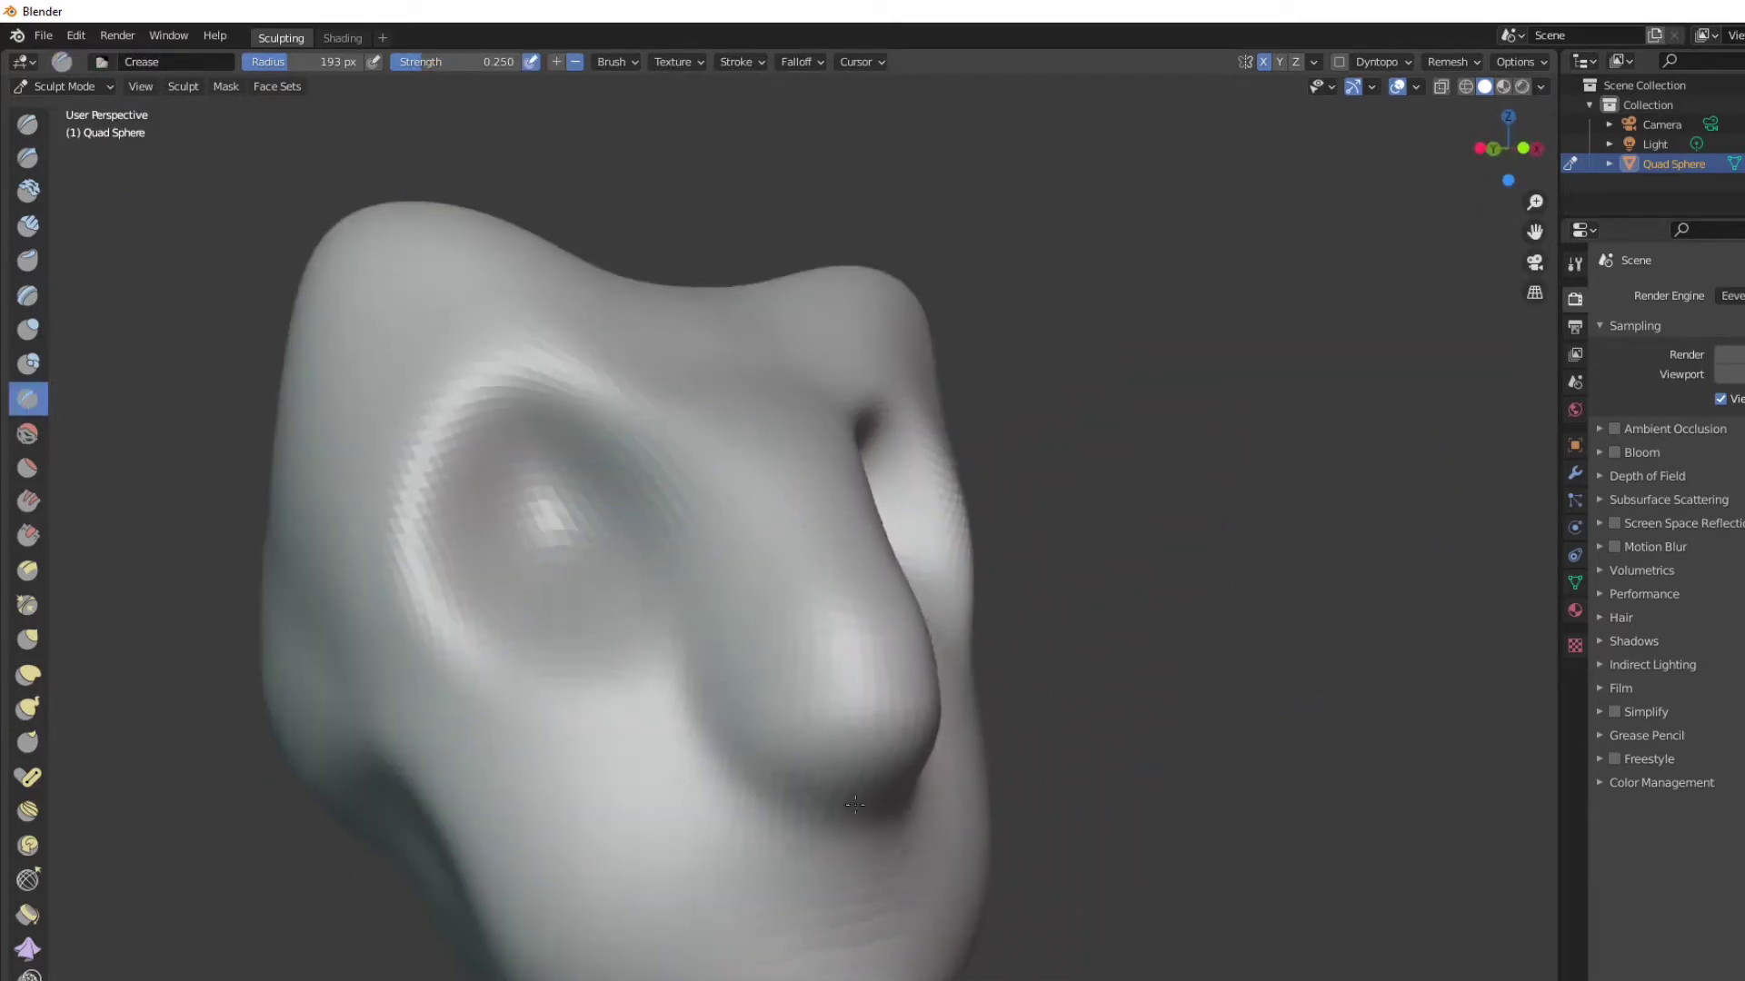
{"action": "key", "text": "f"}
{"action": "left_click", "coordinate": [681, 675]}
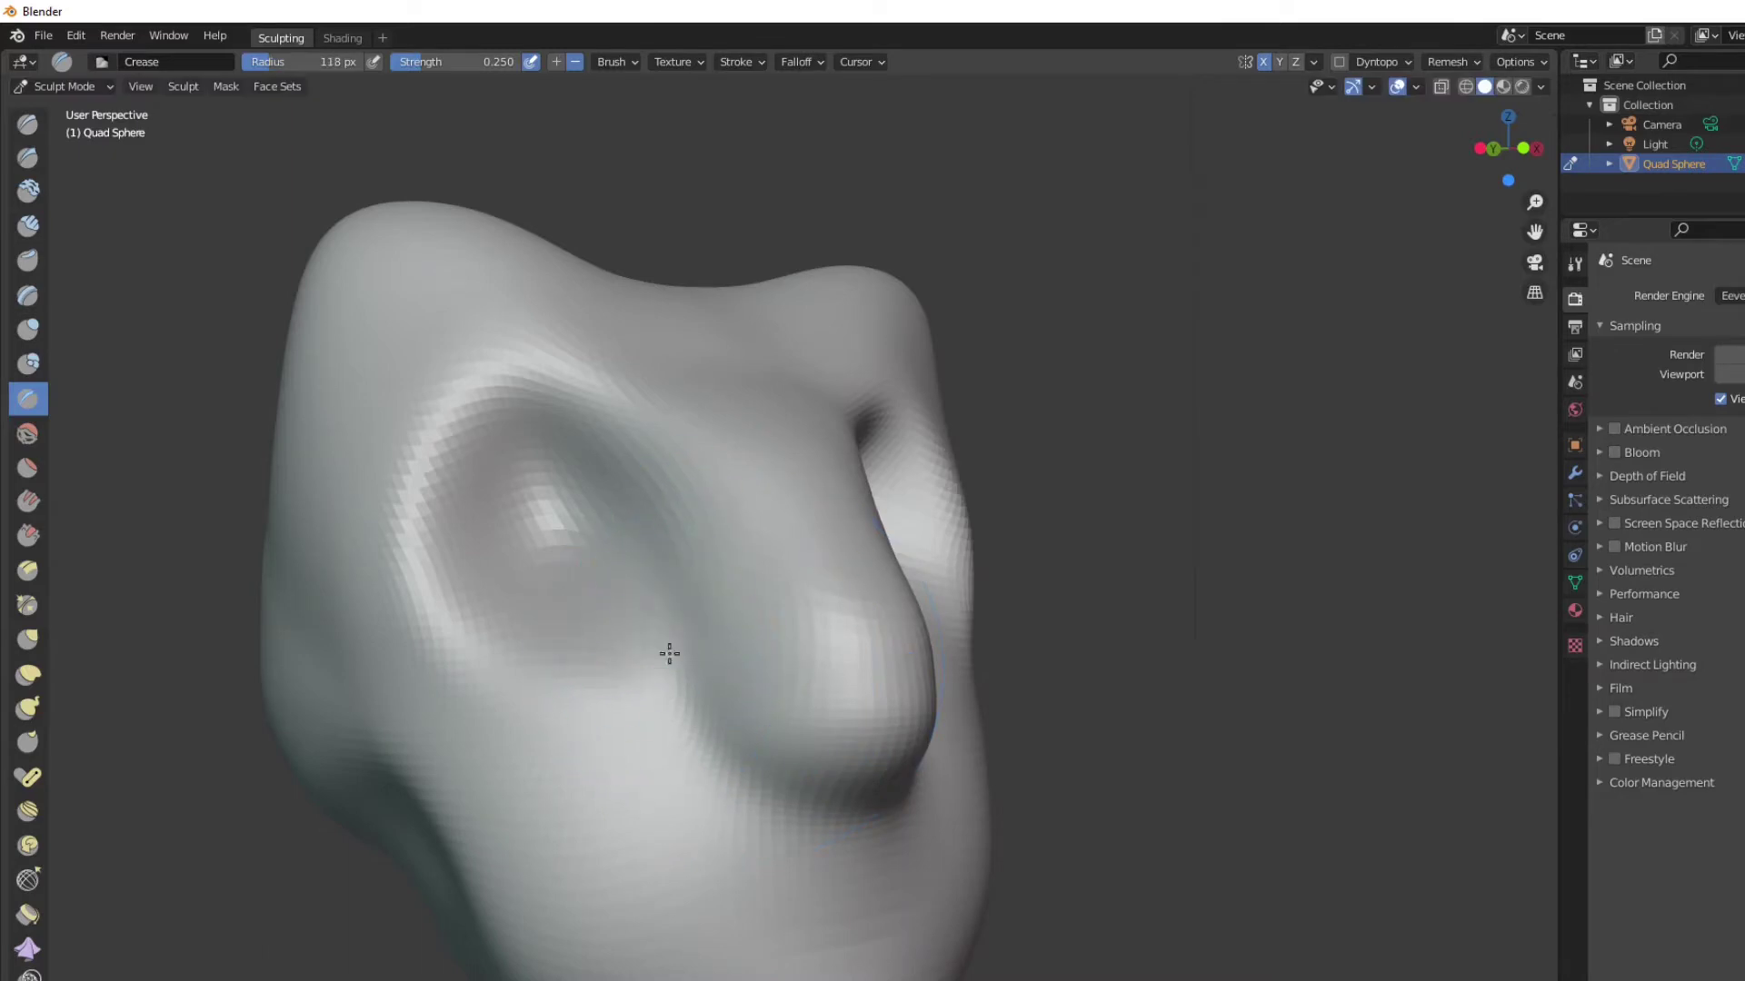
{"action": "mouse_move", "coordinate": [668, 653]}
{"action": "left_mouse_down"}
{"action": "mouse_move", "coordinate": [712, 763]}
{"action": "mouse_move", "coordinate": [812, 846]}
{"action": "left_mouse_up"}
{"action": "mouse_move", "coordinate": [736, 742]}
{"action": "middle_mouse_down"}
{"action": "mouse_move", "coordinate": [787, 705]}
{"action": "mouse_move", "coordinate": [647, 560]}
{"action": "middle_mouse_up"}
{"action": "middle_click_drag", "start_coordinate": [643, 655], "coordinate": [584, 623]}
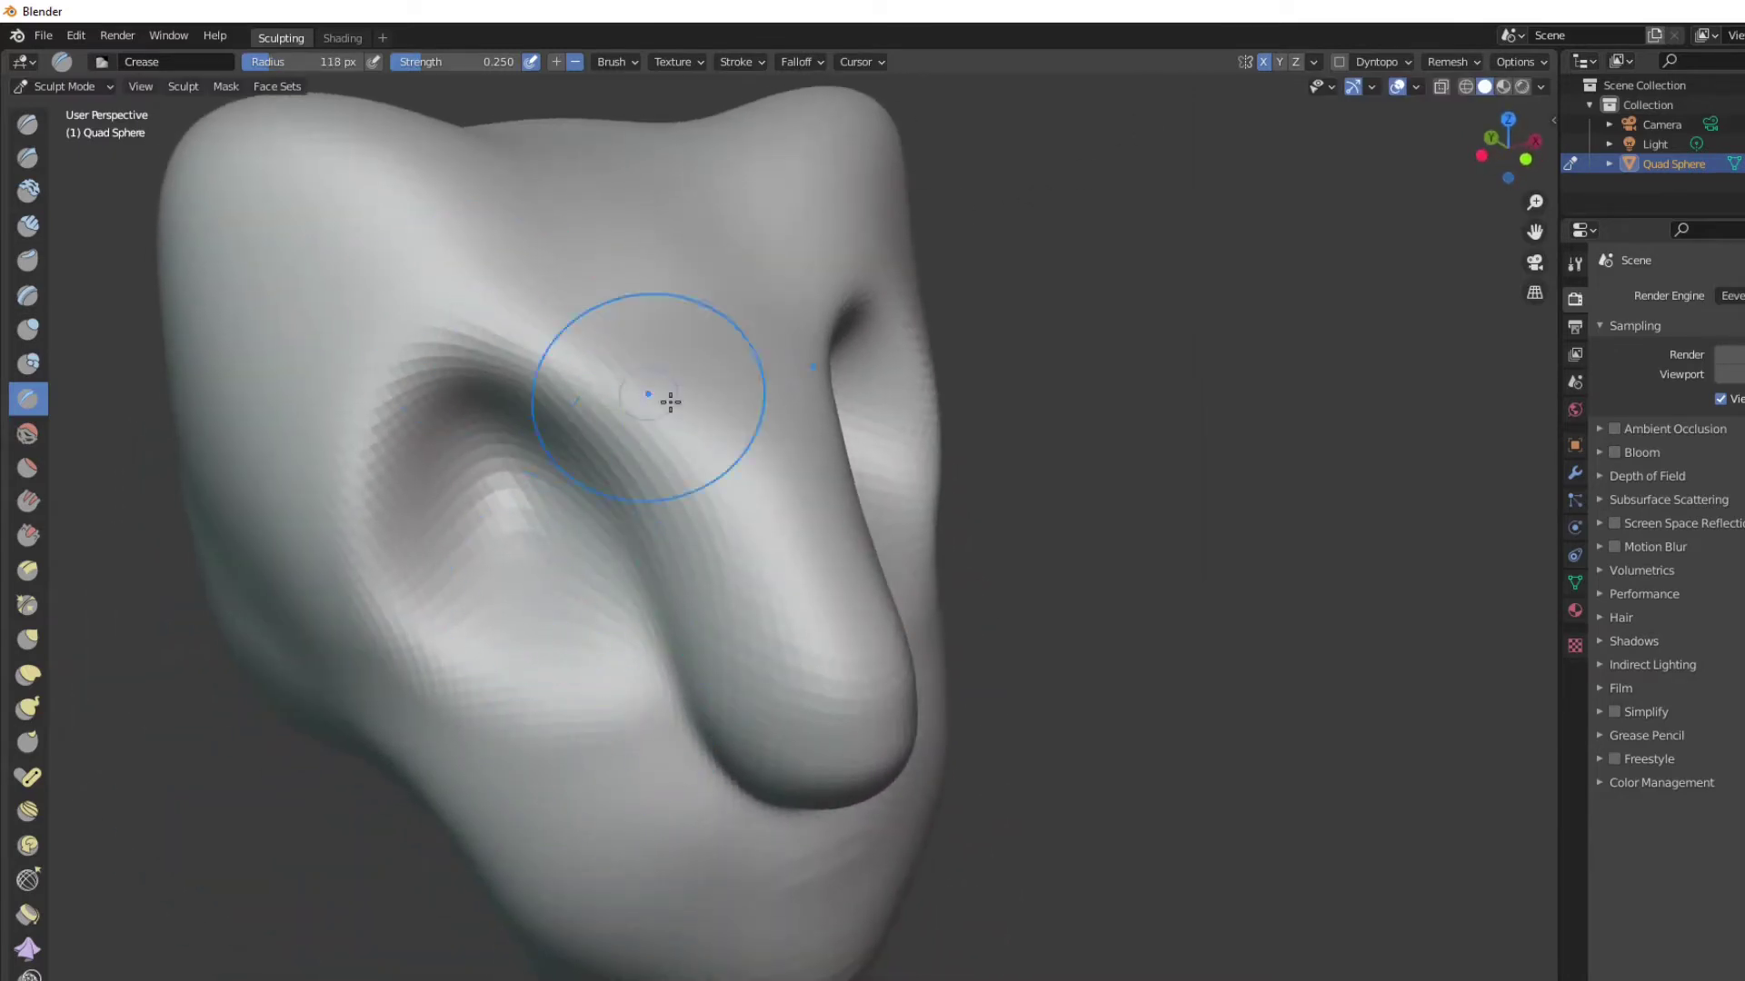
Deepen the crease from the side of the nose up into the inner corner of the eye socket
{"action": "mouse_move", "coordinate": [677, 413]}
{"action": "middle_mouse_down"}
{"action": "mouse_move", "coordinate": [727, 499]}
{"action": "mouse_move", "coordinate": [540, 422]}
{"action": "mouse_move", "coordinate": [509, 432]}
{"action": "middle_mouse_up"}
{"action": "left_click_drag", "start_coordinate": [906, 654], "coordinate": [1001, 561]}
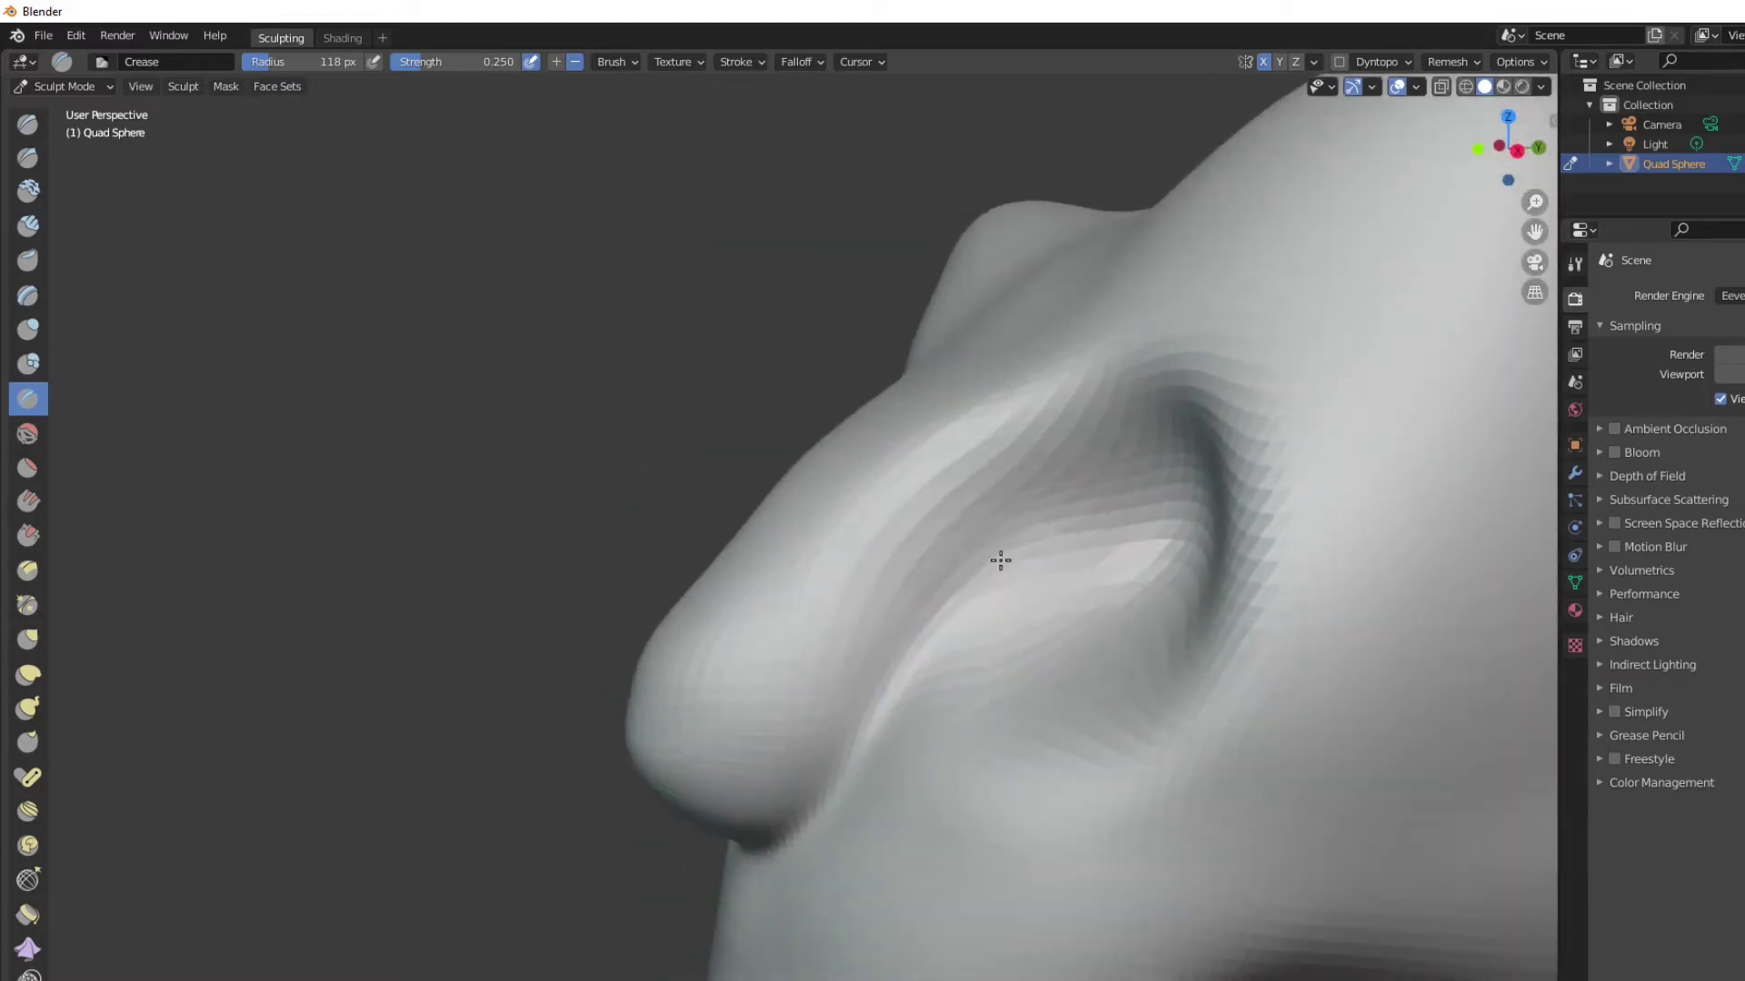
{"action": "middle_click_drag", "start_coordinate": [965, 376], "coordinate": [1102, 355]}
{"action": "left_click_drag", "start_coordinate": [1101, 354], "coordinate": [1042, 467]}
Carve a mouth line across the lower face beneath the nose with the Crease brush
{"action": "middle_click_drag", "start_coordinate": [817, 414], "coordinate": [825, 463]}
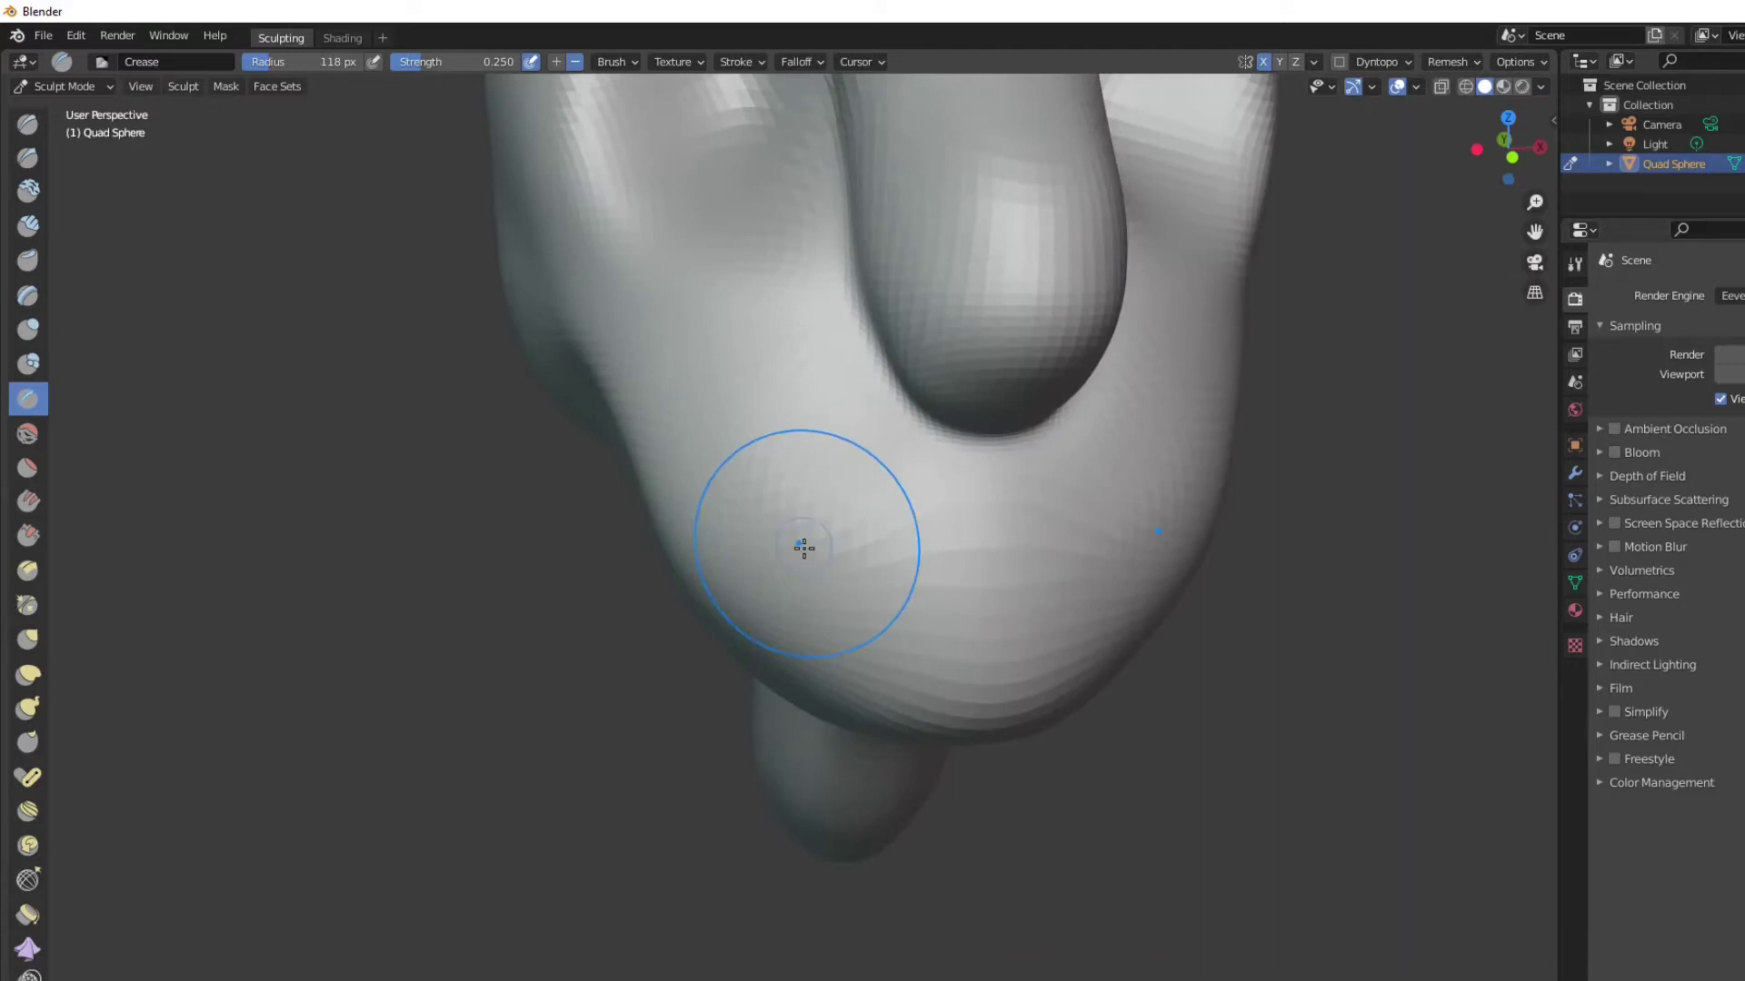
{"action": "mouse_move", "coordinate": [804, 550]}
{"action": "left_mouse_down"}
{"action": "mouse_move", "coordinate": [1136, 584]}
{"action": "mouse_move", "coordinate": [845, 561]}
{"action": "mouse_move", "coordinate": [929, 566]}
{"action": "left_mouse_up"}
{"action": "middle_click_drag", "start_coordinate": [929, 566], "coordinate": [169, 317]}
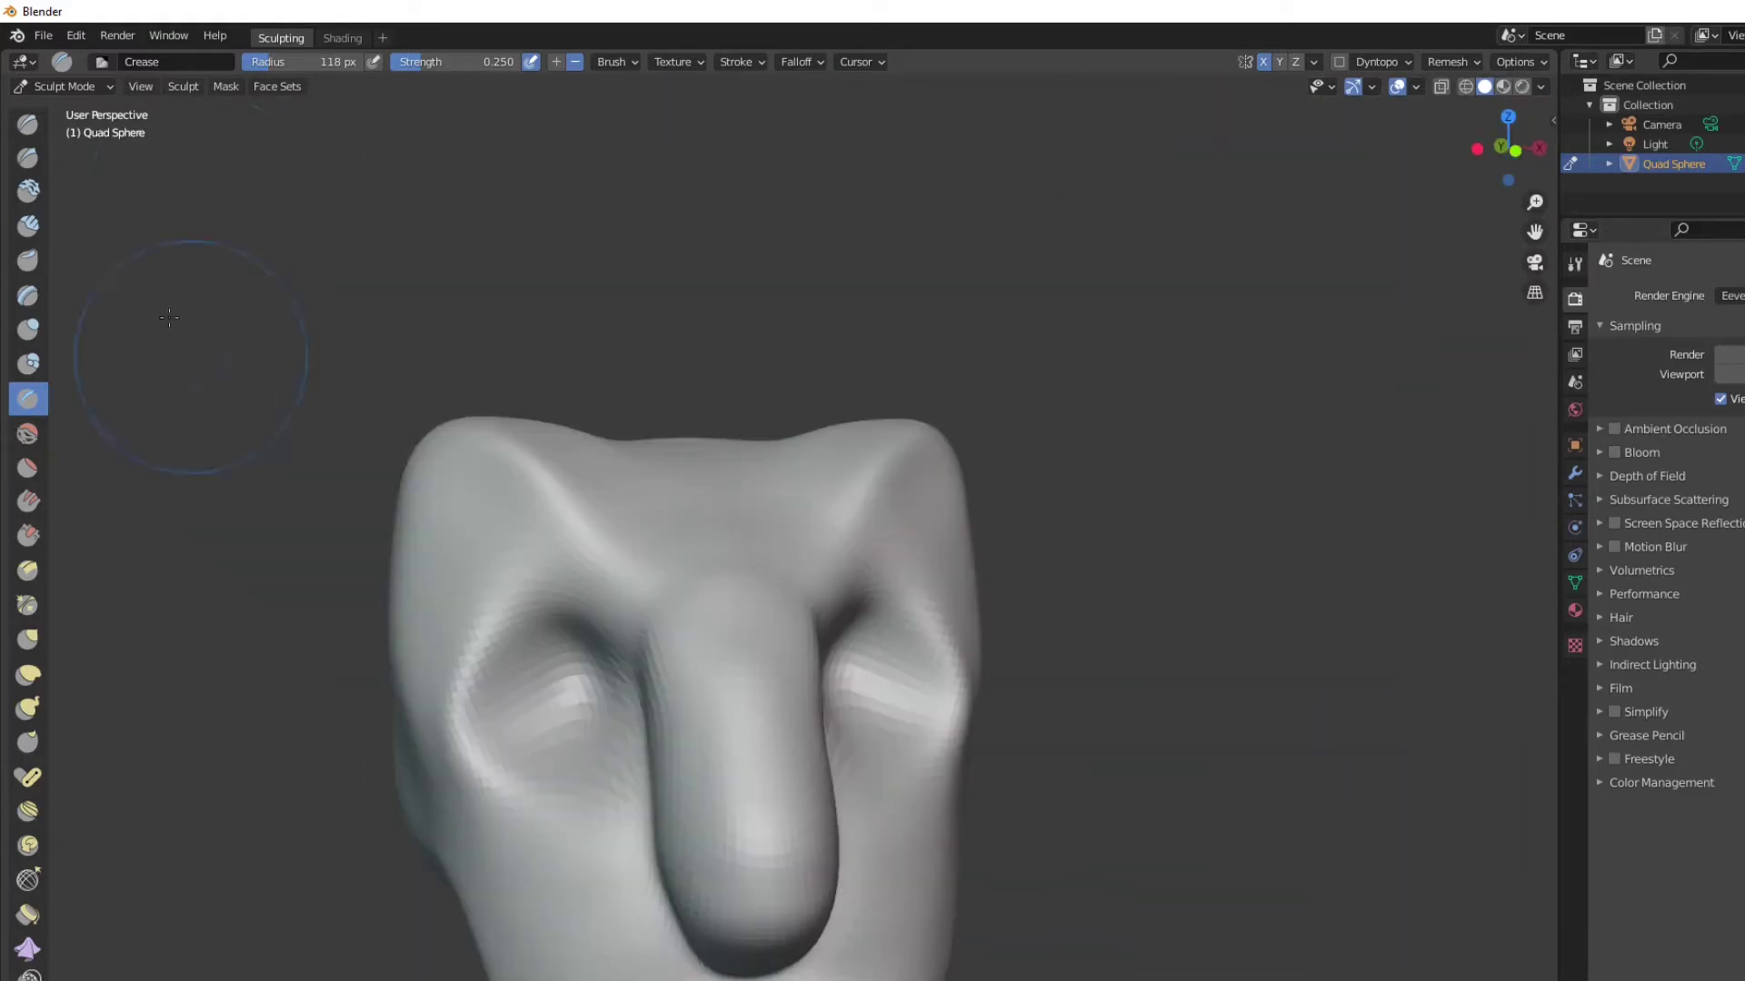
Build up the nose bridge toward the forehead with the Draw brush
{"action": "left_click", "coordinate": [29, 125]}
{"action": "scroll", "coordinate": [701, 517], "scroll_direction": "up", "scroll_amount": 5}
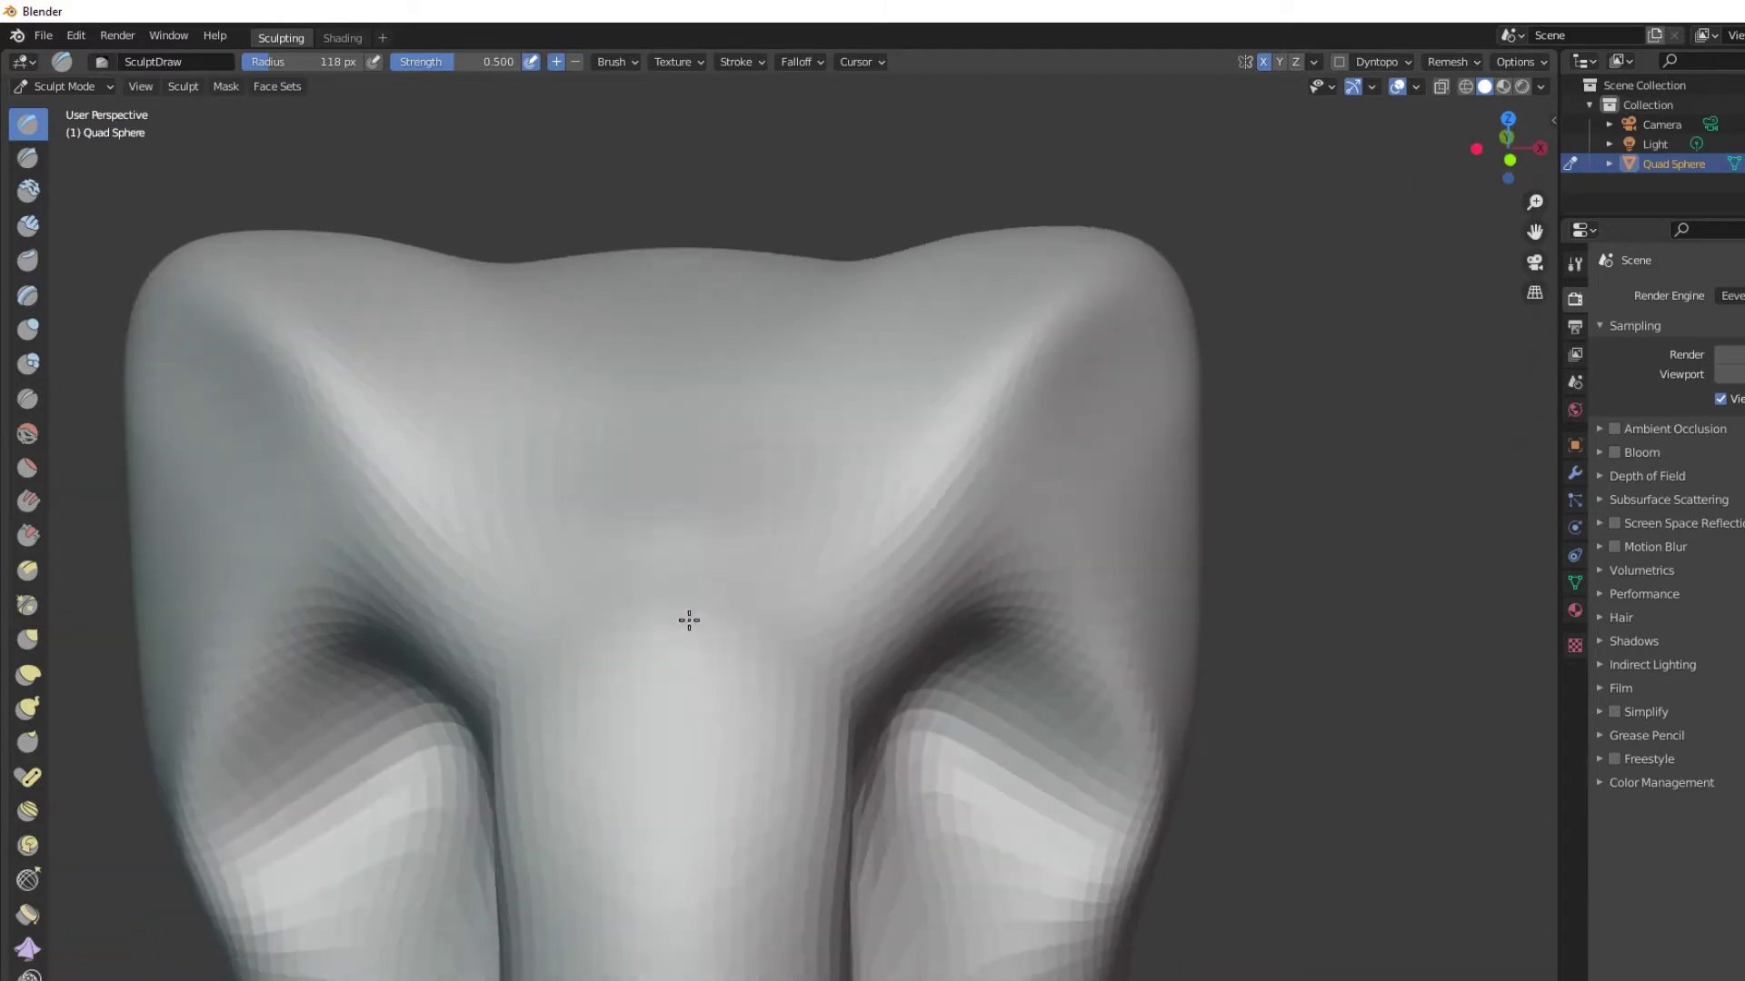
{"action": "left_click_drag", "start_coordinate": [688, 620], "coordinate": [731, 493]}
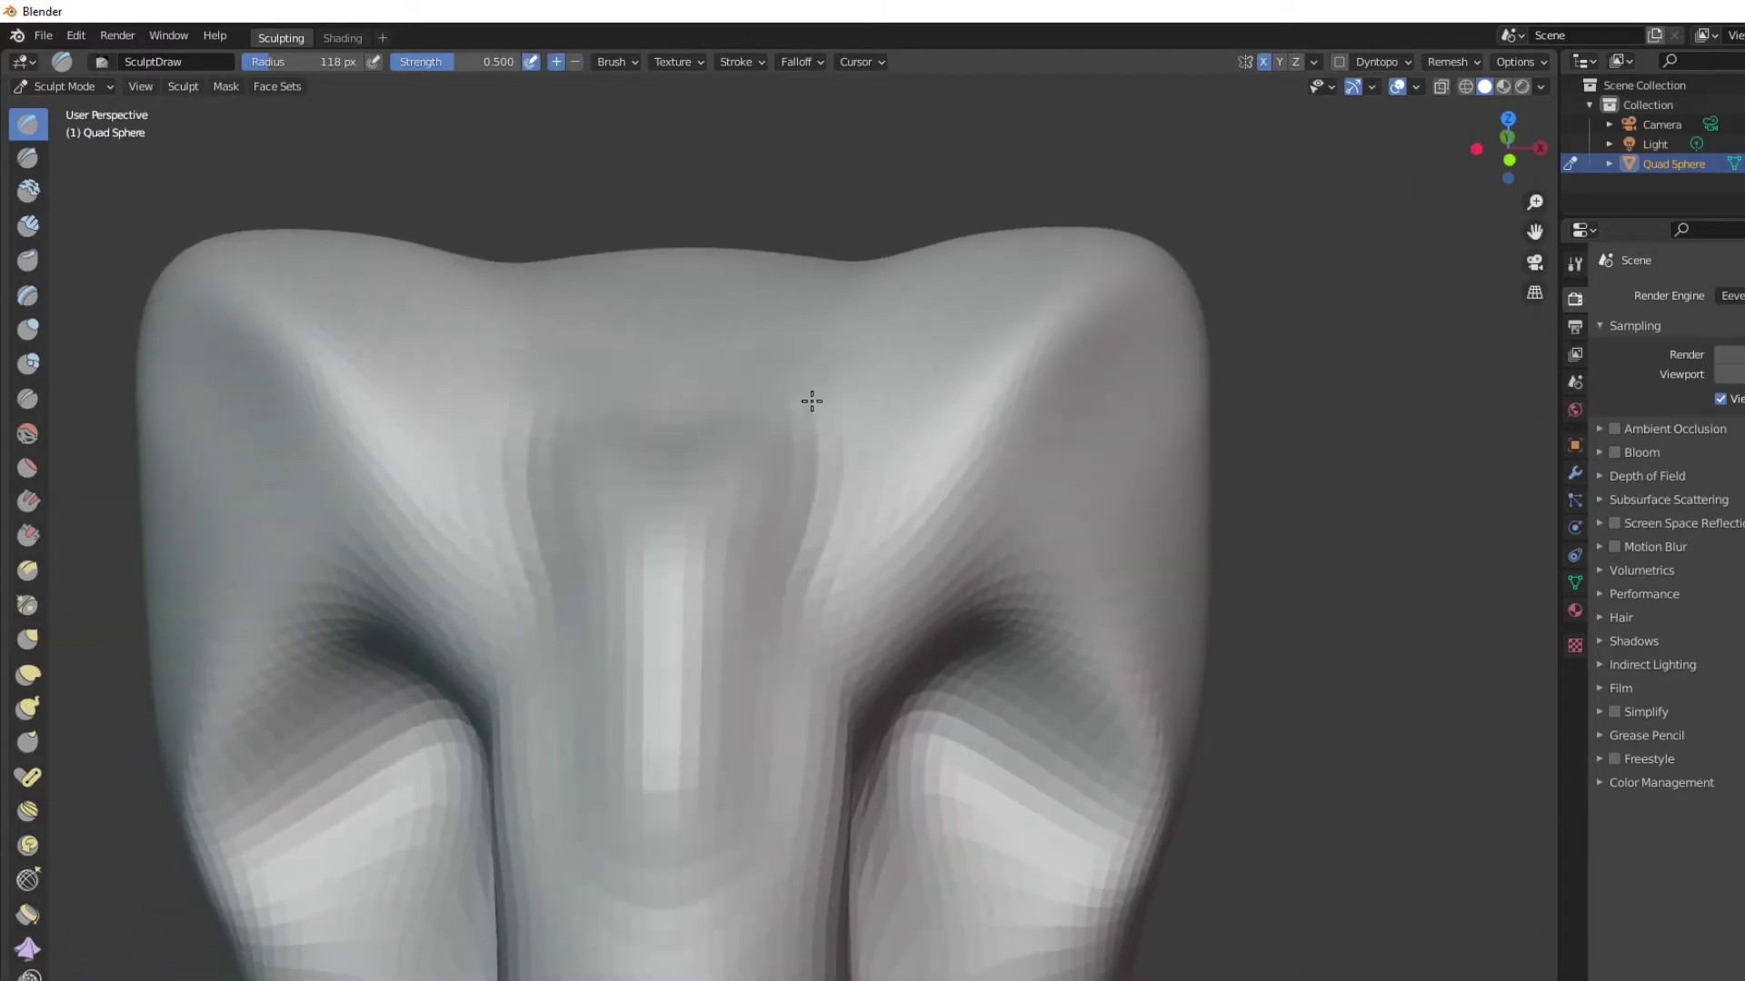
Sculpt the nostrils, lips and hollow ears with the Draw brush, and set its radius to 157 px
{"action": "scroll", "coordinate": [771, 585], "scroll_direction": "down", "scroll_amount": 4}
{"action": "mouse_move", "coordinate": [779, 701]}
{"action": "middle_mouse_down"}
{"action": "mouse_move", "coordinate": [818, 697]}
{"action": "mouse_move", "coordinate": [803, 687]}
{"action": "middle_mouse_up"}
{"action": "scroll", "coordinate": [772, 772], "scroll_direction": "up", "scroll_amount": 3}
{"action": "middle_click_drag", "start_coordinate": [868, 590], "coordinate": [654, 478]}
{"action": "mouse_move", "coordinate": [536, 636]}
{"action": "middle_mouse_down"}
{"action": "mouse_move", "coordinate": [502, 459]}
{"action": "mouse_move", "coordinate": [409, 662]}
{"action": "mouse_move", "coordinate": [748, 518]}
{"action": "mouse_move", "coordinate": [557, 631]}
{"action": "mouse_move", "coordinate": [790, 622]}
{"action": "mouse_move", "coordinate": [800, 586]}
{"action": "mouse_move", "coordinate": [627, 545]}
{"action": "middle_mouse_up"}
{"action": "mouse_move", "coordinate": [472, 600]}
{"action": "middle_mouse_down"}
{"action": "mouse_move", "coordinate": [703, 655]}
{"action": "mouse_move", "coordinate": [895, 771]}
{"action": "mouse_move", "coordinate": [709, 573]}
{"action": "mouse_move", "coordinate": [362, 467]}
{"action": "mouse_move", "coordinate": [593, 589]}
{"action": "mouse_move", "coordinate": [728, 530]}
{"action": "mouse_move", "coordinate": [728, 568]}
{"action": "mouse_move", "coordinate": [557, 576]}
{"action": "mouse_move", "coordinate": [822, 560]}
{"action": "mouse_move", "coordinate": [799, 685]}
{"action": "mouse_move", "coordinate": [848, 678]}
{"action": "mouse_move", "coordinate": [1039, 294]}
{"action": "mouse_move", "coordinate": [833, 537]}
{"action": "mouse_move", "coordinate": [1012, 514]}
{"action": "mouse_move", "coordinate": [1012, 573]}
{"action": "mouse_move", "coordinate": [670, 634]}
{"action": "mouse_move", "coordinate": [1098, 495]}
{"action": "middle_mouse_up"}
{"action": "scroll", "coordinate": [703, 655], "scroll_direction": "down", "scroll_amount": 3}
{"action": "scroll", "coordinate": [594, 588], "scroll_direction": "down", "scroll_amount": 3}
{"action": "key", "text": "f"}
{"action": "scroll", "coordinate": [794, 709], "scroll_direction": "down", "scroll_amount": 8}
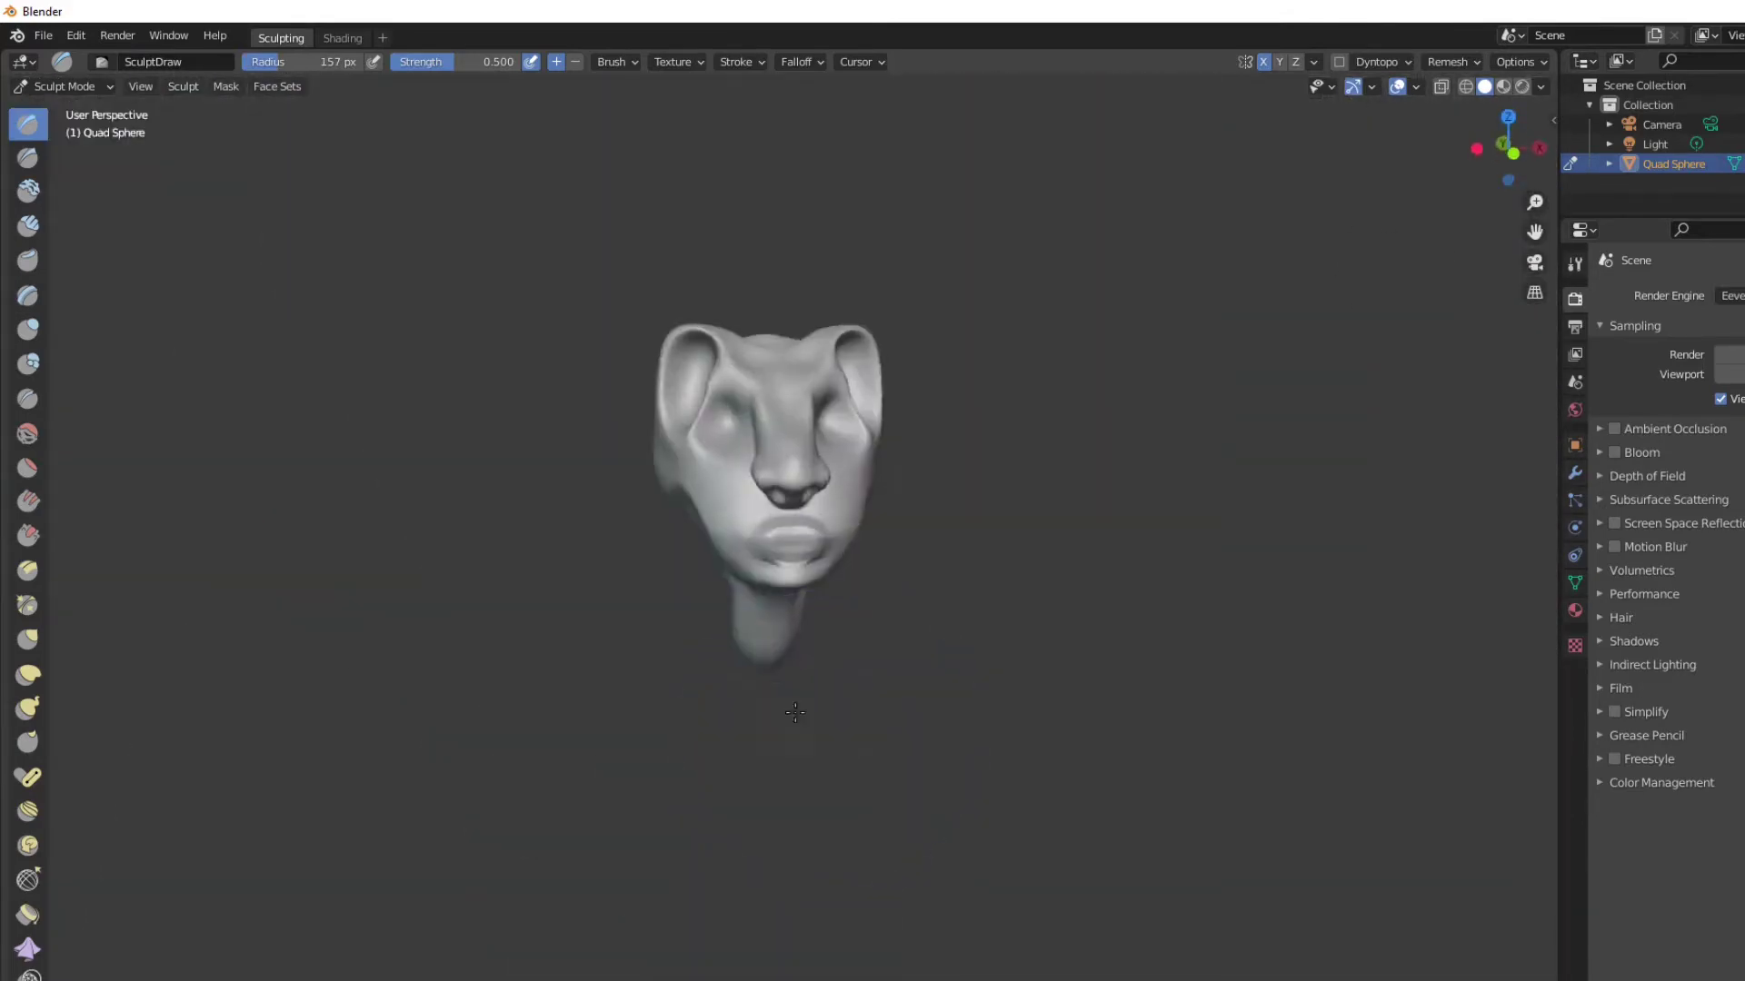
Switch to the Snake Hook brush and give the head's faceted surface smooth shading
{"action": "scroll", "coordinate": [724, 336], "scroll_direction": "up", "scroll_amount": 4}
{"action": "key", "text": "k"}
{"action": "scroll", "coordinate": [685, 496], "scroll_direction": "up", "scroll_amount": 1}
{"action": "key", "text": "Tab"}
{"action": "key", "text": "Tab"}
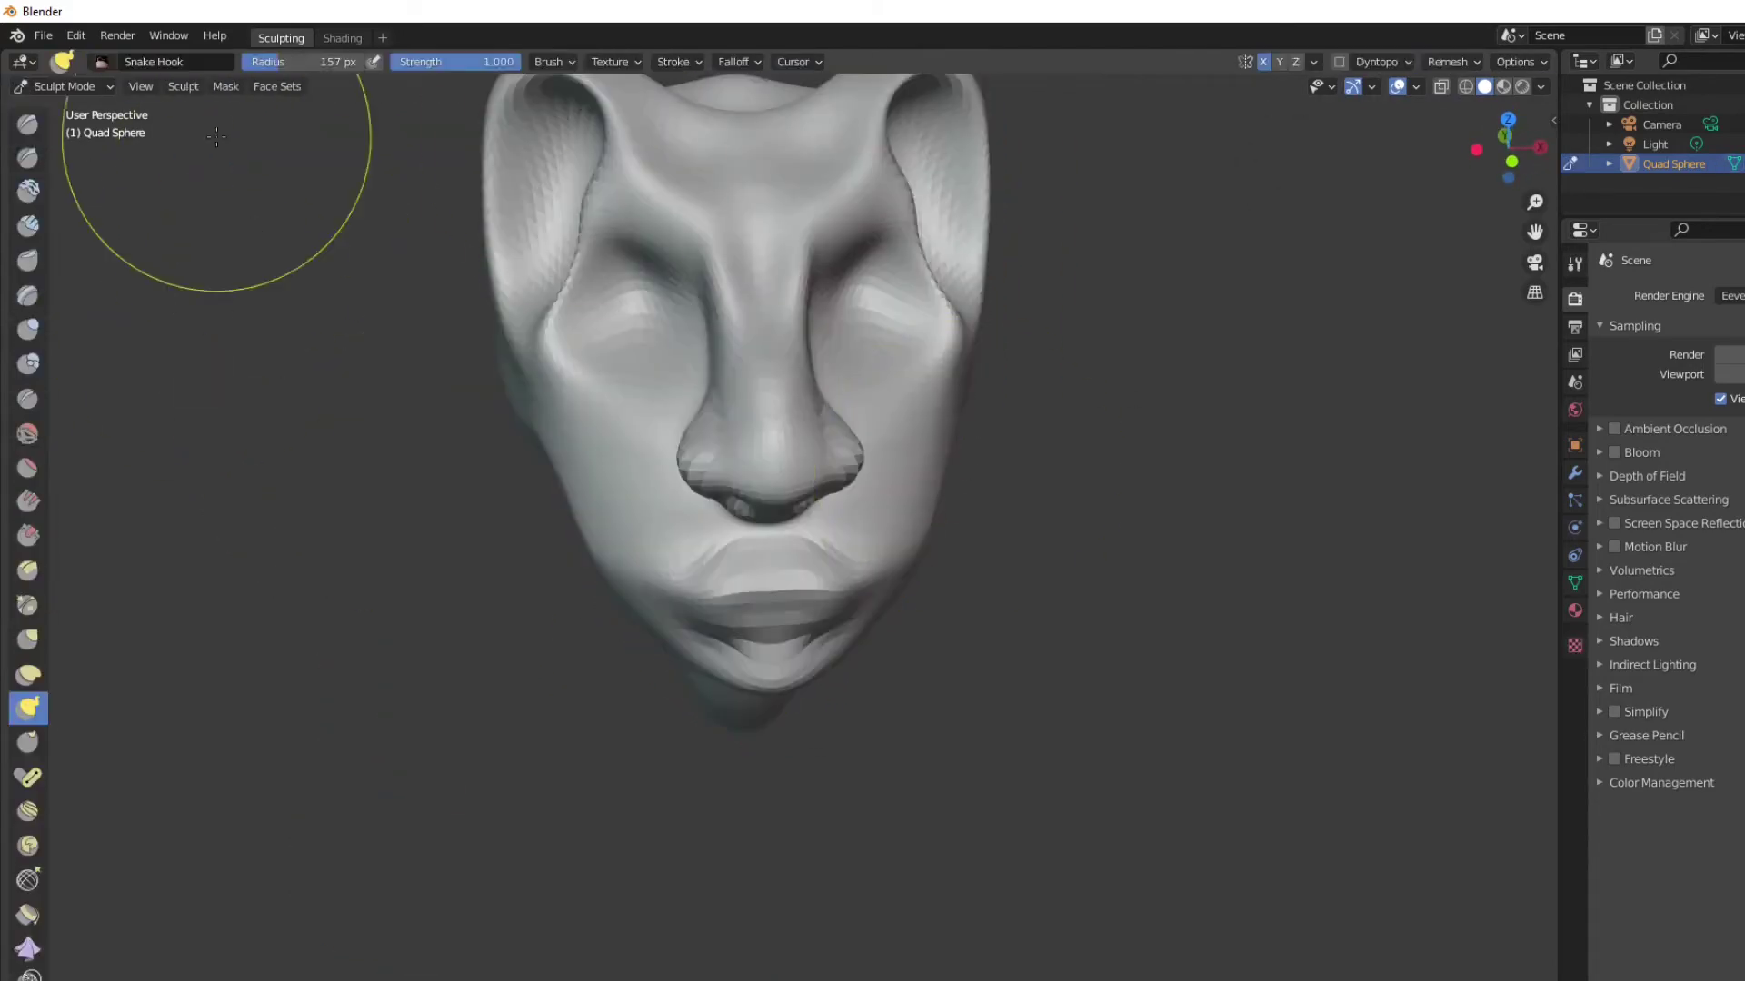
{"action": "mouse_move", "coordinate": [203, 148]}
{"action": "middle_mouse_down"}
{"action": "mouse_move", "coordinate": [1038, 325]}
{"action": "mouse_move", "coordinate": [1014, 445]}
{"action": "middle_mouse_up"}
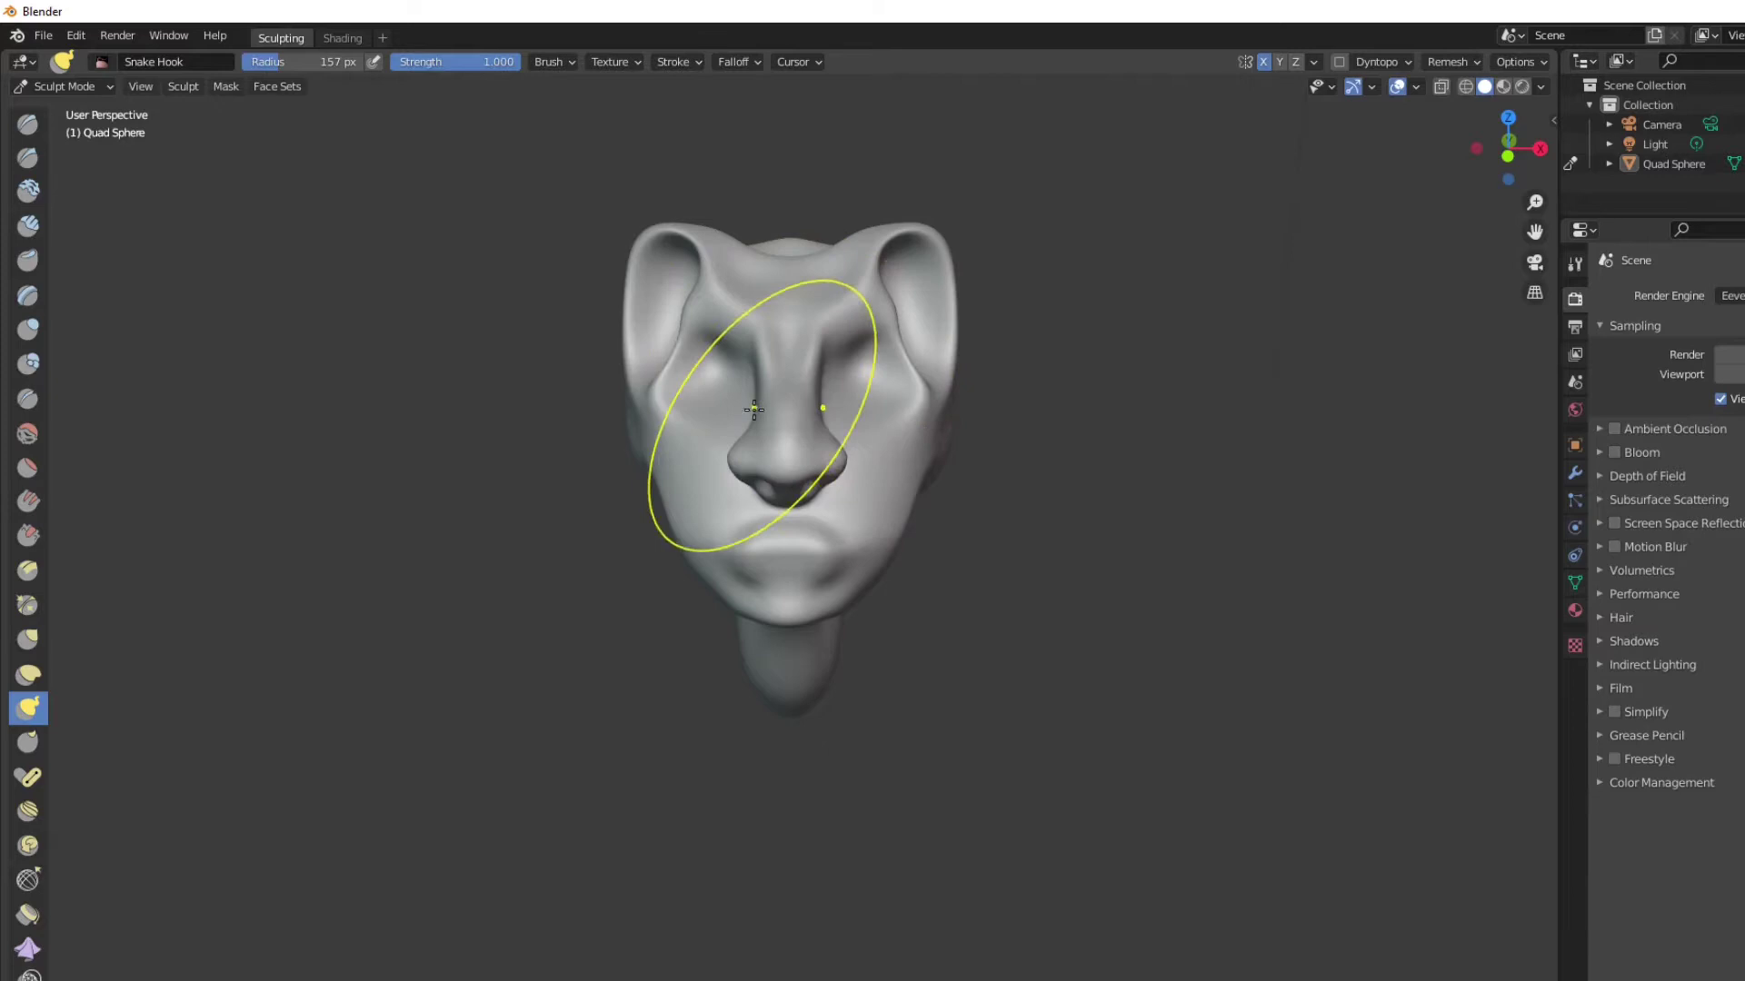
Smooth out the bumps on the forehead and down between the brows
{"action": "scroll", "coordinate": [726, 393], "scroll_direction": "up", "scroll_amount": 4}
{"action": "mouse_move", "coordinate": [712, 400]}
{"action": "middle_mouse_down", "text": "shift"}
{"action": "mouse_move", "coordinate": [724, 690]}
{"action": "mouse_move", "coordinate": [800, 865]}
{"action": "middle_mouse_up", "text": "shift"}
{"action": "mouse_move", "coordinate": [643, 654]}
{"action": "middle_mouse_down"}
{"action": "mouse_move", "coordinate": [1036, 654]}
{"action": "mouse_move", "coordinate": [677, 623]}
{"action": "middle_mouse_up"}
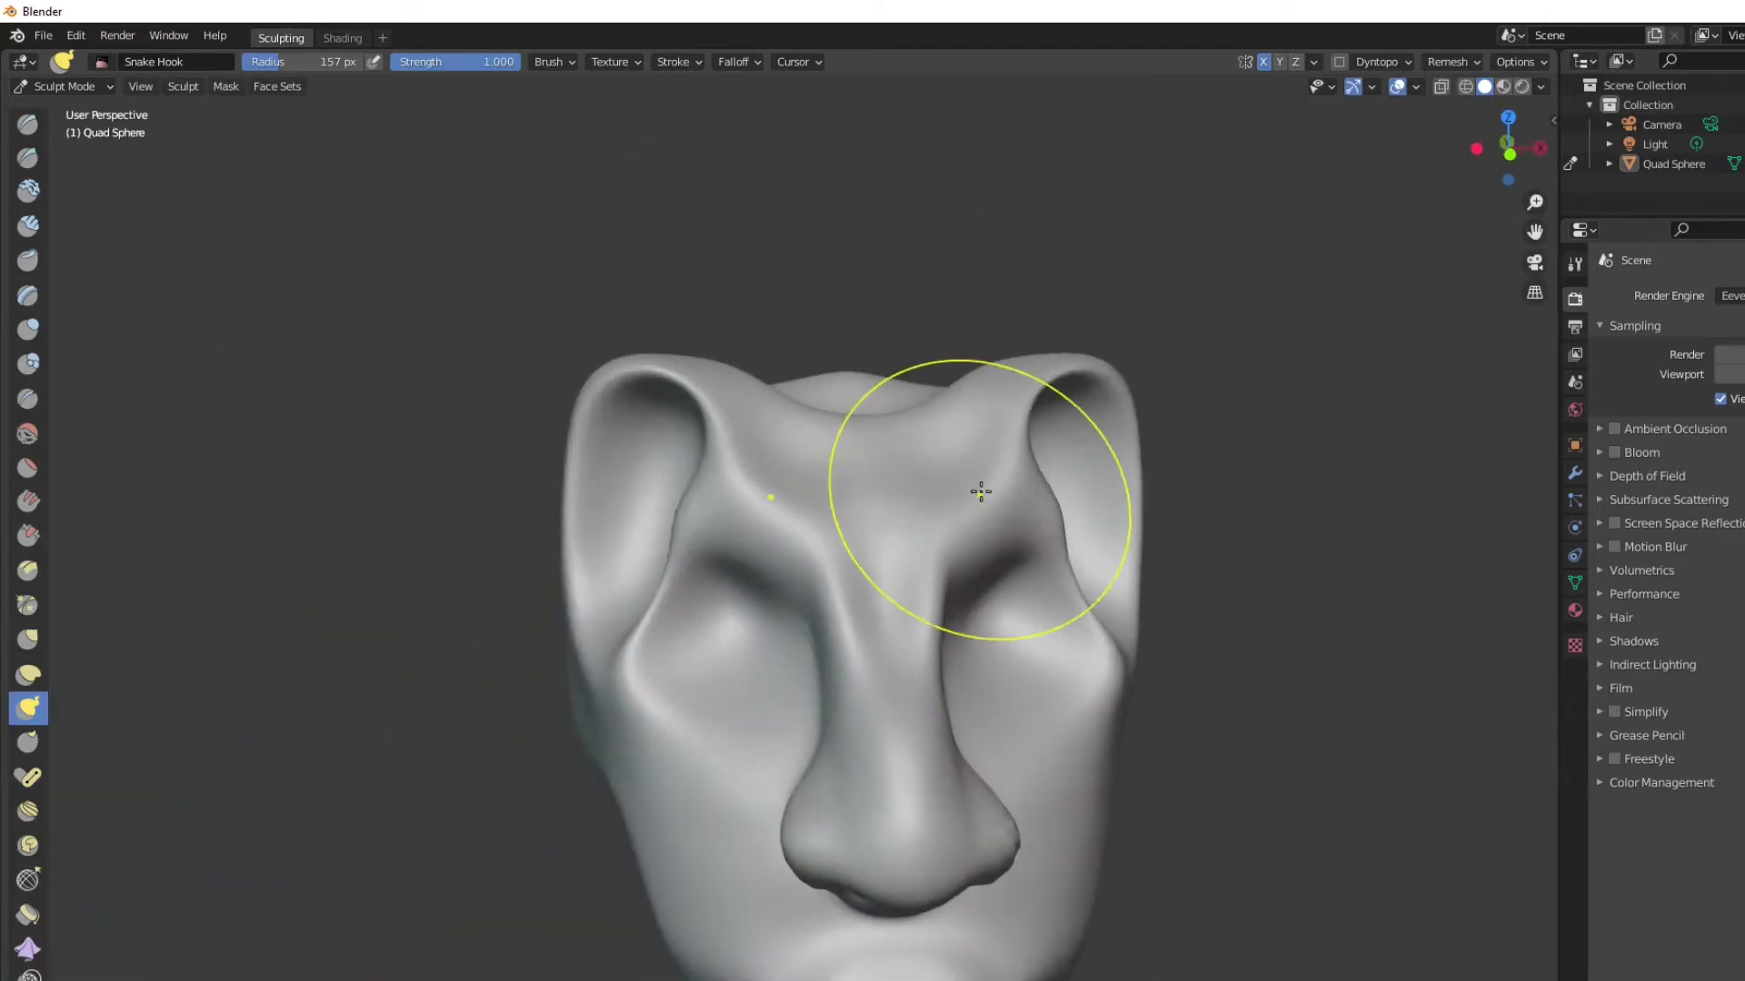
{"action": "mouse_move", "coordinate": [903, 635]}
{"action": "middle_mouse_down"}
{"action": "mouse_move", "coordinate": [1122, 565]}
{"action": "mouse_move", "coordinate": [1028, 736]}
{"action": "mouse_move", "coordinate": [974, 779]}
{"action": "mouse_move", "coordinate": [918, 767]}
{"action": "mouse_move", "coordinate": [1060, 724]}
{"action": "mouse_move", "coordinate": [919, 799]}
{"action": "mouse_move", "coordinate": [864, 857]}
{"action": "middle_mouse_up"}
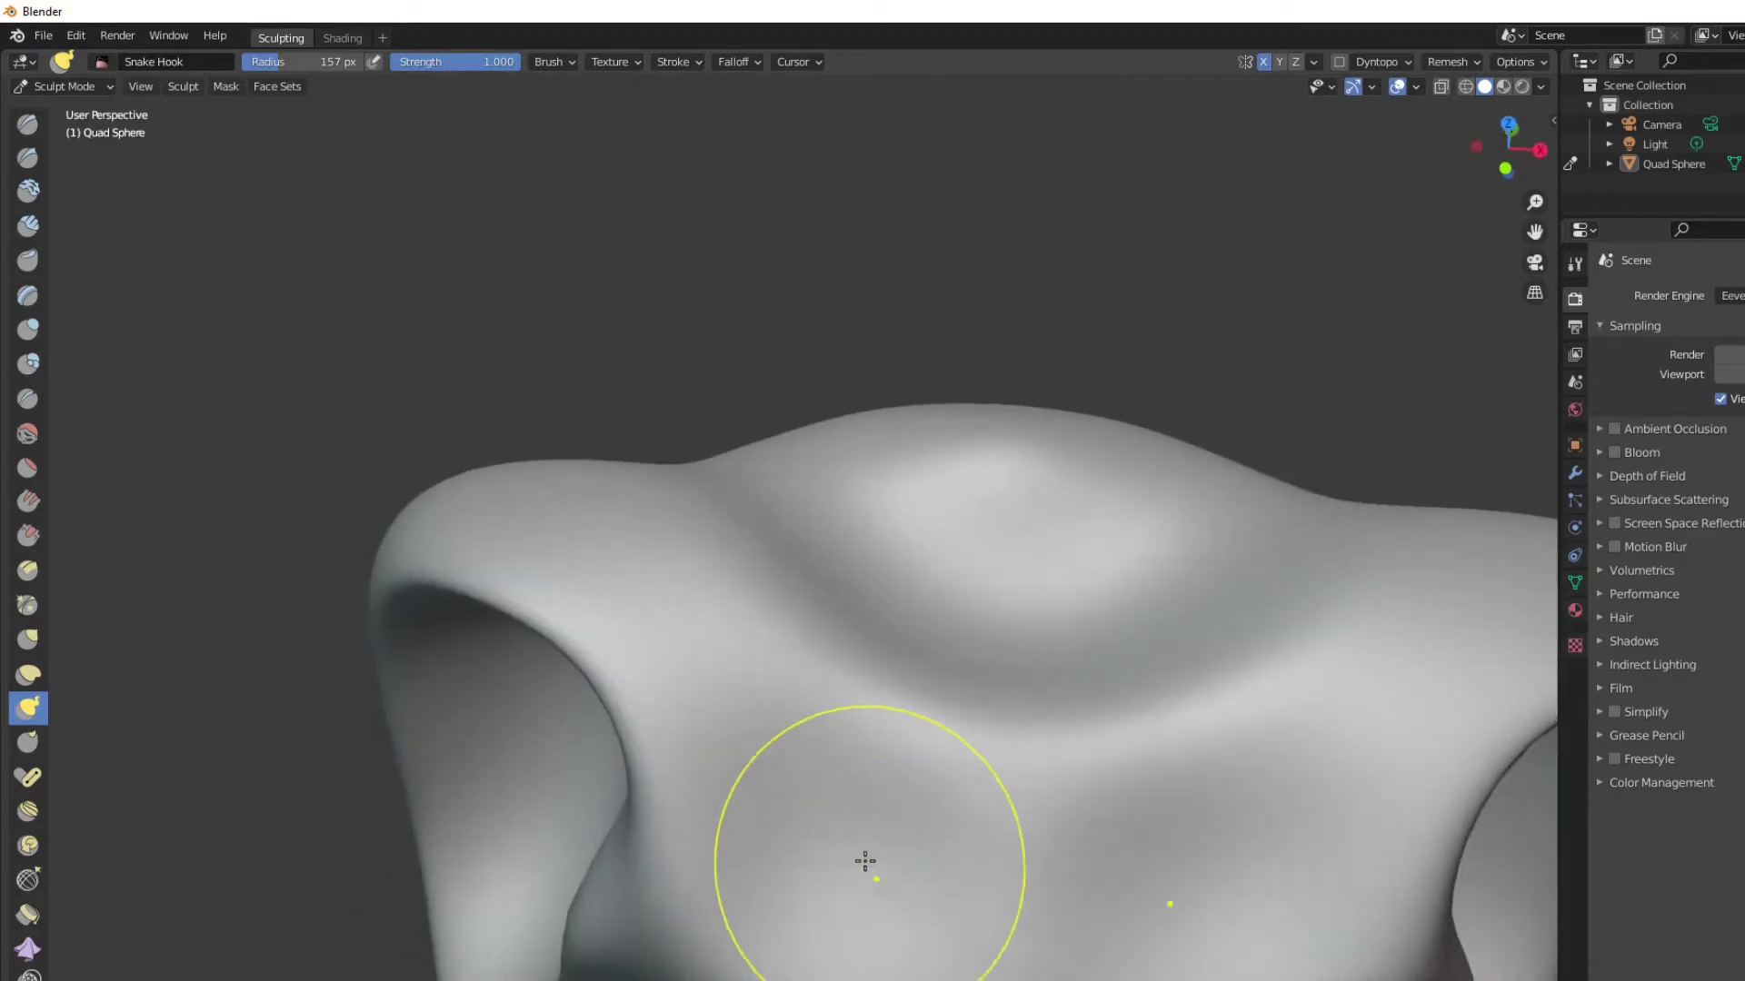
{"action": "mouse_move", "coordinate": [807, 851]}
{"action": "left_mouse_down", "text": "shift"}
{"action": "mouse_move", "coordinate": [763, 837]}
{"action": "mouse_move", "coordinate": [792, 851]}
{"action": "left_mouse_up", "text": "shift"}
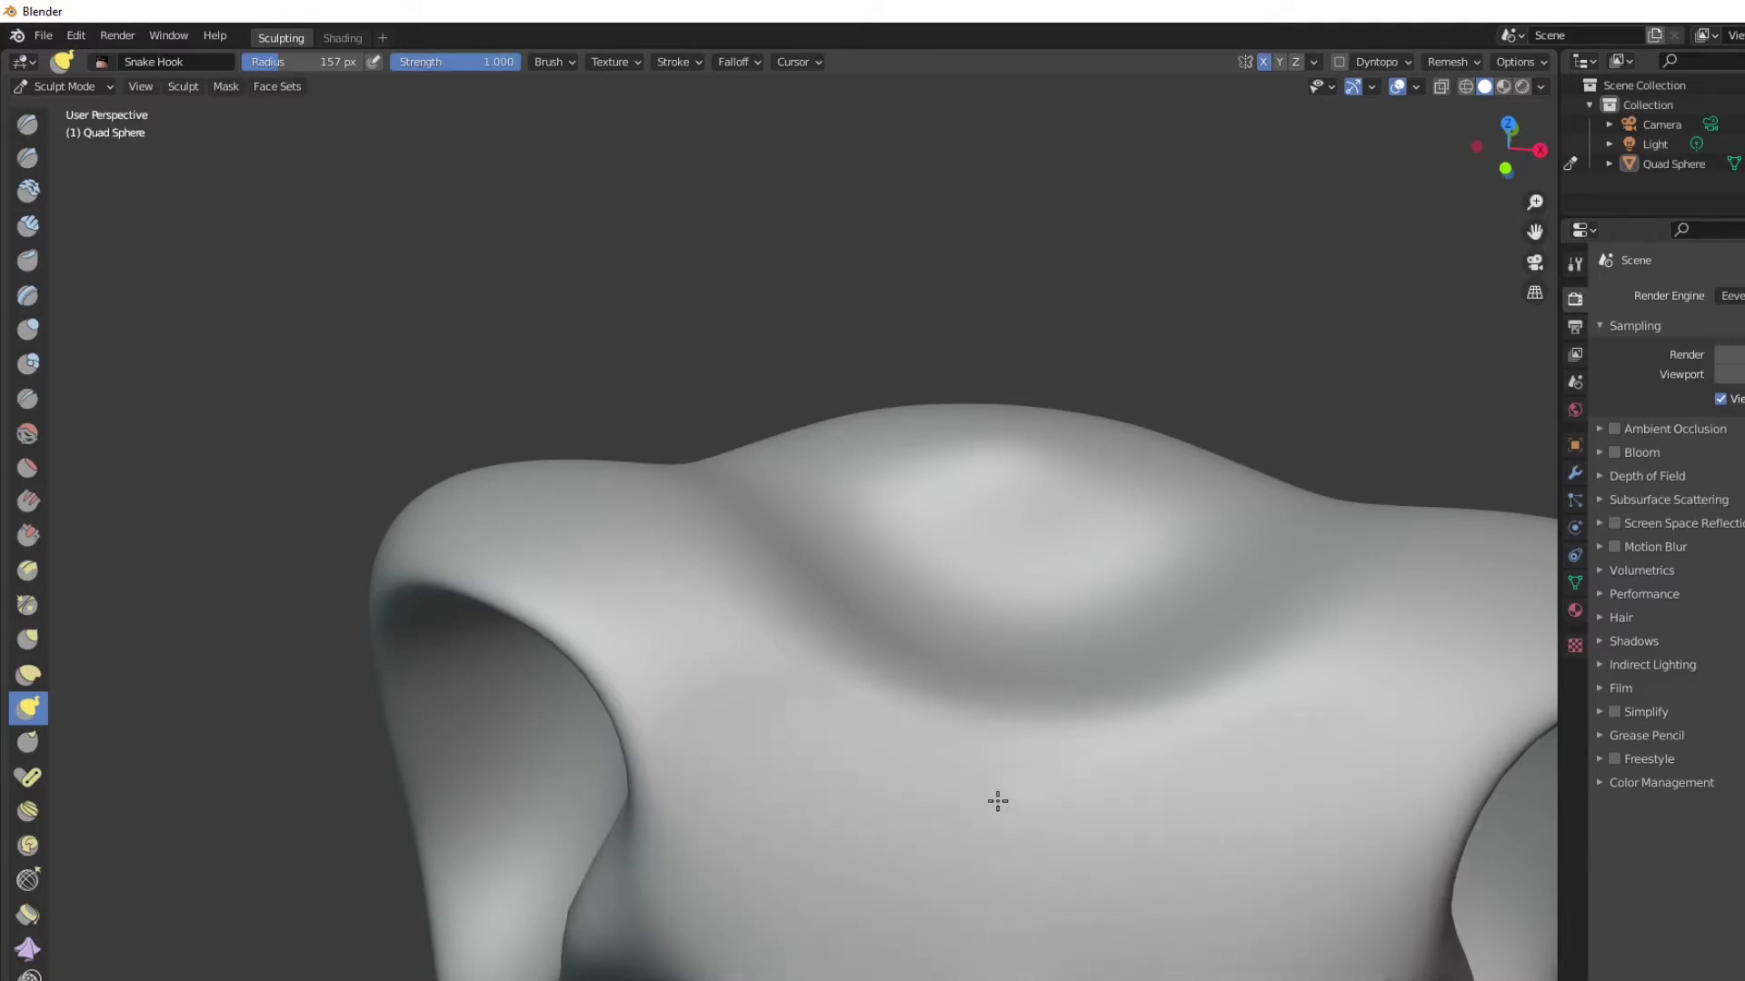
{"action": "mouse_move", "coordinate": [853, 717]}
{"action": "middle_mouse_down"}
{"action": "mouse_move", "coordinate": [935, 712]}
{"action": "mouse_move", "coordinate": [654, 591]}
{"action": "mouse_move", "coordinate": [843, 158]}
{"action": "mouse_move", "coordinate": [833, 178]}
{"action": "middle_mouse_up"}
{"action": "mouse_move", "coordinate": [763, 300]}
{"action": "left_mouse_down", "text": "shift"}
{"action": "mouse_move", "coordinate": [600, 744]}
{"action": "mouse_move", "coordinate": [752, 472]}
{"action": "mouse_move", "coordinate": [576, 779]}
{"action": "mouse_move", "coordinate": [512, 631]}
{"action": "mouse_move", "coordinate": [403, 666]}
{"action": "mouse_move", "coordinate": [732, 961]}
{"action": "left_mouse_up", "text": "shift"}
{"action": "scroll", "coordinate": [874, 724], "scroll_direction": "down", "scroll_amount": 6}
Sculpt a raised inner fold inside the hollow ear with the Draw brush
{"action": "mouse_move", "coordinate": [909, 727]}
{"action": "middle_mouse_down"}
{"action": "mouse_move", "coordinate": [819, 812]}
{"action": "mouse_move", "coordinate": [903, 879]}
{"action": "mouse_move", "coordinate": [612, 464]}
{"action": "middle_mouse_up"}
{"action": "key", "text": "x"}
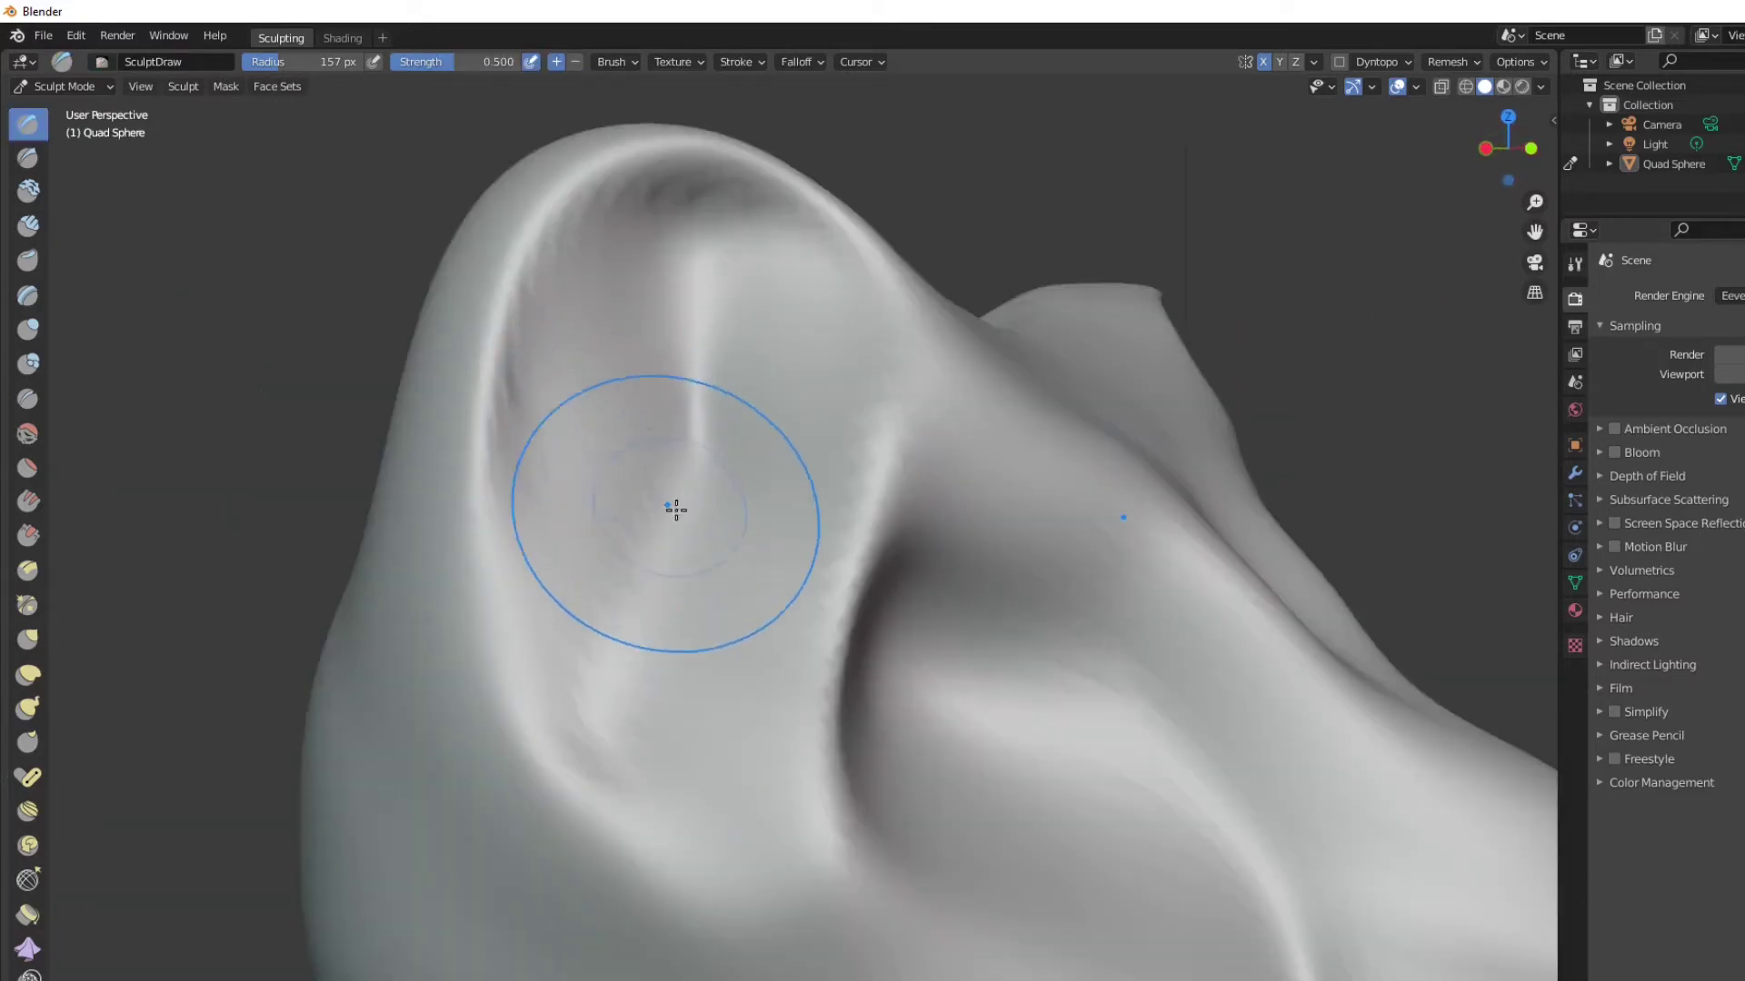
{"action": "mouse_move", "coordinate": [799, 502]}
{"action": "middle_mouse_down"}
{"action": "mouse_move", "coordinate": [603, 432]}
{"action": "mouse_move", "coordinate": [648, 473]}
{"action": "middle_mouse_up"}
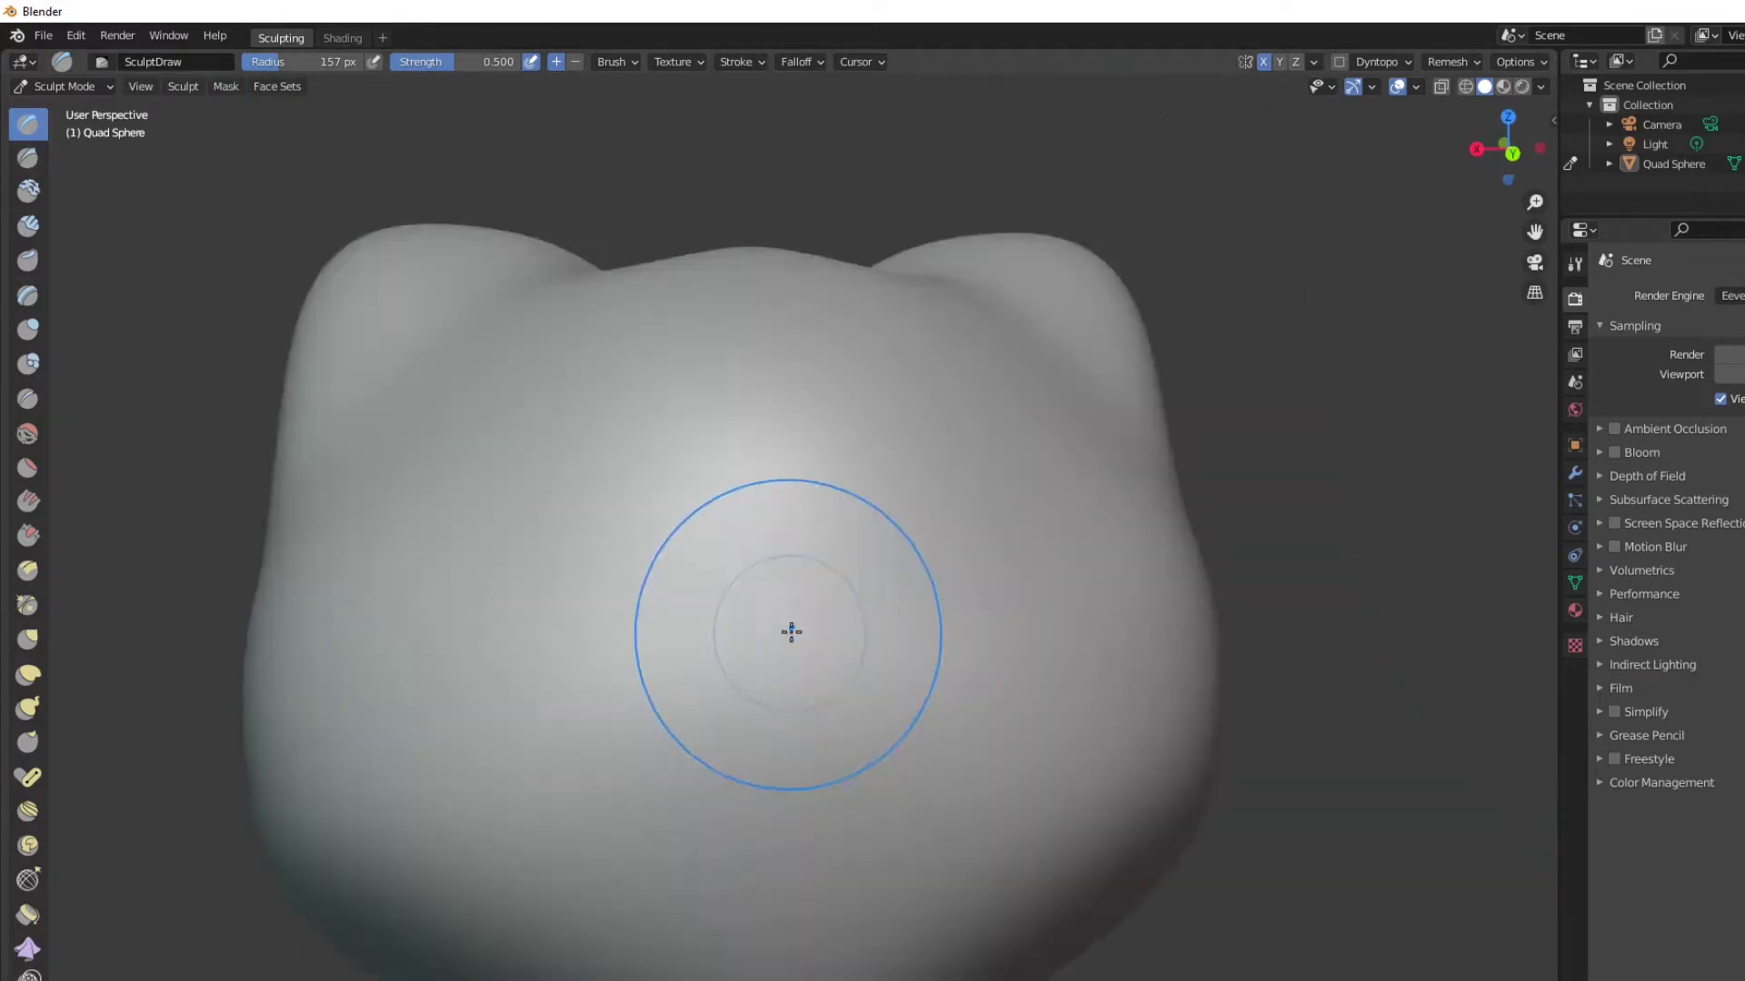
Build horizontal ridges across the back of the head with the Draw brush
{"action": "mouse_move", "coordinate": [791, 631]}
{"action": "middle_mouse_down"}
{"action": "mouse_move", "coordinate": [775, 632]}
{"action": "mouse_move", "coordinate": [799, 630]}
{"action": "middle_mouse_up"}
{"action": "mouse_move", "coordinate": [1016, 609]}
{"action": "left_mouse_down"}
{"action": "mouse_move", "coordinate": [608, 641]}
{"action": "mouse_move", "coordinate": [615, 588]}
{"action": "mouse_move", "coordinate": [1086, 588]}
{"action": "mouse_move", "coordinate": [916, 606]}
{"action": "left_mouse_up"}
{"action": "middle_click_drag", "start_coordinate": [556, 628], "coordinate": [467, 663]}
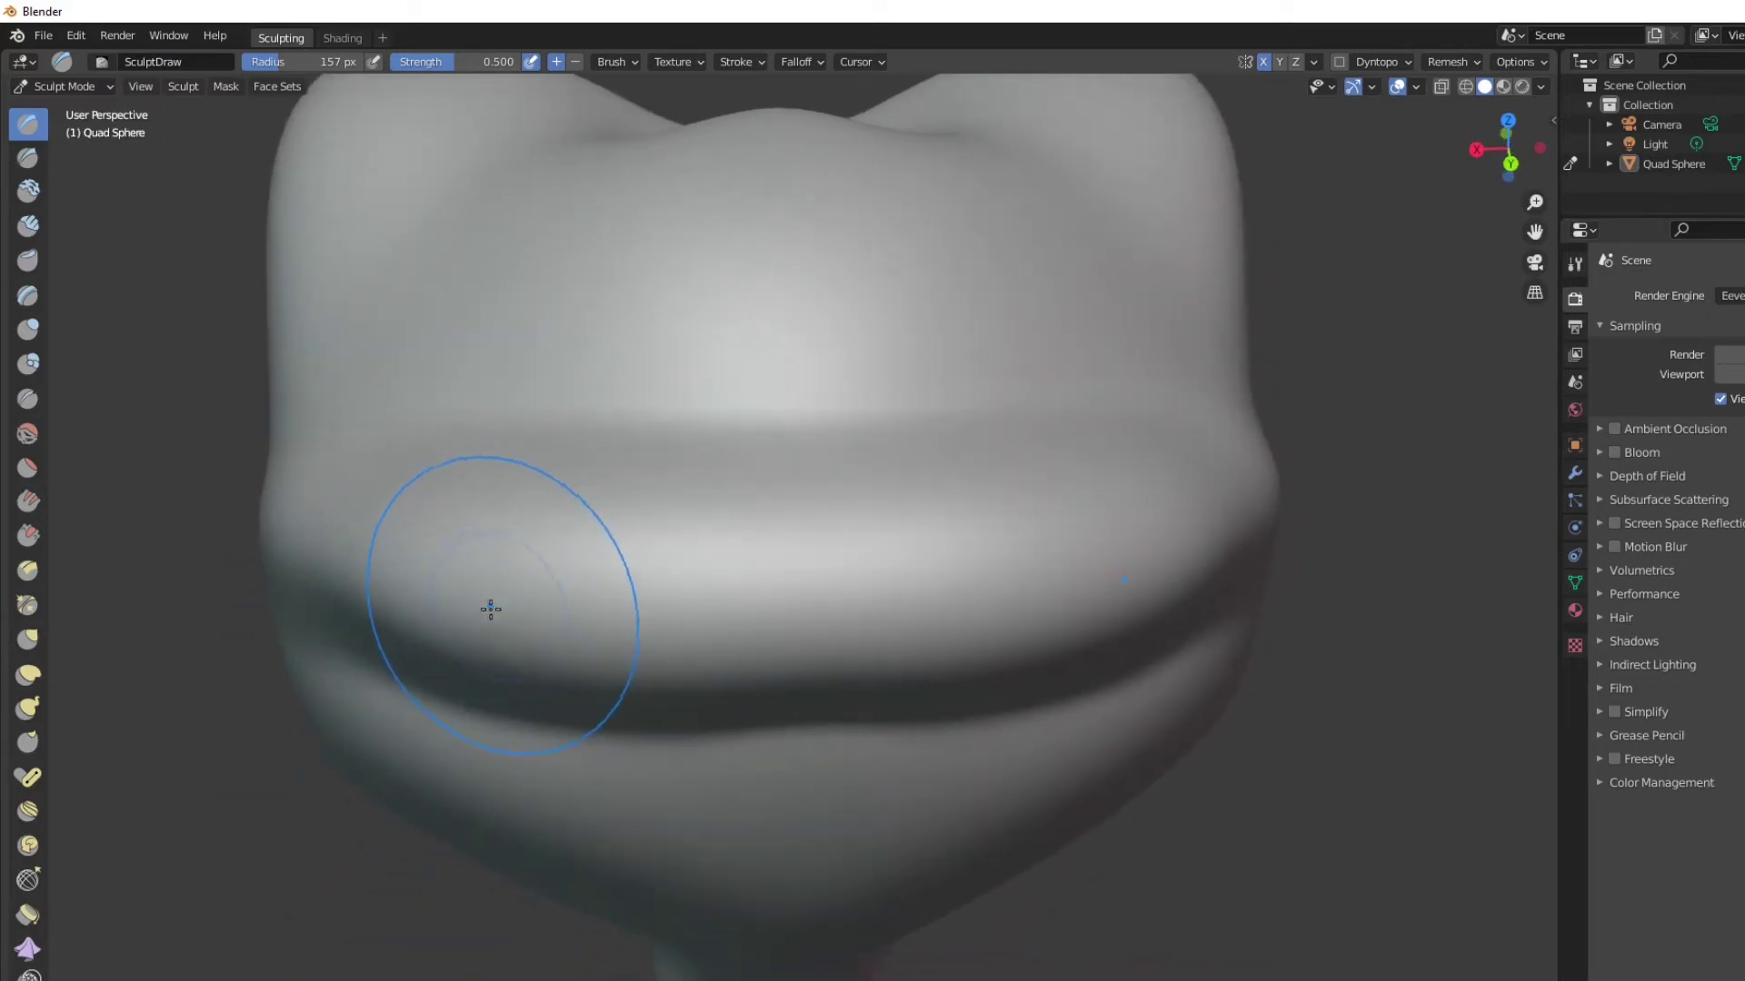
{"action": "mouse_move", "coordinate": [389, 600]}
{"action": "left_mouse_down"}
{"action": "mouse_move", "coordinate": [935, 597]}
{"action": "mouse_move", "coordinate": [577, 603]}
{"action": "mouse_move", "coordinate": [888, 574]}
{"action": "mouse_move", "coordinate": [957, 506]}
{"action": "mouse_move", "coordinate": [829, 666]}
{"action": "mouse_move", "coordinate": [1048, 684]}
{"action": "mouse_move", "coordinate": [594, 545]}
{"action": "left_mouse_up"}
{"action": "mouse_move", "coordinate": [654, 510]}
{"action": "middle_mouse_down"}
{"action": "mouse_move", "coordinate": [857, 450]}
{"action": "mouse_move", "coordinate": [639, 478]}
{"action": "middle_mouse_up"}
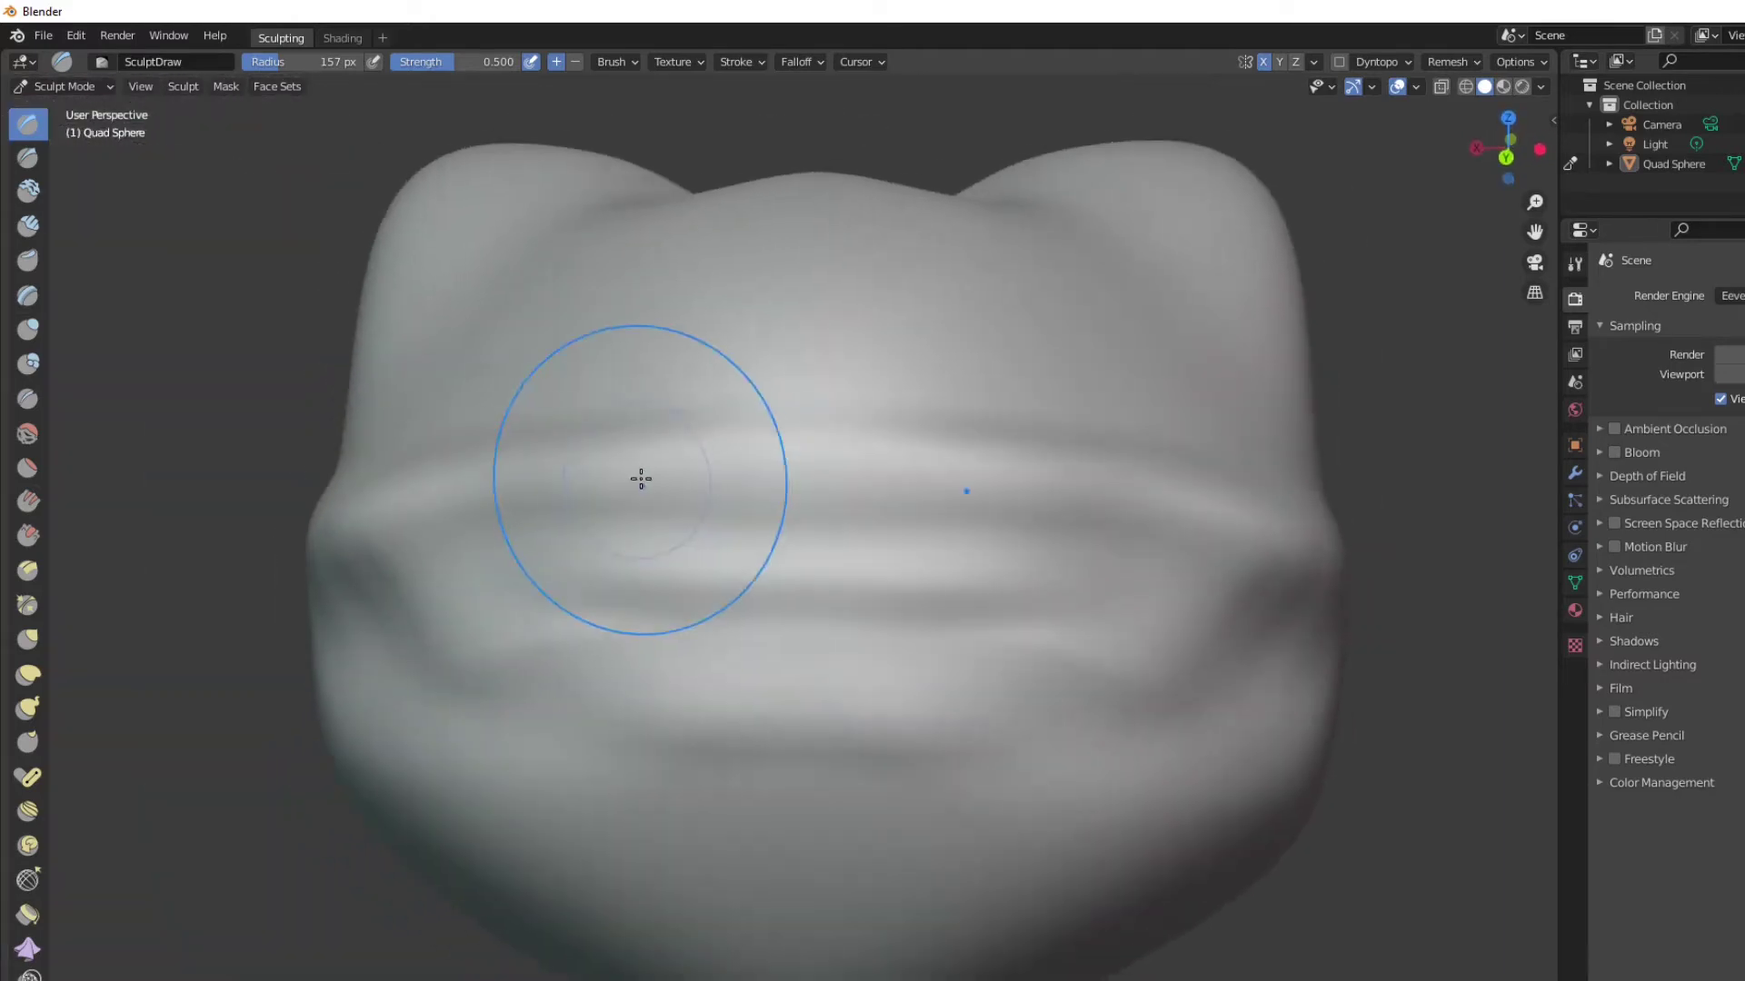
Smooth away the lower horizontal ridges across the back of the head and try a Snake Hook pull there
{"action": "left_click", "coordinate": [29, 707]}
{"action": "middle_click_drag", "start_coordinate": [817, 509], "coordinate": [616, 572]}
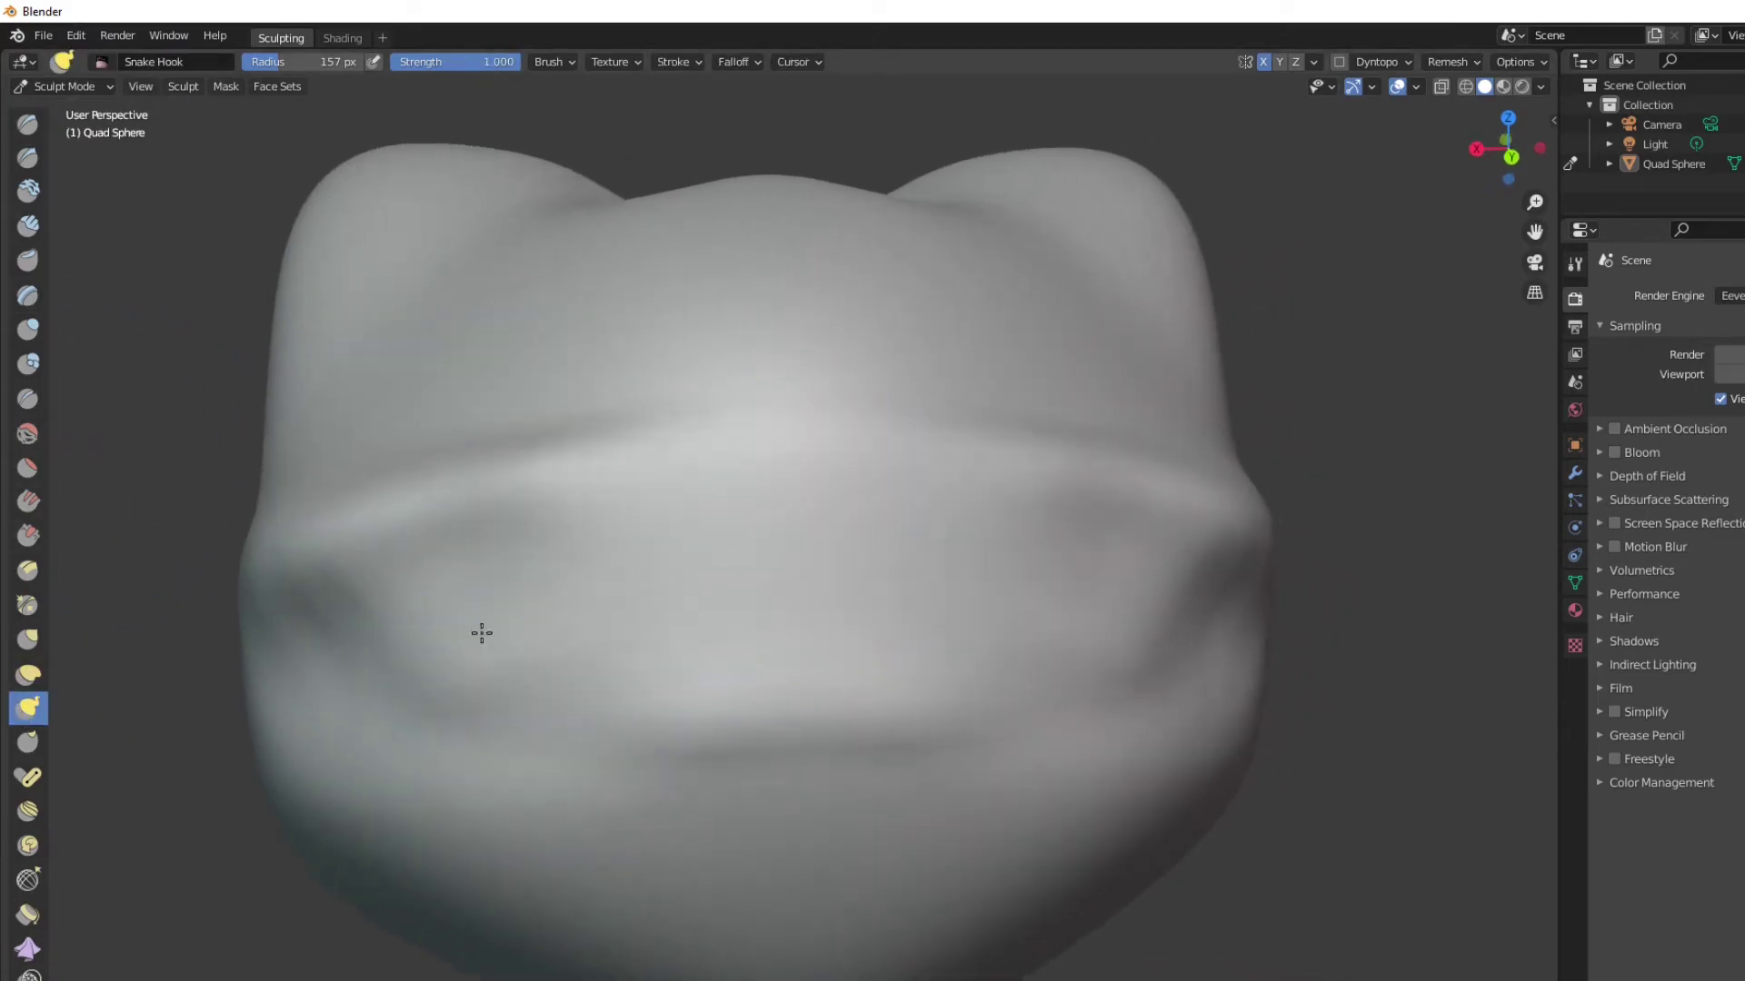
{"action": "left_click_drag", "start_coordinate": [481, 633], "coordinate": [952, 666]}
{"action": "mouse_move", "coordinate": [515, 573]}
{"action": "left_mouse_down"}
{"action": "mouse_move", "coordinate": [506, 682]}
{"action": "mouse_move", "coordinate": [319, 803]}
{"action": "mouse_move", "coordinate": [314, 727]}
{"action": "mouse_move", "coordinate": [812, 459]}
{"action": "left_mouse_up"}
{"action": "key", "text": "ctrl+z"}
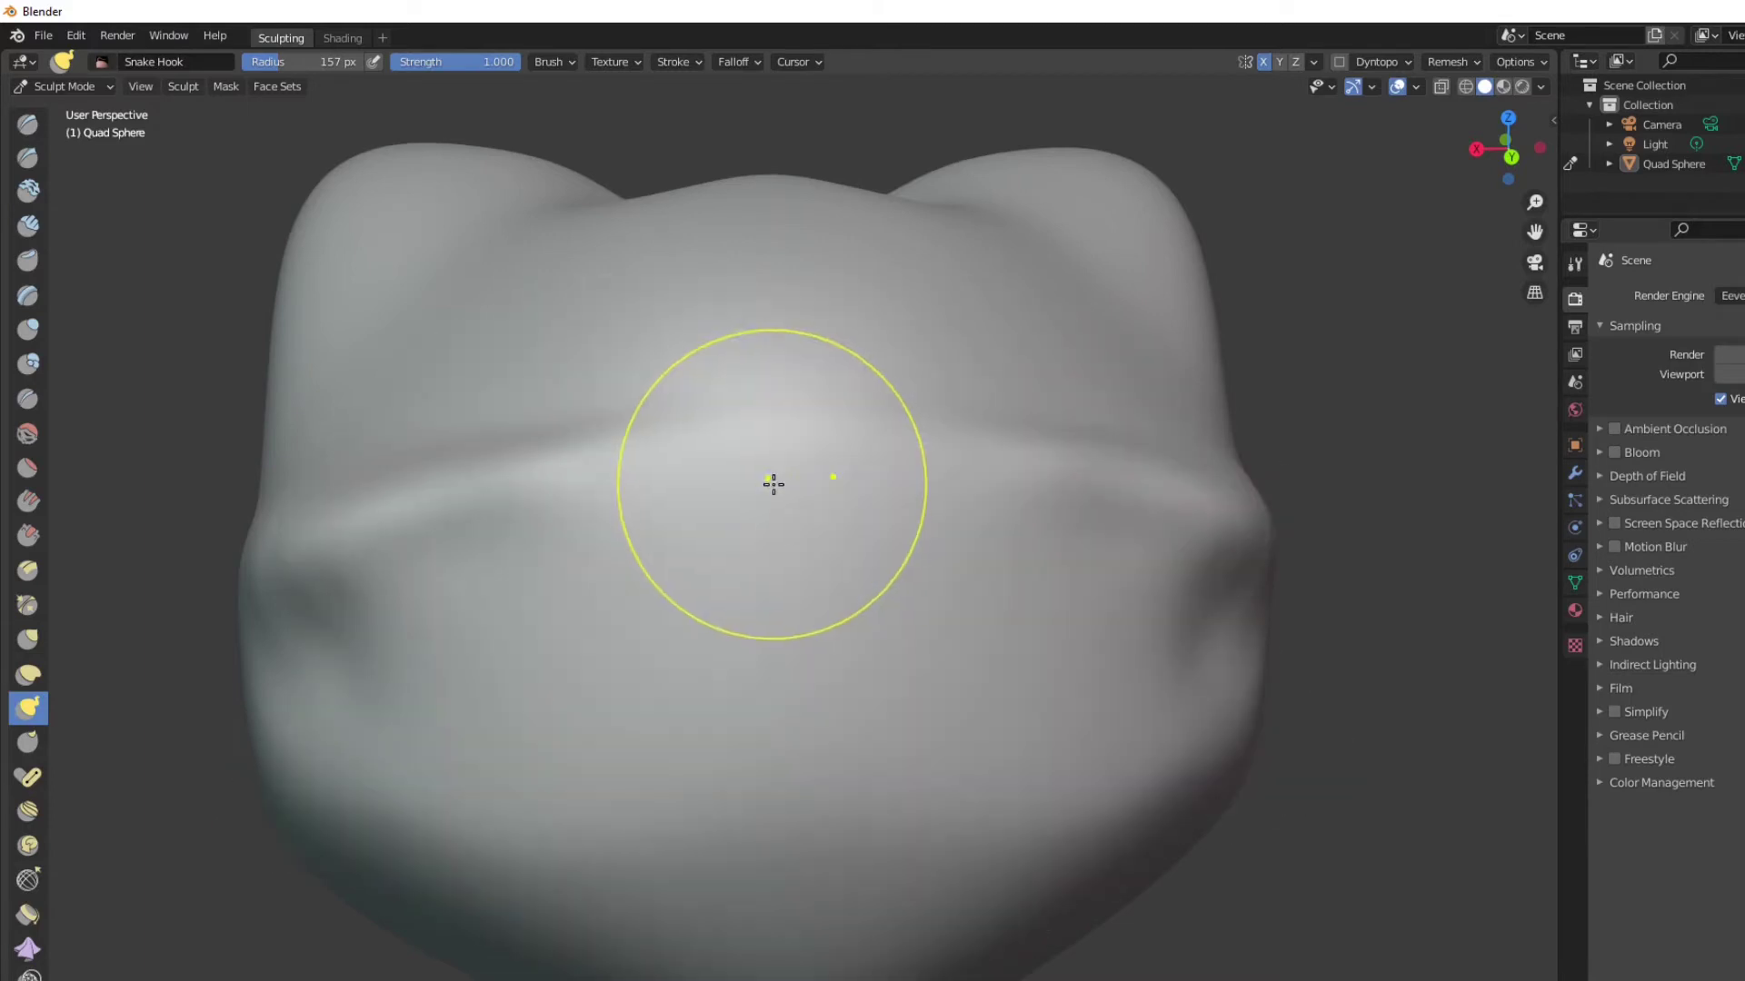
Carve a deep horizontal fold with sharp edges across the back of the head using the Draw and Crease brushes
{"action": "left_click", "coordinate": [33, 127]}
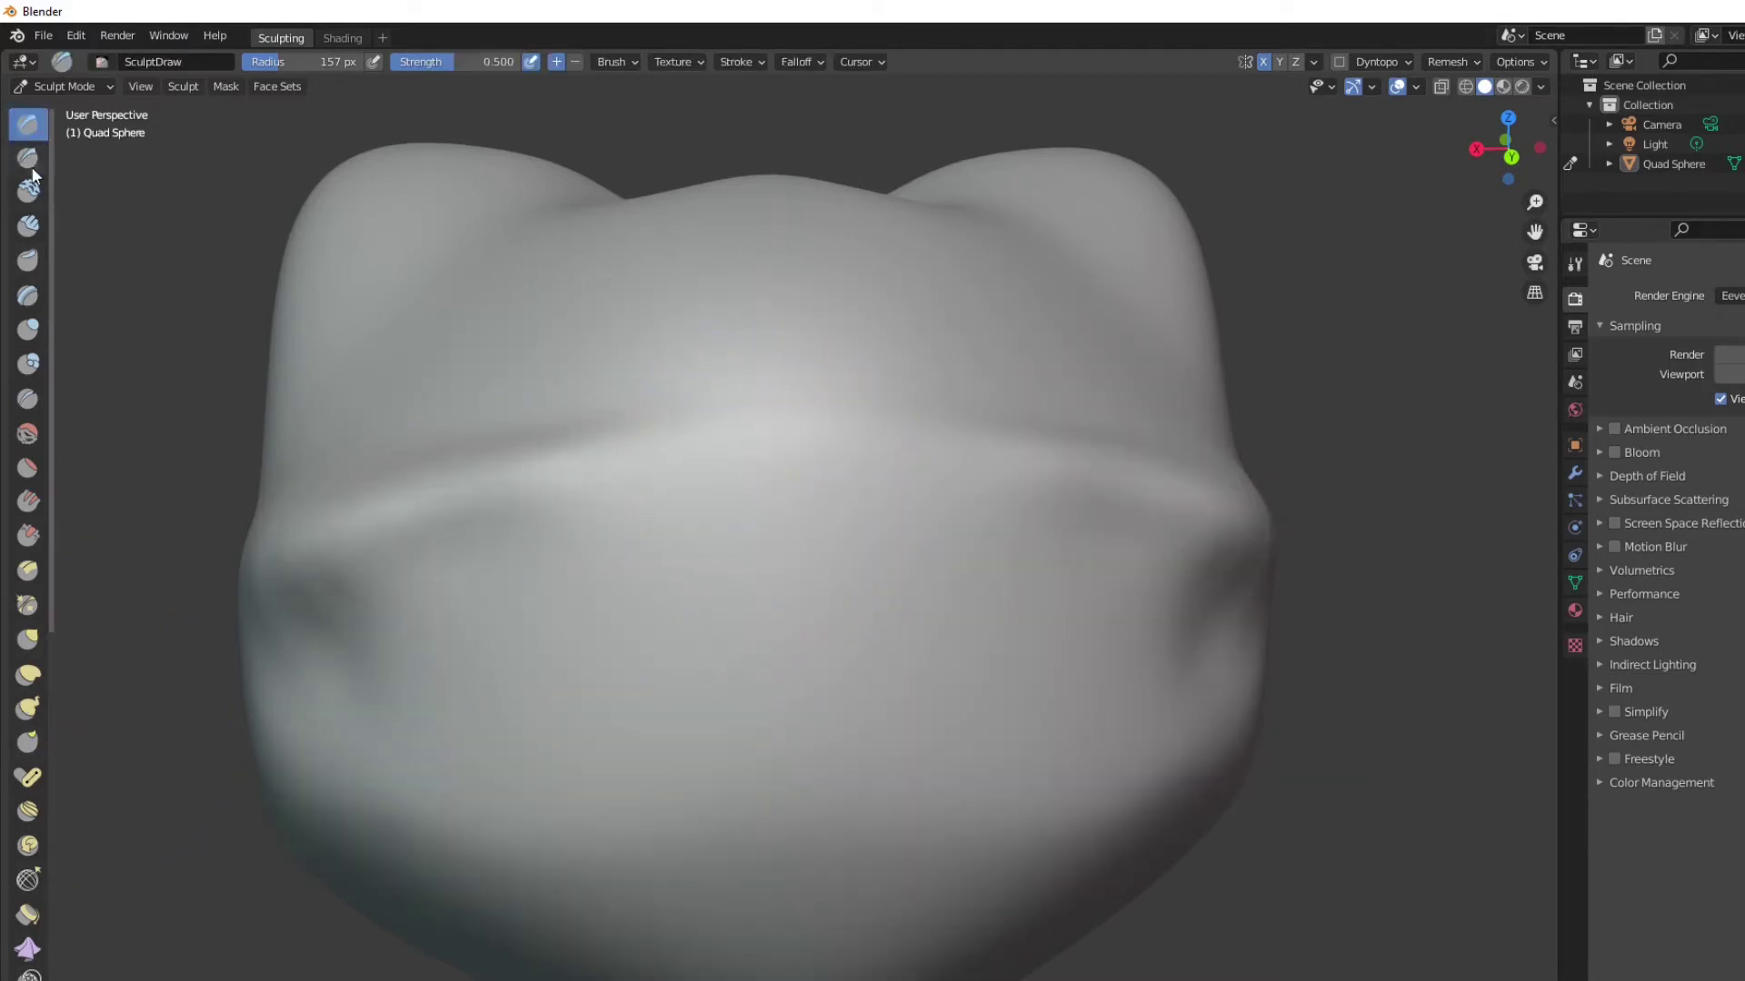
{"action": "mouse_move", "coordinate": [684, 555]}
{"action": "left_mouse_down"}
{"action": "mouse_move", "coordinate": [1136, 607]}
{"action": "mouse_move", "coordinate": [592, 619]}
{"action": "mouse_move", "coordinate": [448, 591]}
{"action": "mouse_move", "coordinate": [534, 593]}
{"action": "left_mouse_up"}
{"action": "mouse_move", "coordinate": [461, 596]}
{"action": "middle_mouse_down"}
{"action": "mouse_move", "coordinate": [659, 464]}
{"action": "mouse_move", "coordinate": [609, 596]}
{"action": "mouse_move", "coordinate": [617, 676]}
{"action": "mouse_move", "coordinate": [651, 604]}
{"action": "mouse_move", "coordinate": [479, 569]}
{"action": "mouse_move", "coordinate": [488, 579]}
{"action": "middle_mouse_up"}
{"action": "mouse_move", "coordinate": [527, 765]}
{"action": "left_mouse_down"}
{"action": "mouse_move", "coordinate": [951, 759]}
{"action": "mouse_move", "coordinate": [382, 727]}
{"action": "mouse_move", "coordinate": [536, 750]}
{"action": "mouse_move", "coordinate": [1090, 719]}
{"action": "mouse_move", "coordinate": [403, 724]}
{"action": "left_mouse_up"}
{"action": "mouse_move", "coordinate": [404, 724]}
{"action": "middle_mouse_down"}
{"action": "mouse_move", "coordinate": [509, 709]}
{"action": "mouse_move", "coordinate": [639, 744]}
{"action": "mouse_move", "coordinate": [588, 722]}
{"action": "middle_mouse_up"}
{"action": "scroll", "coordinate": [587, 721], "scroll_direction": "down", "scroll_amount": 3}
{"action": "scroll", "coordinate": [673, 647], "scroll_direction": "up", "scroll_amount": 1}
{"action": "middle_click_drag", "start_coordinate": [673, 647], "coordinate": [822, 599]}
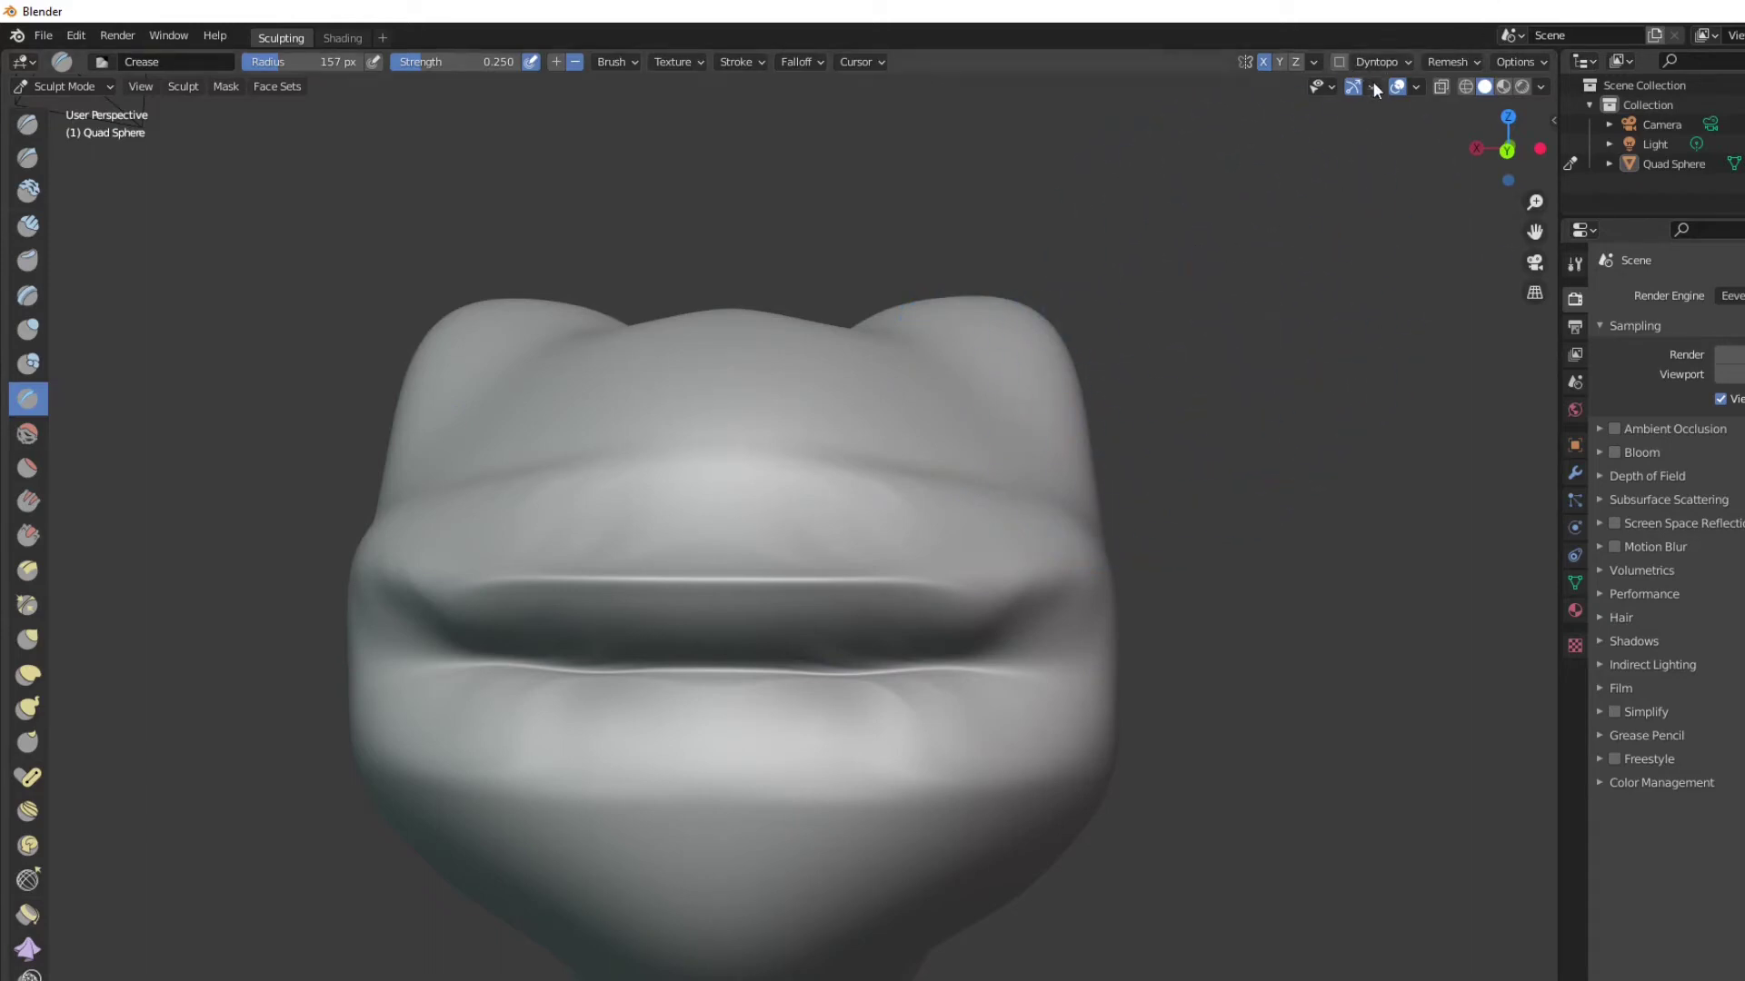
Examine the mesh density on the face, ears and eye sockets by switching between Edit Mode and Sculpt Mode
{"action": "mouse_move", "coordinate": [1234, 390]}
{"action": "middle_mouse_down"}
{"action": "mouse_move", "coordinate": [1096, 500]}
{"action": "mouse_move", "coordinate": [1194, 381]}
{"action": "mouse_move", "coordinate": [1216, 381]}
{"action": "mouse_move", "coordinate": [1181, 364]}
{"action": "mouse_move", "coordinate": [1208, 342]}
{"action": "mouse_move", "coordinate": [848, 545]}
{"action": "mouse_move", "coordinate": [922, 481]}
{"action": "mouse_move", "coordinate": [829, 475]}
{"action": "mouse_move", "coordinate": [904, 414]}
{"action": "middle_mouse_up"}
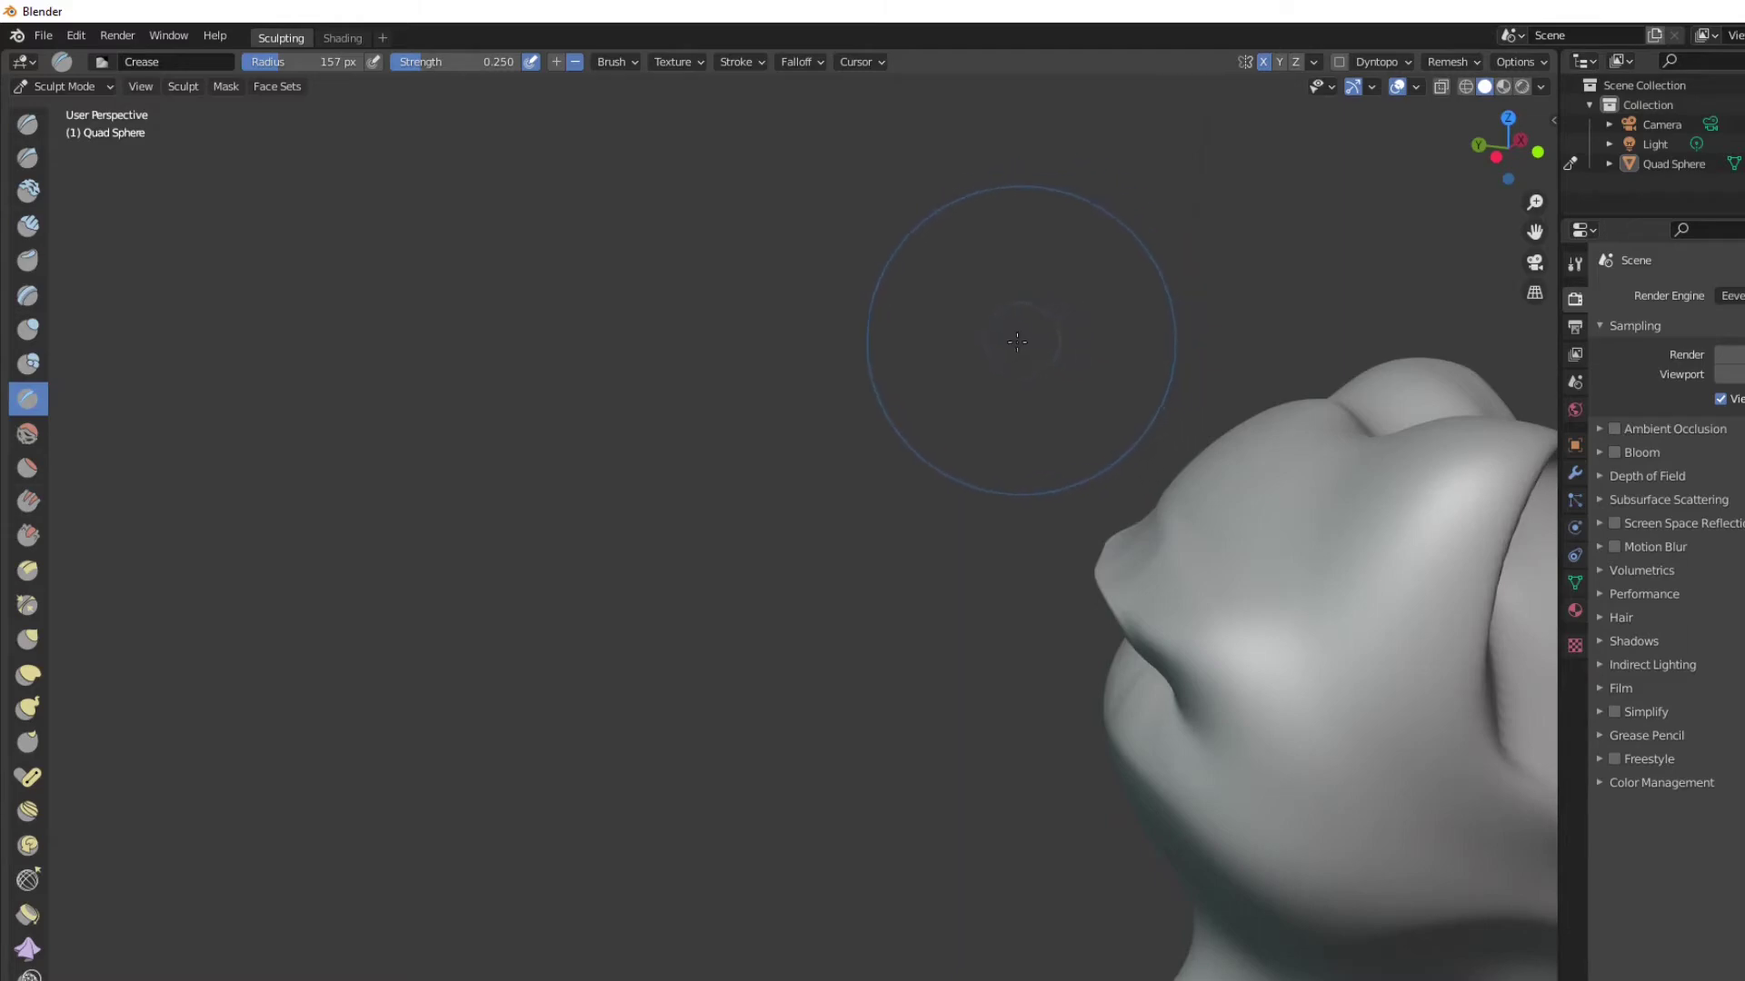
{"action": "mouse_move", "coordinate": [1019, 342]}
{"action": "middle_mouse_down", "text": "shift"}
{"action": "mouse_move", "coordinate": [412, 289]}
{"action": "mouse_move", "coordinate": [337, 214]}
{"action": "middle_mouse_up", "text": "shift"}
{"action": "middle_click_drag", "start_coordinate": [1116, 497], "coordinate": [808, 430]}
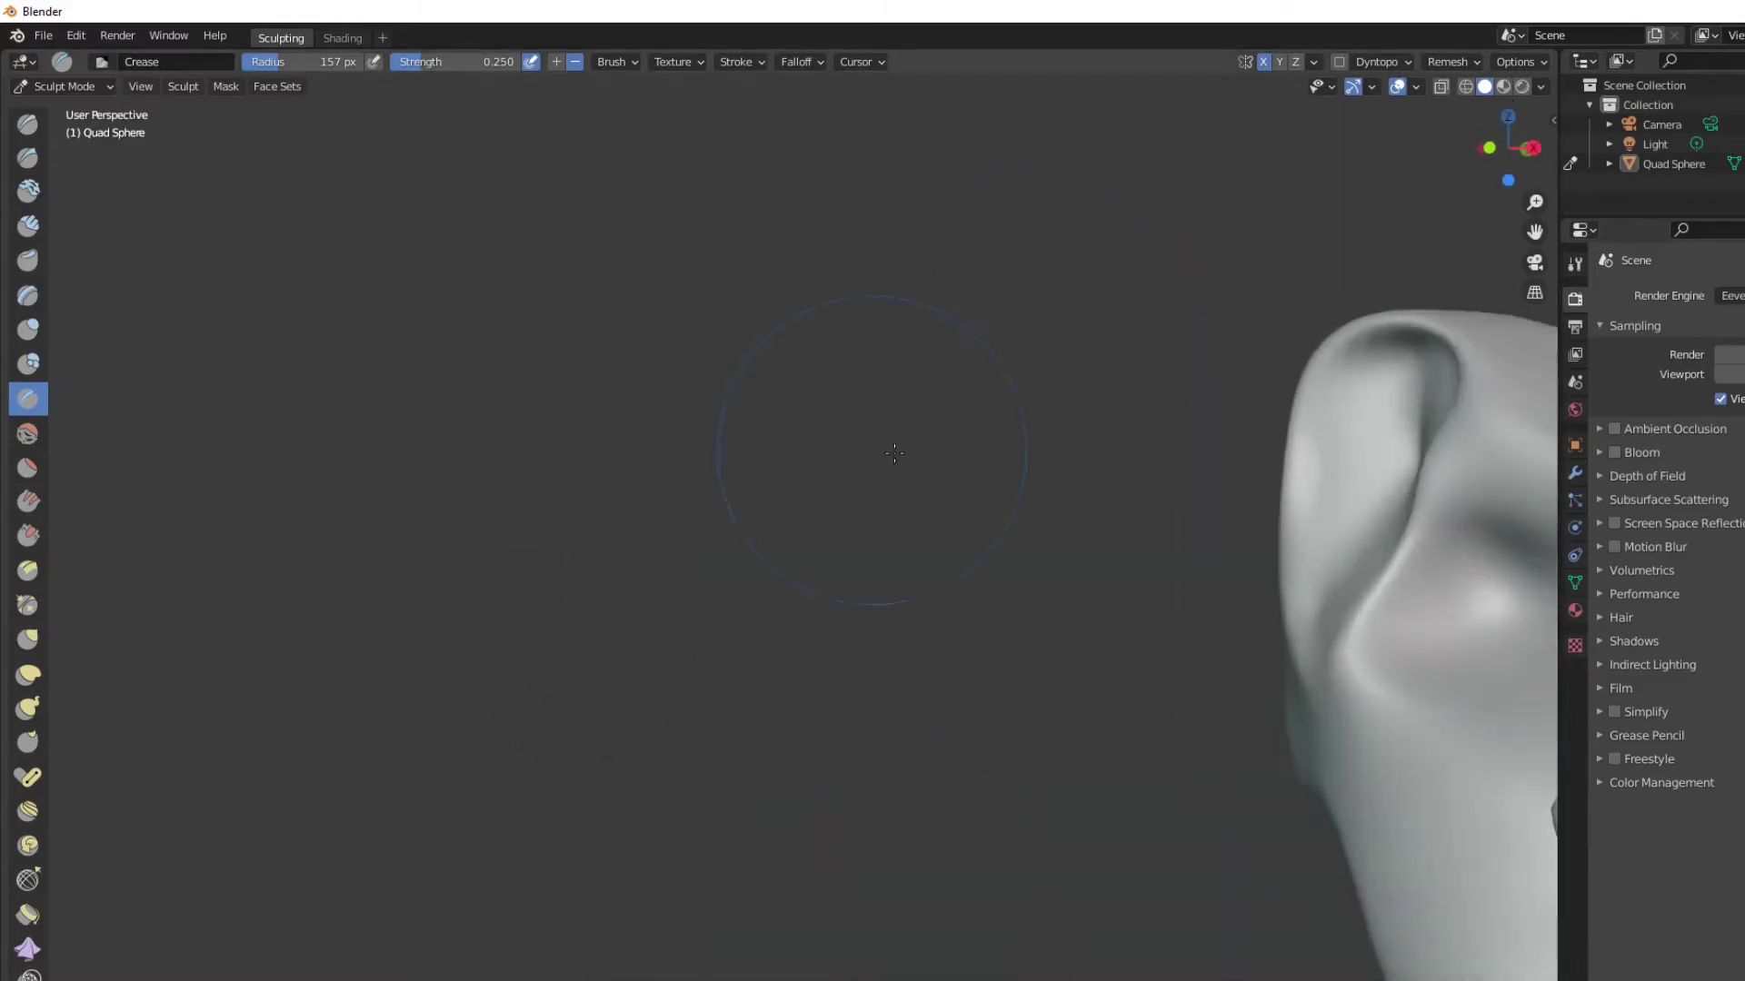
{"action": "middle_click_drag", "start_coordinate": [1191, 520], "coordinate": [582, 318], "text": "shift"}
{"action": "mouse_move", "coordinate": [716, 440]}
{"action": "middle_mouse_down"}
{"action": "mouse_move", "coordinate": [924, 507]}
{"action": "mouse_move", "coordinate": [892, 493]}
{"action": "middle_mouse_up"}
{"action": "key", "text": "Tab"}
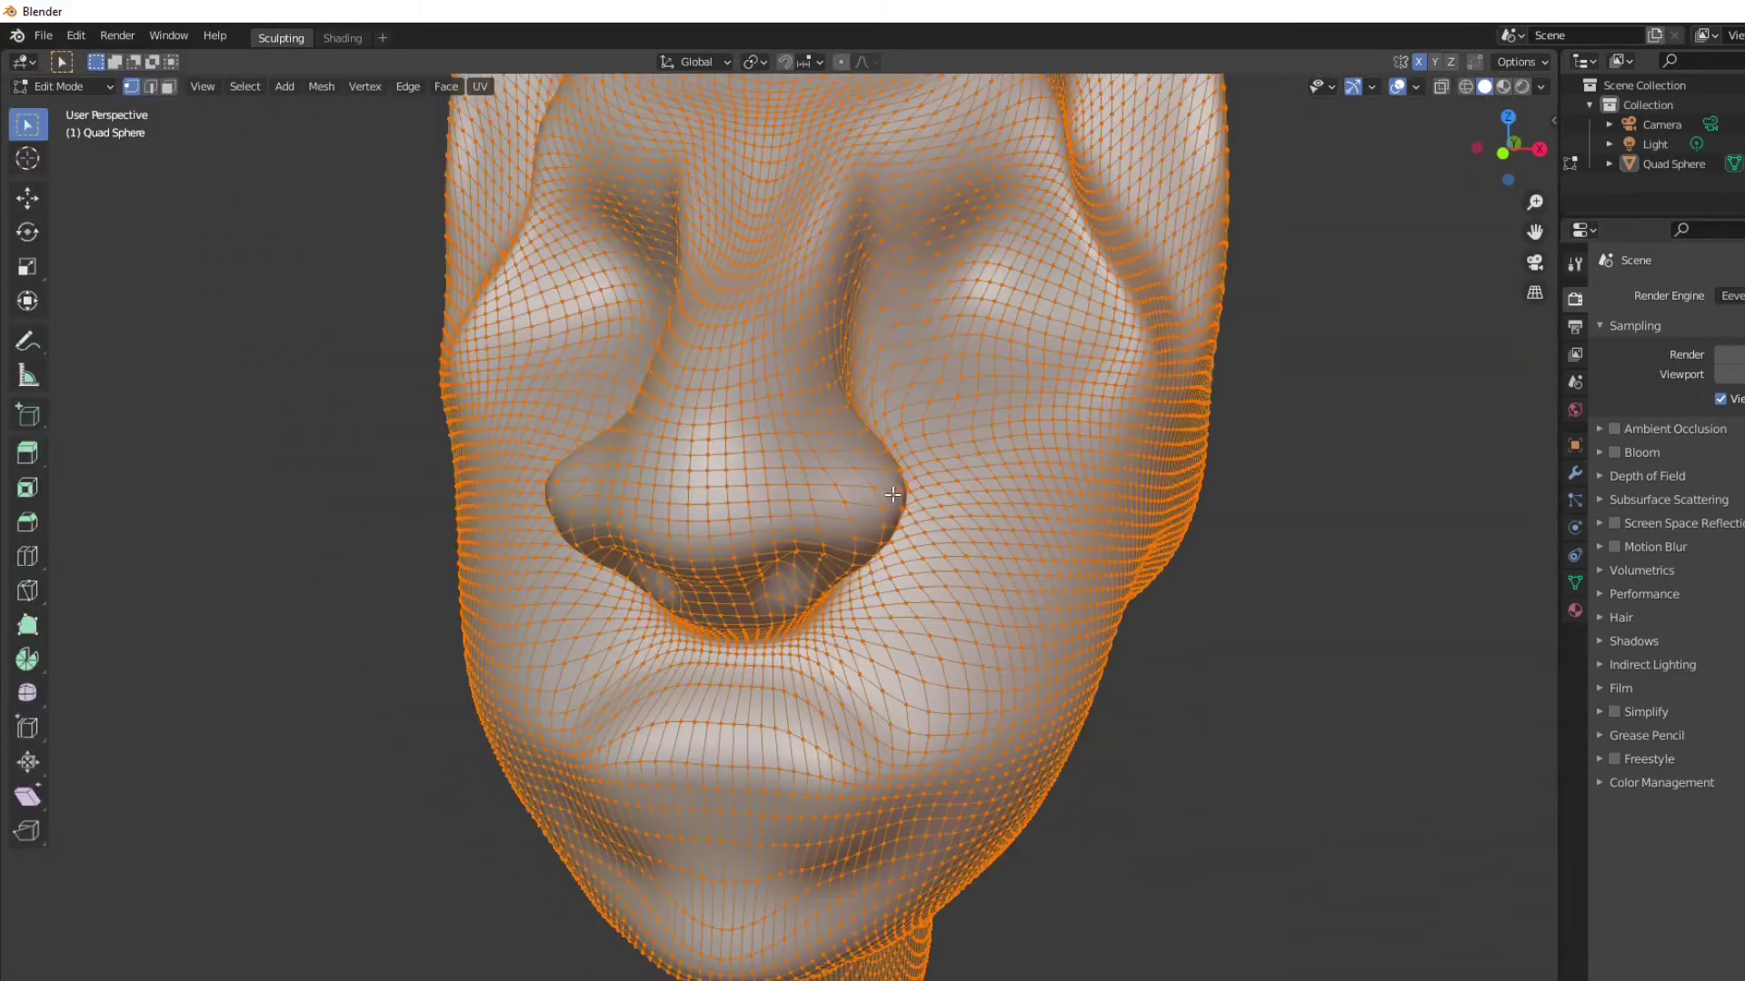
{"action": "mouse_move", "coordinate": [768, 521]}
{"action": "middle_mouse_down"}
{"action": "mouse_move", "coordinate": [903, 487]}
{"action": "mouse_move", "coordinate": [836, 557]}
{"action": "mouse_move", "coordinate": [763, 461]}
{"action": "mouse_move", "coordinate": [741, 495]}
{"action": "middle_mouse_up"}
{"action": "key", "text": "Tab"}
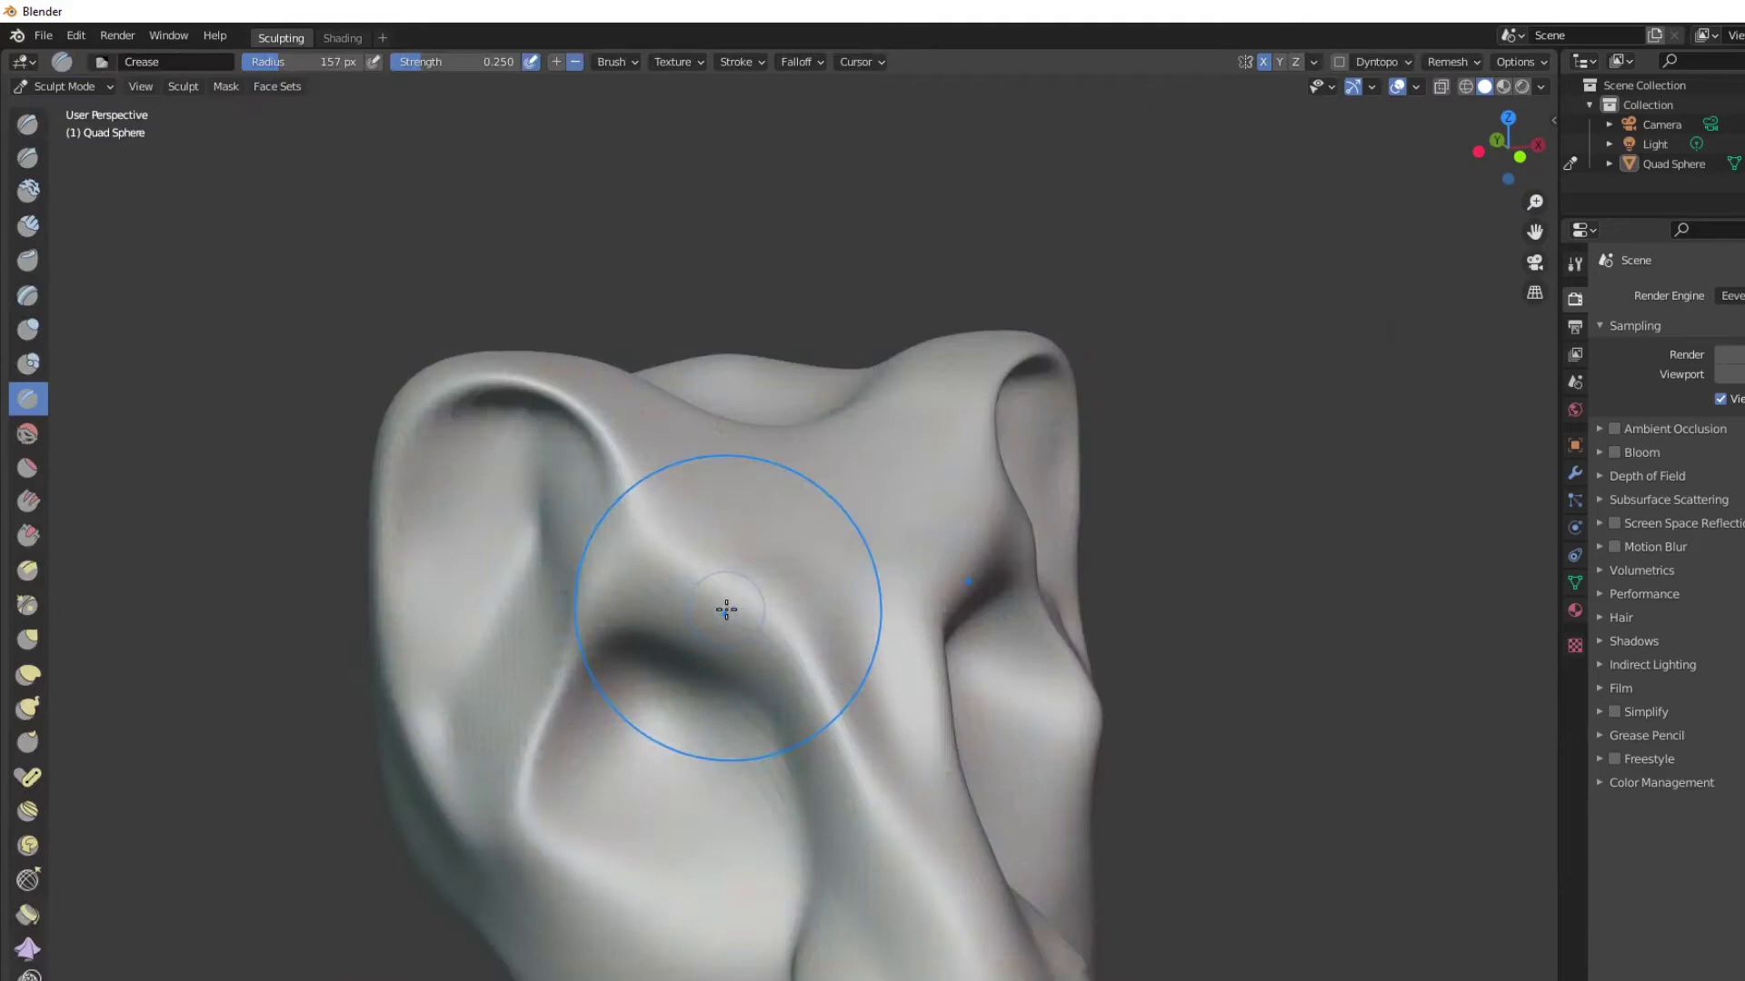
{"action": "key", "text": "Tab"}
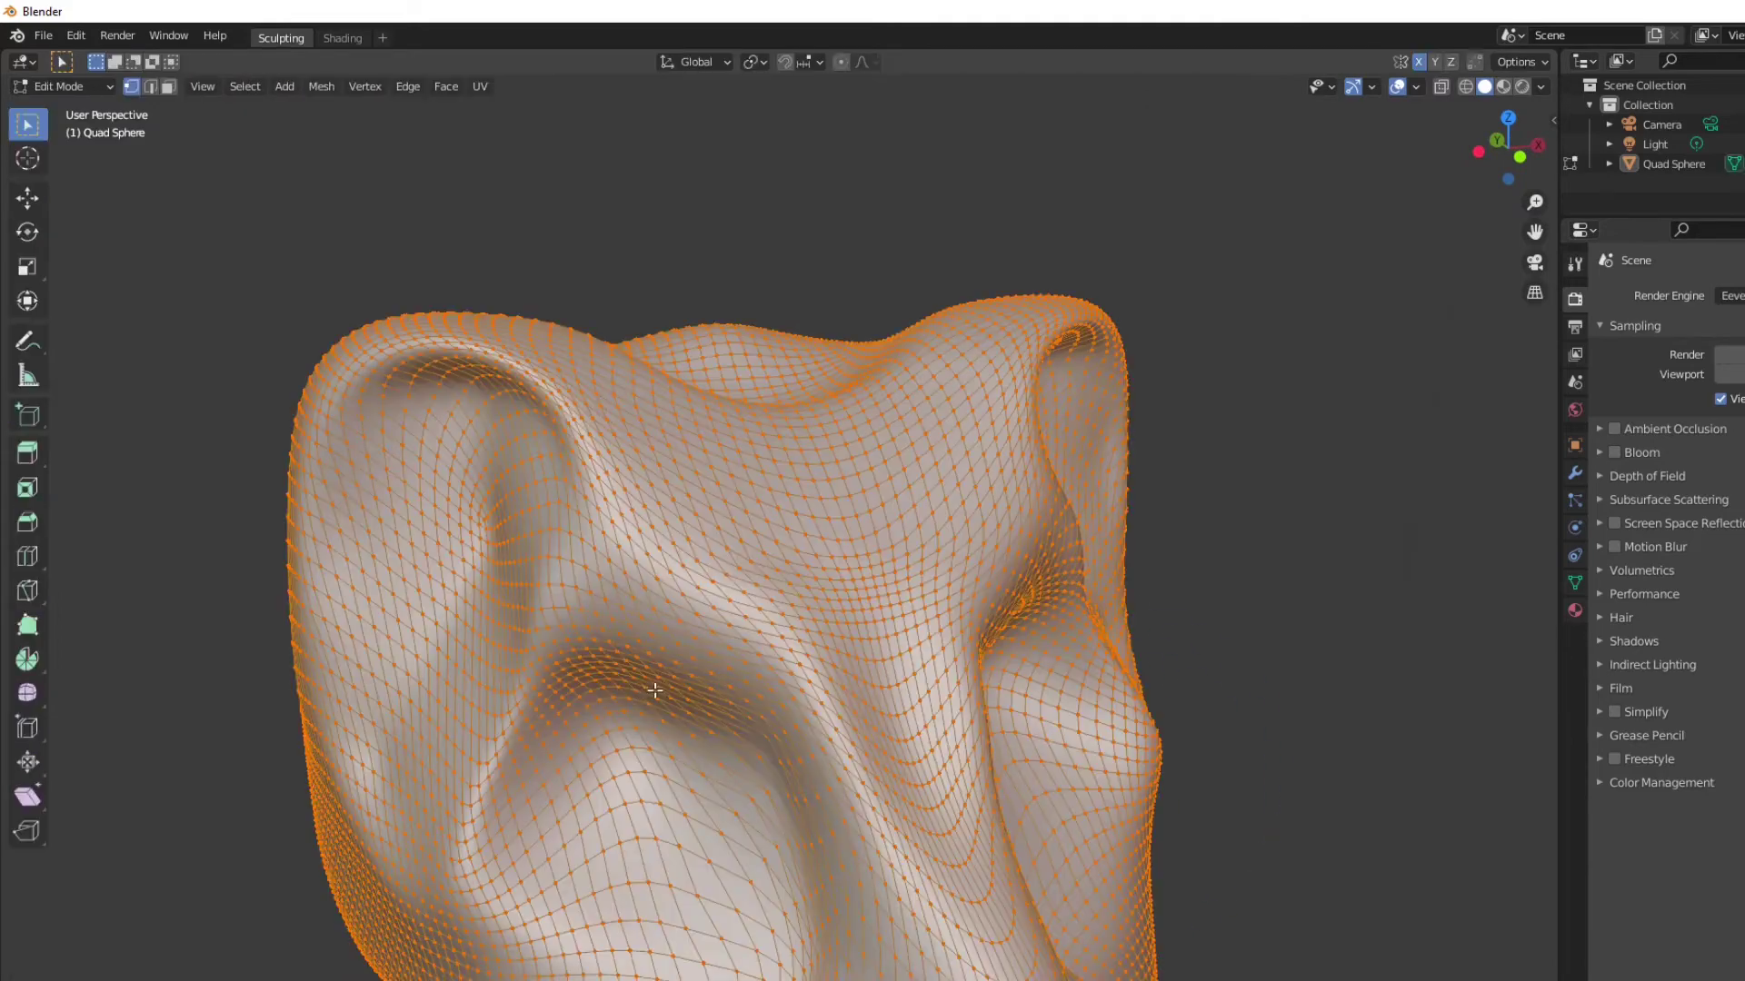
{"action": "key", "text": "Tab"}
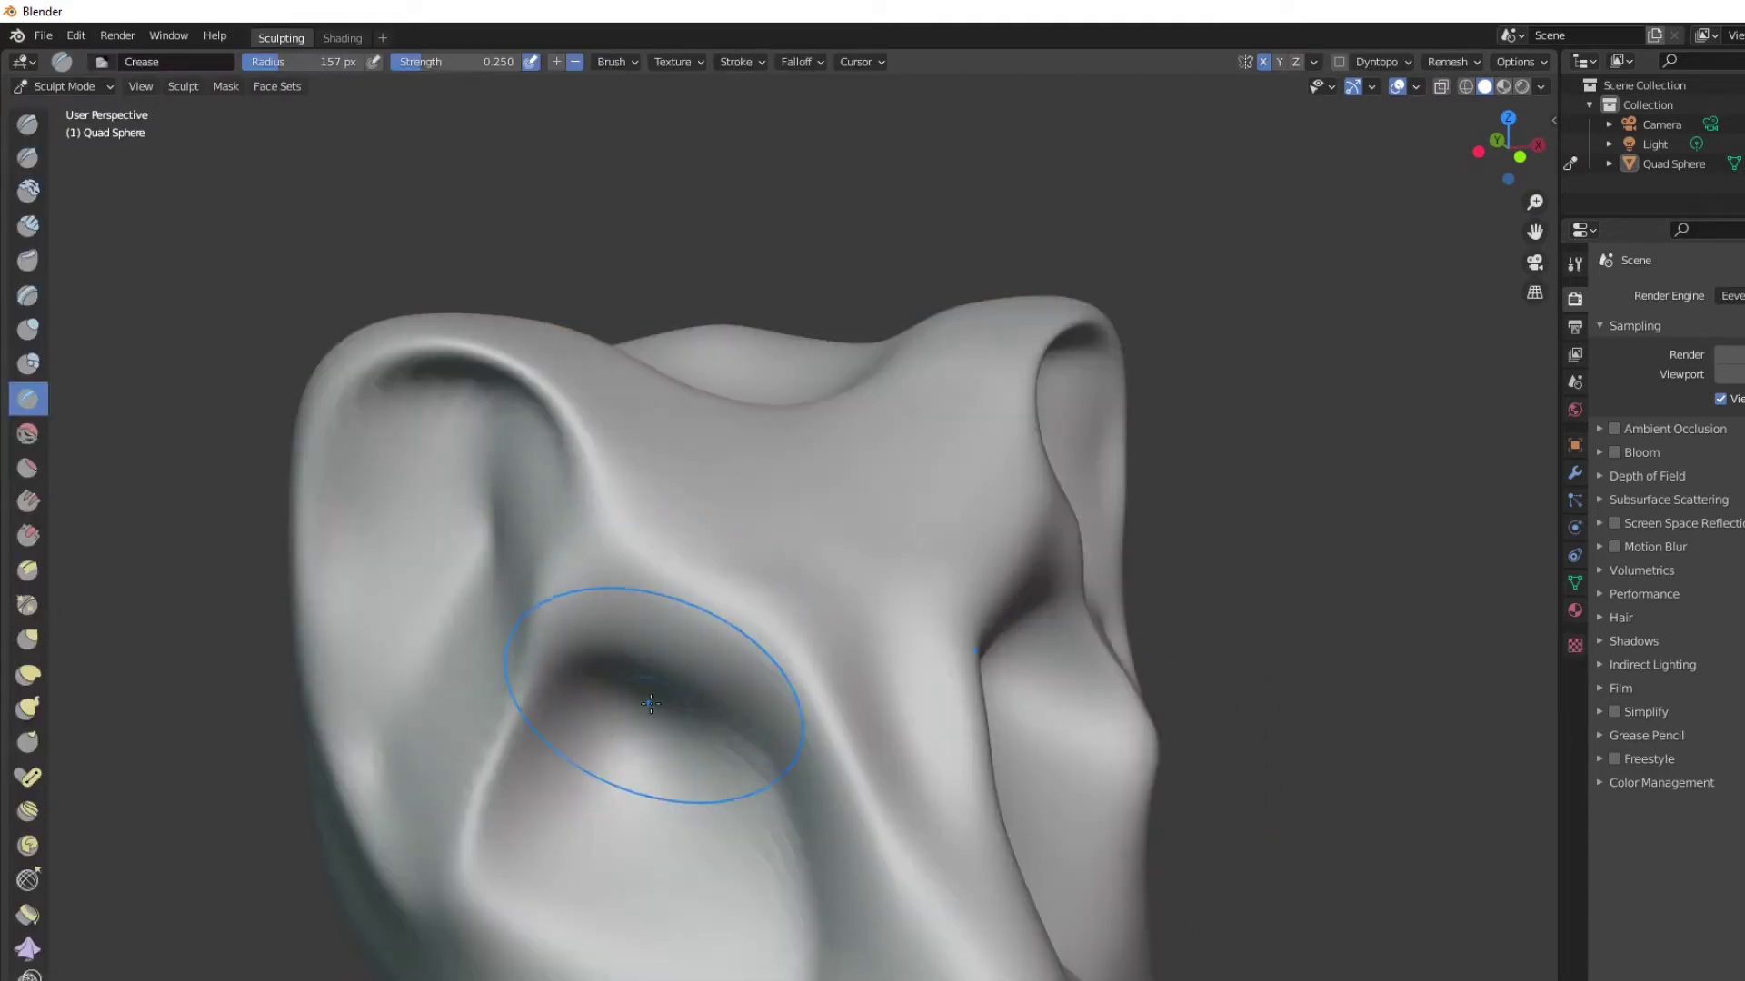
{"action": "mouse_move", "coordinate": [670, 642]}
{"action": "middle_mouse_down"}
{"action": "mouse_move", "coordinate": [973, 591]}
{"action": "mouse_move", "coordinate": [1032, 475]}
{"action": "mouse_move", "coordinate": [989, 542]}
{"action": "mouse_move", "coordinate": [872, 564]}
{"action": "mouse_move", "coordinate": [1102, 623]}
{"action": "mouse_move", "coordinate": [619, 677]}
{"action": "mouse_move", "coordinate": [663, 635]}
{"action": "mouse_move", "coordinate": [630, 666]}
{"action": "mouse_move", "coordinate": [837, 572]}
{"action": "mouse_move", "coordinate": [665, 814]}
{"action": "mouse_move", "coordinate": [831, 705]}
{"action": "mouse_move", "coordinate": [749, 695]}
{"action": "middle_mouse_up"}
{"action": "key", "text": "Tab"}
{"action": "key", "text": "Tab"}
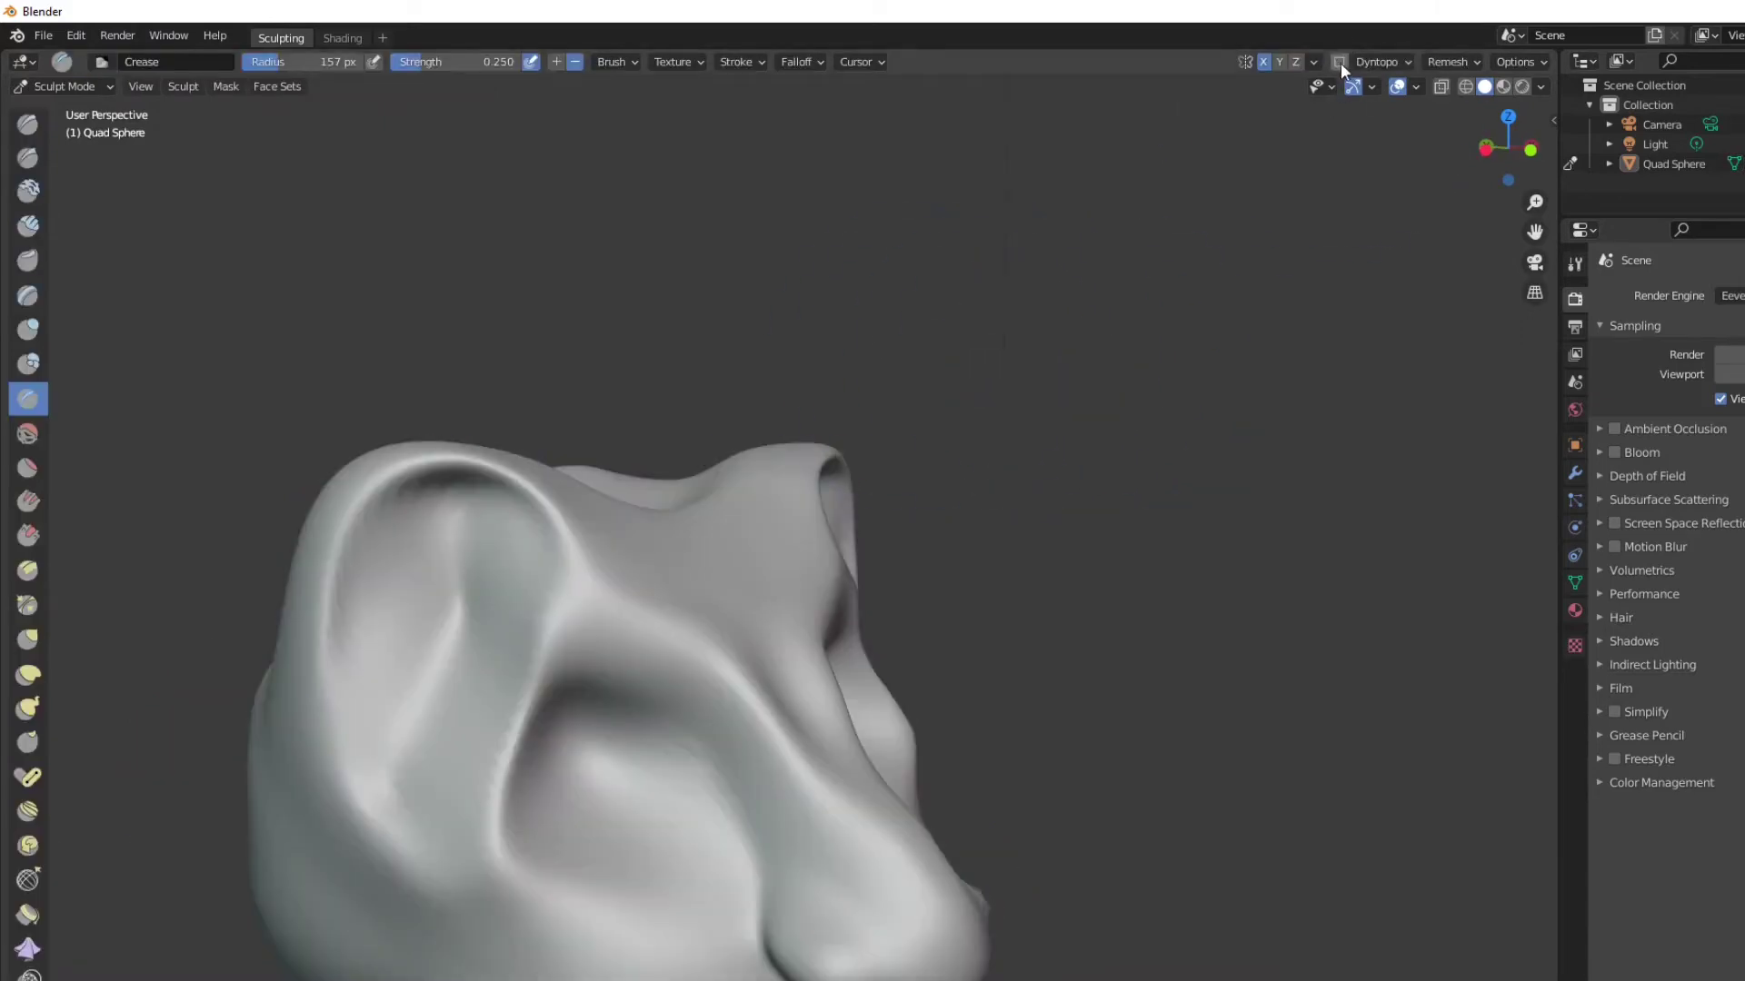
Enable dynamic topology and draw a Crease stroke across the forehead in wireframe display
{"action": "middle_click_drag", "start_coordinate": [631, 722], "coordinate": [924, 632]}
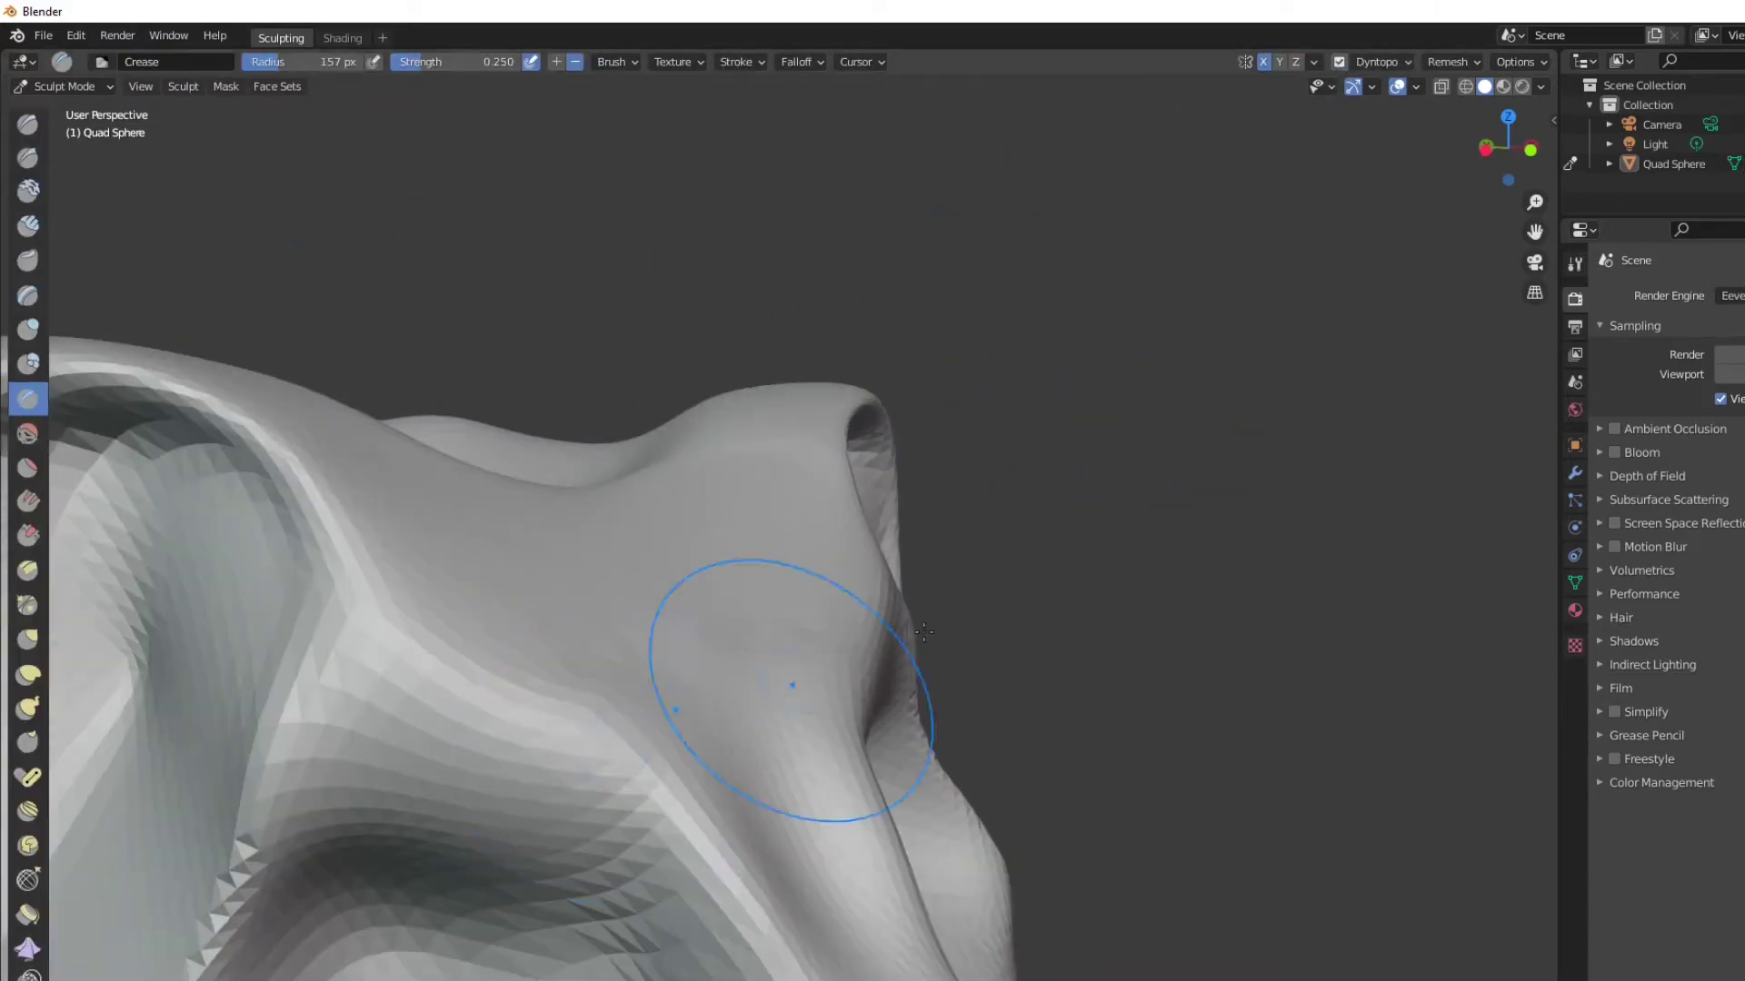
{"action": "left_click", "coordinate": [1465, 87]}
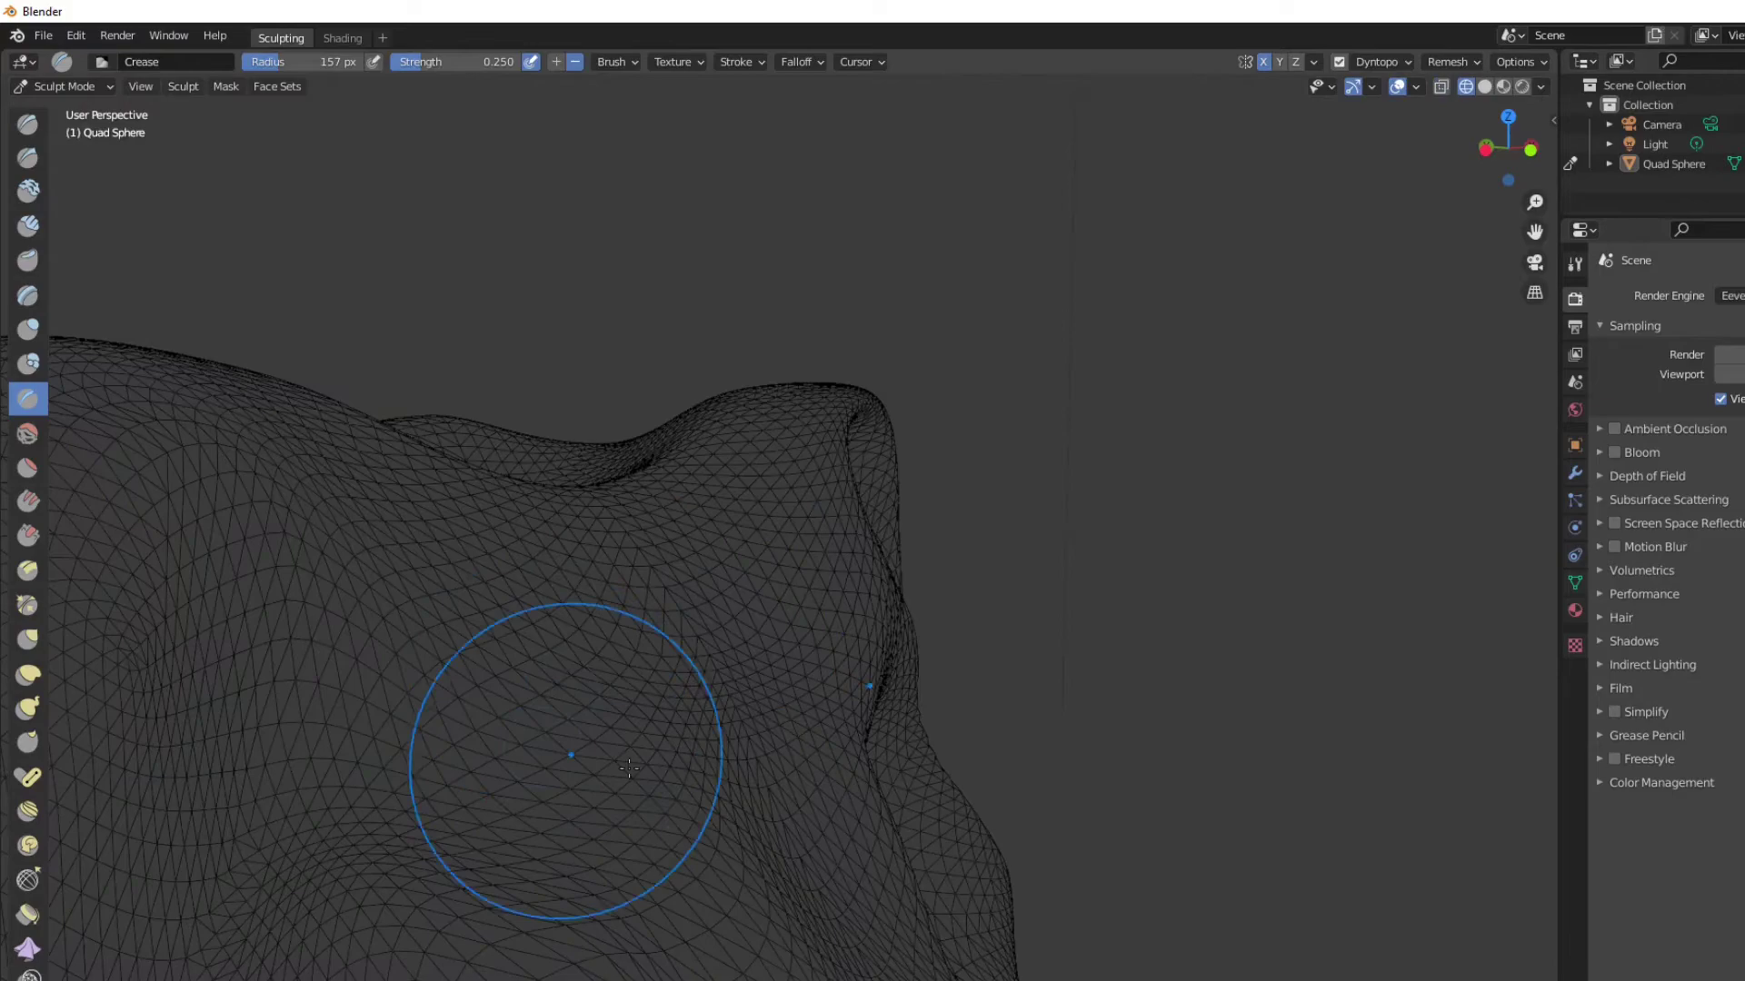
{"action": "middle_click_drag", "start_coordinate": [831, 698], "coordinate": [756, 696]}
{"action": "scroll", "coordinate": [749, 689], "scroll_direction": "up", "scroll_amount": 3}
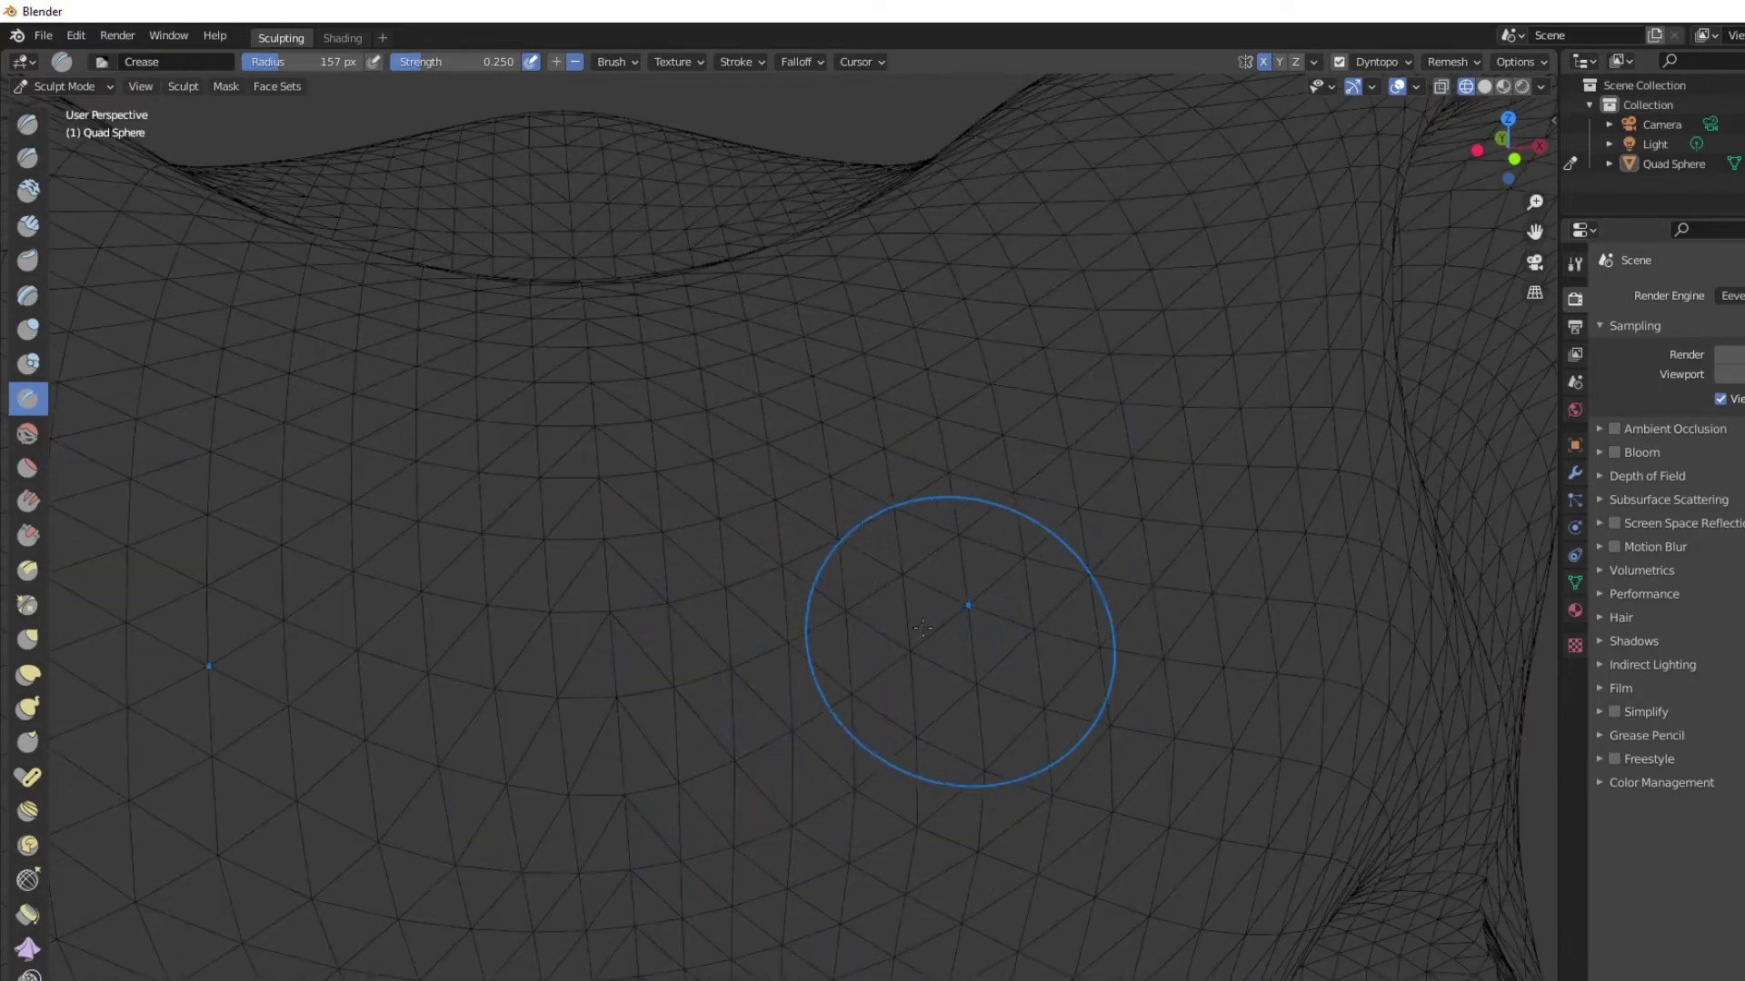
{"action": "mouse_move", "coordinate": [794, 545]}
{"action": "left_mouse_down"}
{"action": "mouse_move", "coordinate": [1163, 427]}
{"action": "mouse_move", "coordinate": [905, 533]}
{"action": "left_mouse_up"}
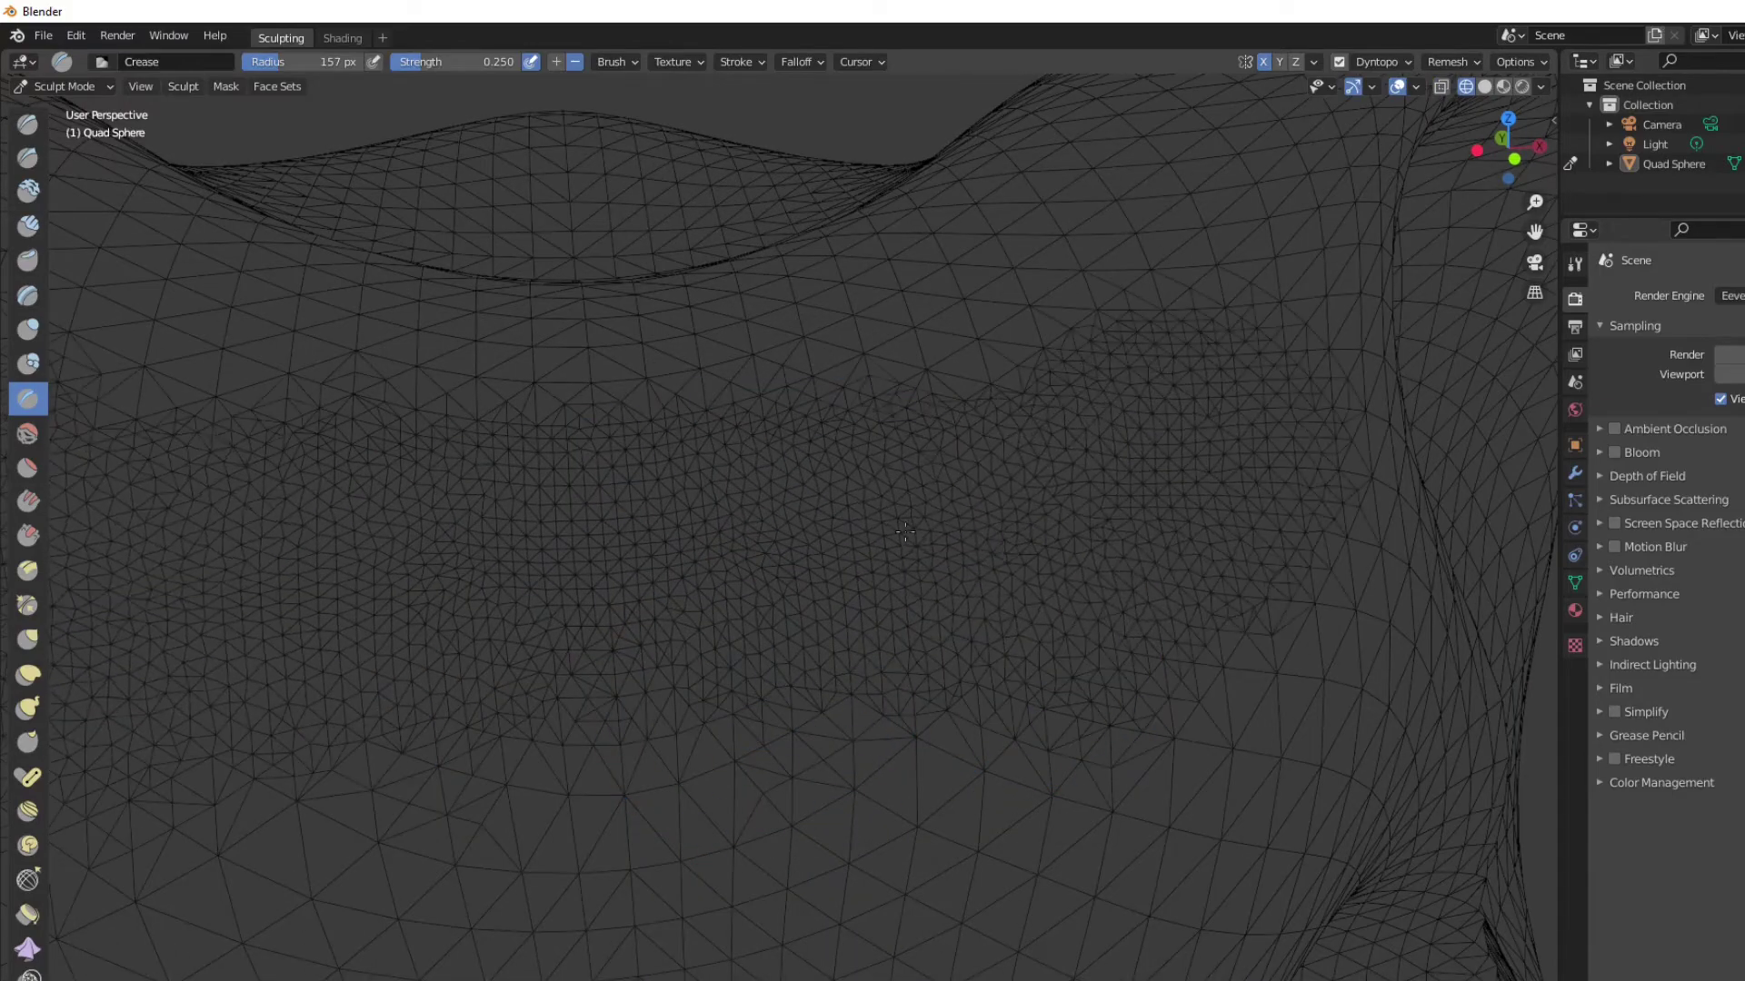
Add further Crease strokes across the forehead and brow from a side view at closer zoom
{"action": "scroll", "coordinate": [810, 611], "scroll_direction": "down", "scroll_amount": 8}
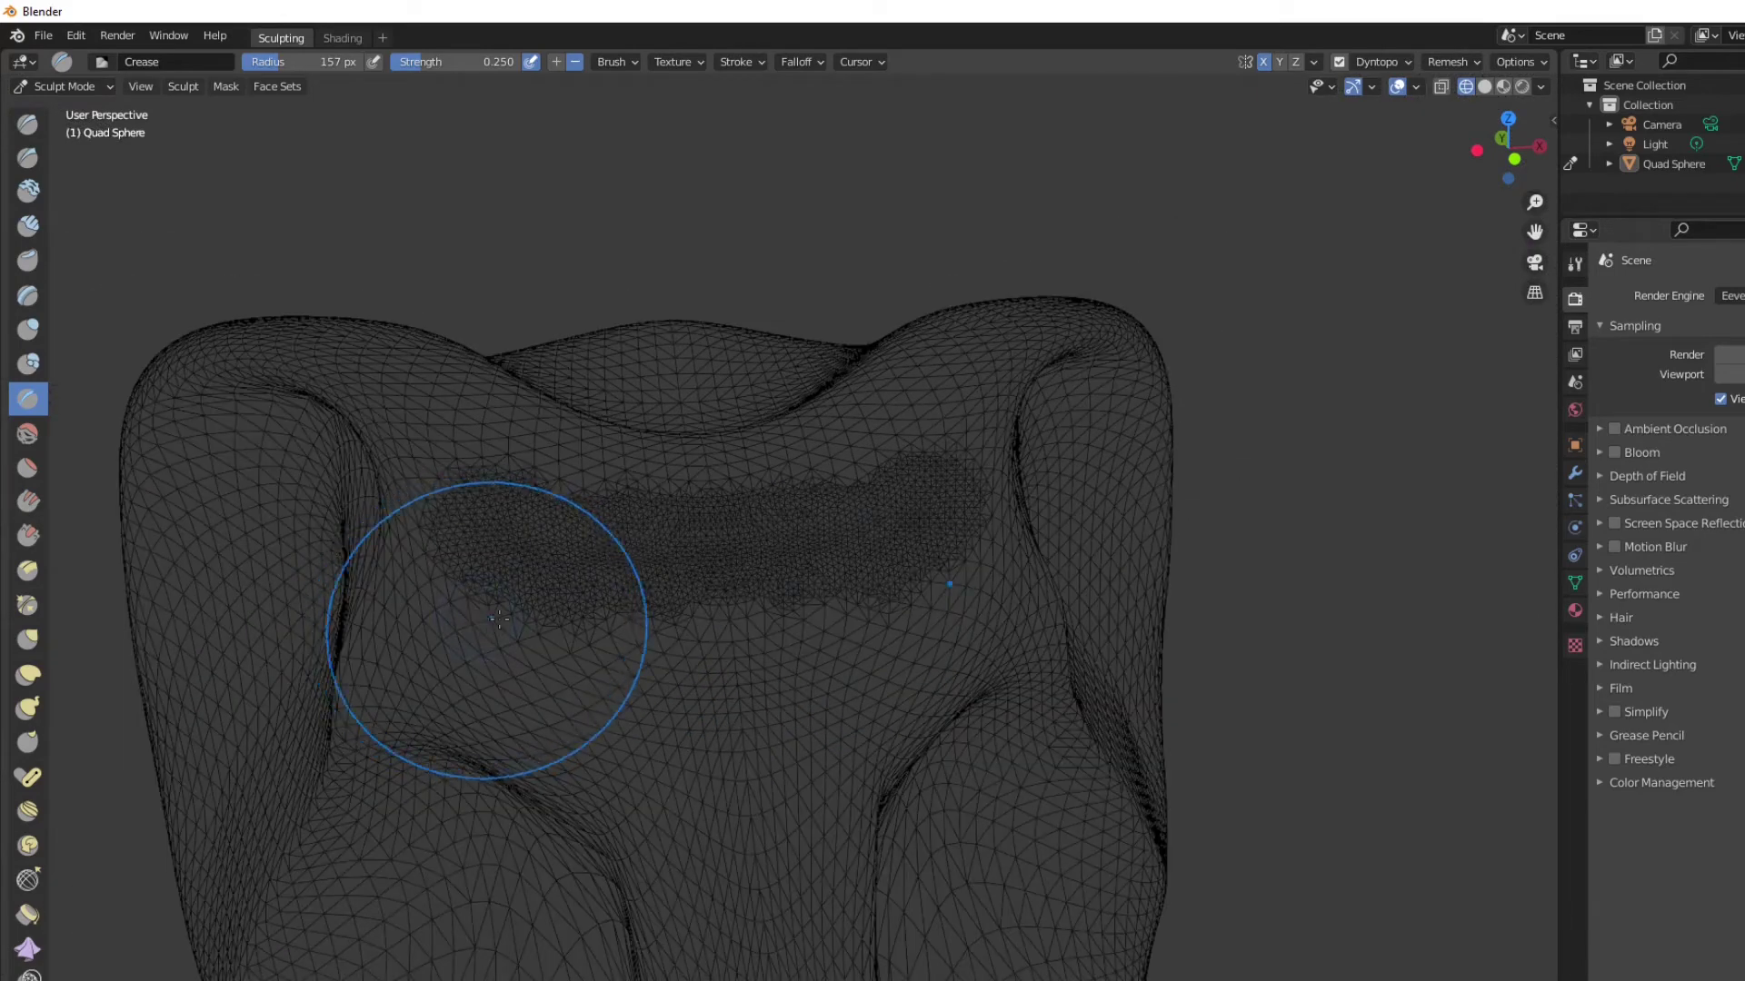
{"action": "middle_click_drag", "start_coordinate": [487, 642], "coordinate": [630, 652]}
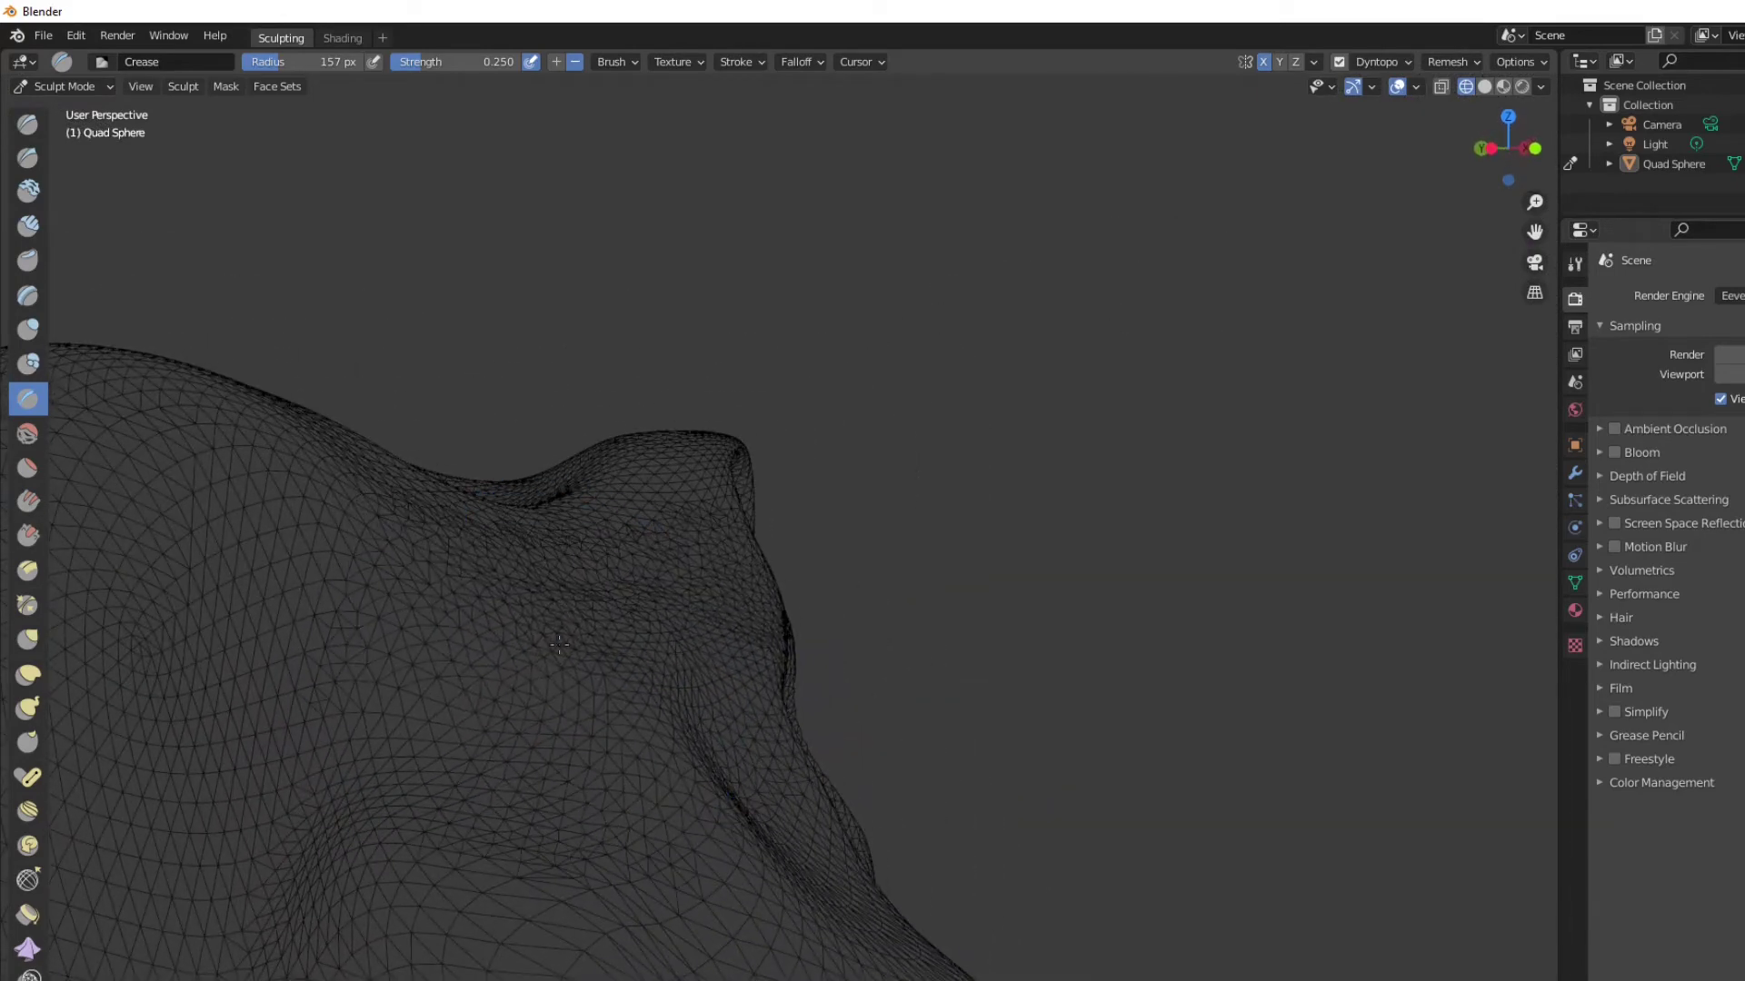
{"action": "scroll", "coordinate": [556, 644], "scroll_direction": "up", "scroll_amount": 4}
{"action": "left_click_drag", "start_coordinate": [195, 695], "coordinate": [430, 627]}
{"action": "mouse_move", "coordinate": [575, 584]}
{"action": "left_mouse_down"}
{"action": "mouse_move", "coordinate": [391, 745]}
{"action": "mouse_move", "coordinate": [582, 718]}
{"action": "mouse_move", "coordinate": [518, 445]}
{"action": "mouse_move", "coordinate": [568, 624]}
{"action": "left_mouse_up"}
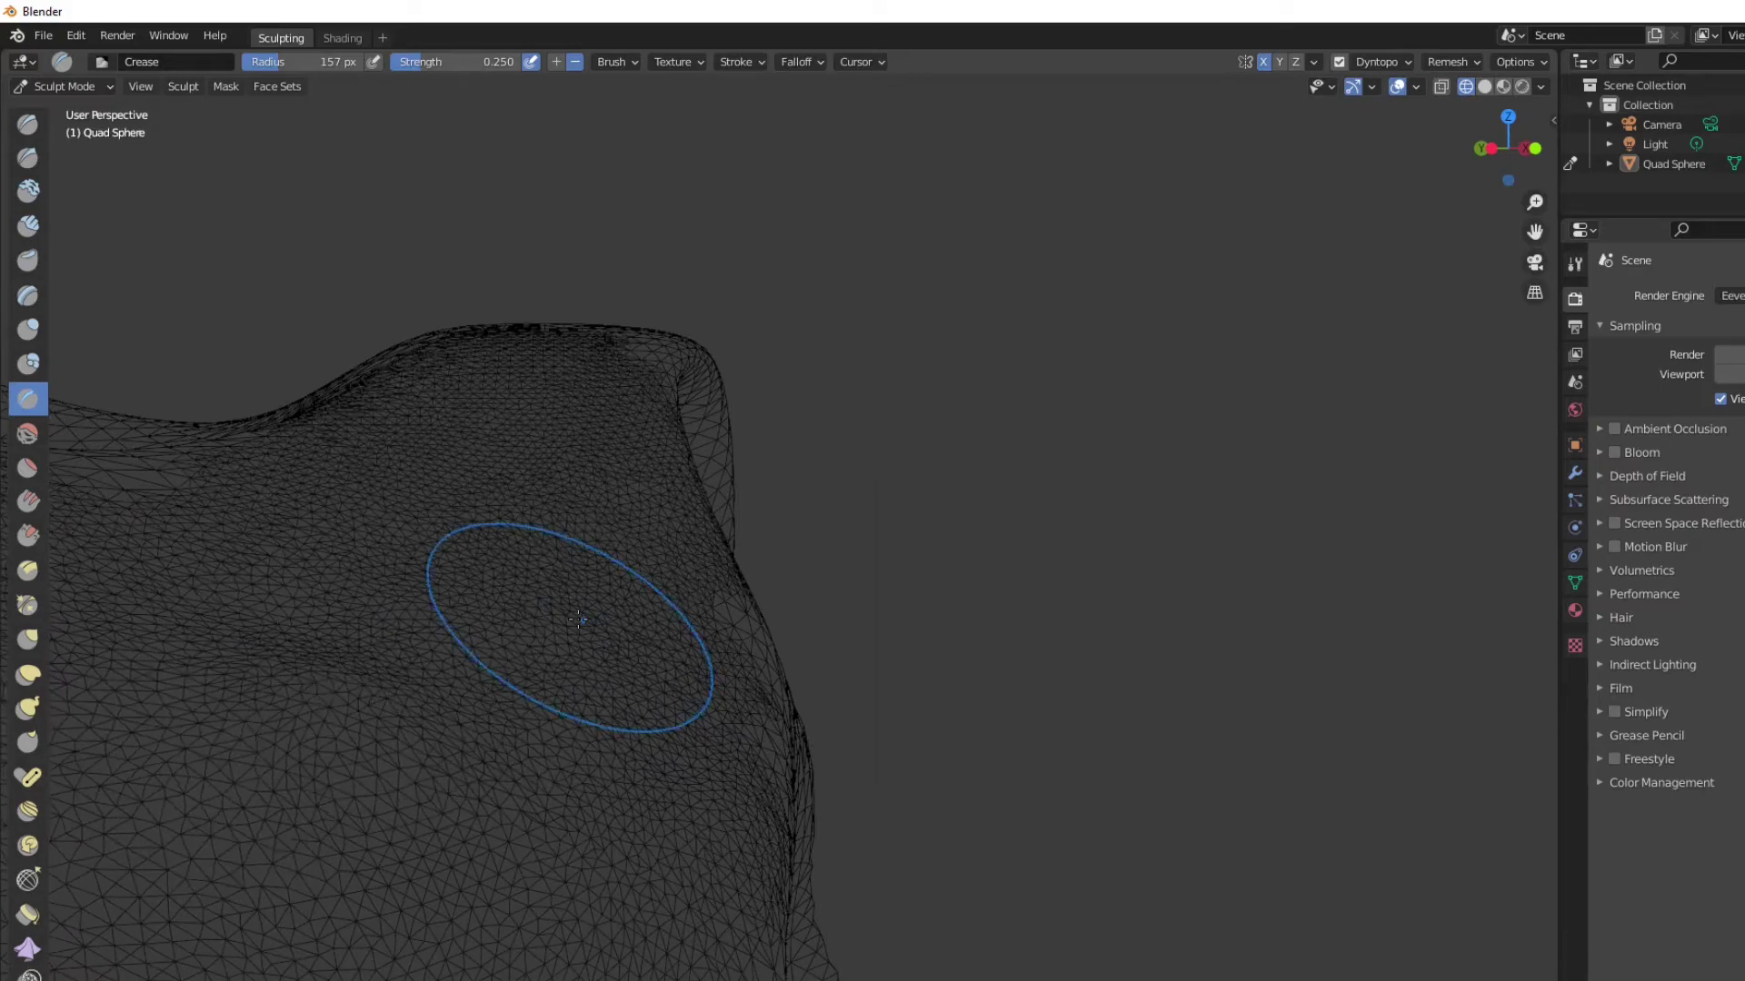
{"action": "scroll", "coordinate": [569, 624], "scroll_direction": "down", "scroll_amount": 3}
{"action": "middle_click_drag", "start_coordinate": [541, 570], "coordinate": [406, 656]}
{"action": "mouse_move", "coordinate": [402, 664]}
{"action": "left_mouse_down"}
{"action": "mouse_move", "coordinate": [354, 581]}
{"action": "mouse_move", "coordinate": [254, 563]}
{"action": "mouse_move", "coordinate": [155, 597]}
{"action": "mouse_move", "coordinate": [227, 581]}
{"action": "mouse_move", "coordinate": [191, 618]}
{"action": "mouse_move", "coordinate": [218, 672]}
{"action": "left_mouse_up"}
{"action": "scroll", "coordinate": [650, 490], "scroll_direction": "down", "scroll_amount": 4}
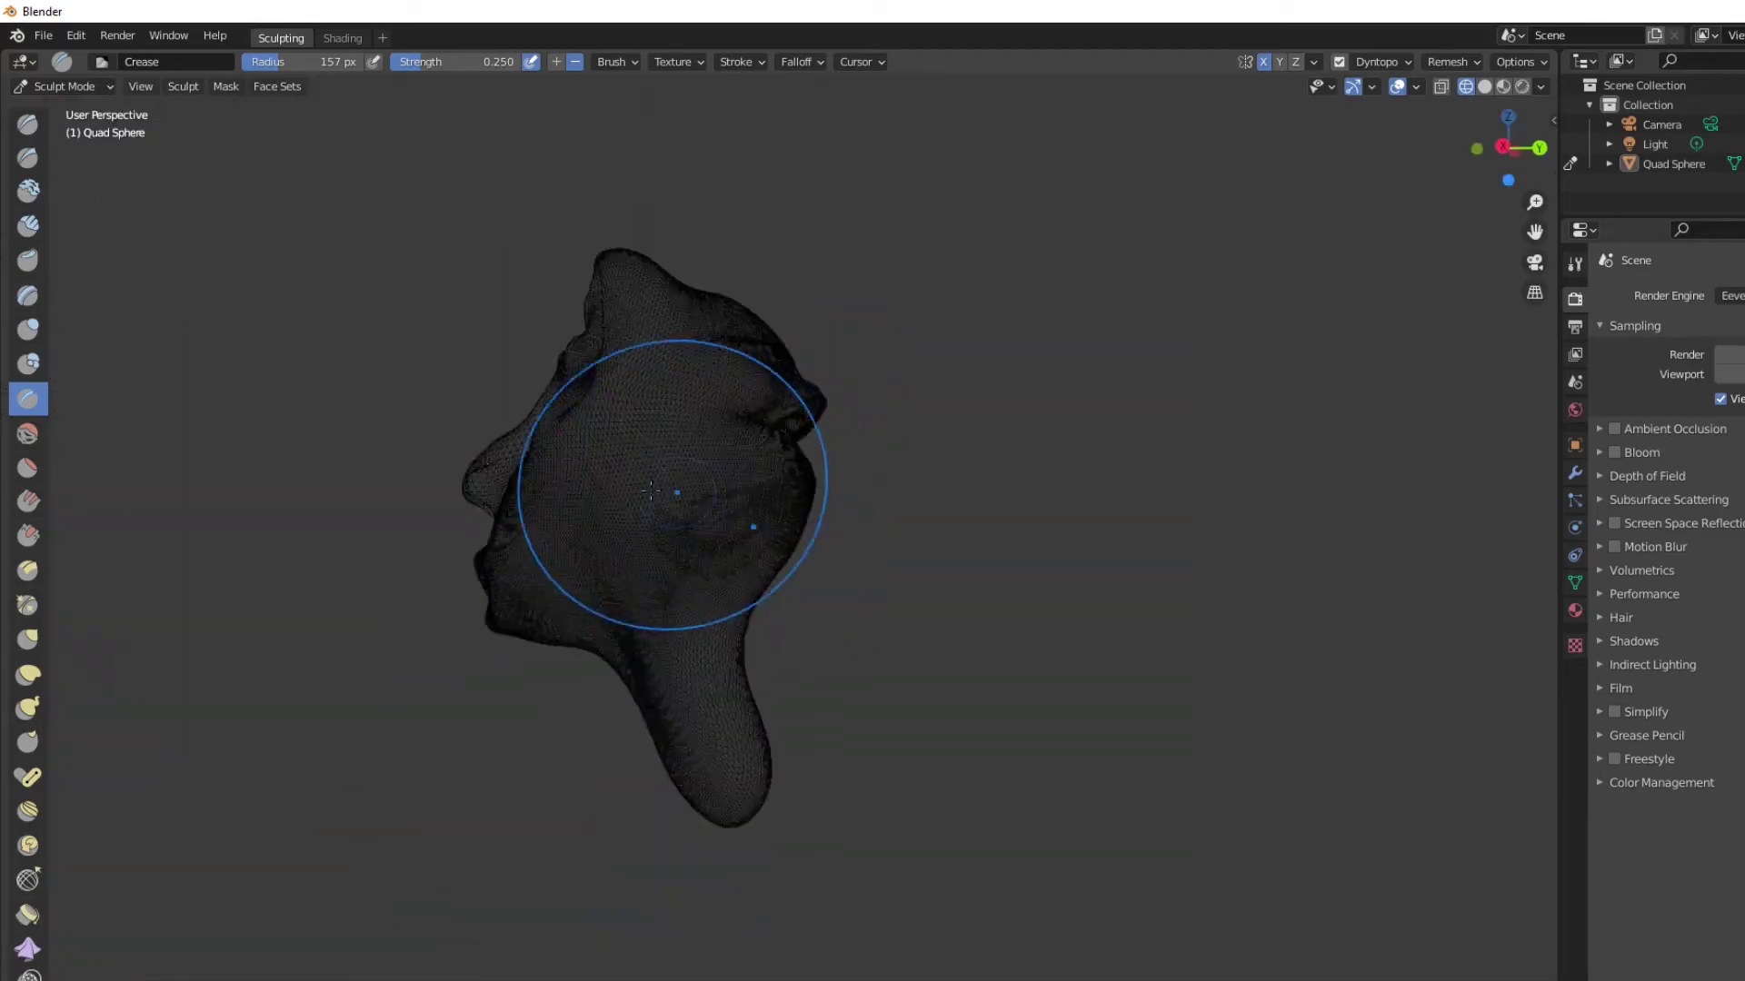
Examine the wireframe's triangle density around the forehead, brows and nose bridge from the front
{"action": "middle_click_drag", "start_coordinate": [651, 491], "coordinate": [767, 569]}
{"action": "scroll", "coordinate": [338, 448], "scroll_direction": "up", "scroll_amount": 6}
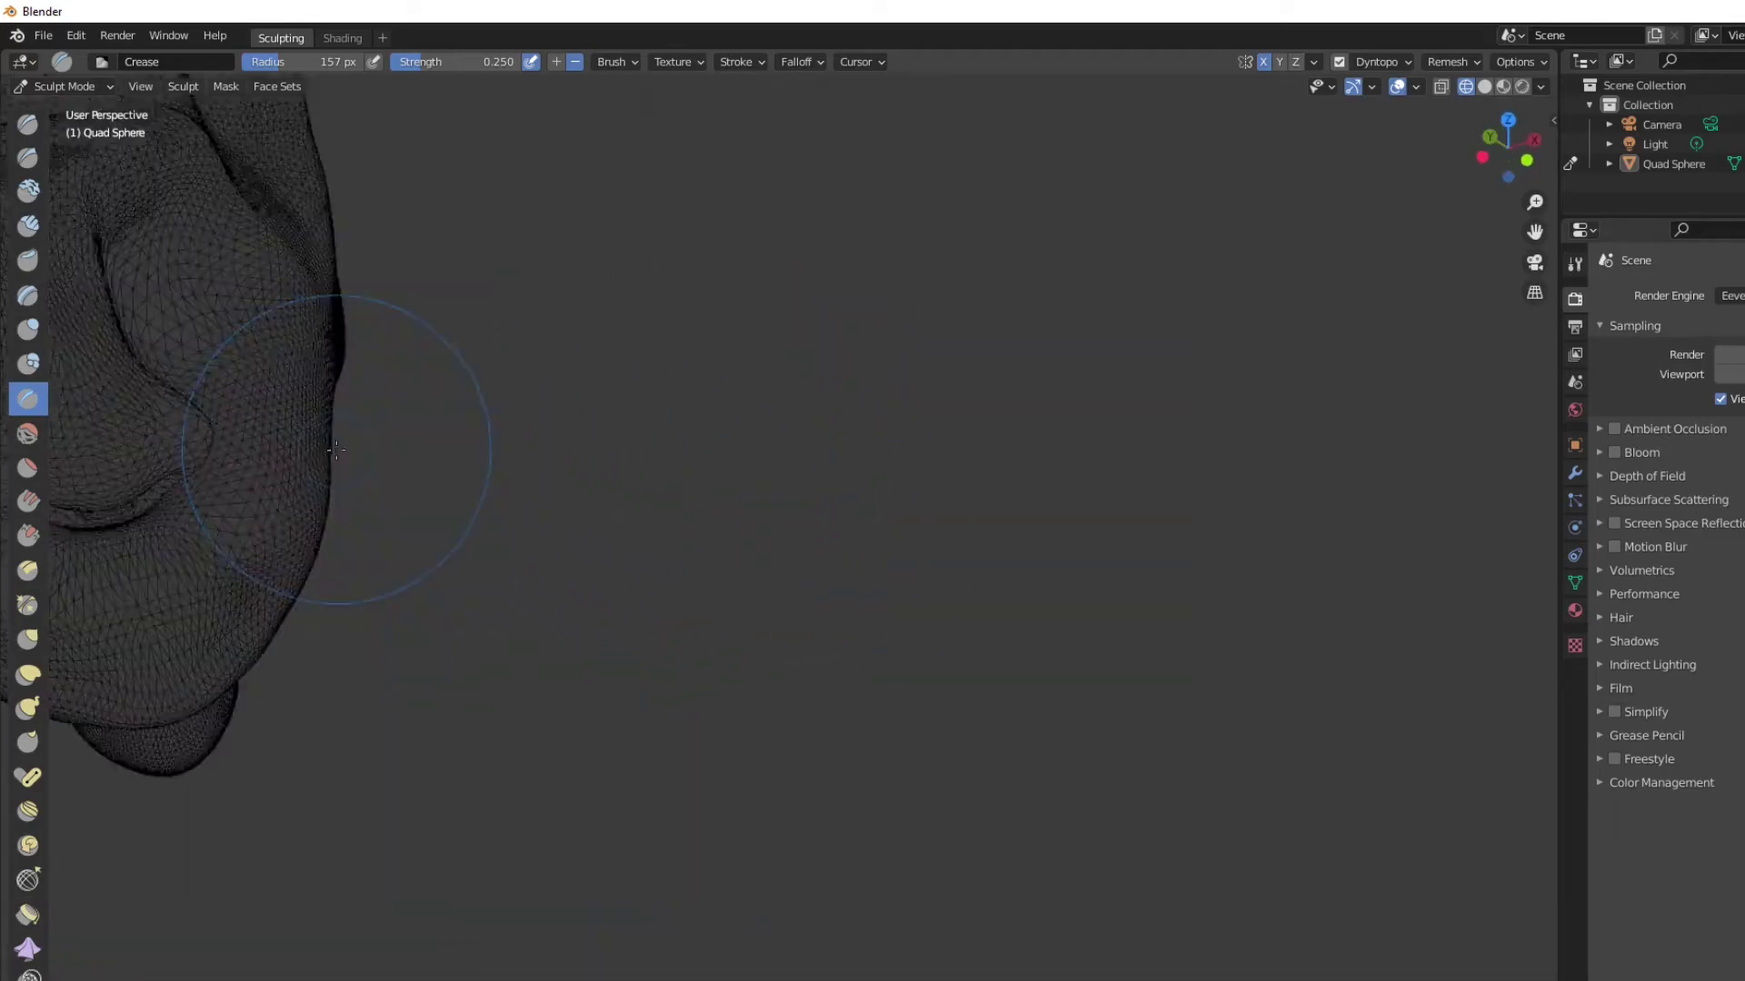
{"action": "middle_click_drag", "start_coordinate": [1045, 650], "coordinate": [857, 525]}
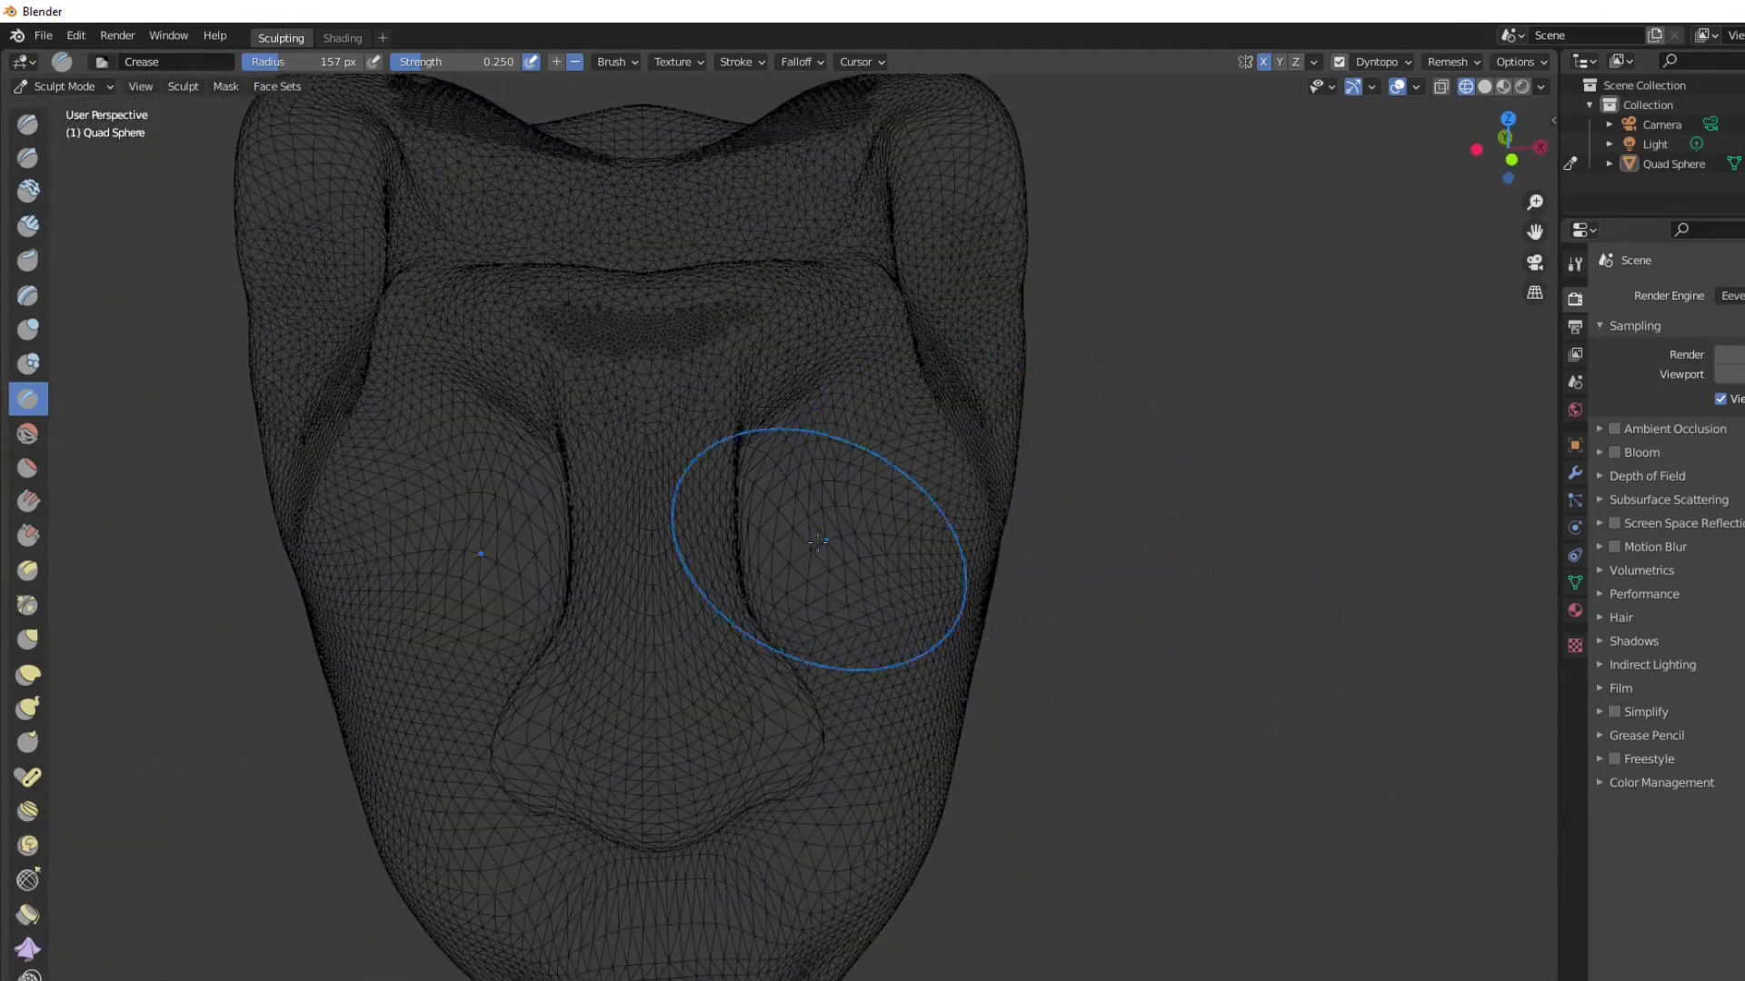
{"action": "scroll", "coordinate": [927, 498], "scroll_direction": "up", "scroll_amount": 6}
{"action": "middle_click_drag", "start_coordinate": [1235, 798], "coordinate": [1218, 682]}
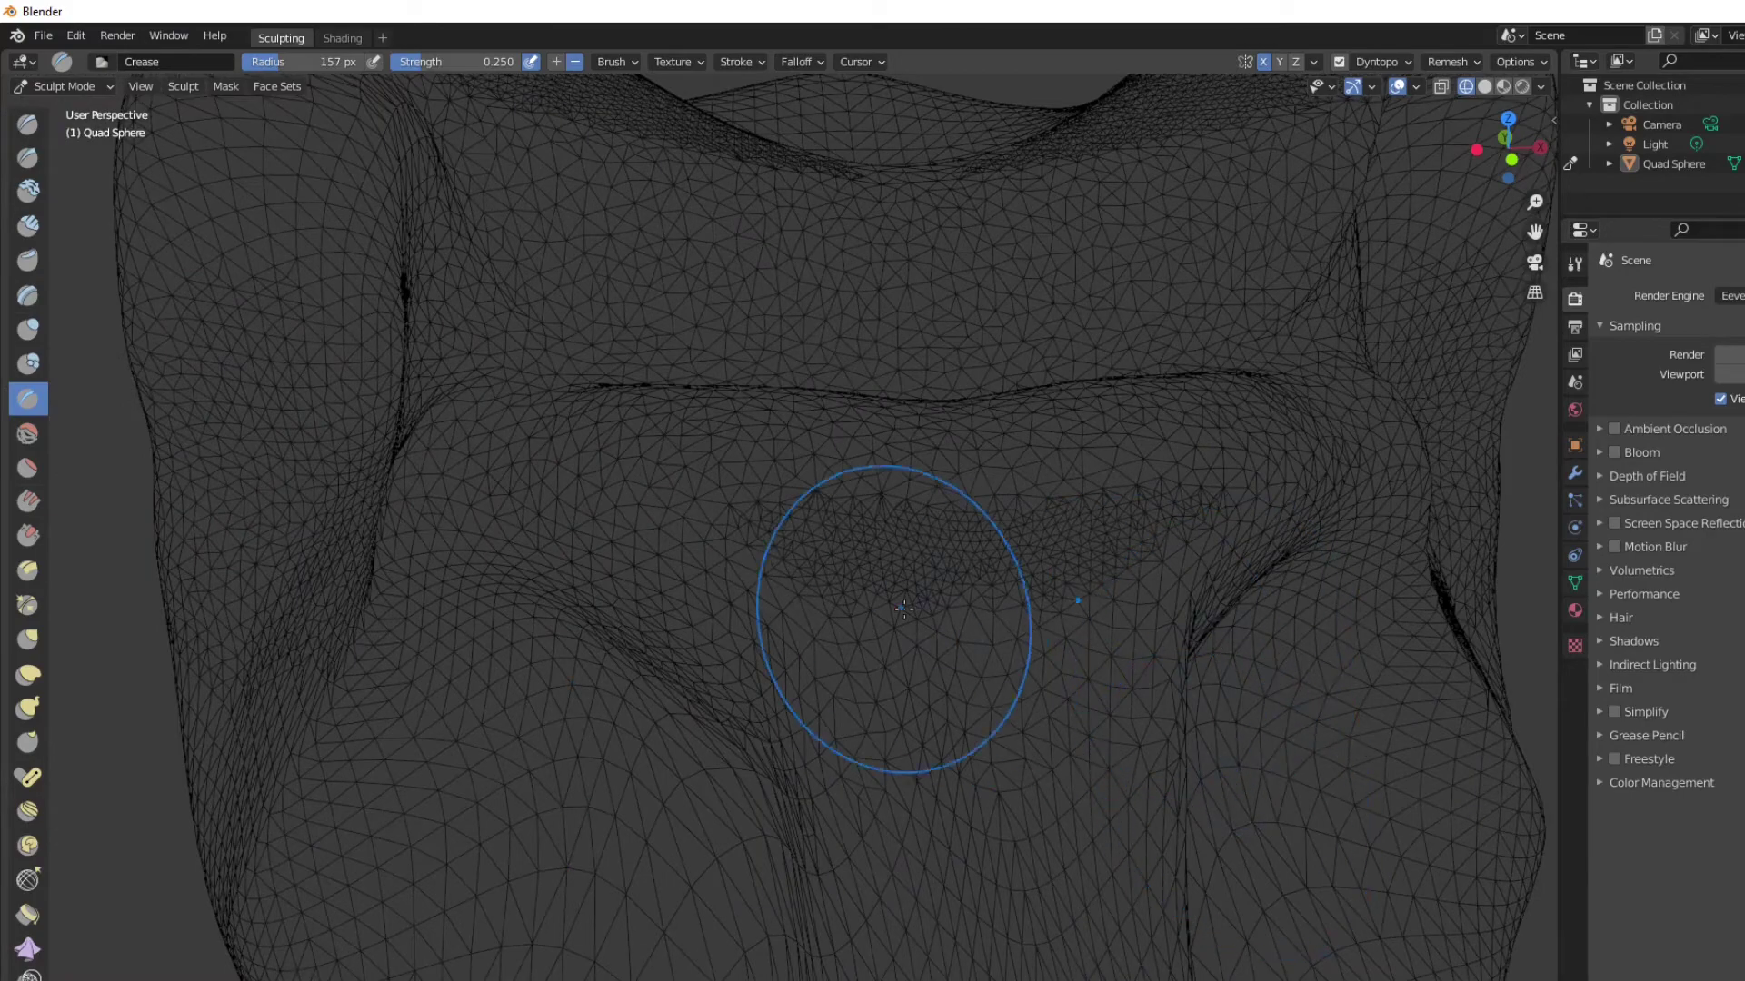
{"action": "key", "text": "Tab"}
{"action": "key", "text": "Tab"}
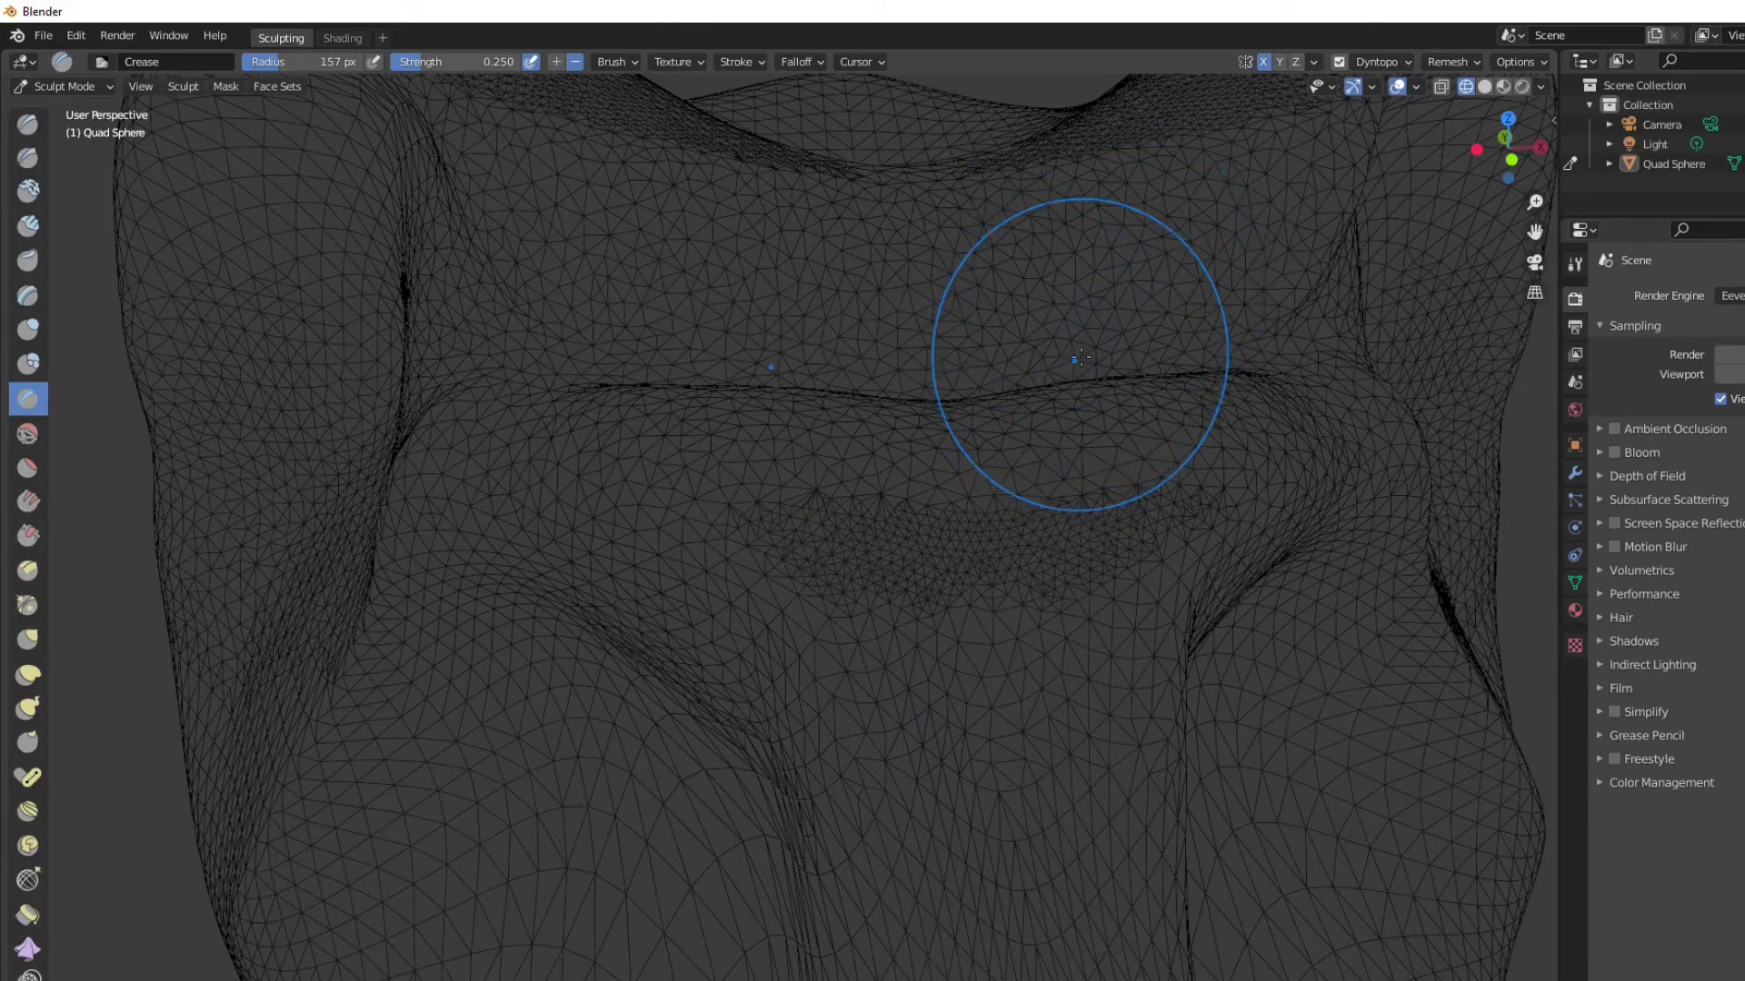
Return the viewport to solid shading and inspect the creased forehead and ear up close
{"action": "left_click", "coordinate": [1484, 86]}
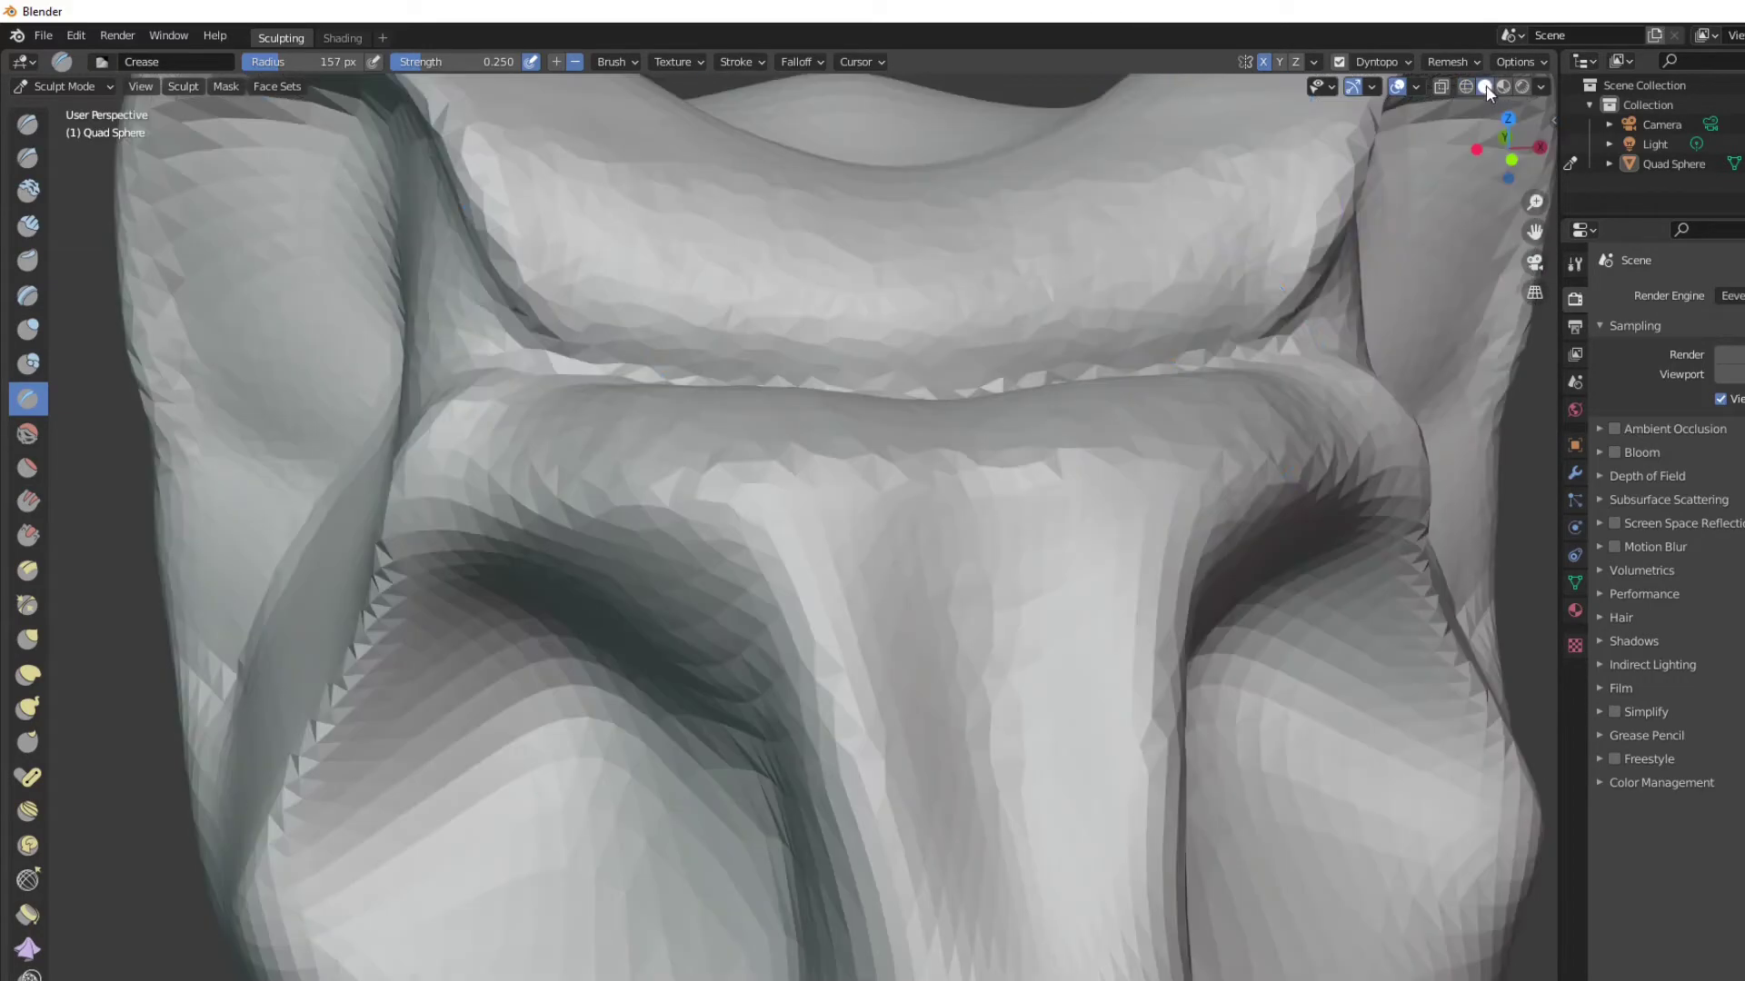
{"action": "scroll", "coordinate": [864, 572], "scroll_direction": "down", "scroll_amount": 3}
{"action": "scroll", "coordinate": [886, 709], "scroll_direction": "up", "scroll_amount": 5}
{"action": "scroll", "coordinate": [881, 696], "scroll_direction": "down", "scroll_amount": 4}
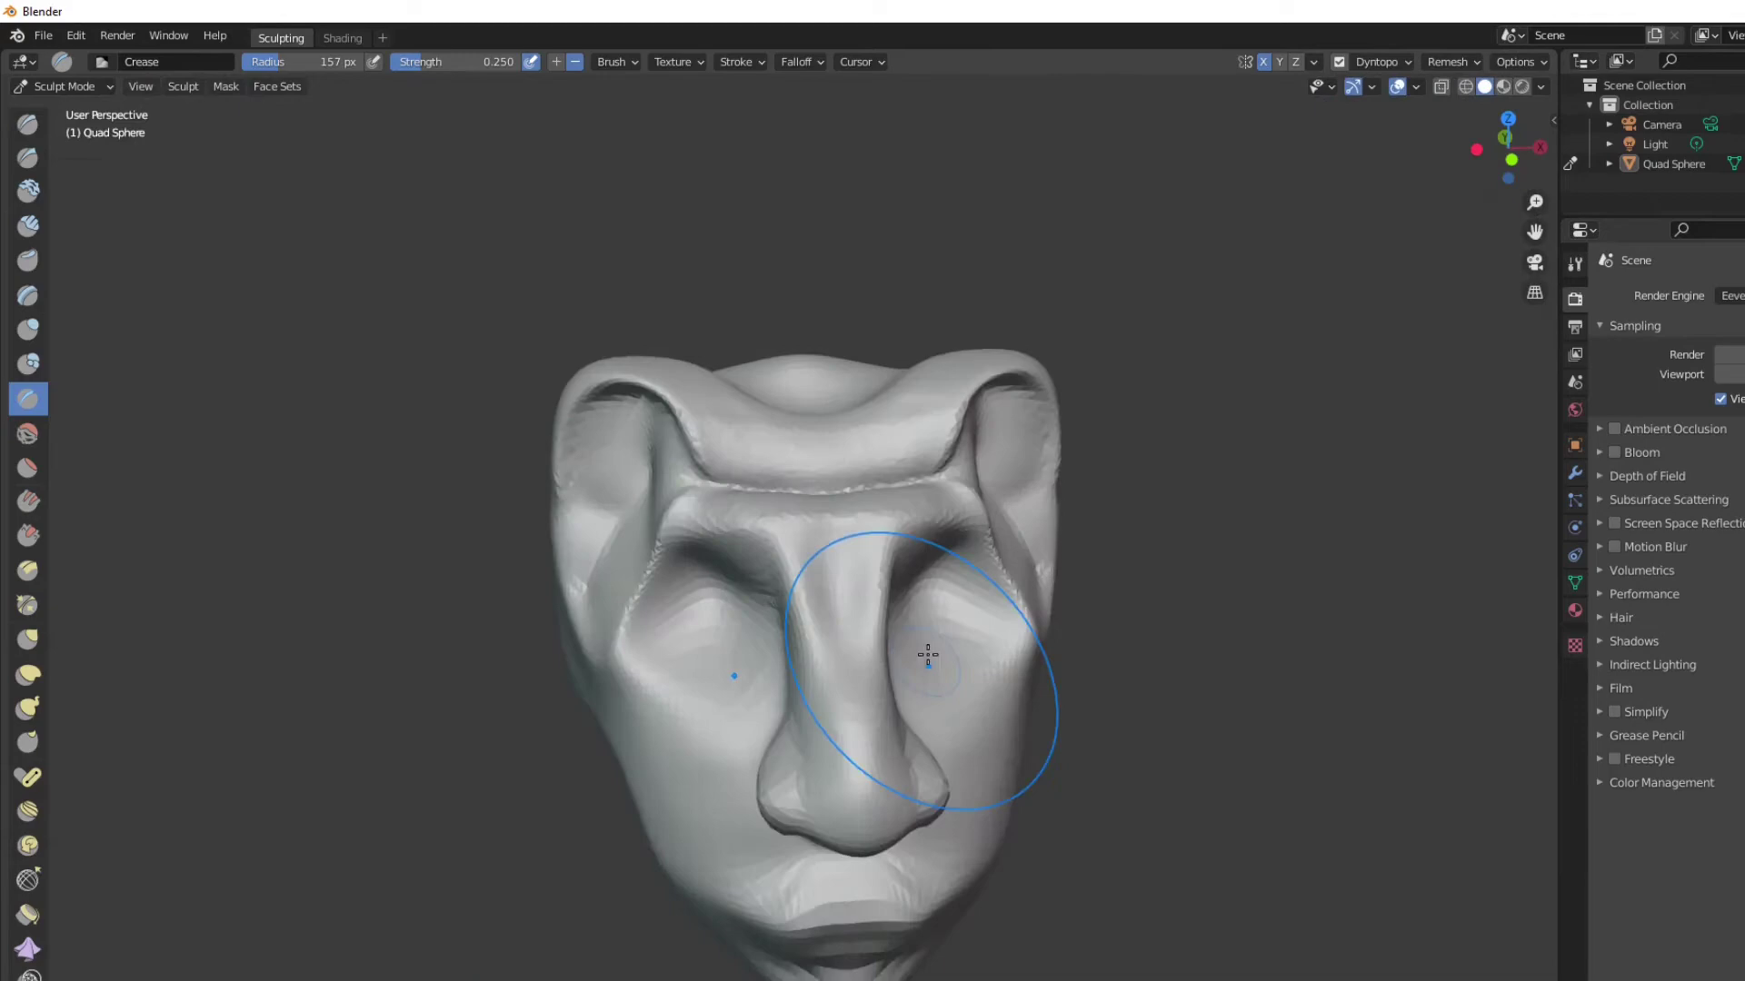
{"action": "scroll", "coordinate": [845, 732], "scroll_direction": "up", "scroll_amount": 6}
{"action": "mouse_move", "coordinate": [964, 491]}
{"action": "middle_mouse_down"}
{"action": "mouse_move", "coordinate": [908, 533]}
{"action": "mouse_move", "coordinate": [1000, 549]}
{"action": "mouse_move", "coordinate": [767, 750]}
{"action": "mouse_move", "coordinate": [894, 628]}
{"action": "mouse_move", "coordinate": [732, 673]}
{"action": "mouse_move", "coordinate": [791, 679]}
{"action": "middle_mouse_up"}
{"action": "scroll", "coordinate": [894, 629], "scroll_direction": "down", "scroll_amount": 3}
{"action": "scroll", "coordinate": [972, 680], "scroll_direction": "up", "scroll_amount": 4}
{"action": "middle_click_drag", "start_coordinate": [1036, 663], "coordinate": [744, 644], "text": "shift"}
{"action": "scroll", "coordinate": [744, 645], "scroll_direction": "down", "scroll_amount": 3}
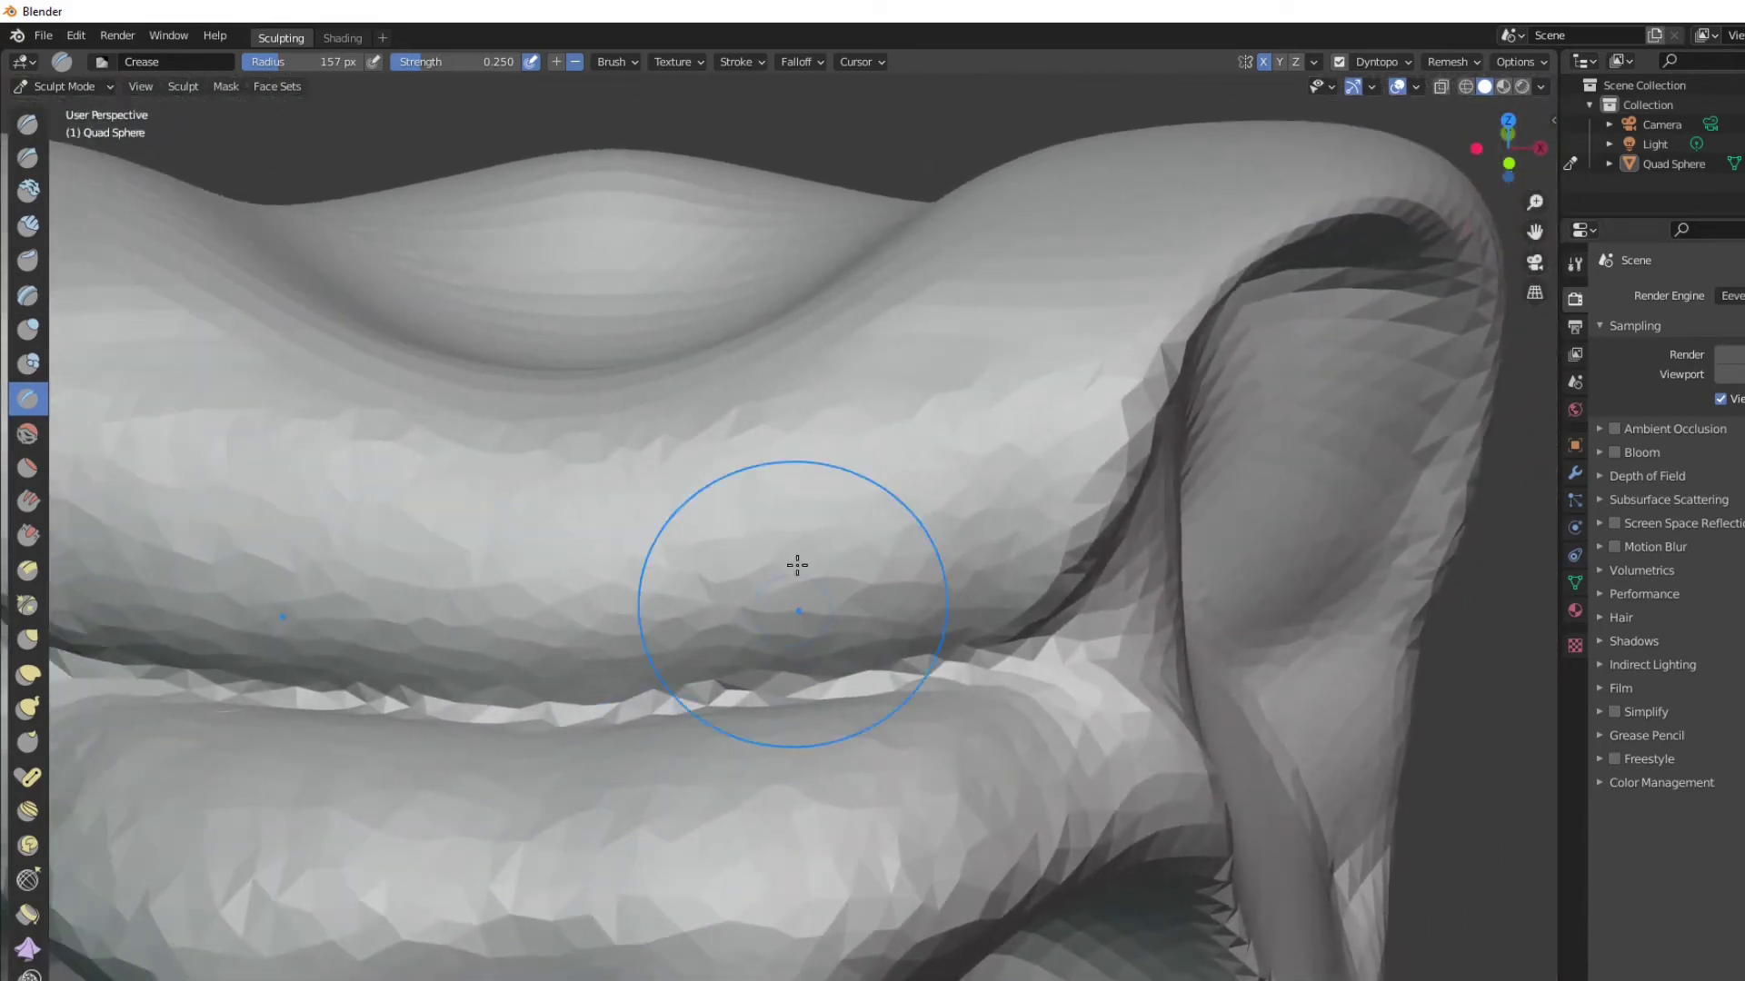
{"action": "middle_click_drag", "start_coordinate": [794, 565], "coordinate": [982, 575]}
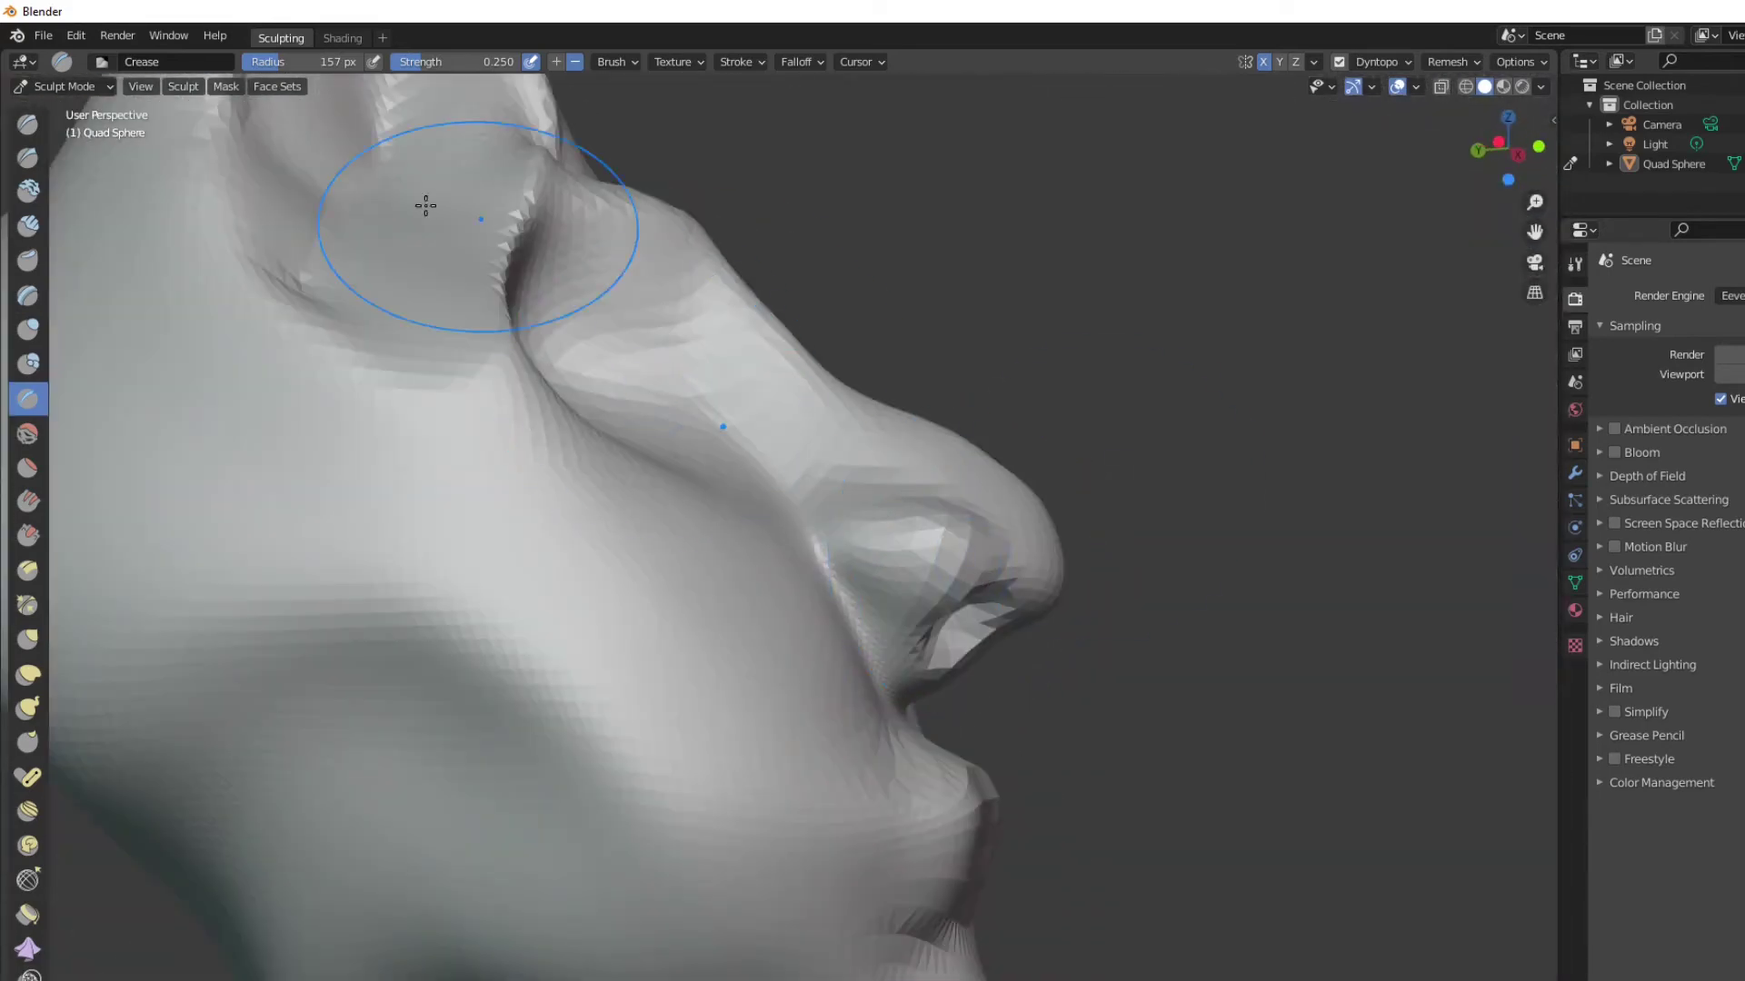
Set the Crease brush radius to 59 px and crease the edge where the nostril wing meets the cheek
{"action": "scroll", "coordinate": [425, 205], "scroll_direction": "down", "scroll_amount": 3}
{"action": "middle_click_drag", "start_coordinate": [1045, 691], "coordinate": [945, 591]}
{"action": "key", "text": "f"}
{"action": "left_click", "coordinate": [990, 588]}
{"action": "middle_click_drag", "start_coordinate": [935, 781], "coordinate": [845, 721]}
{"action": "scroll", "coordinate": [845, 721], "scroll_direction": "up", "scroll_amount": 3}
{"action": "left_click_drag", "start_coordinate": [1009, 654], "coordinate": [1109, 700]}
{"action": "middle_click_drag", "start_coordinate": [799, 618], "coordinate": [920, 754]}
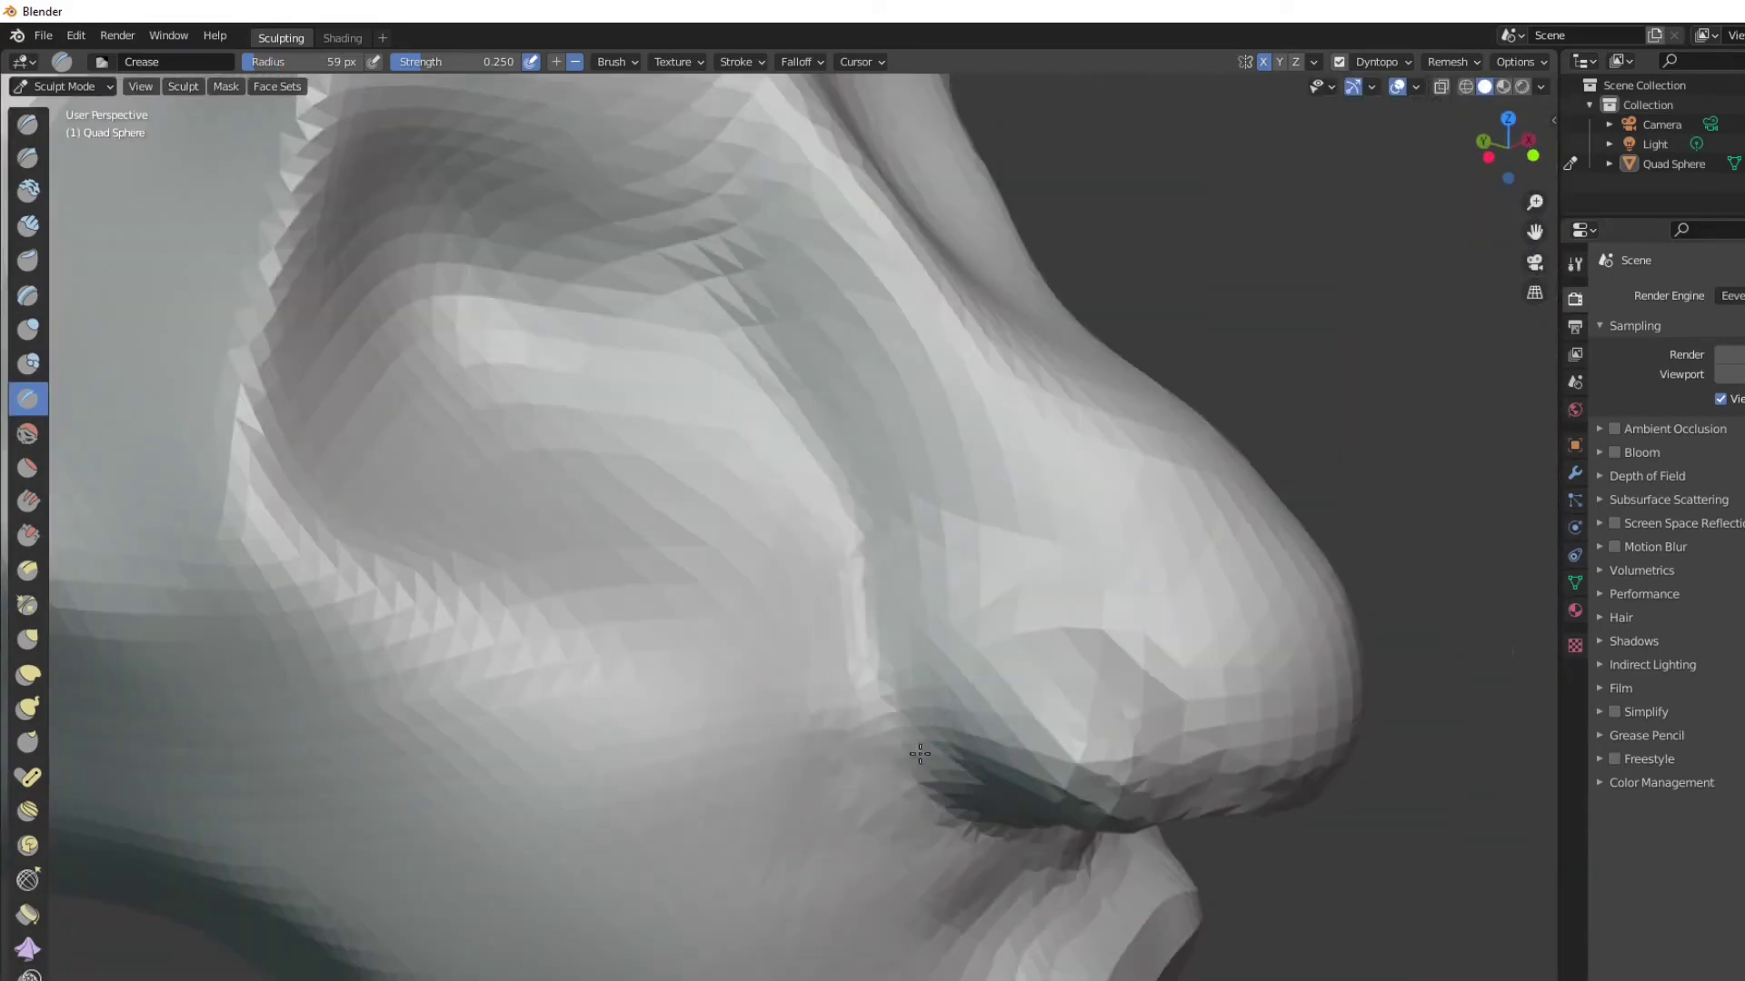
{"action": "left_click_drag", "start_coordinate": [920, 754], "coordinate": [880, 712]}
Set the Crease brush radius to 92 px and carve along the side of the nose bridge
{"action": "scroll", "coordinate": [950, 541], "scroll_direction": "down", "scroll_amount": 4}
{"action": "key", "text": "f"}
{"action": "left_click", "coordinate": [982, 546]}
{"action": "scroll", "coordinate": [954, 487], "scroll_direction": "up", "scroll_amount": 4}
{"action": "middle_click_drag", "start_coordinate": [1372, 545], "coordinate": [1266, 564]}
{"action": "left_click_drag", "start_coordinate": [1266, 565], "coordinate": [1241, 697]}
{"action": "scroll", "coordinate": [1006, 502], "scroll_direction": "down", "scroll_amount": 4}
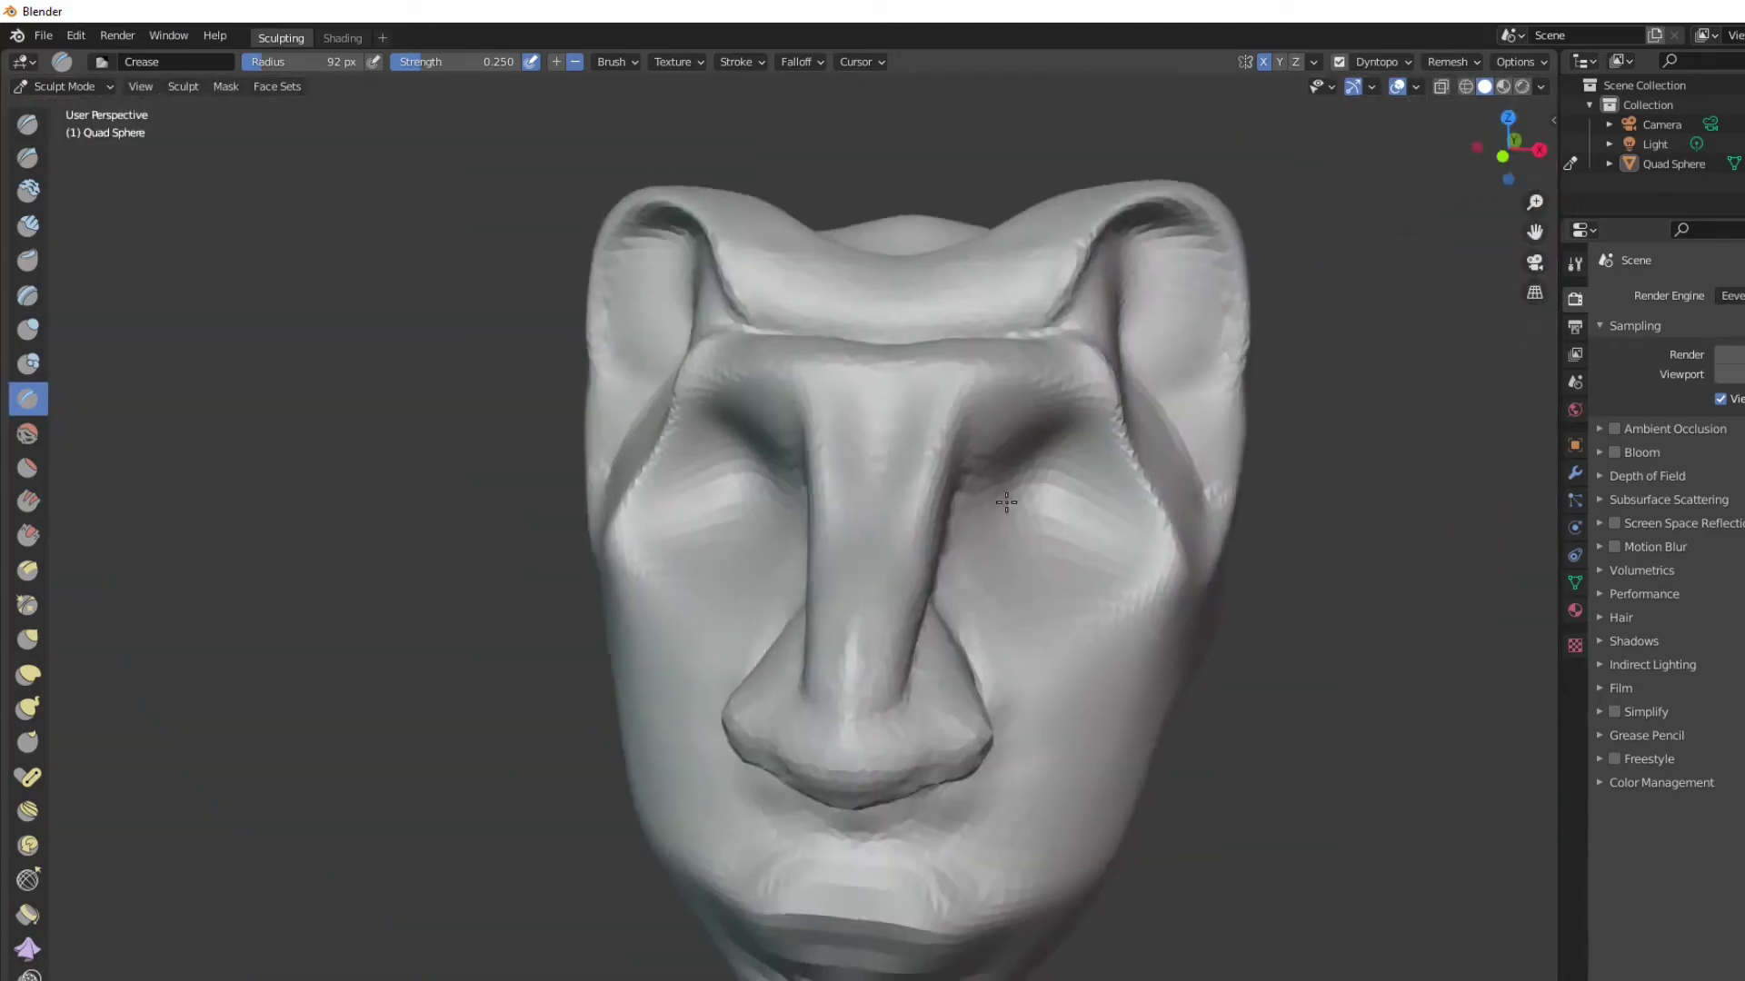
Deepen the creases around the eye sockets and along the inner rims of the ears
{"action": "scroll", "coordinate": [1006, 502], "scroll_direction": "up", "scroll_amount": 5}
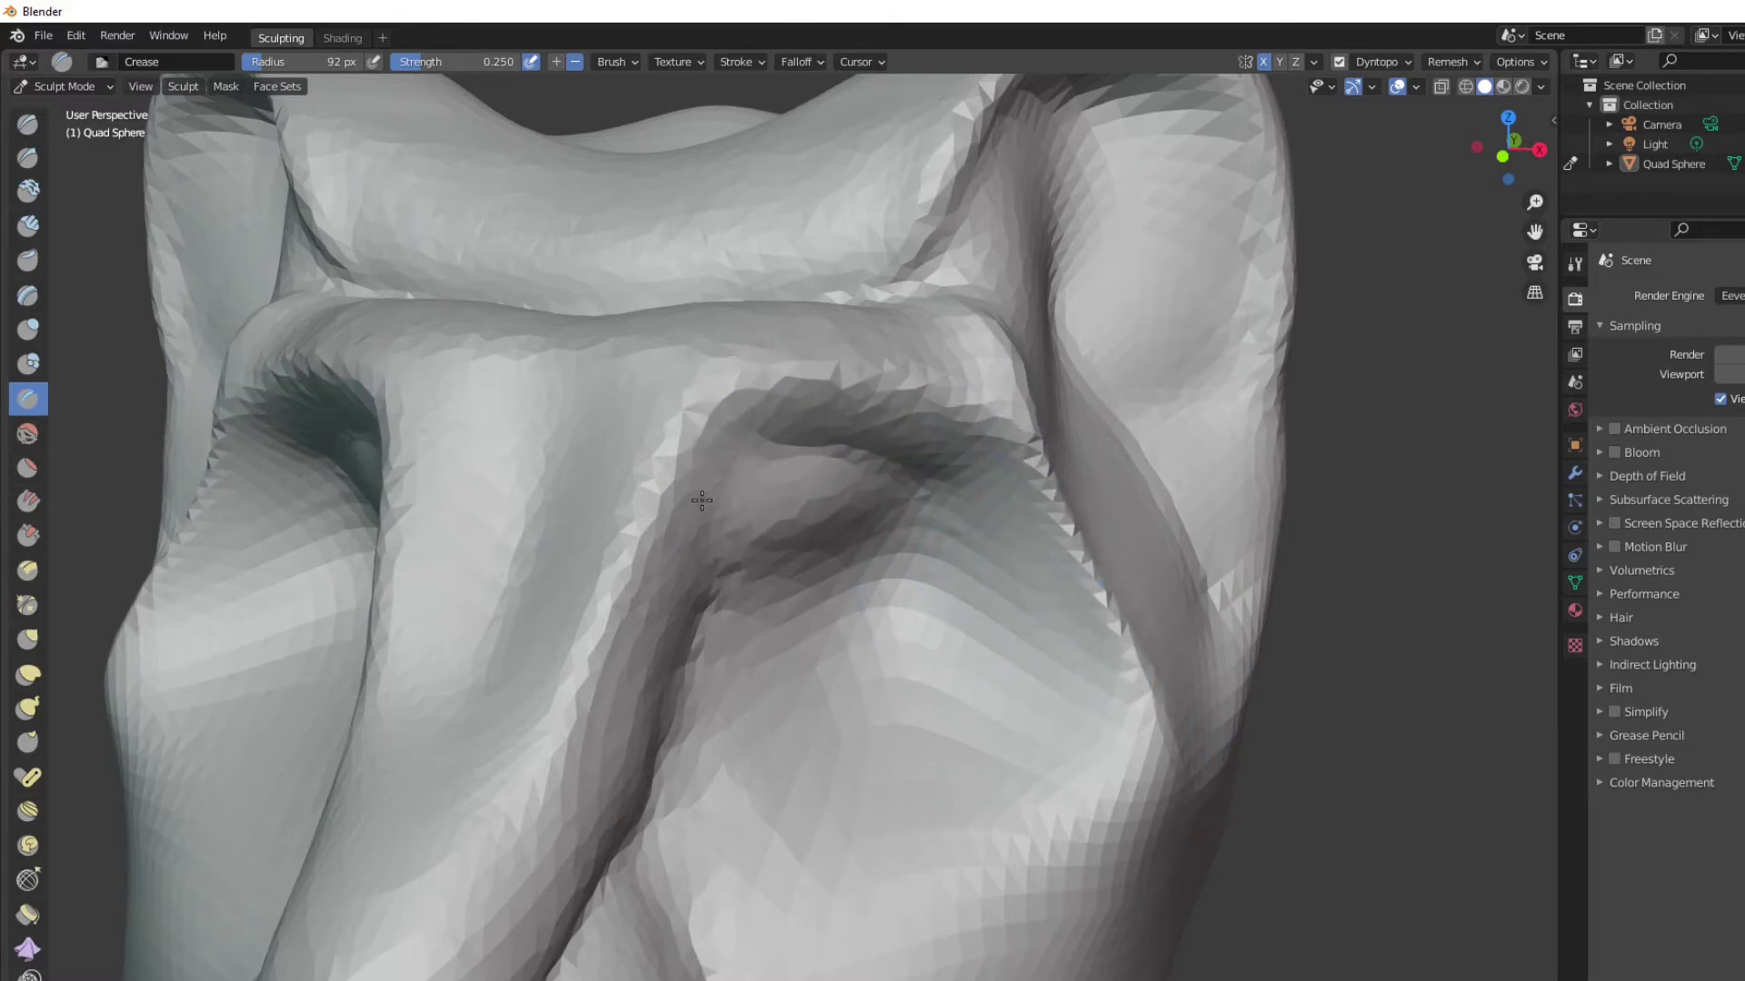
{"action": "scroll", "coordinate": [772, 580], "scroll_direction": "down", "scroll_amount": 3}
{"action": "middle_click_drag", "start_coordinate": [627, 581], "coordinate": [611, 526]}
{"action": "scroll", "coordinate": [636, 713], "scroll_direction": "up", "scroll_amount": 3}
{"action": "scroll", "coordinate": [954, 546], "scroll_direction": "down", "scroll_amount": 5}
{"action": "middle_click_drag", "start_coordinate": [954, 545], "coordinate": [954, 510]}
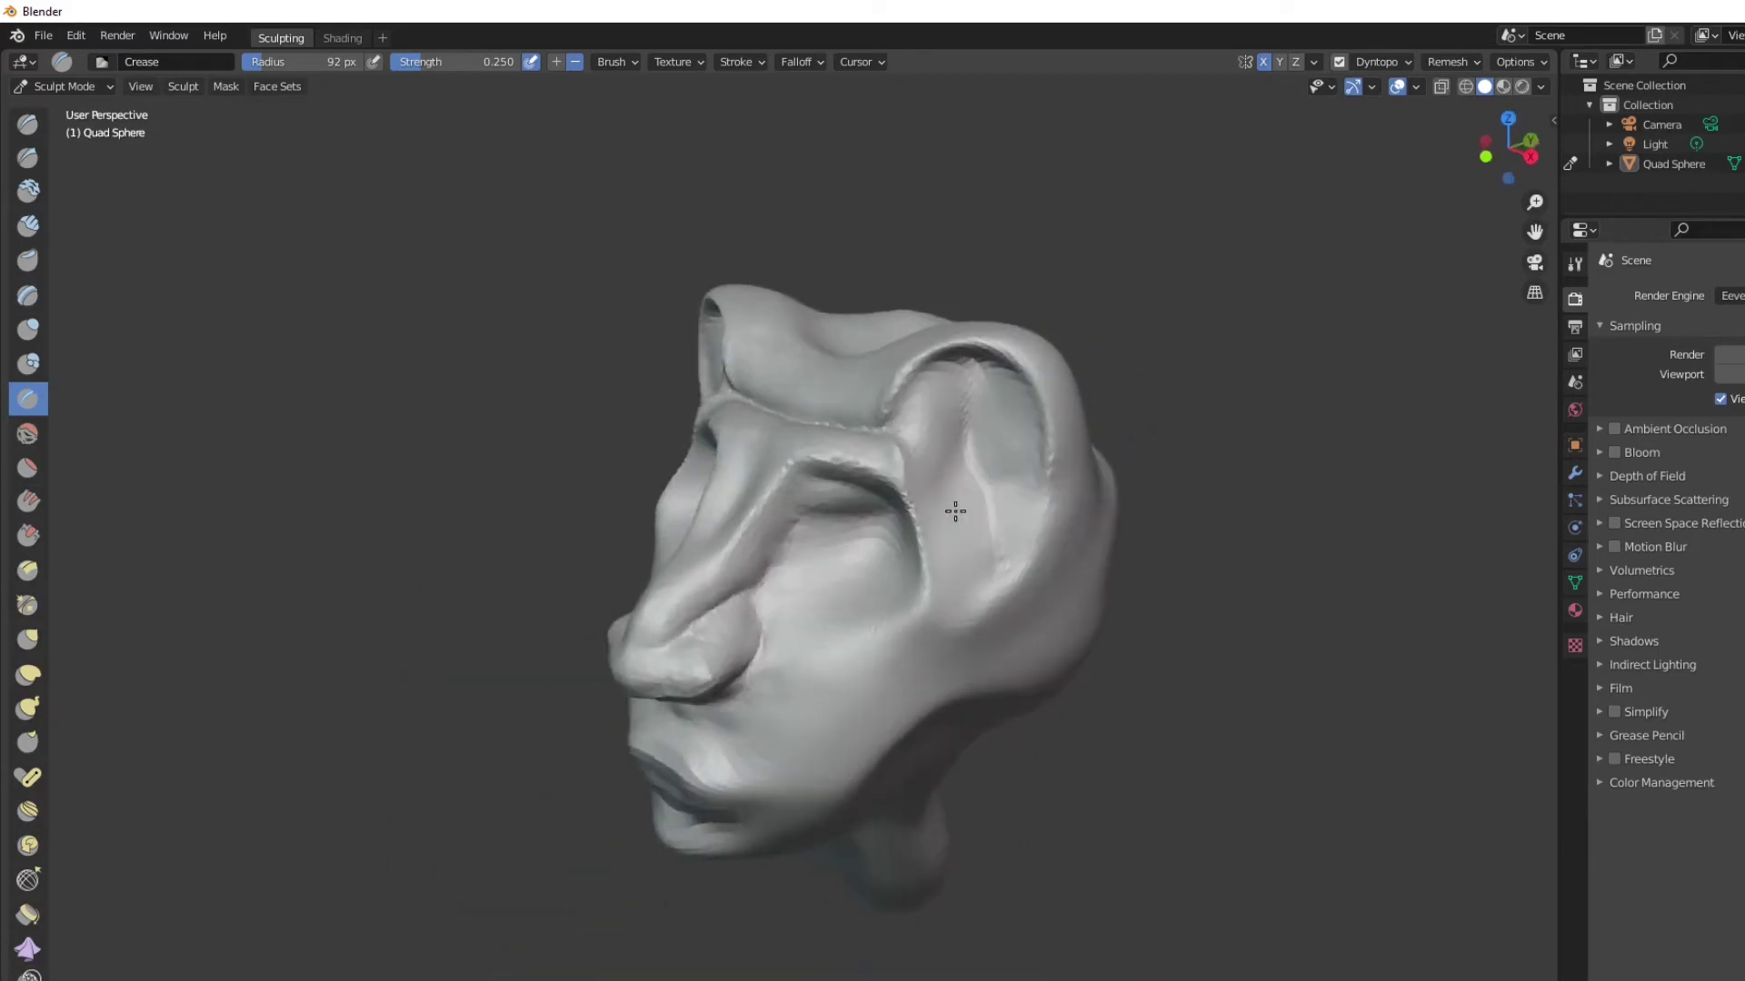
{"action": "scroll", "coordinate": [806, 643], "scroll_direction": "up", "scroll_amount": 5}
{"action": "scroll", "coordinate": [965, 517], "scroll_direction": "down", "scroll_amount": 4}
{"action": "middle_click_drag", "start_coordinate": [421, 530], "coordinate": [1168, 234]}
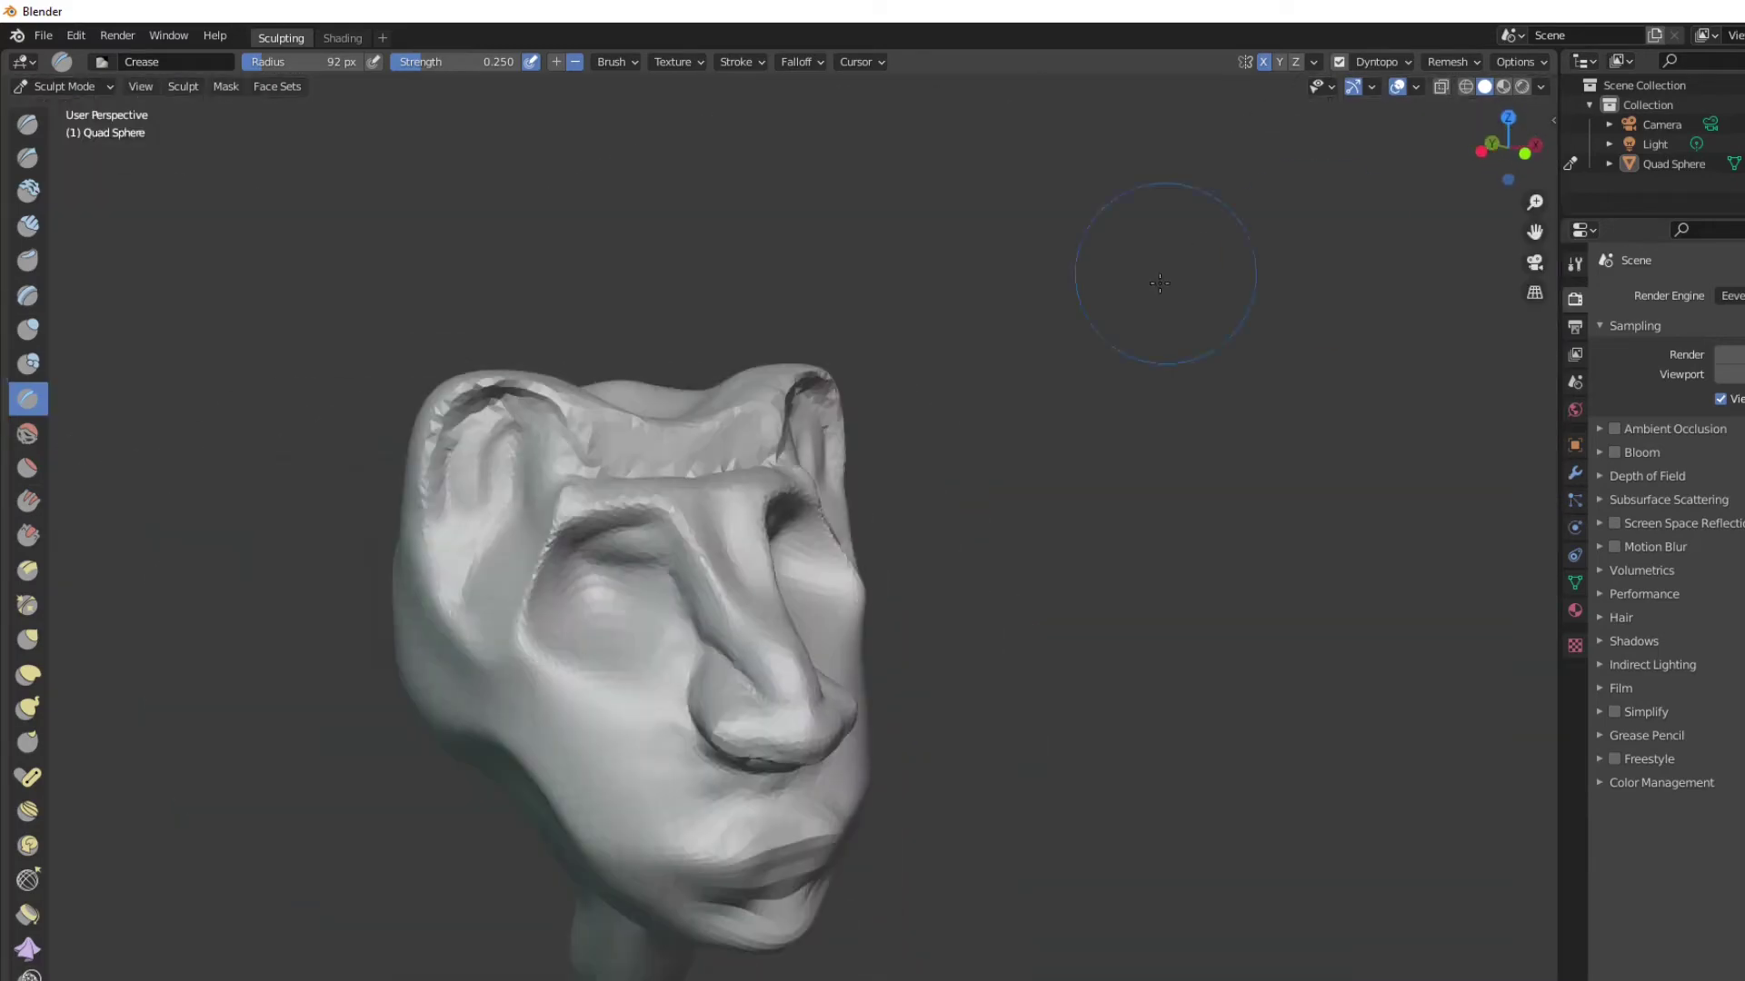
Add a Crease stroke on the head and set the Dyntopo detailing to constant detail
{"action": "left_click", "coordinate": [1575, 263]}
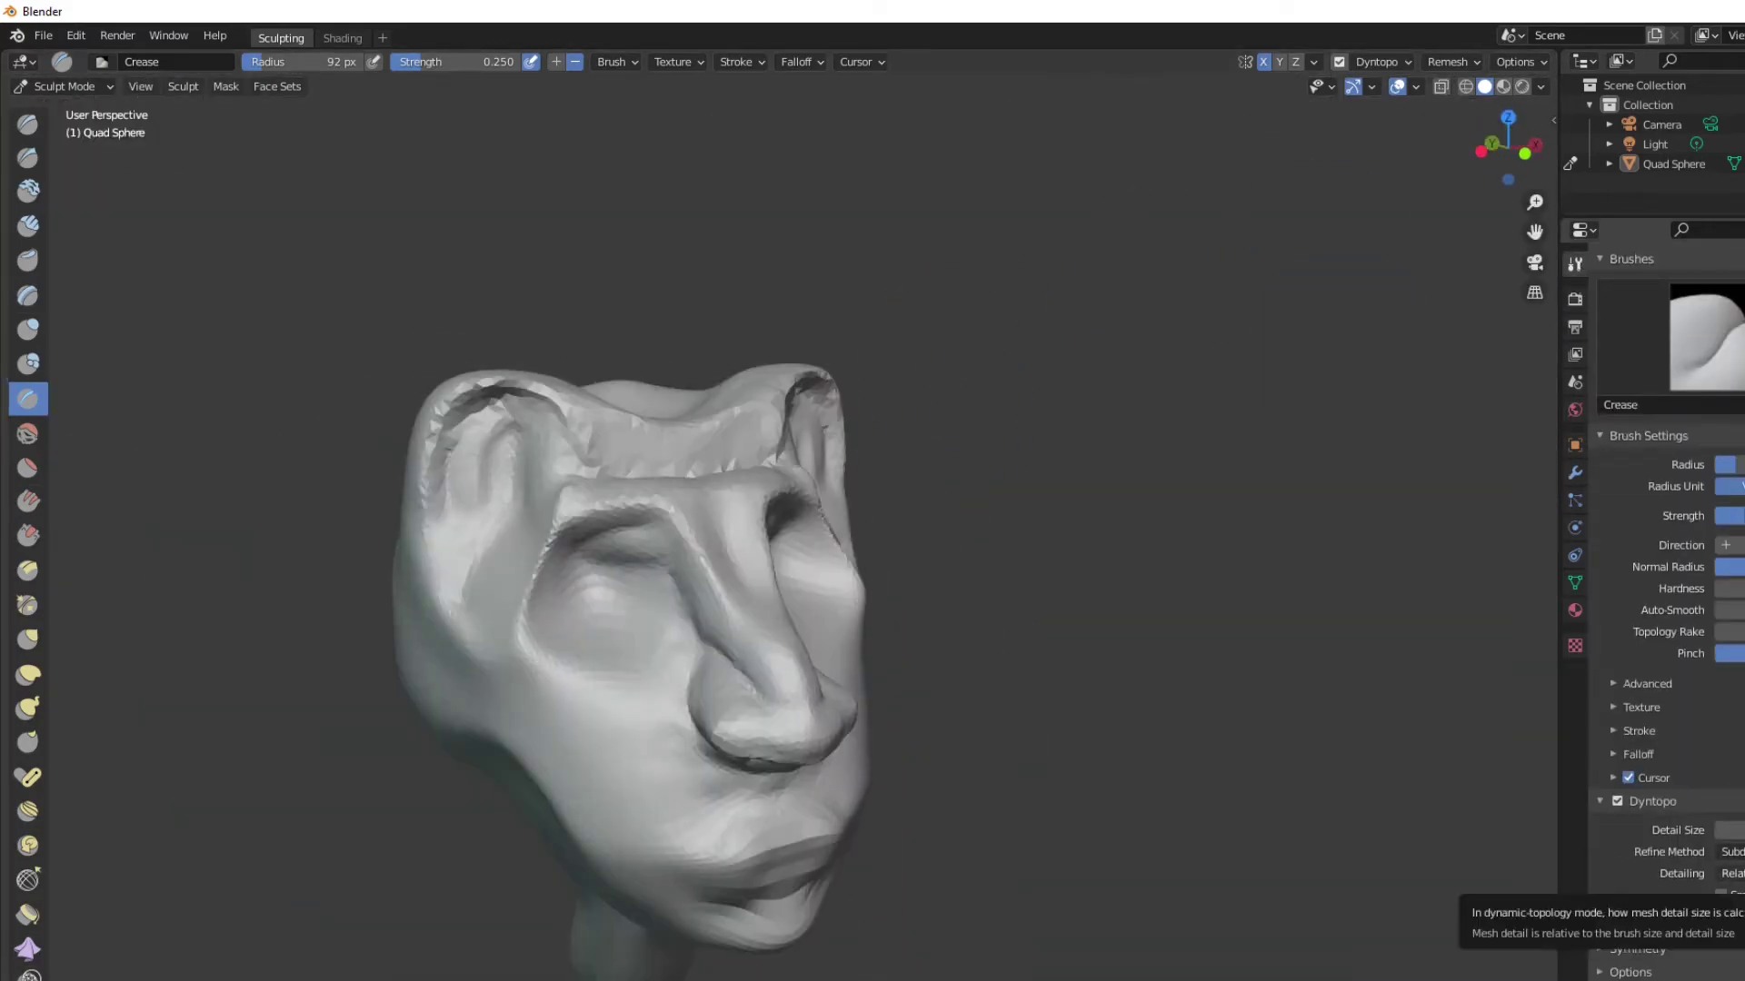
{"action": "middle_click_drag", "start_coordinate": [1136, 545], "coordinate": [809, 581]}
{"action": "scroll", "coordinate": [1234, 588], "scroll_direction": "up", "scroll_amount": 5}
{"action": "left_click_drag", "start_coordinate": [1234, 588], "coordinate": [936, 636]}
{"action": "left_click", "coordinate": [1731, 873]}
{"action": "left_click", "coordinate": [1731, 912]}
{"action": "scroll", "coordinate": [1031, 559], "scroll_direction": "down", "scroll_amount": 4}
{"action": "scroll", "coordinate": [1030, 558], "scroll_direction": "down", "scroll_amount": 4}
Crease a line down the side of the neck behind the jaw and review the whole head
{"action": "middle_click_drag", "start_coordinate": [636, 564], "coordinate": [918, 618]}
{"action": "middle_click_drag", "start_coordinate": [1027, 772], "coordinate": [857, 751]}
{"action": "middle_click_drag", "start_coordinate": [346, 754], "coordinate": [1227, 409]}
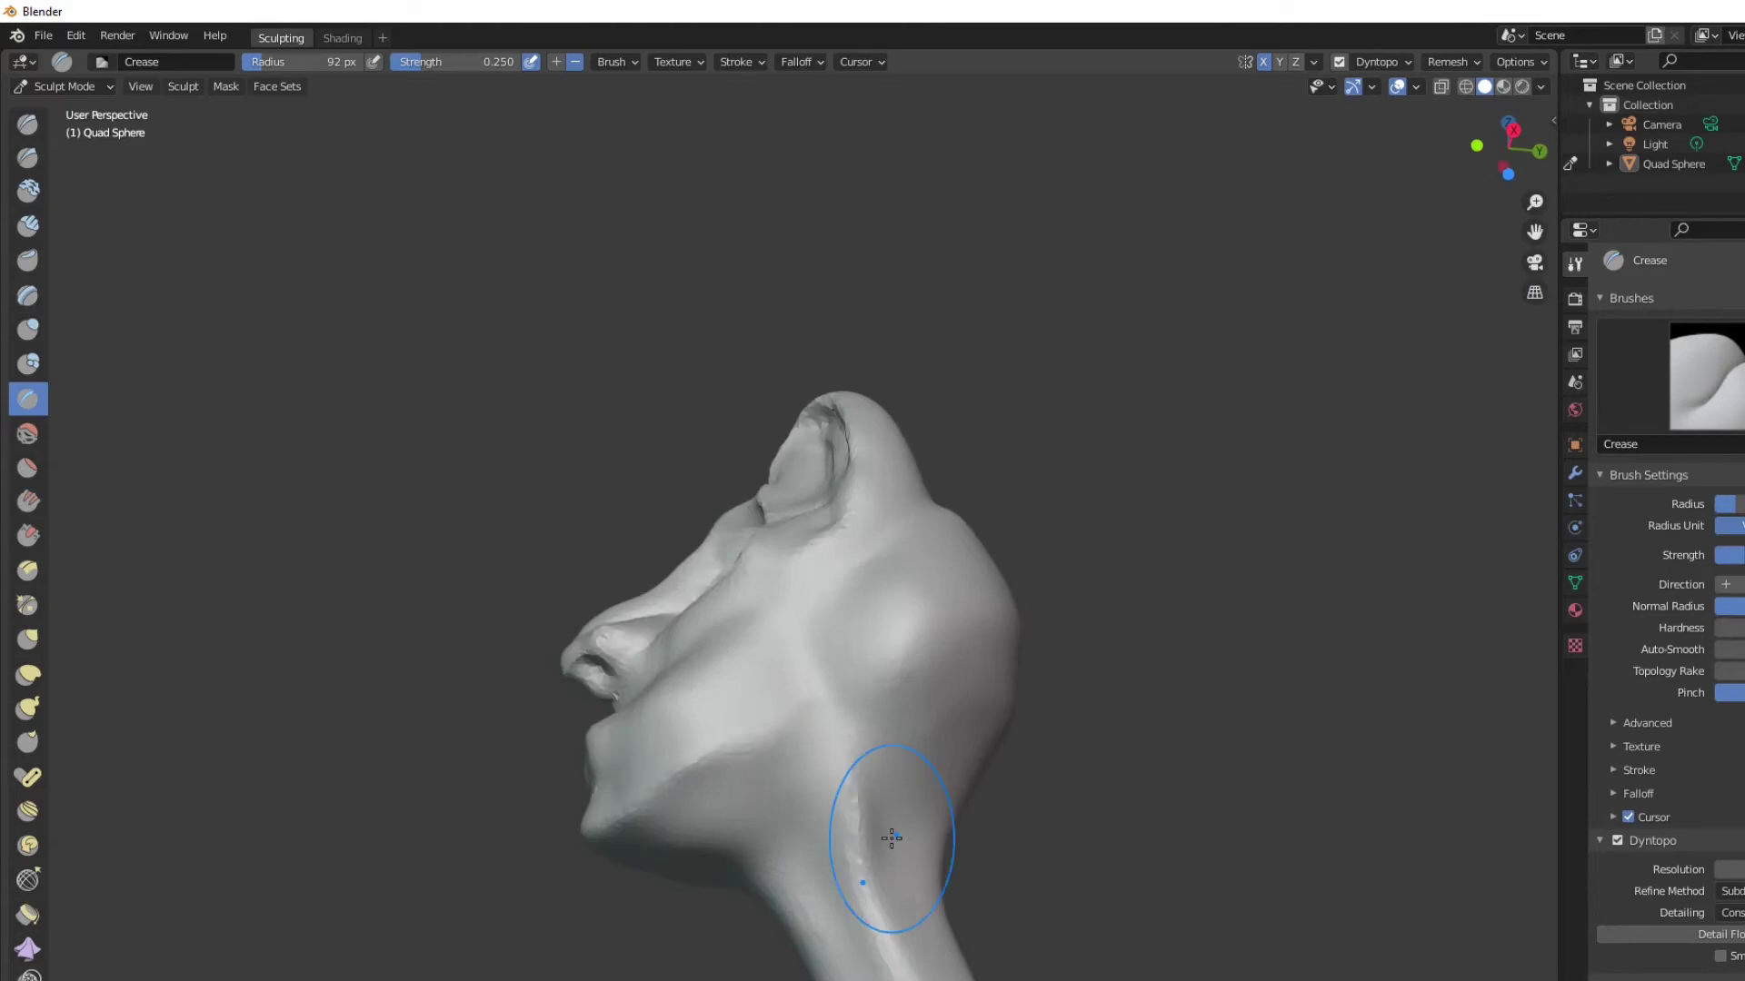
{"action": "middle_click_drag", "start_coordinate": [888, 837], "coordinate": [536, 300]}
{"action": "scroll", "coordinate": [650, 292], "scroll_direction": "down", "scroll_amount": 8}
{"action": "scroll", "coordinate": [909, 399], "scroll_direction": "up", "scroll_amount": 4}
{"action": "middle_click_drag", "start_coordinate": [936, 408], "coordinate": [909, 382]}
{"action": "scroll", "coordinate": [908, 382], "scroll_direction": "down", "scroll_amount": 4}
Turn off dynamic topology and switch from Sculpt Mode to Object Mode
{"action": "left_click", "coordinate": [1339, 61]}
{"action": "middle_click_drag", "start_coordinate": [829, 685], "coordinate": [1063, 364]}
{"action": "left_click", "coordinate": [68, 86]}
{"action": "left_click", "coordinate": [68, 109]}
Add a UV sphere and place it above and beside the sculpted head
{"action": "left_click", "coordinate": [228, 86]}
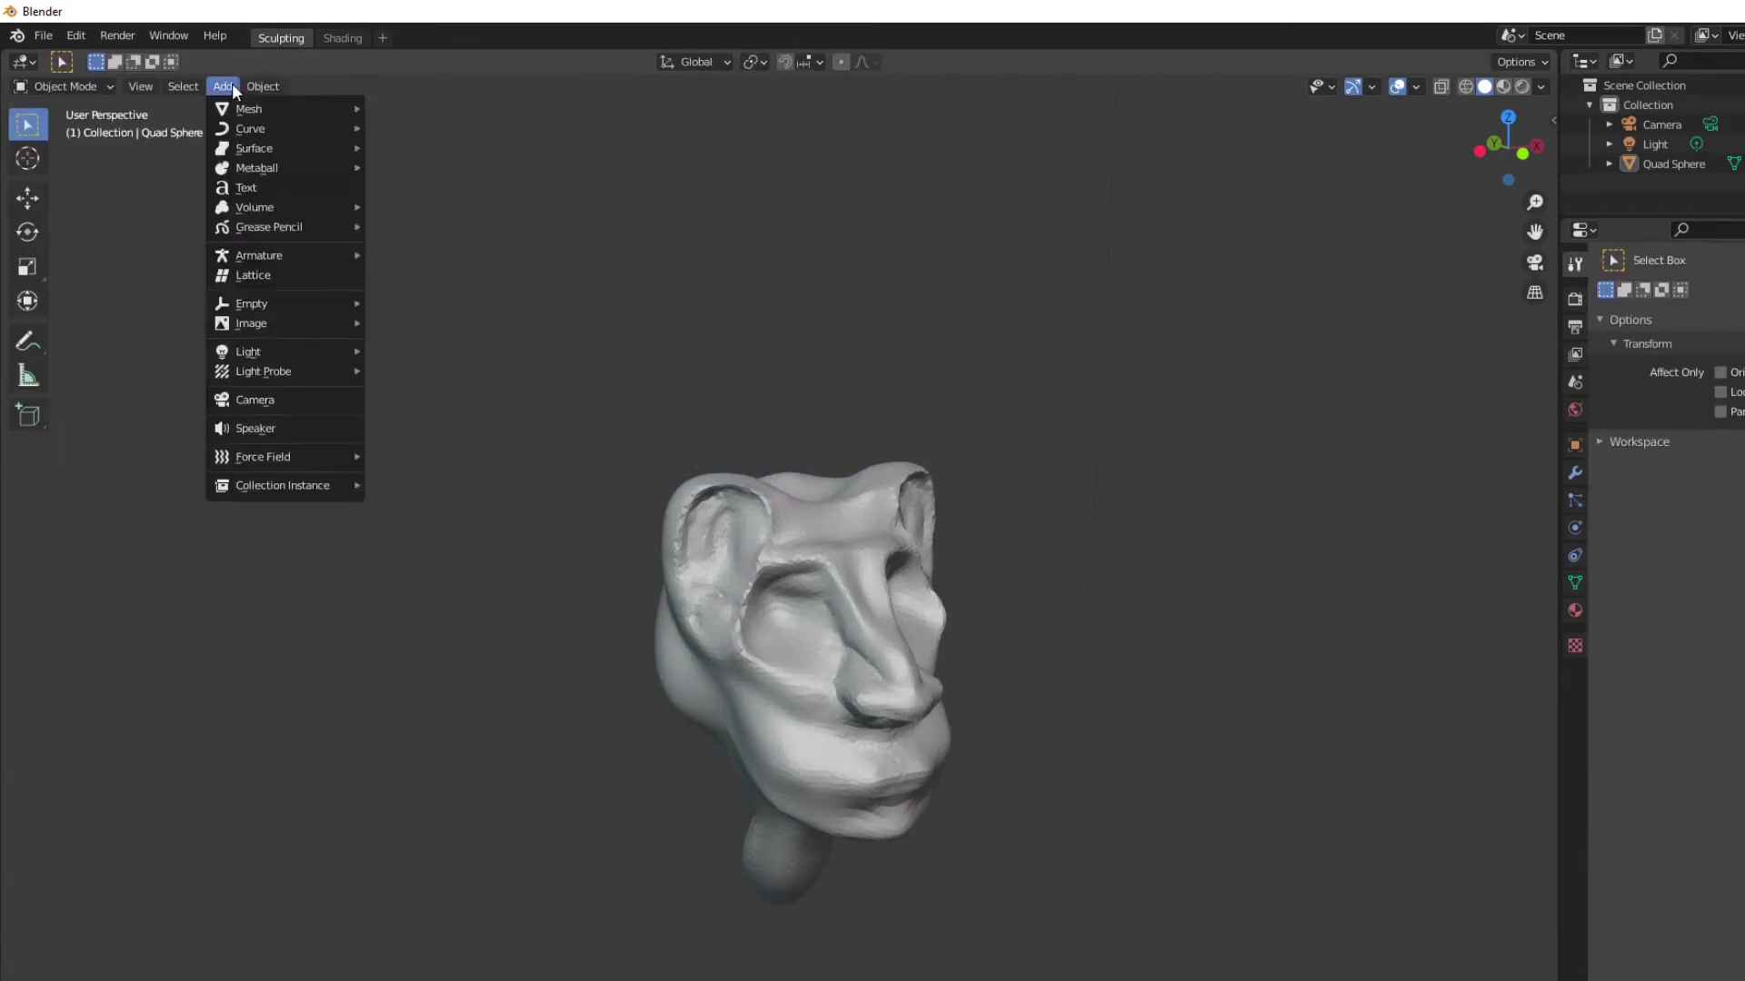
{"action": "mouse_move", "coordinate": [247, 107]}
{"action": "left_click", "coordinate": [459, 169]}
{"action": "key", "text": "g"}
{"action": "left_click", "coordinate": [1363, 346]}
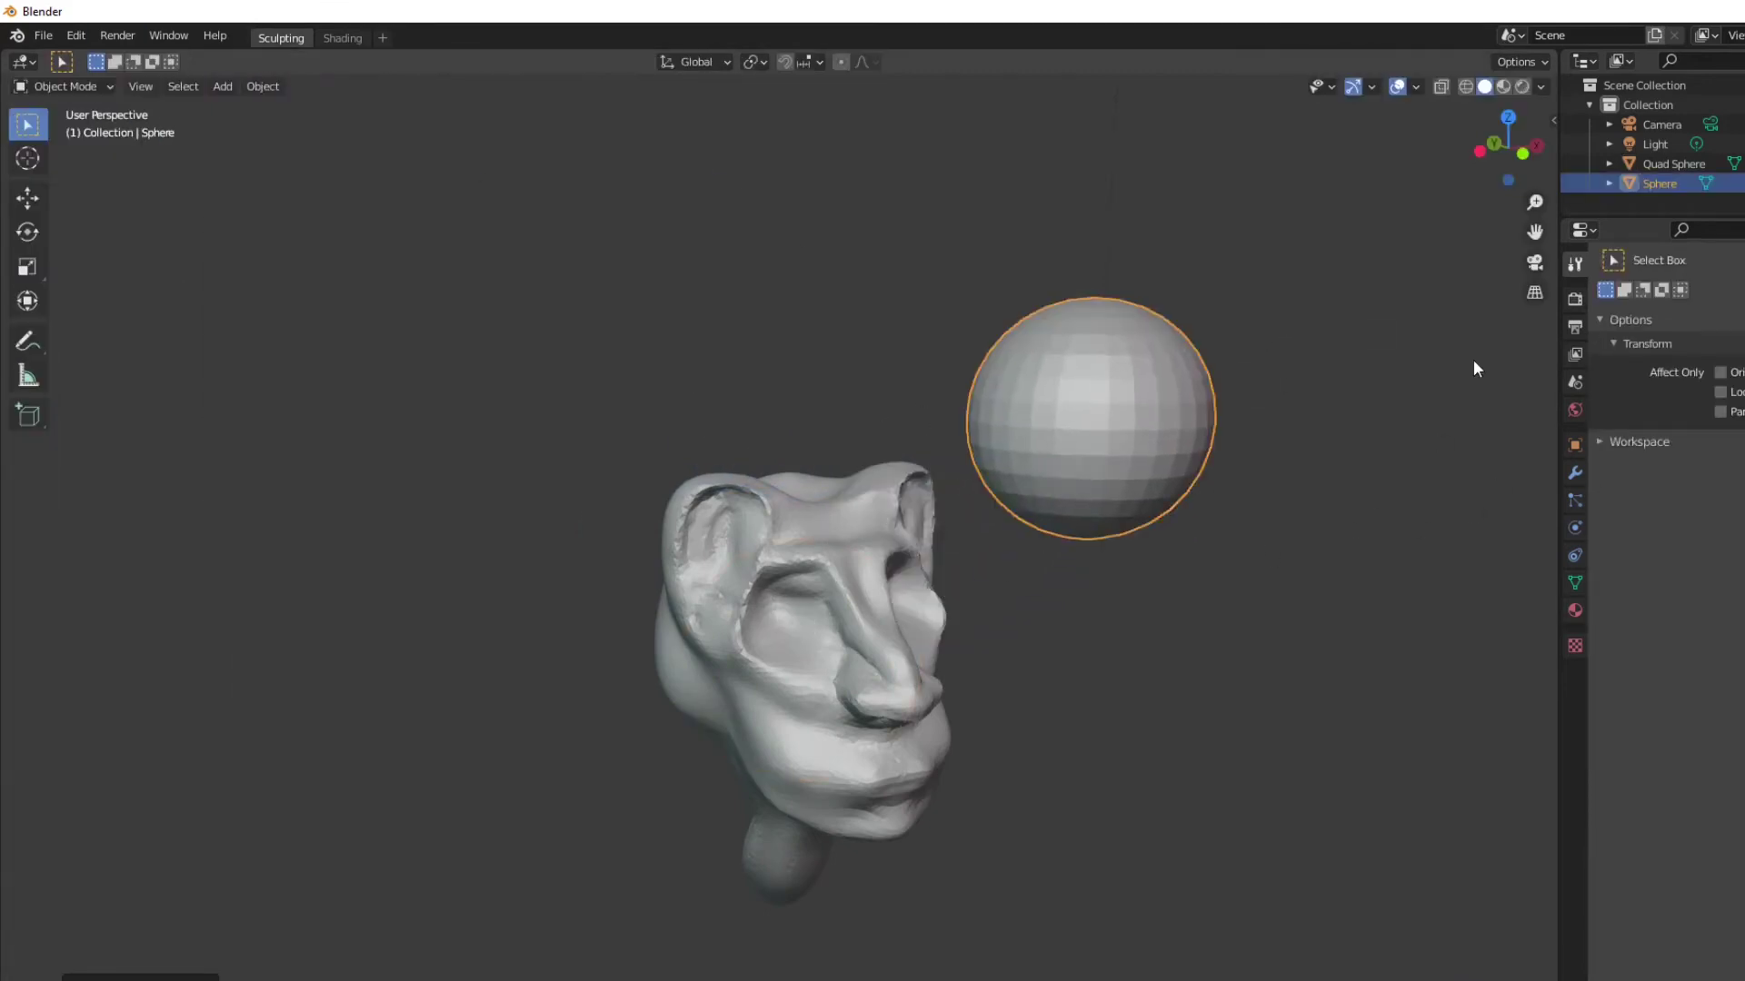
Add a Subdivision Surface modifier to the new sphere and apply it
{"action": "left_click", "coordinate": [1577, 477]}
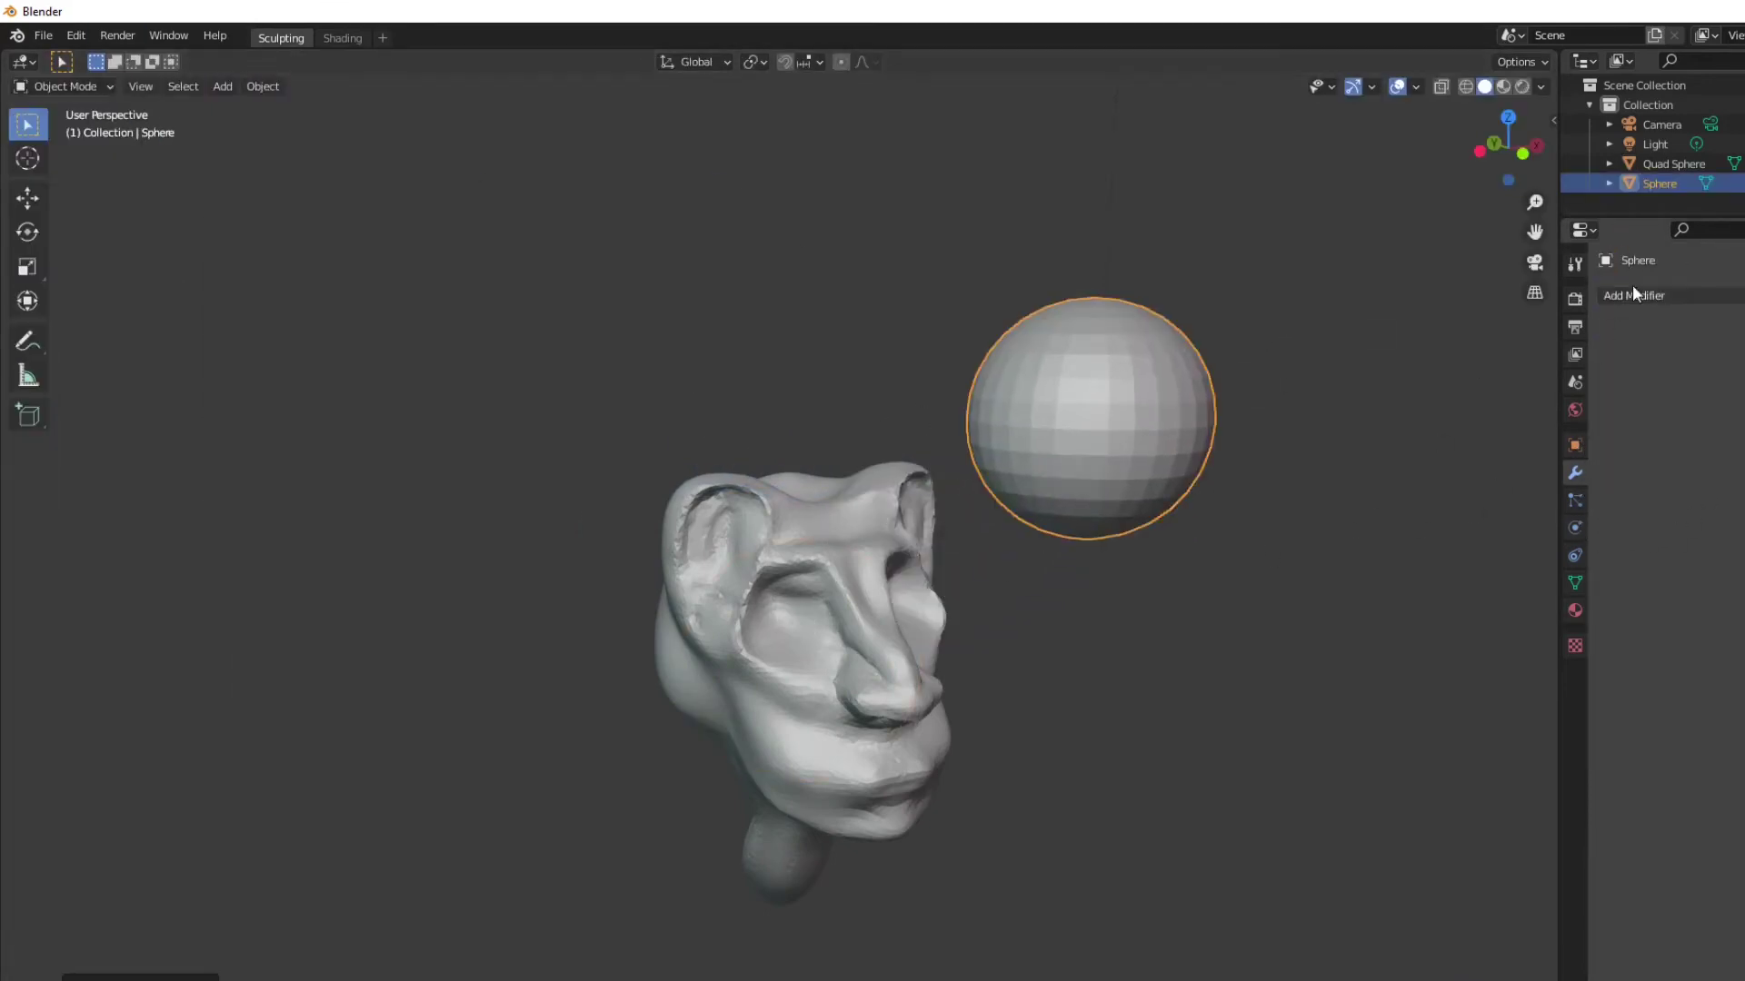
{"action": "left_click", "coordinate": [1659, 294]}
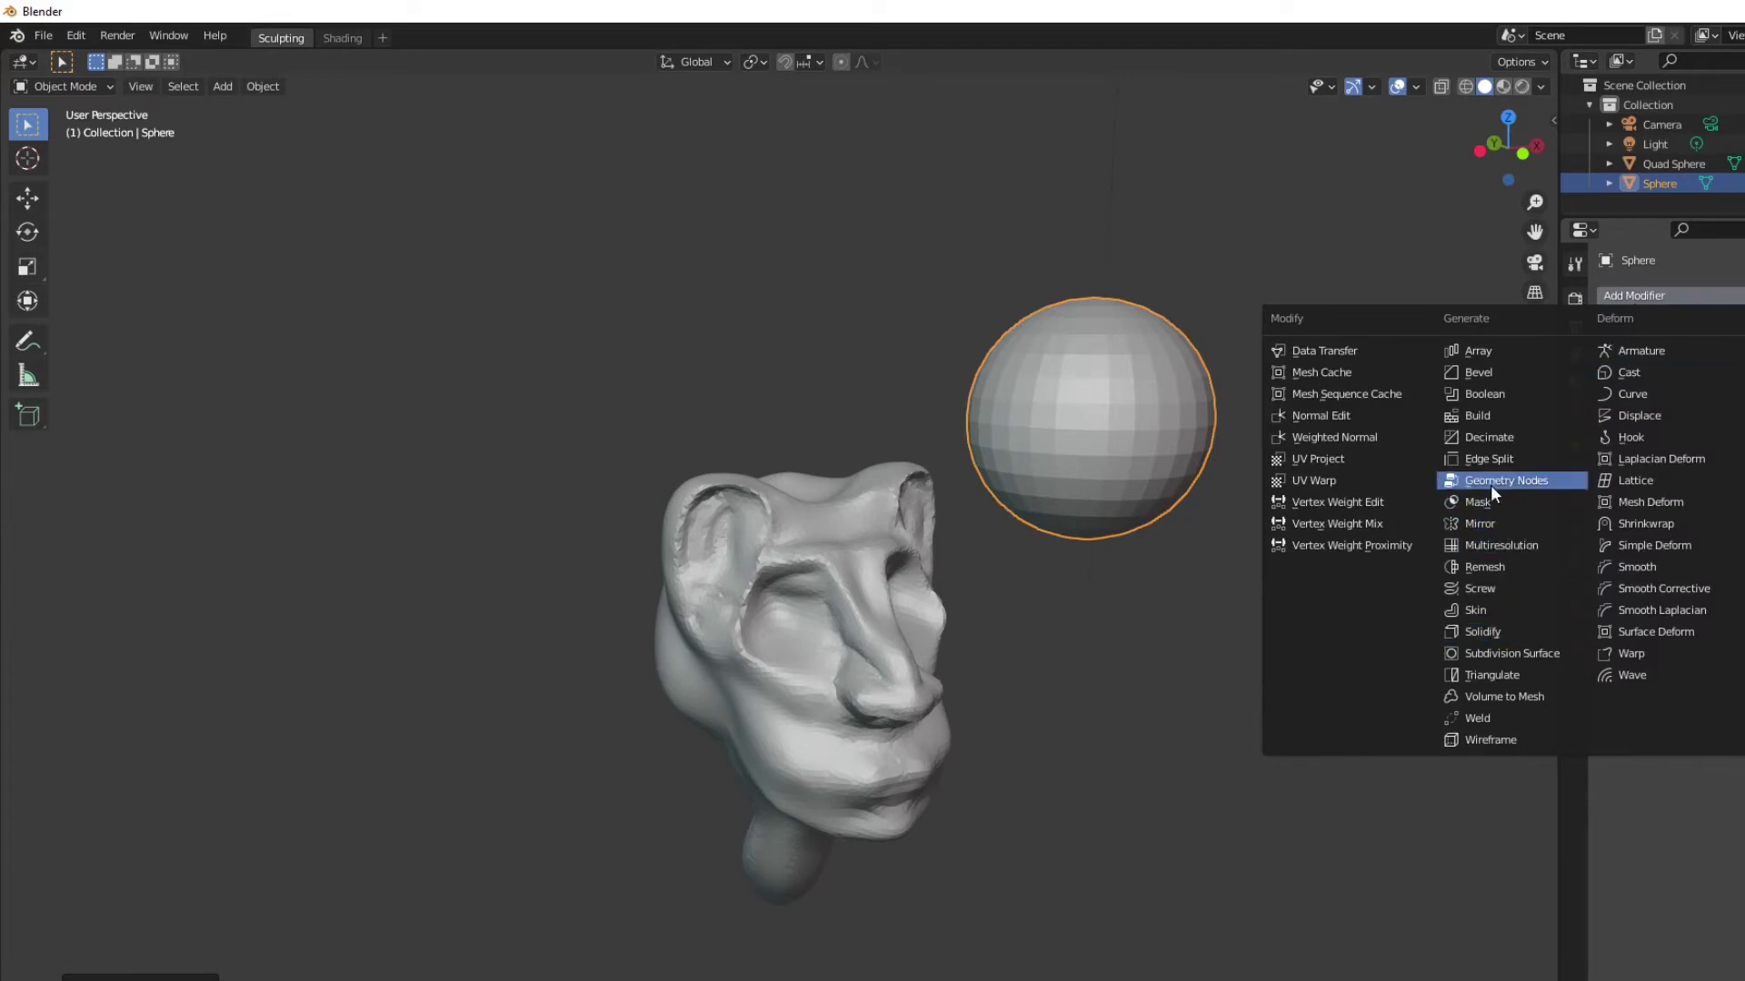
{"action": "left_click", "coordinate": [1529, 654]}
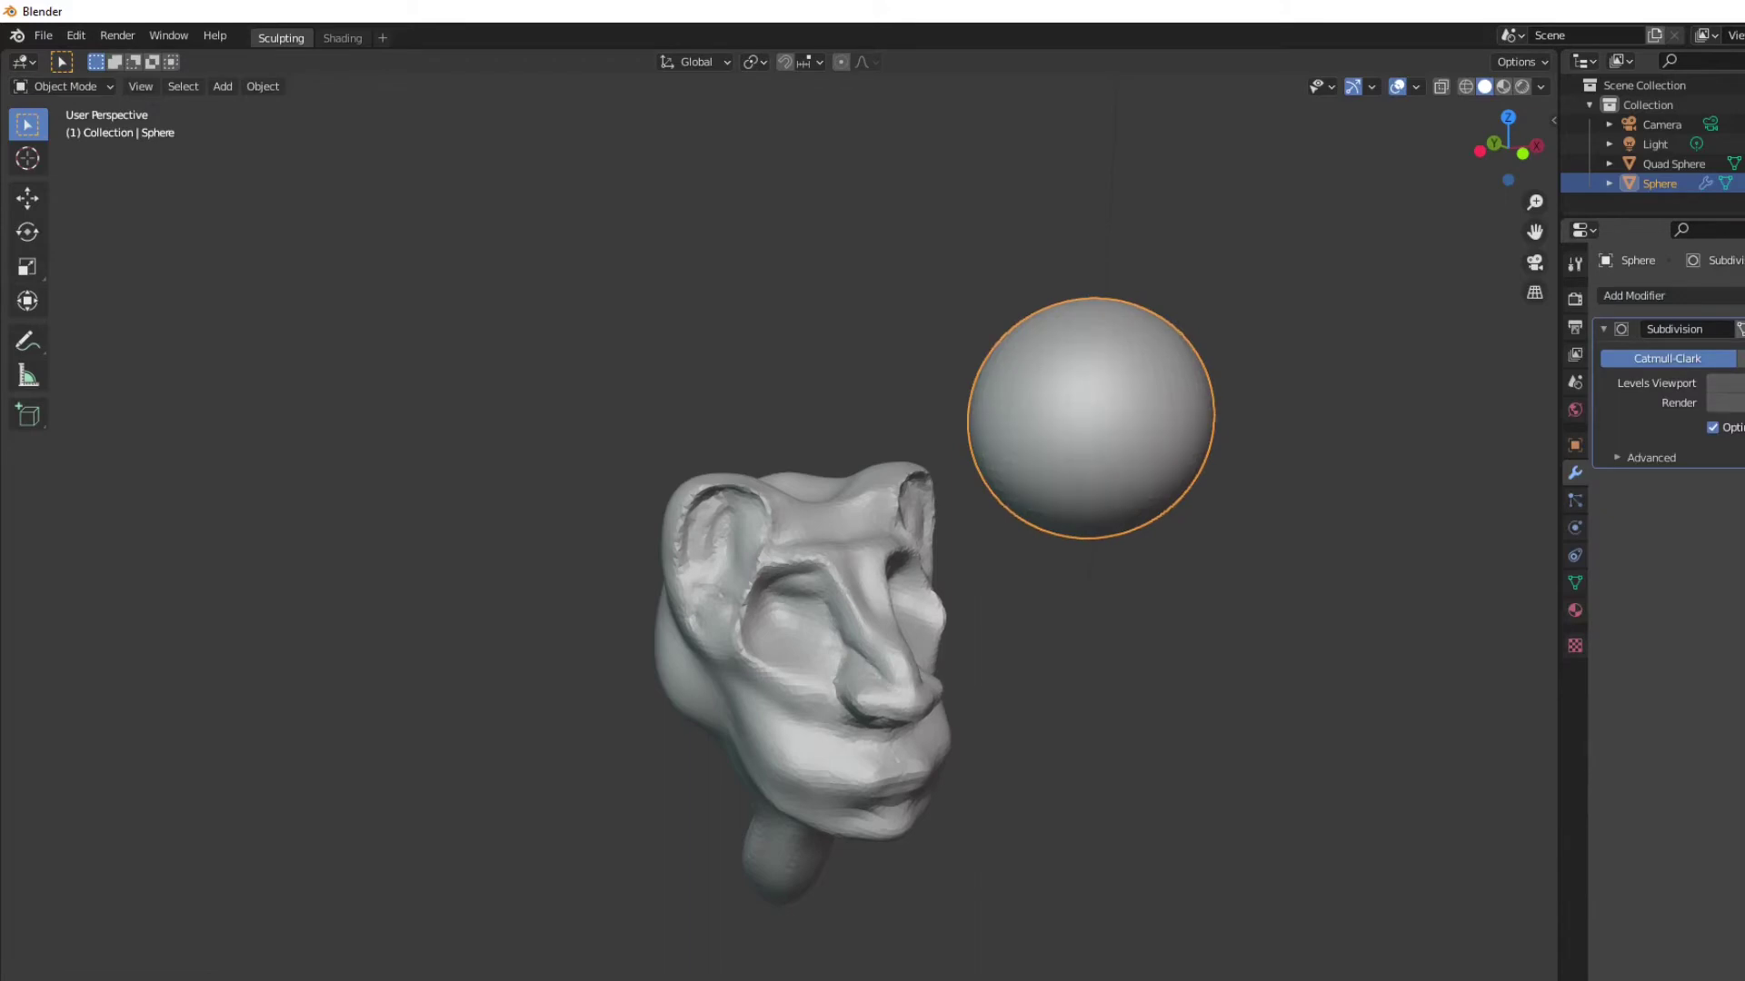
{"action": "left_click", "coordinate": [1731, 352]}
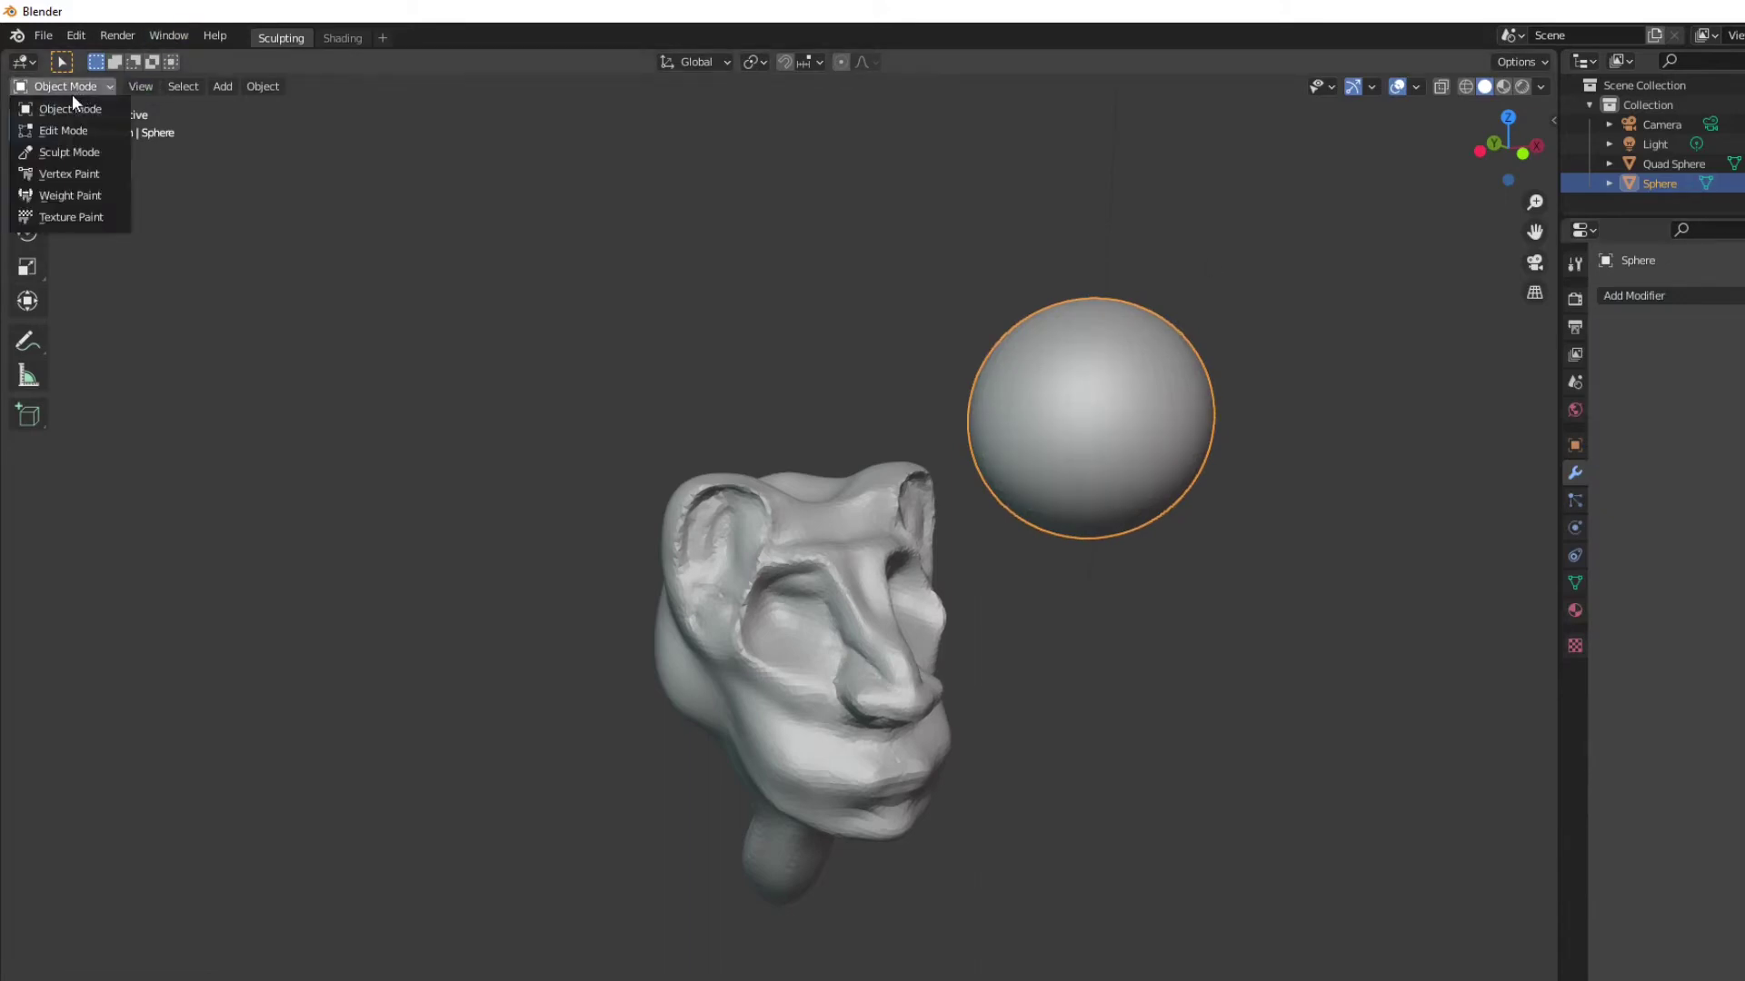
Switch the sphere to Sculpt Mode and set up the Snake Hook brush with a 280 px radius
{"action": "left_click", "coordinate": [69, 152]}
{"action": "scroll", "coordinate": [1326, 531], "scroll_direction": "up", "scroll_amount": 2}
{"action": "mouse_move", "coordinate": [1323, 518]}
{"action": "middle_mouse_down", "text": "shift"}
{"action": "mouse_move", "coordinate": [736, 595]}
{"action": "mouse_move", "coordinate": [903, 515]}
{"action": "mouse_move", "coordinate": [1045, 409]}
{"action": "middle_mouse_up", "text": "shift"}
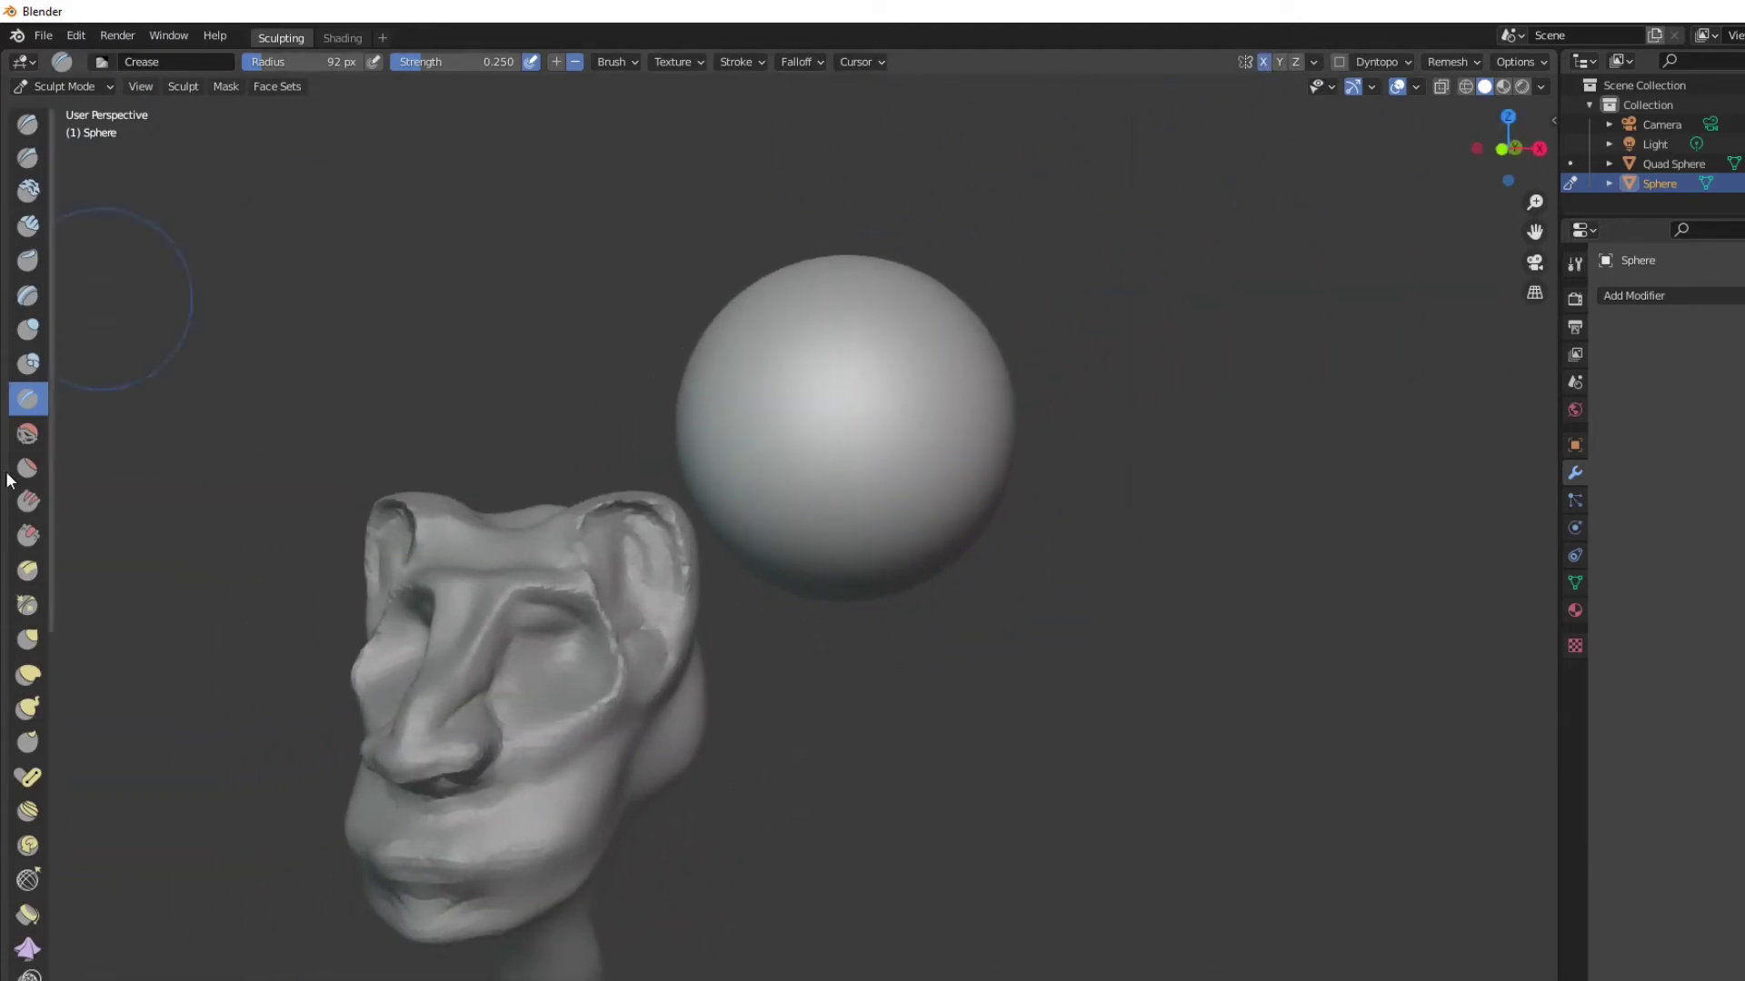
{"action": "middle_click_drag", "start_coordinate": [370, 461], "coordinate": [452, 426]}
{"action": "key", "text": "f"}
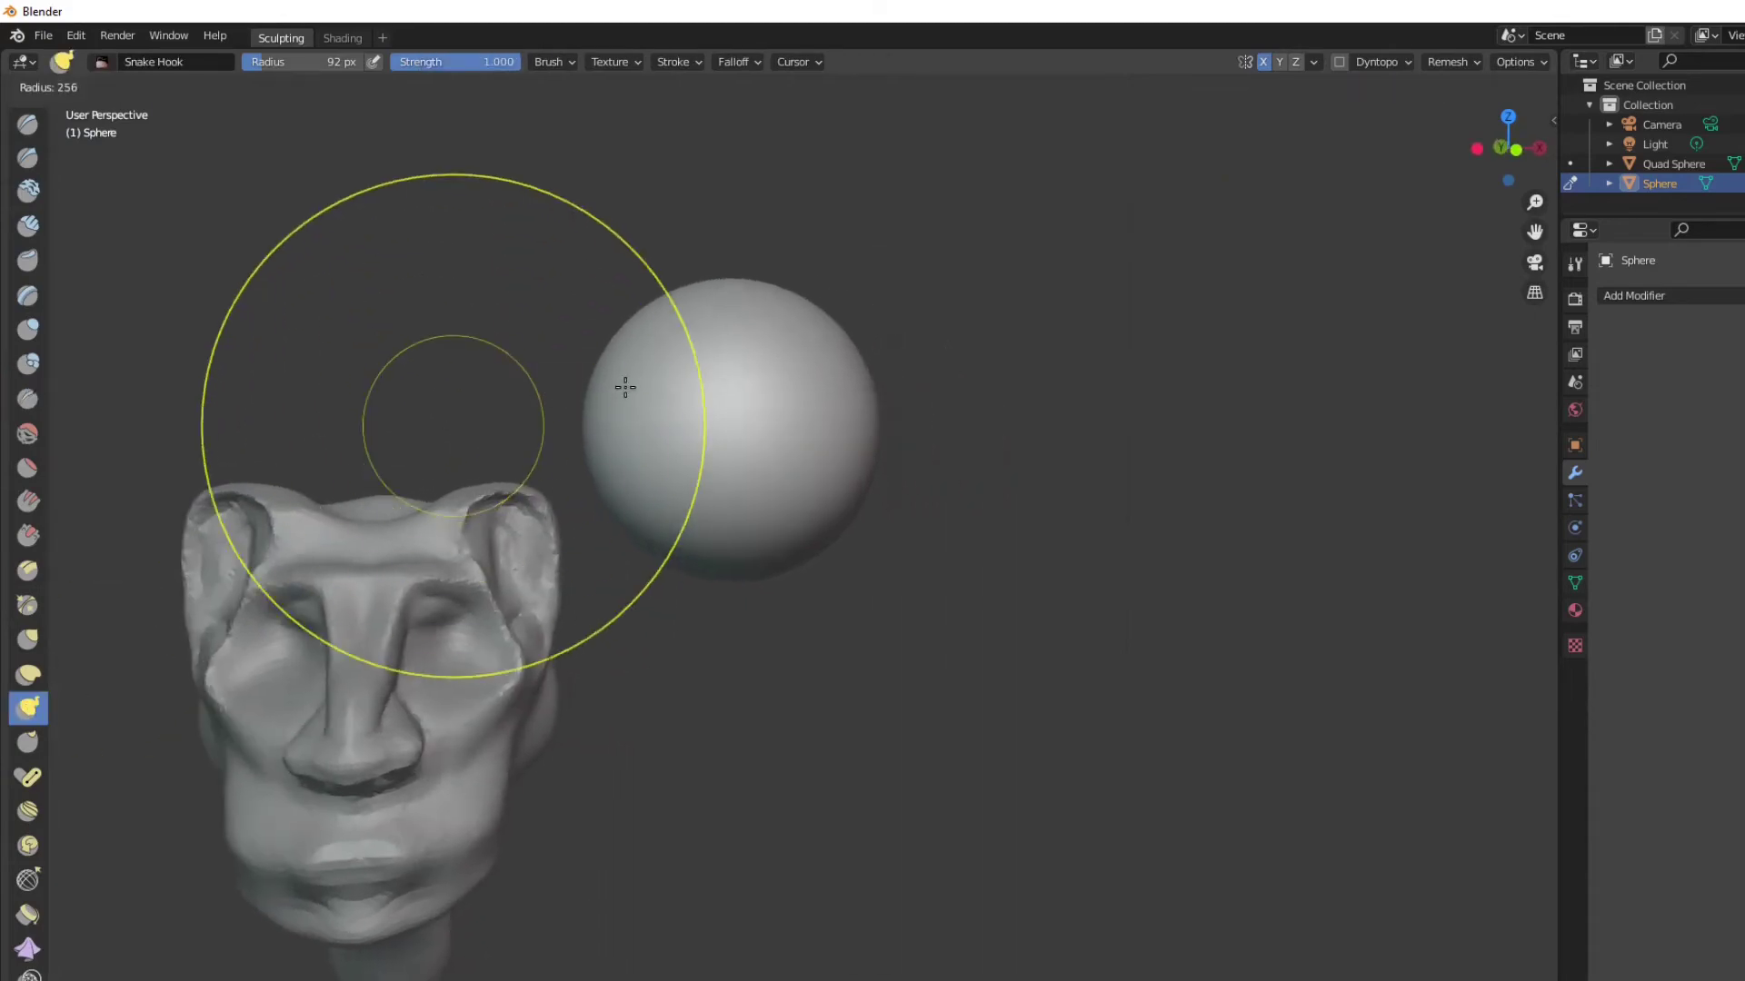
{"action": "left_click", "coordinate": [643, 385]}
Show the meshes in wireframe and pull long mirrored horns out of the sphere's upper sides with Snake Hook
{"action": "left_click", "coordinate": [1466, 86]}
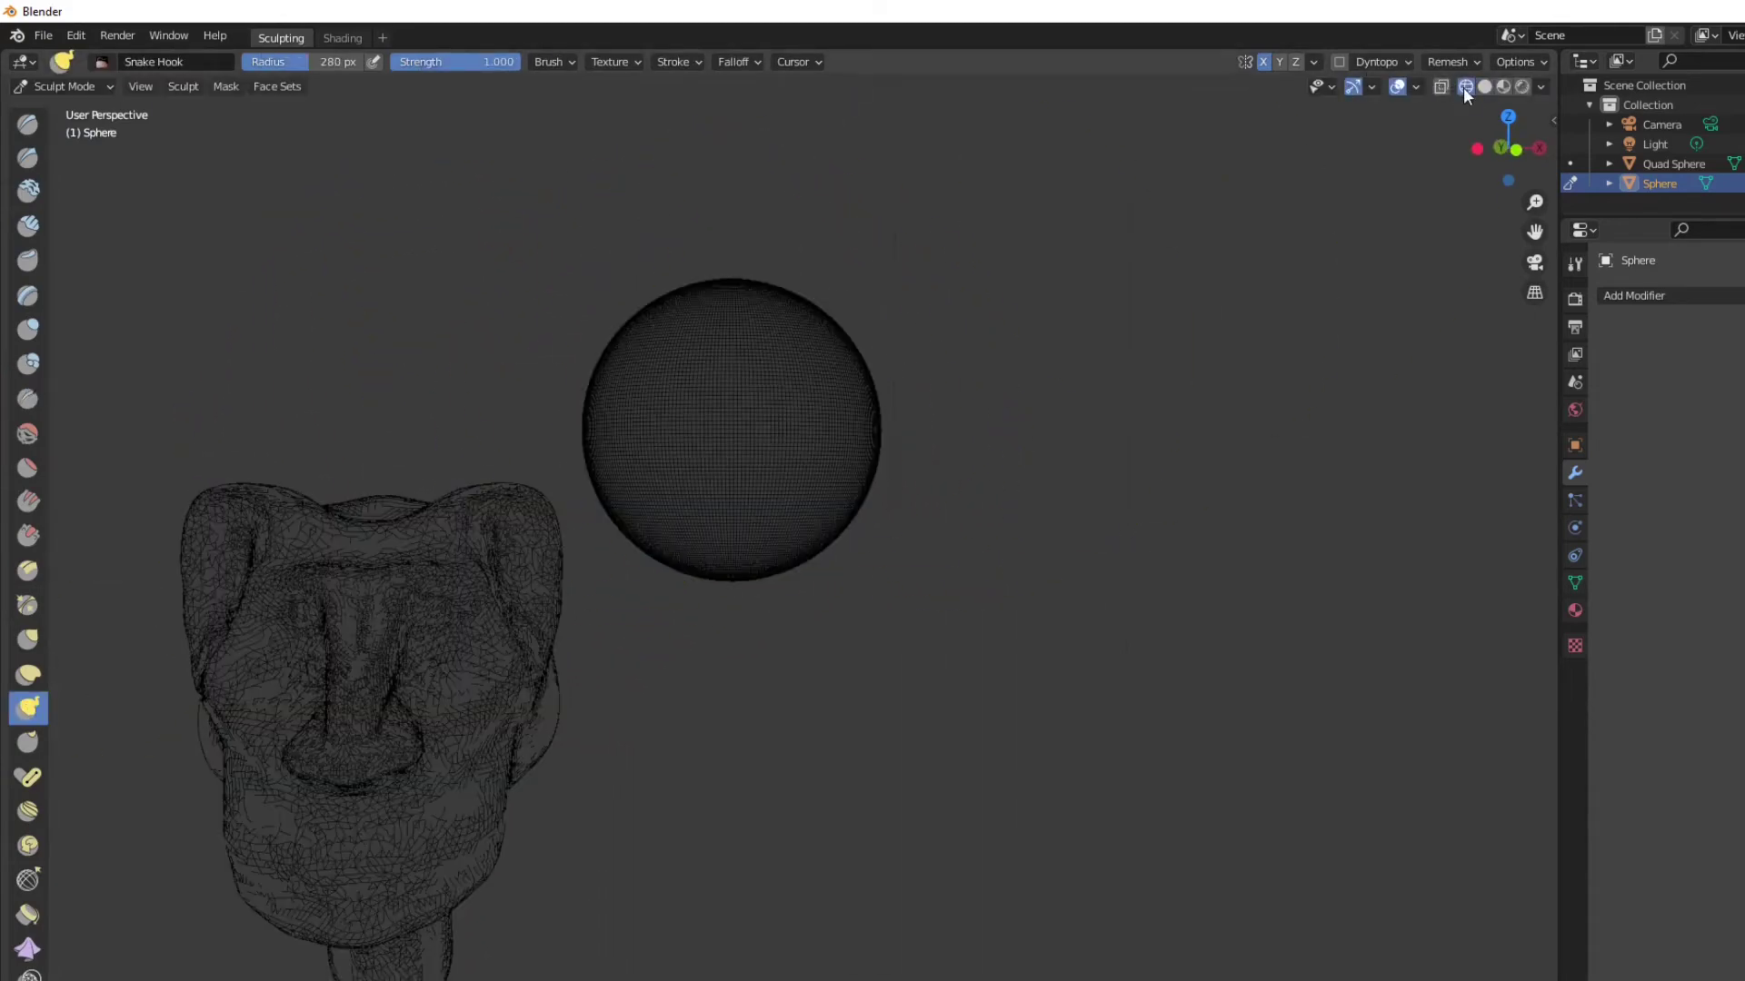
{"action": "scroll", "coordinate": [779, 376], "scroll_direction": "up", "scroll_amount": 2}
{"action": "middle_click_drag", "start_coordinate": [782, 378], "coordinate": [770, 622], "text": "shift"}
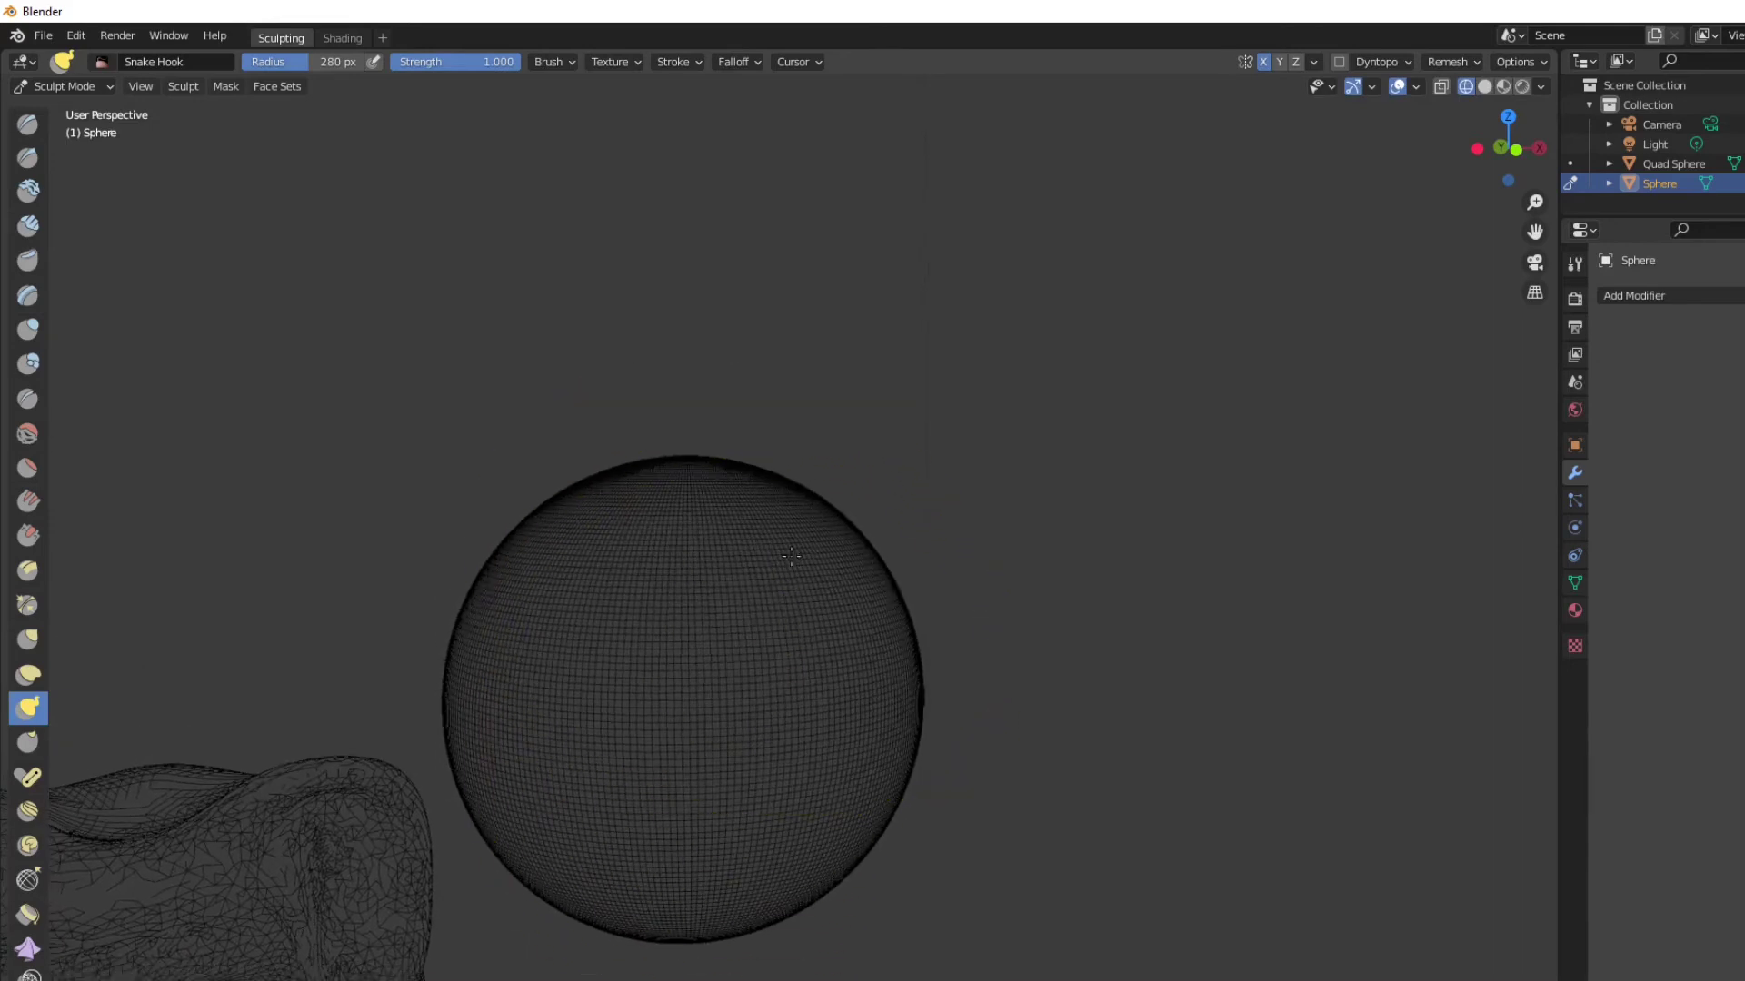
{"action": "mouse_move", "coordinate": [790, 556]}
{"action": "left_mouse_down"}
{"action": "mouse_move", "coordinate": [1110, 512]}
{"action": "mouse_move", "coordinate": [1357, 427]}
{"action": "left_mouse_up"}
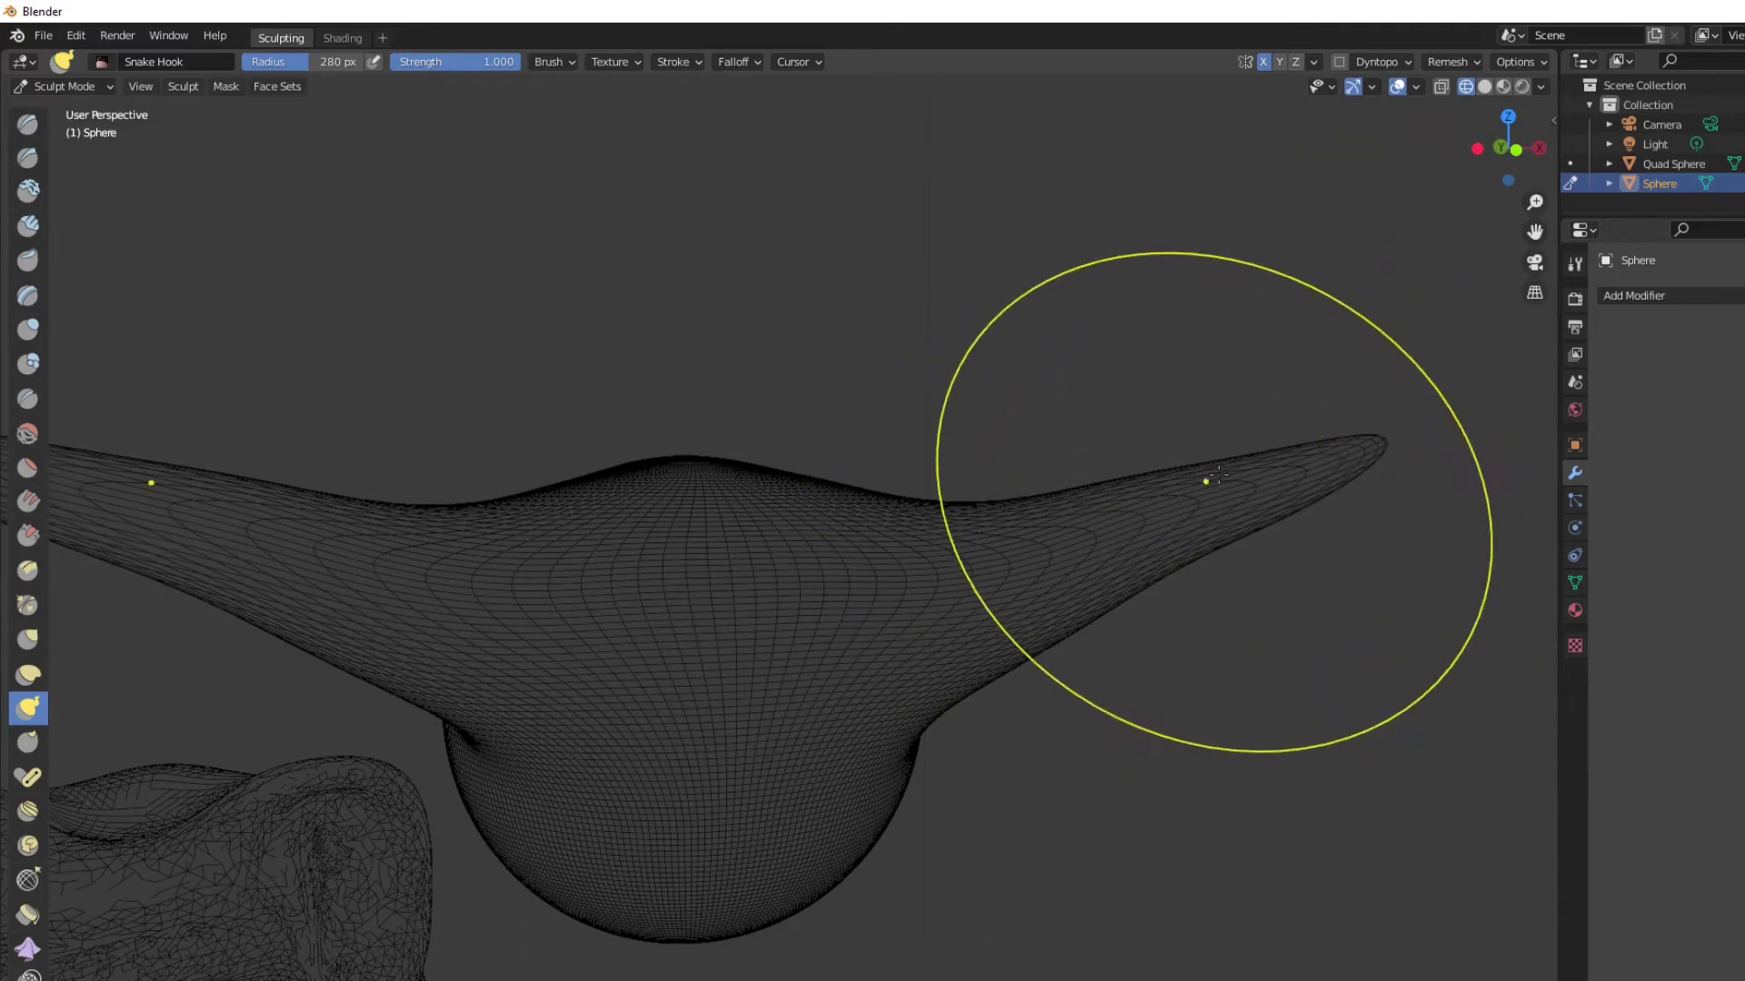
{"action": "mouse_move", "coordinate": [1207, 479]}
{"action": "left_mouse_down"}
{"action": "mouse_move", "coordinate": [1454, 400]}
{"action": "mouse_move", "coordinate": [1554, 318]}
{"action": "left_mouse_up"}
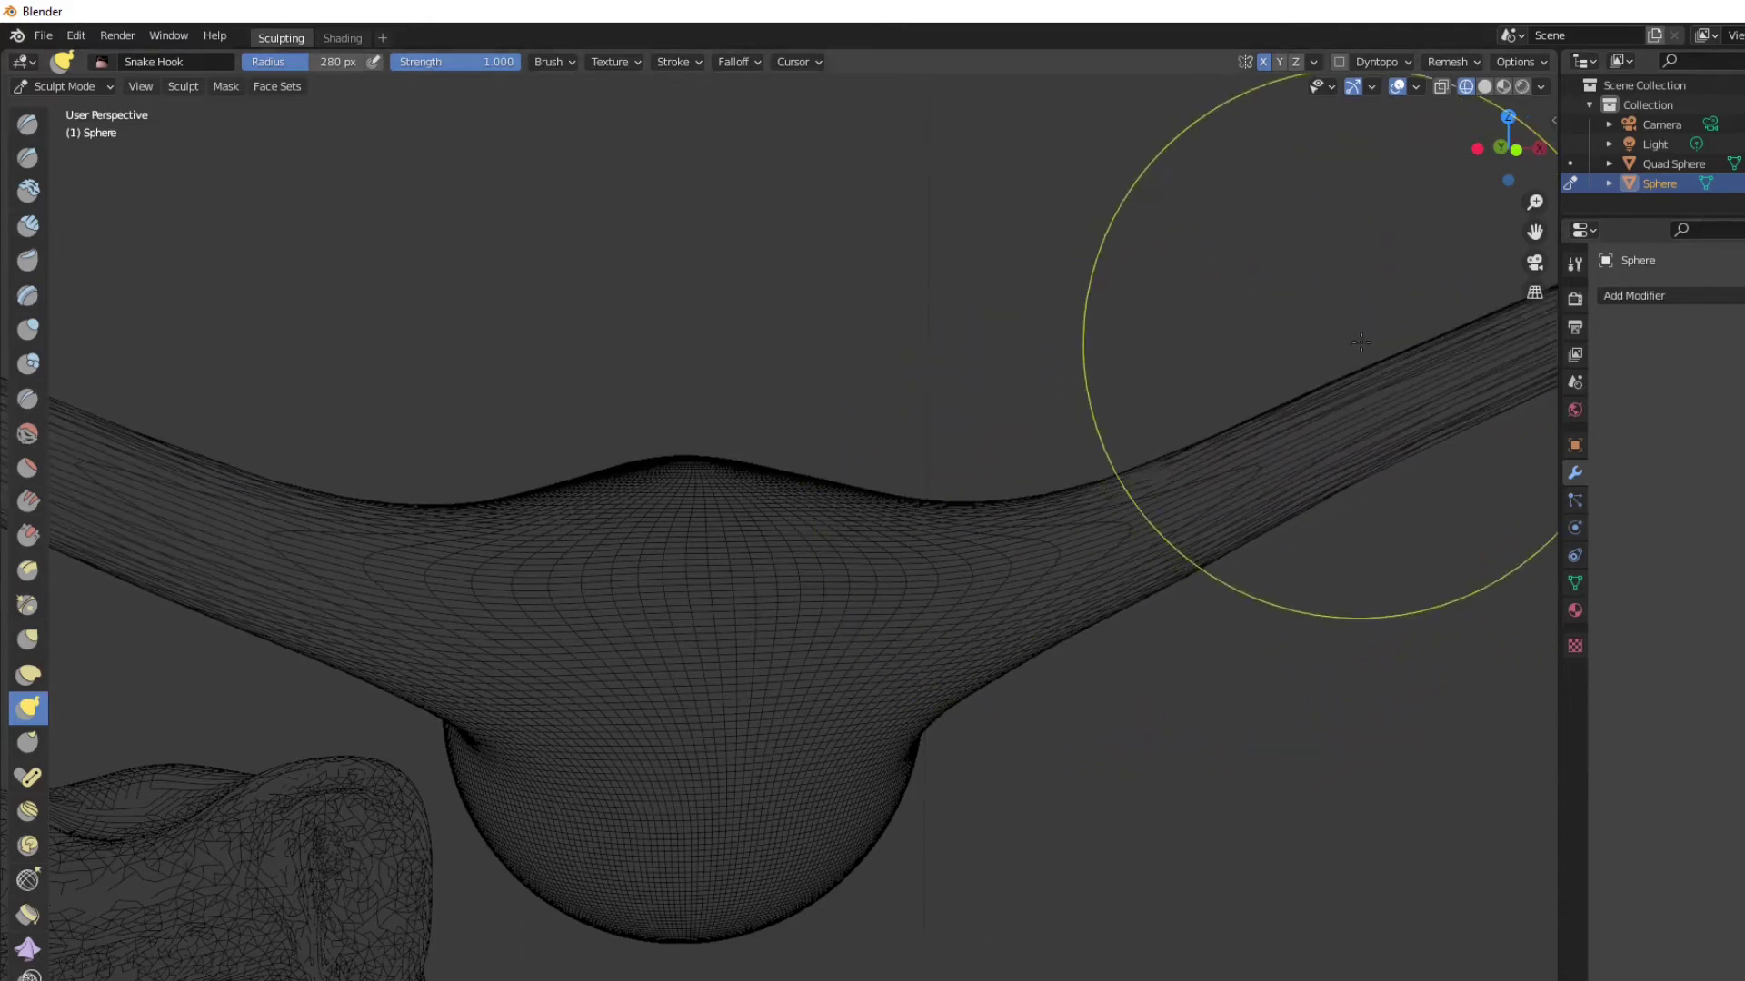
{"action": "scroll", "coordinate": [1356, 358], "scroll_direction": "down", "scroll_amount": 1}
{"action": "middle_click_drag", "start_coordinate": [1313, 442], "coordinate": [1045, 492], "text": "shift"}
{"action": "middle_click_drag", "start_coordinate": [1128, 568], "coordinate": [1083, 560]}
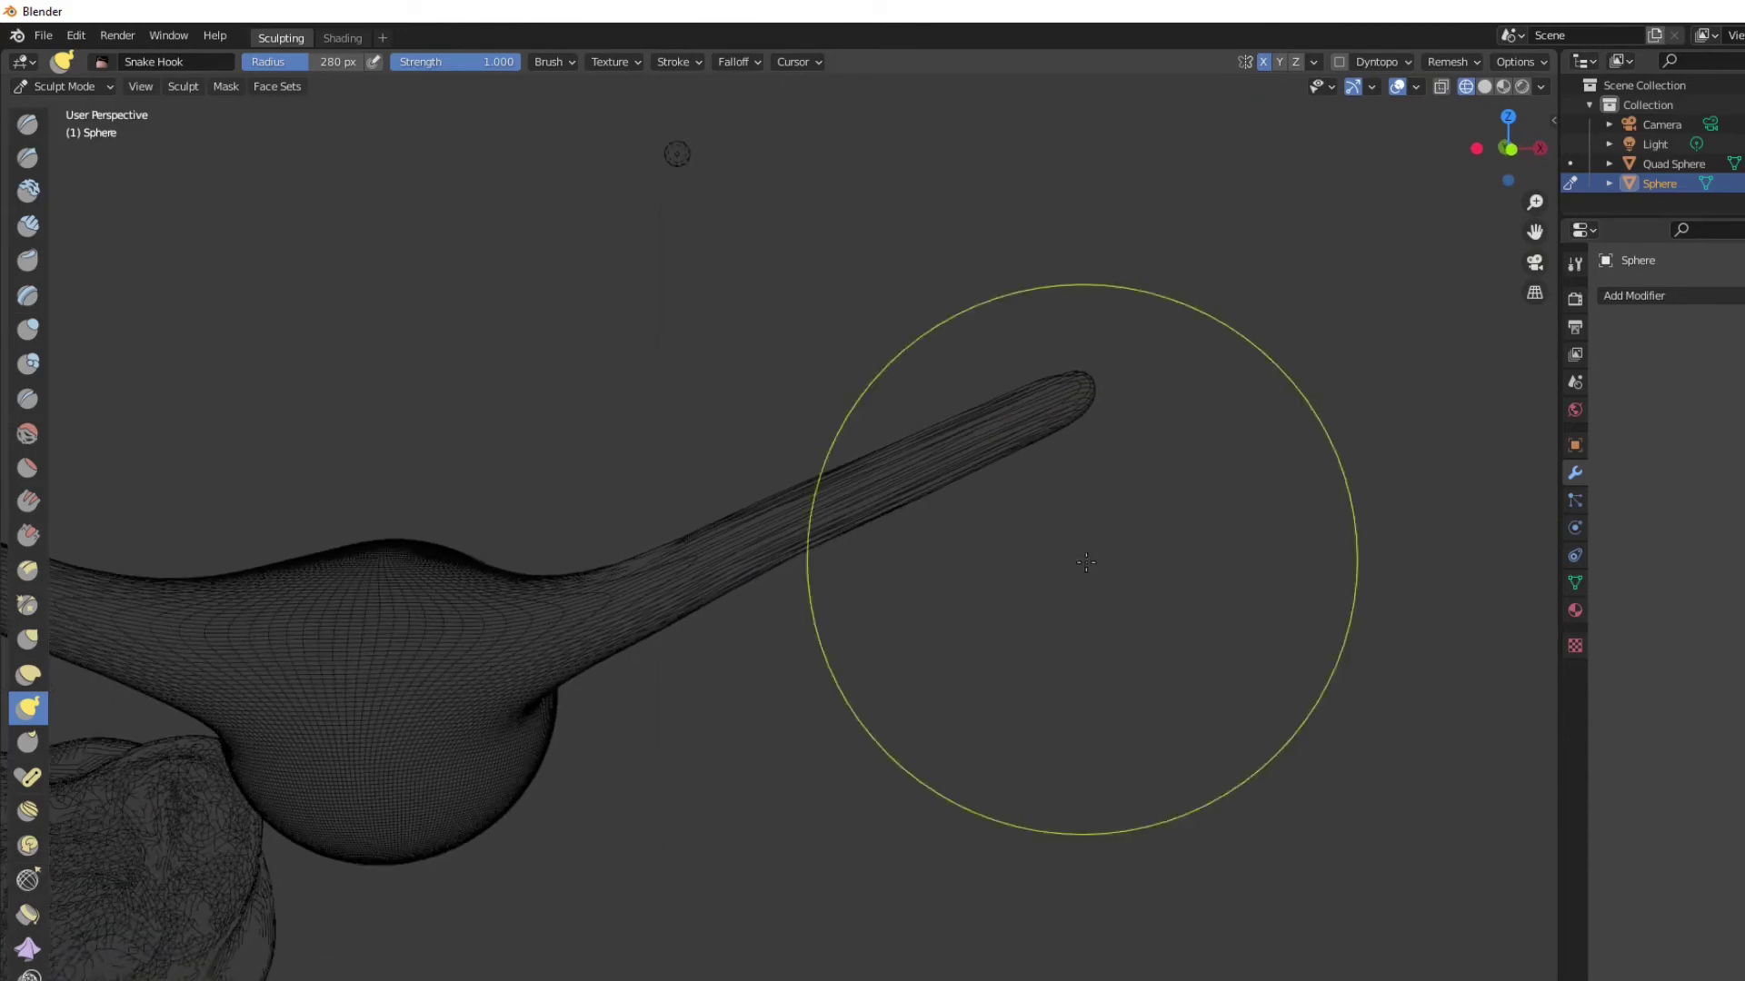
Examine the stretched faces along the horn in solid shading and compare them with the sculpted head
{"action": "scroll", "coordinate": [963, 602], "scroll_direction": "up", "scroll_amount": 3}
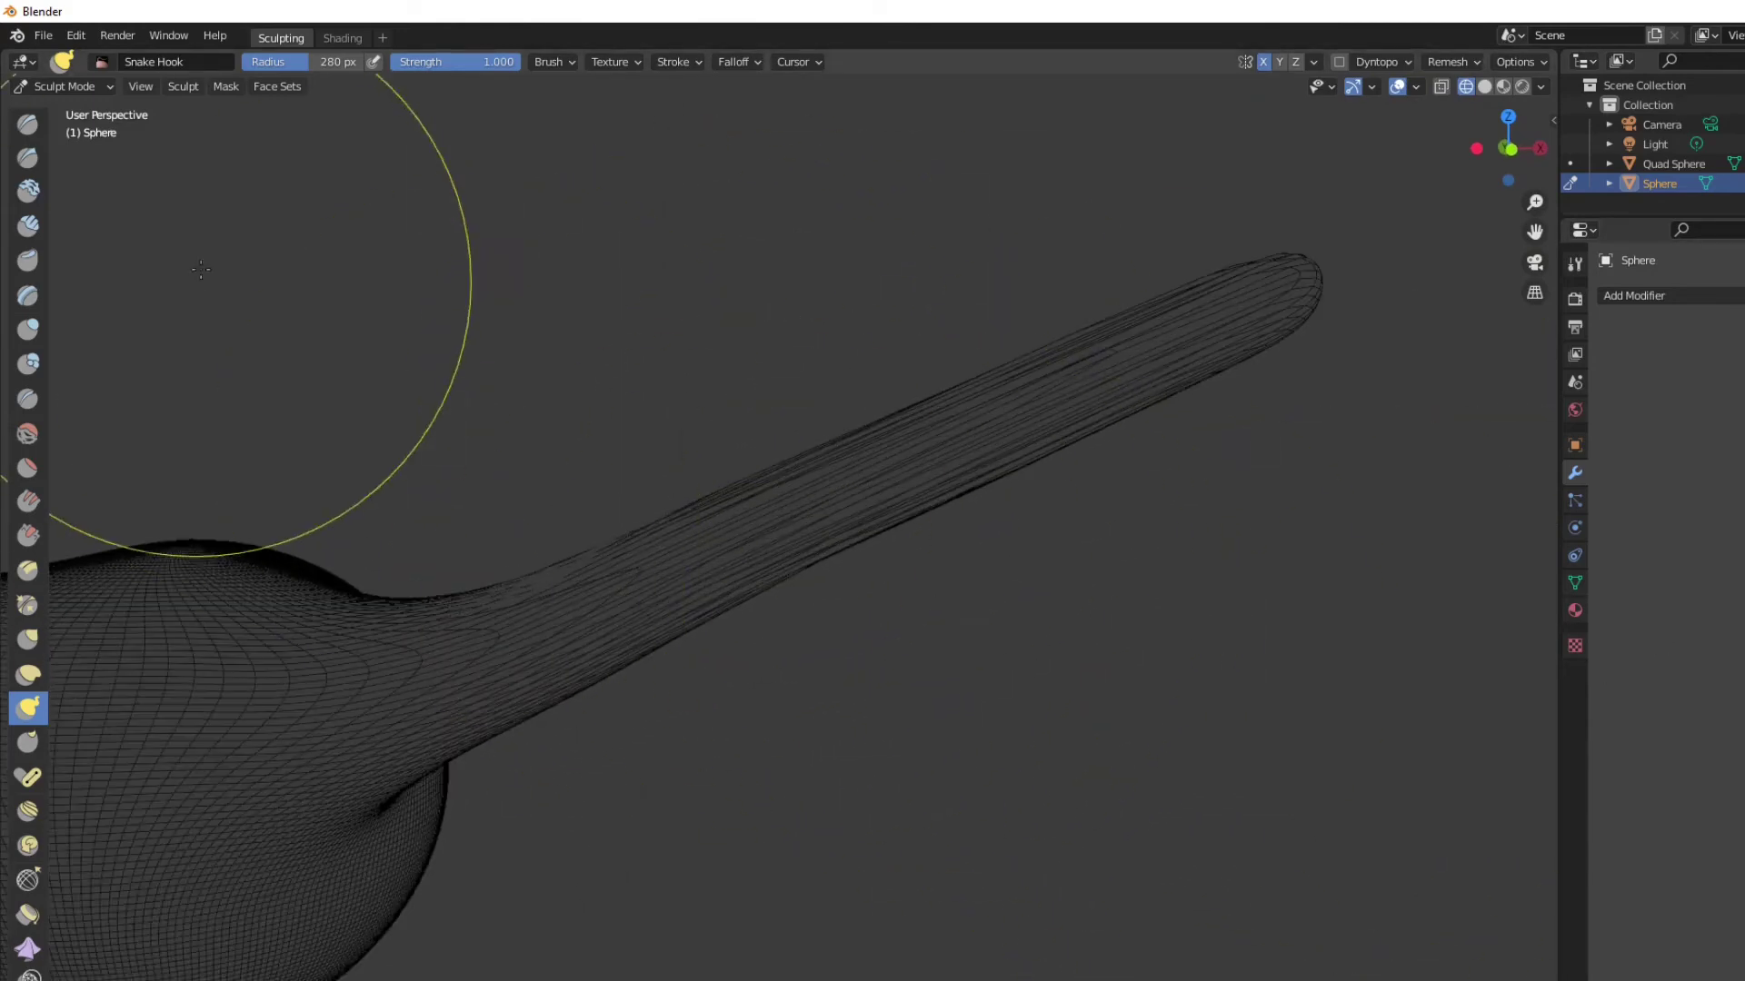
{"action": "left_click", "coordinate": [1484, 87]}
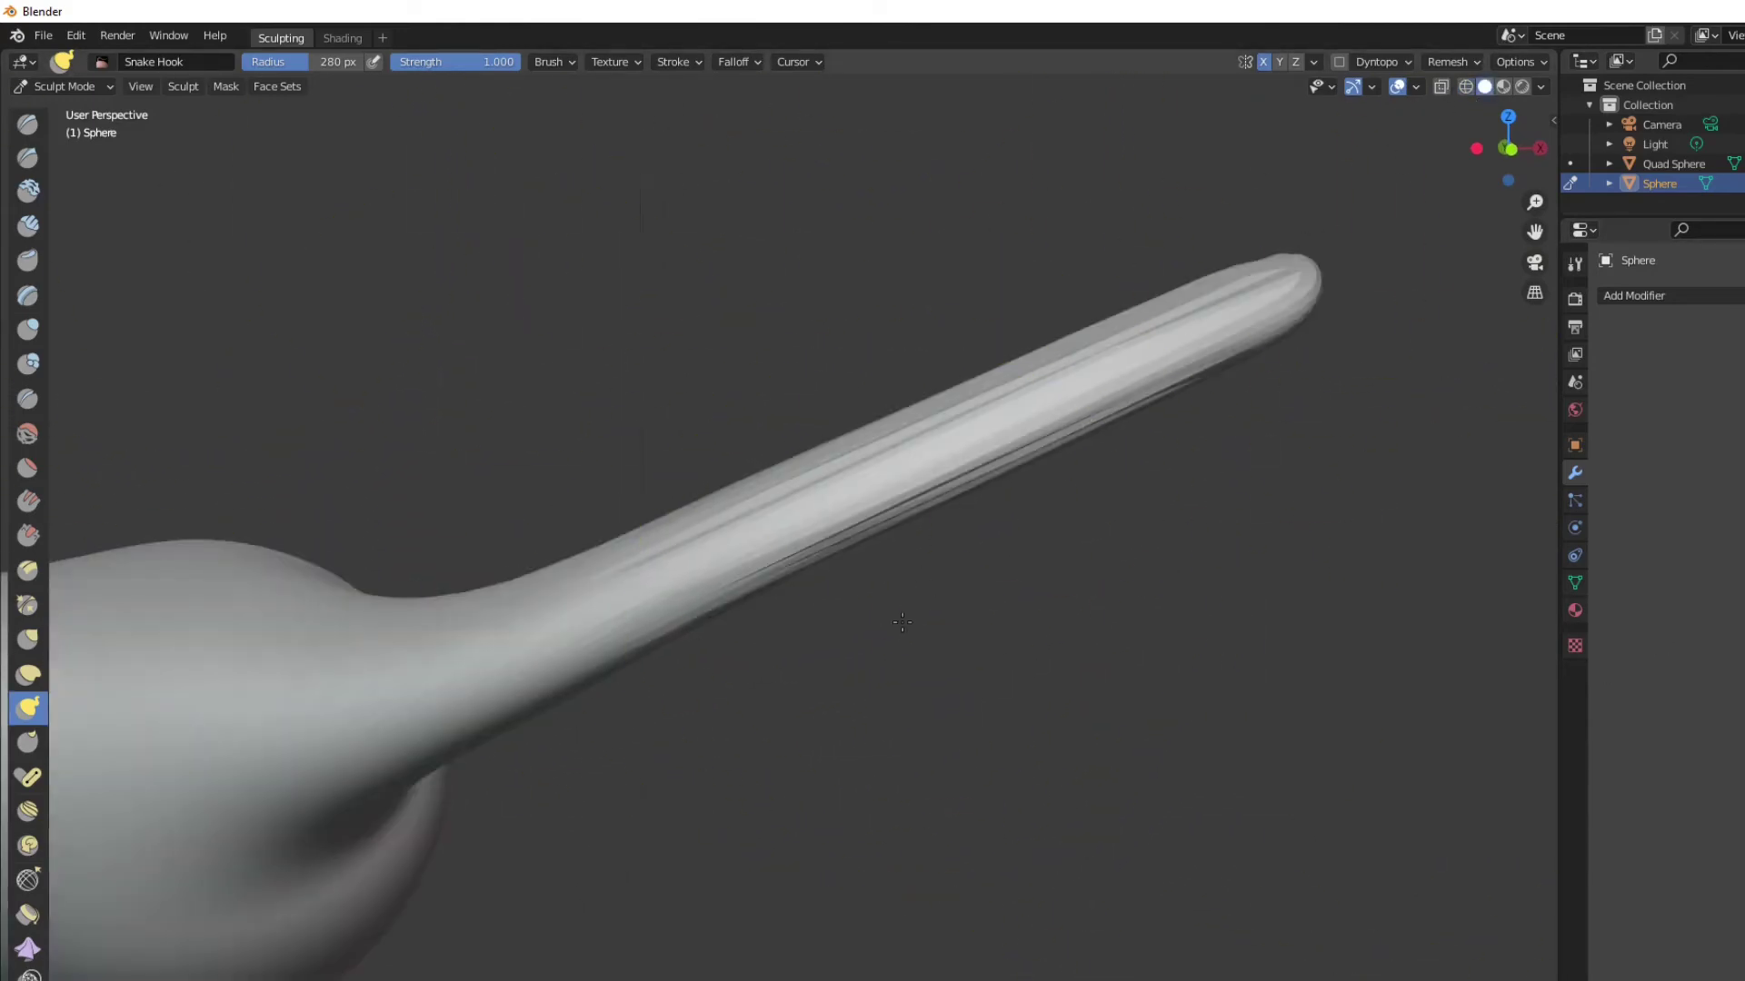
{"action": "middle_click_drag", "start_coordinate": [902, 621], "coordinate": [334, 289]}
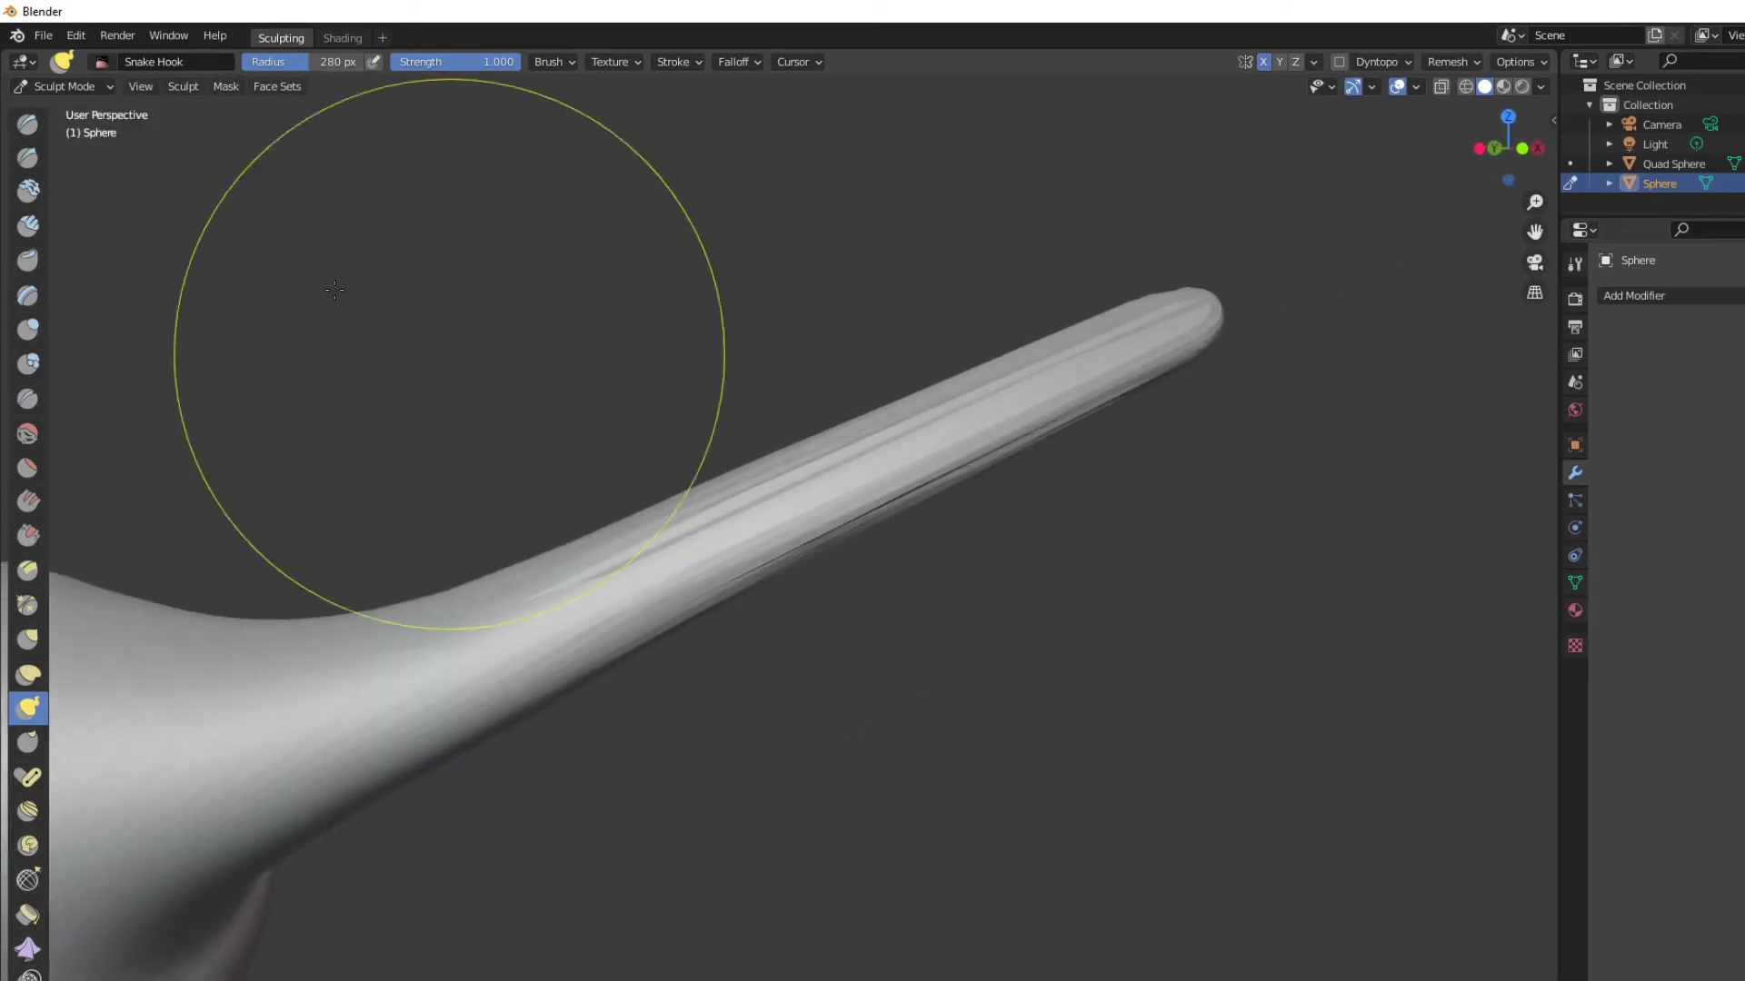
{"action": "mouse_move", "coordinate": [654, 642]}
{"action": "middle_mouse_down"}
{"action": "mouse_move", "coordinate": [582, 690]}
{"action": "mouse_move", "coordinate": [541, 675]}
{"action": "mouse_move", "coordinate": [650, 659]}
{"action": "mouse_move", "coordinate": [501, 681]}
{"action": "middle_mouse_up"}
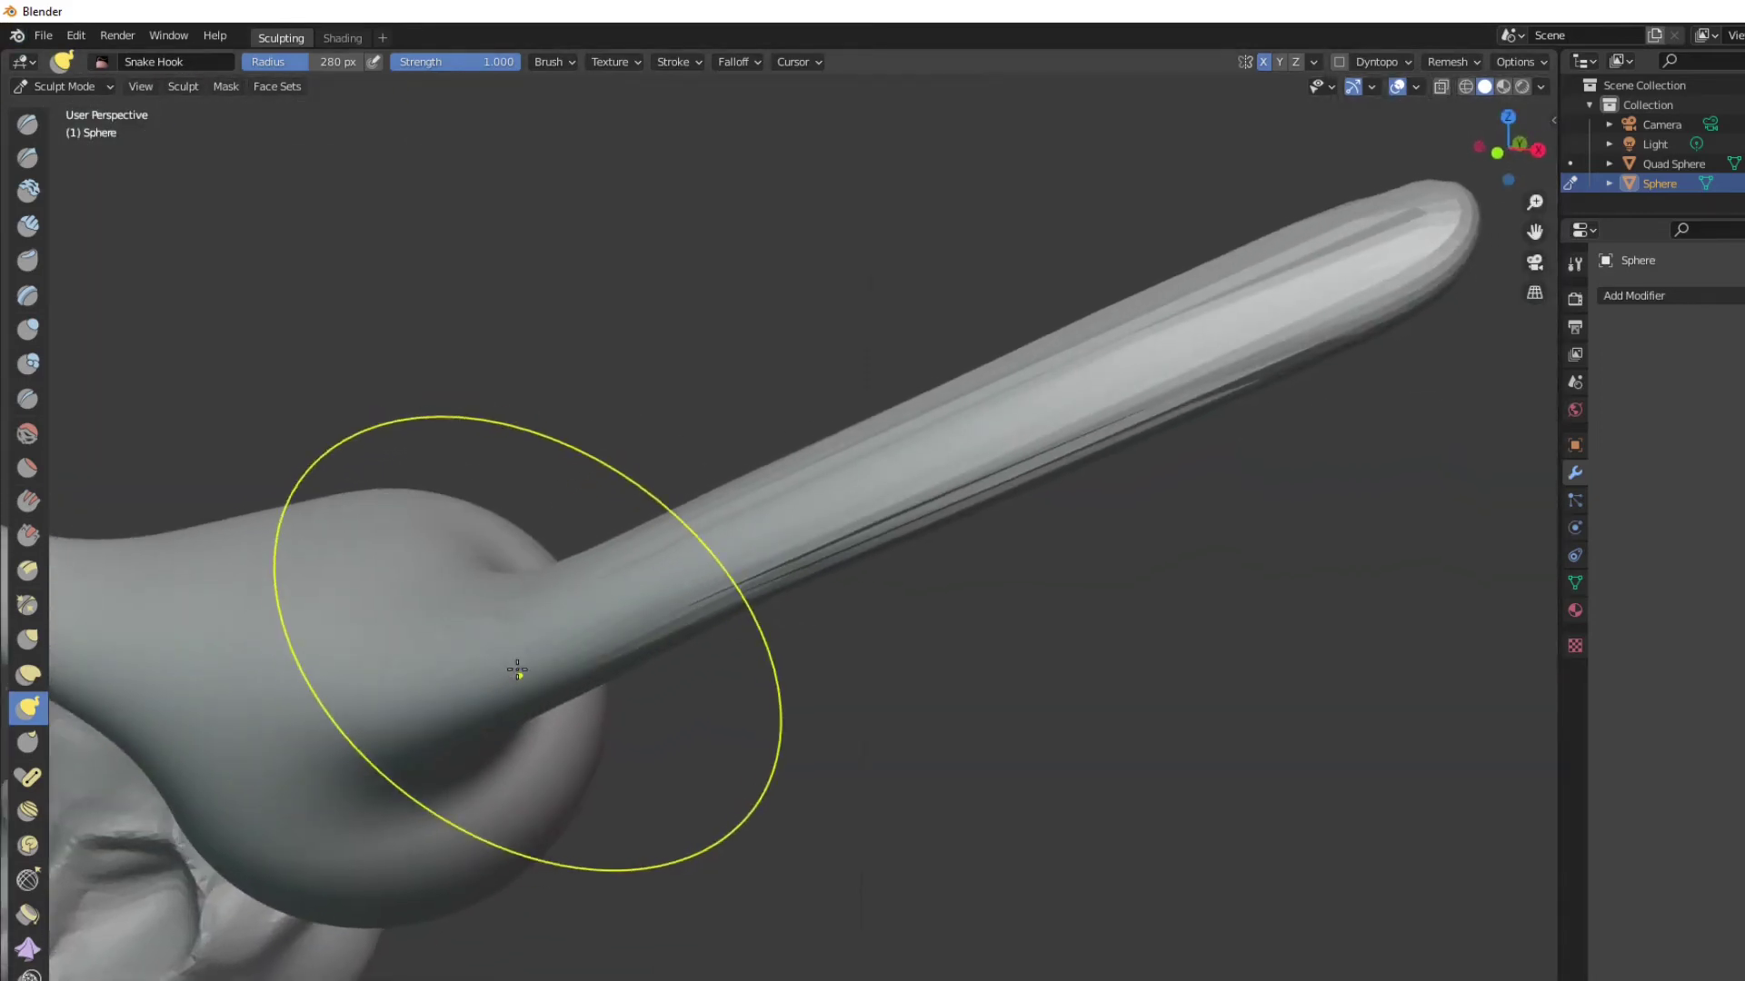
{"action": "mouse_move", "coordinate": [396, 650]}
{"action": "middle_mouse_down", "text": "shift"}
{"action": "mouse_move", "coordinate": [997, 491]}
{"action": "mouse_move", "coordinate": [1351, 172]}
{"action": "mouse_move", "coordinate": [1390, 187]}
{"action": "middle_mouse_up", "text": "shift"}
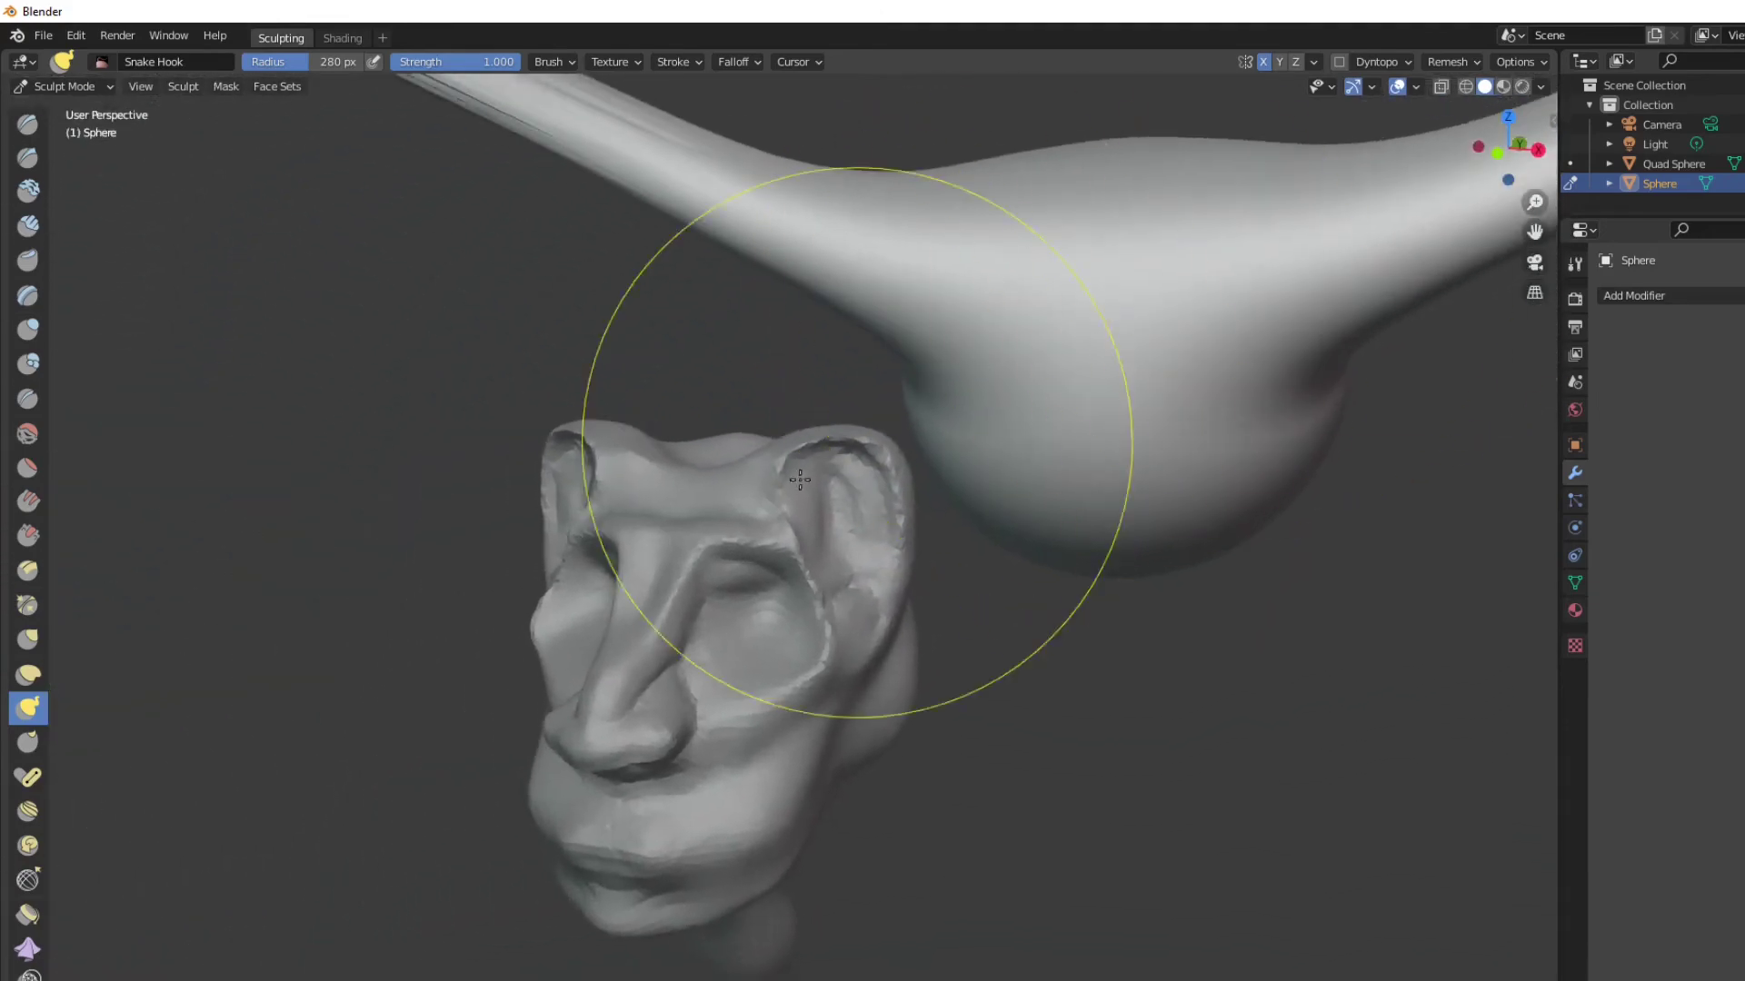
{"action": "scroll", "coordinate": [545, 550], "scroll_direction": "up", "scroll_amount": 4}
{"action": "middle_click_drag", "start_coordinate": [509, 556], "coordinate": [1072, 713], "text": "shift"}
{"action": "middle_click_drag", "start_coordinate": [890, 627], "coordinate": [942, 635]}
{"action": "scroll", "coordinate": [908, 646], "scroll_direction": "down", "scroll_amount": 6}
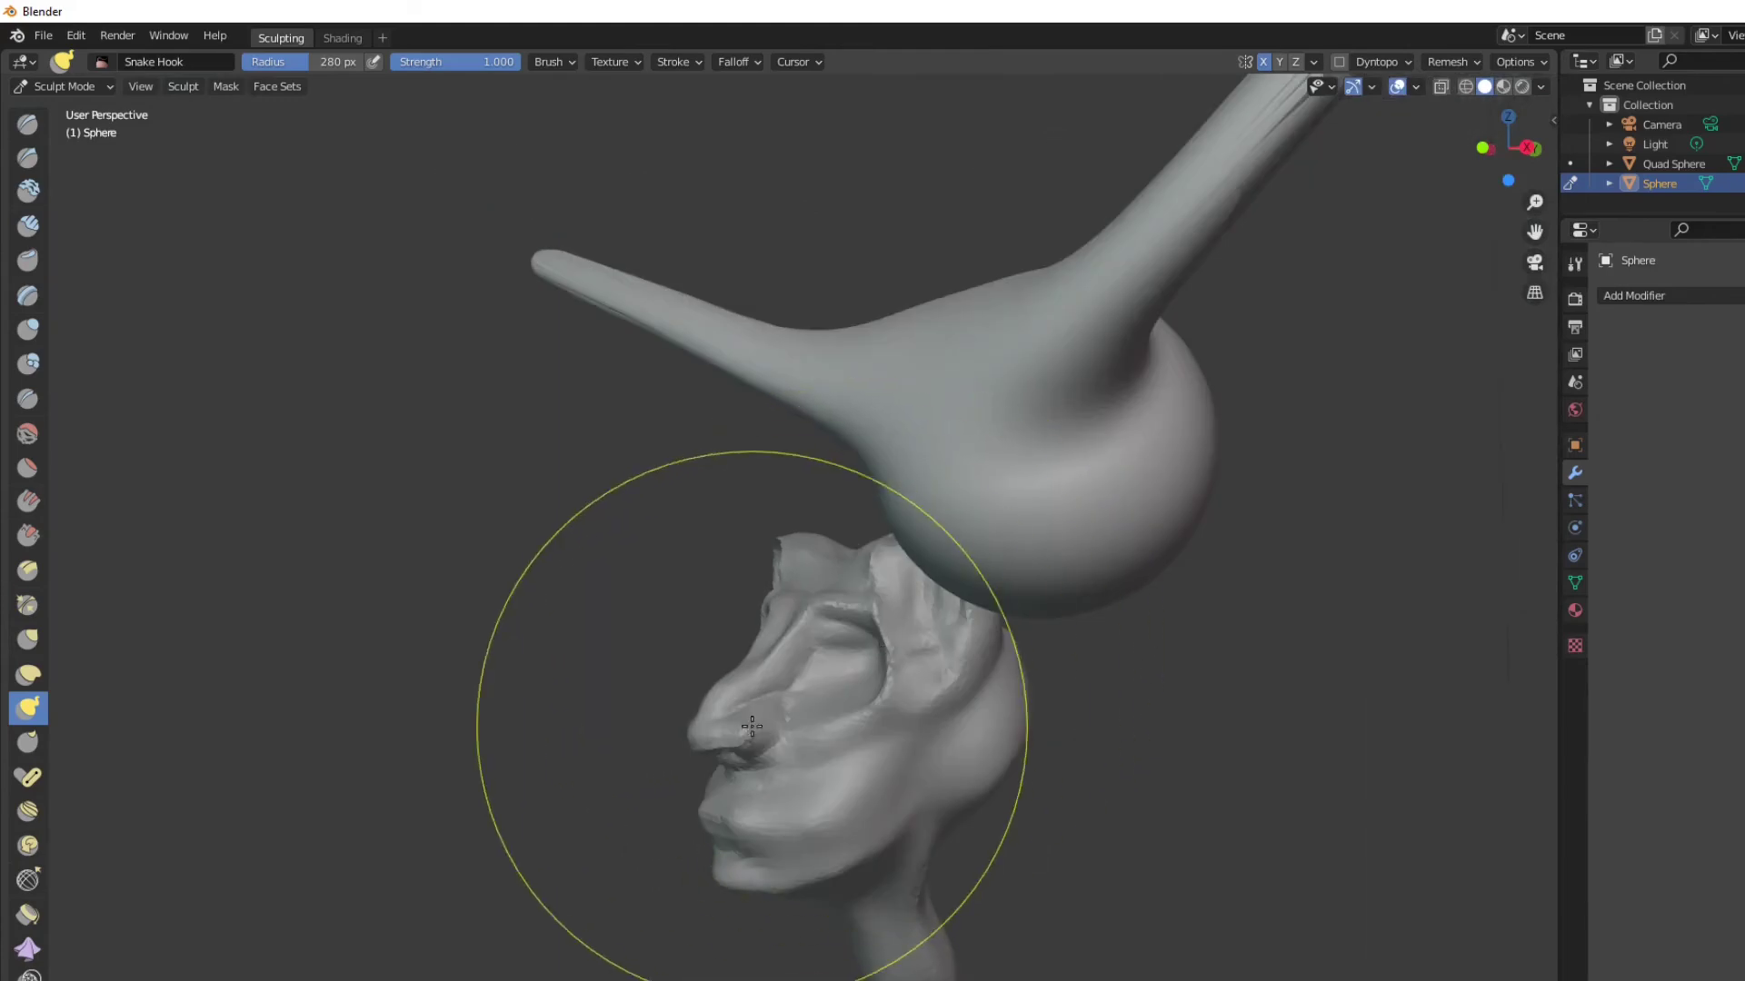
Examine the forehead and brow surface of the head at different zoom levels
{"action": "middle_click_drag", "start_coordinate": [752, 725], "coordinate": [818, 590]}
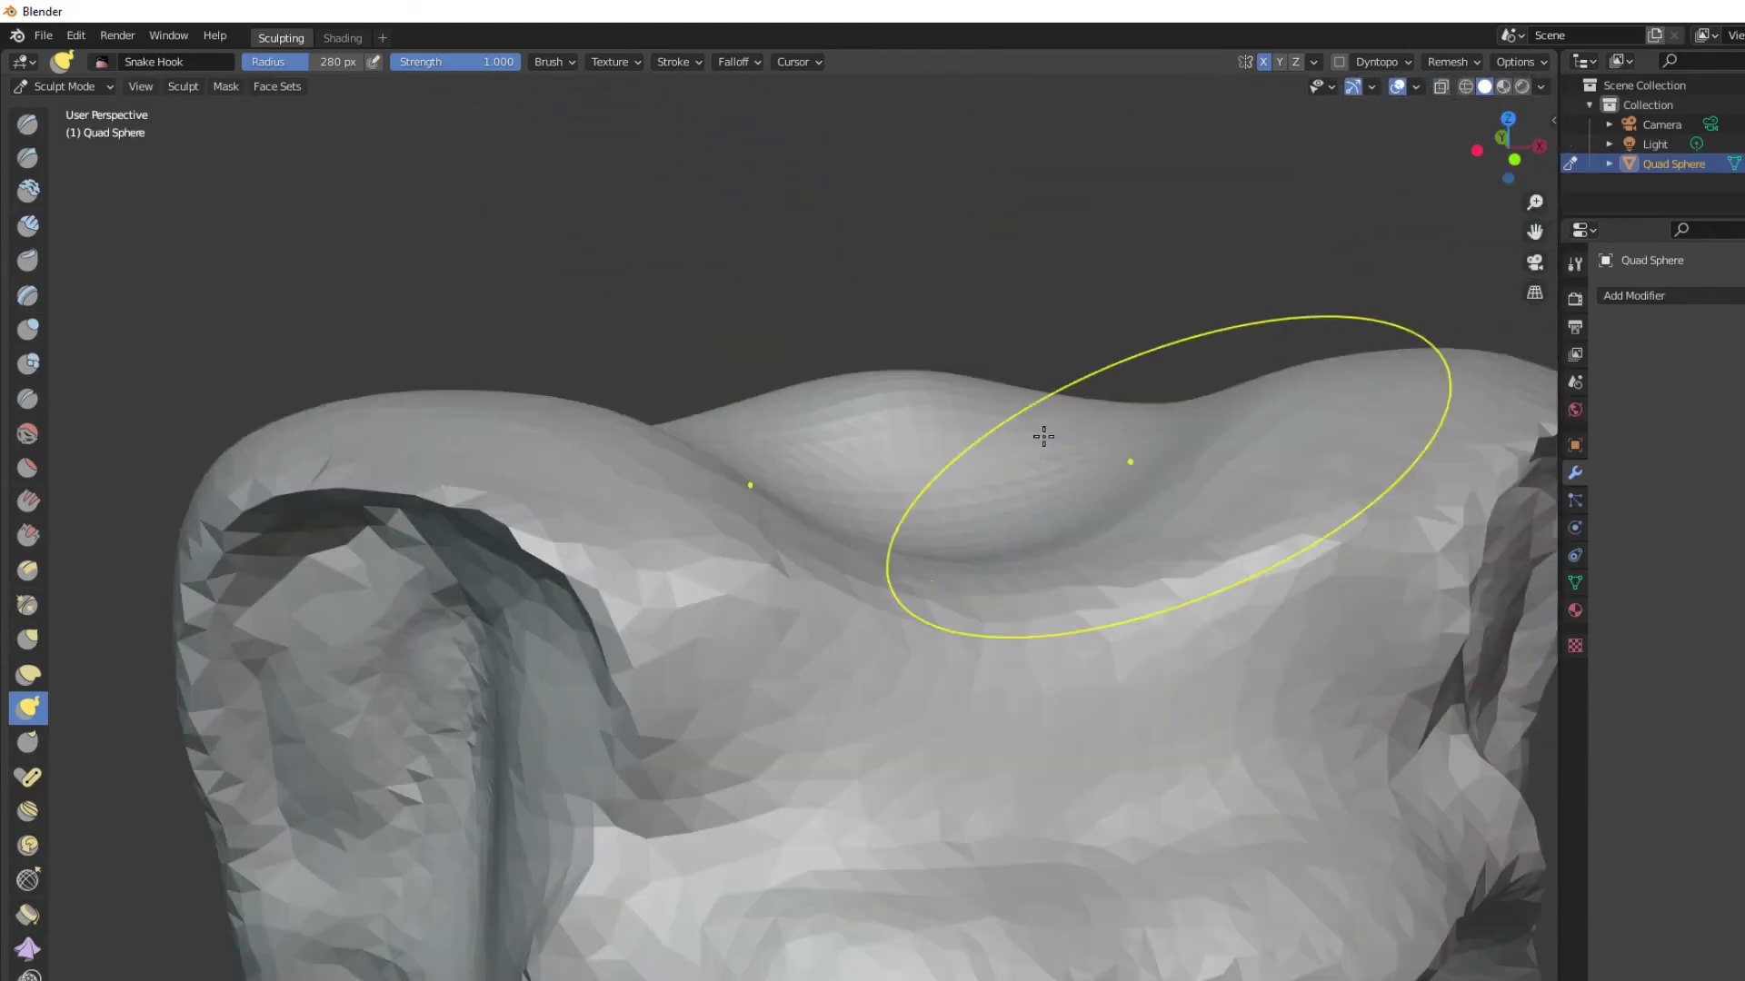
{"action": "scroll", "coordinate": [993, 503], "scroll_direction": "down", "scroll_amount": 4}
{"action": "scroll", "coordinate": [790, 564], "scroll_direction": "up", "scroll_amount": 3}
{"action": "scroll", "coordinate": [833, 581], "scroll_direction": "down", "scroll_amount": 3}
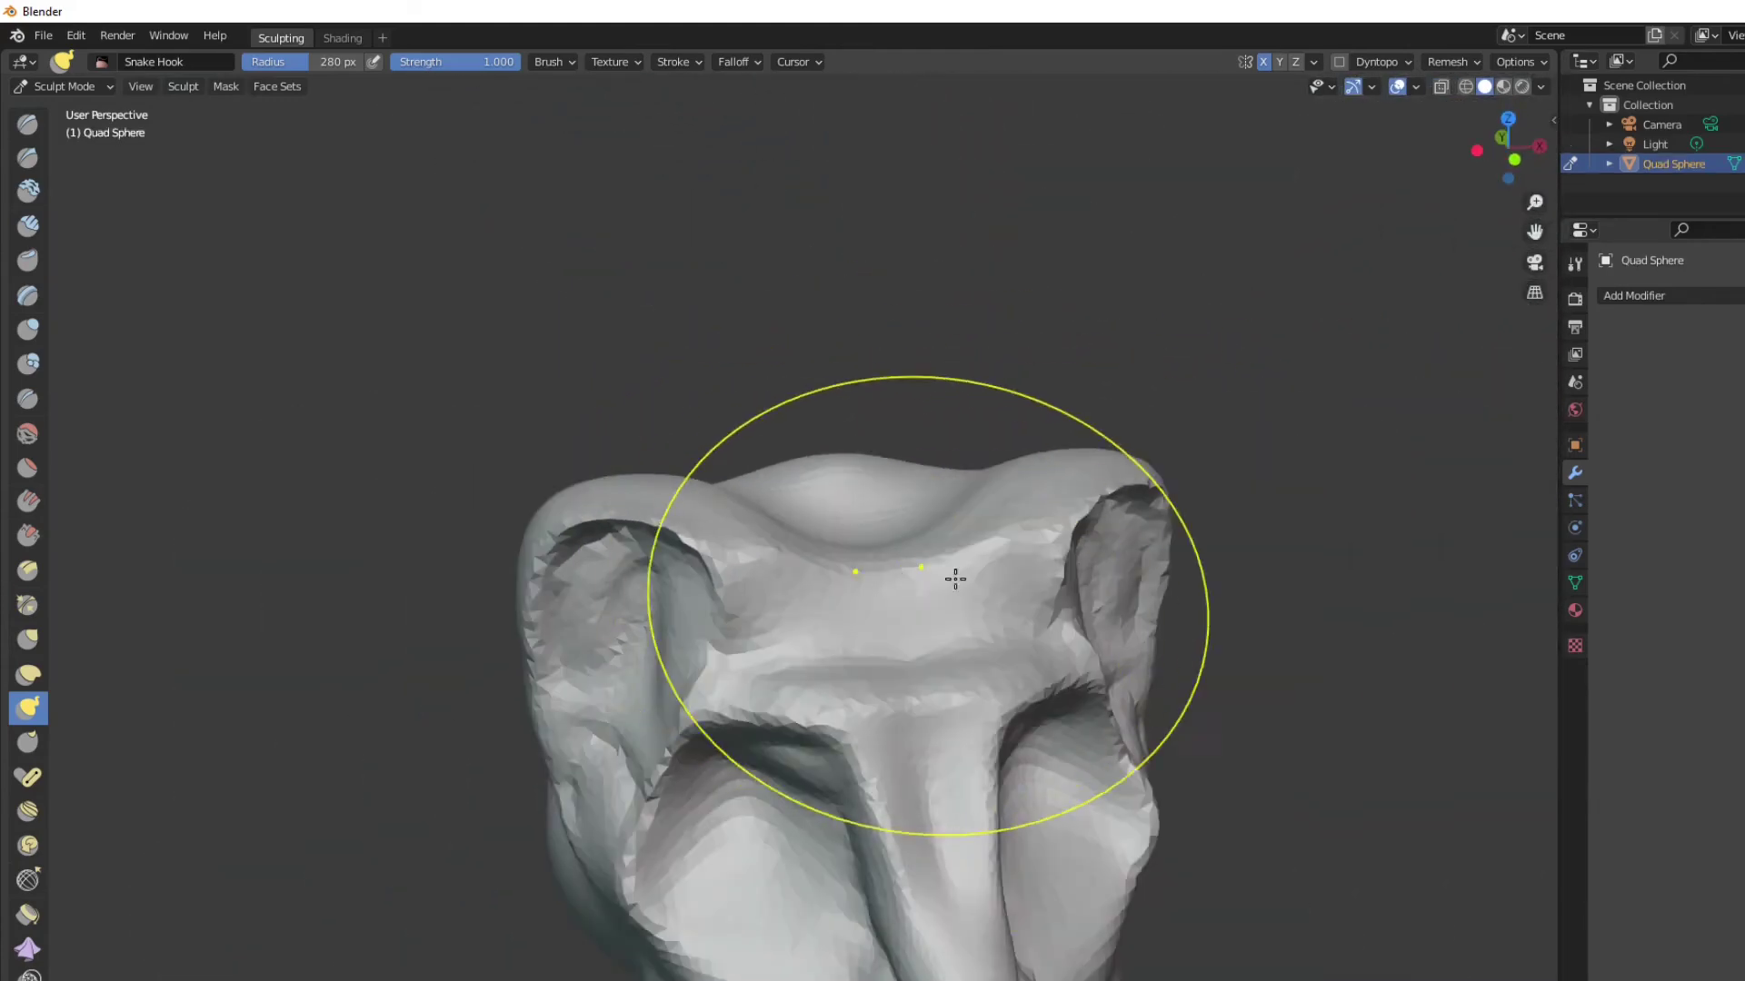
{"action": "scroll", "coordinate": [818, 780], "scroll_direction": "down", "scroll_amount": 5}
{"action": "scroll", "coordinate": [814, 767], "scroll_direction": "up", "scroll_amount": 6}
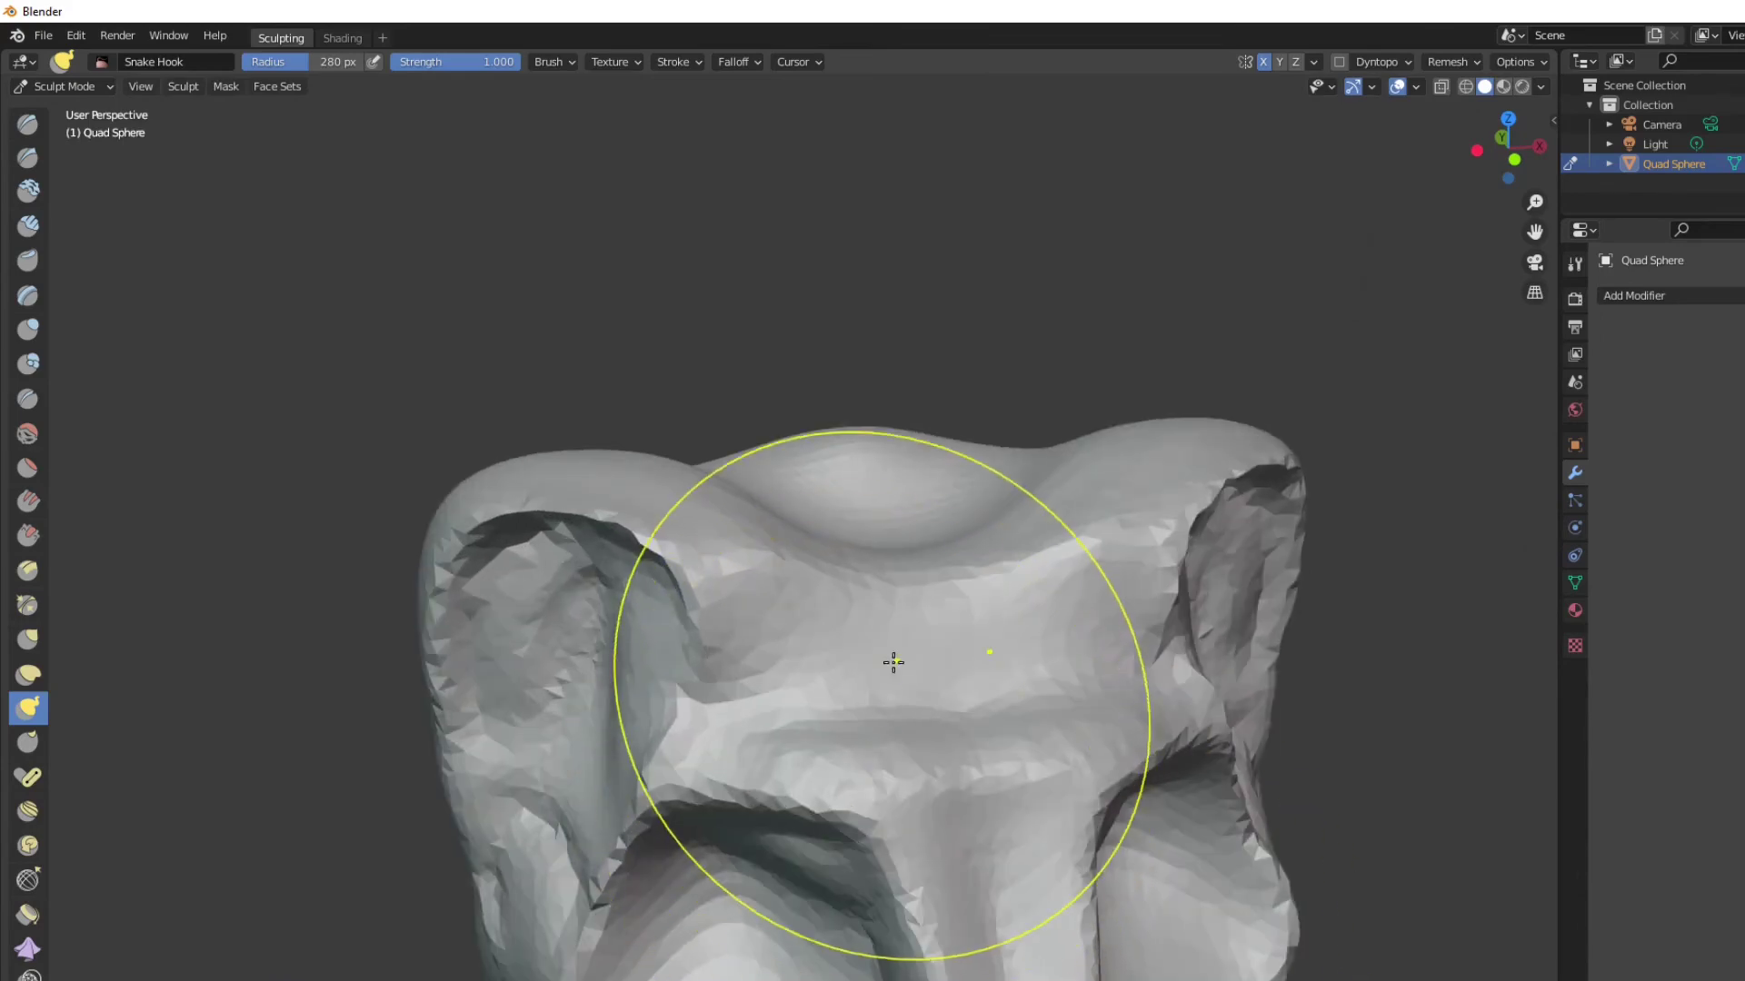
{"action": "scroll", "coordinate": [677, 584], "scroll_direction": "up", "scroll_amount": 5}
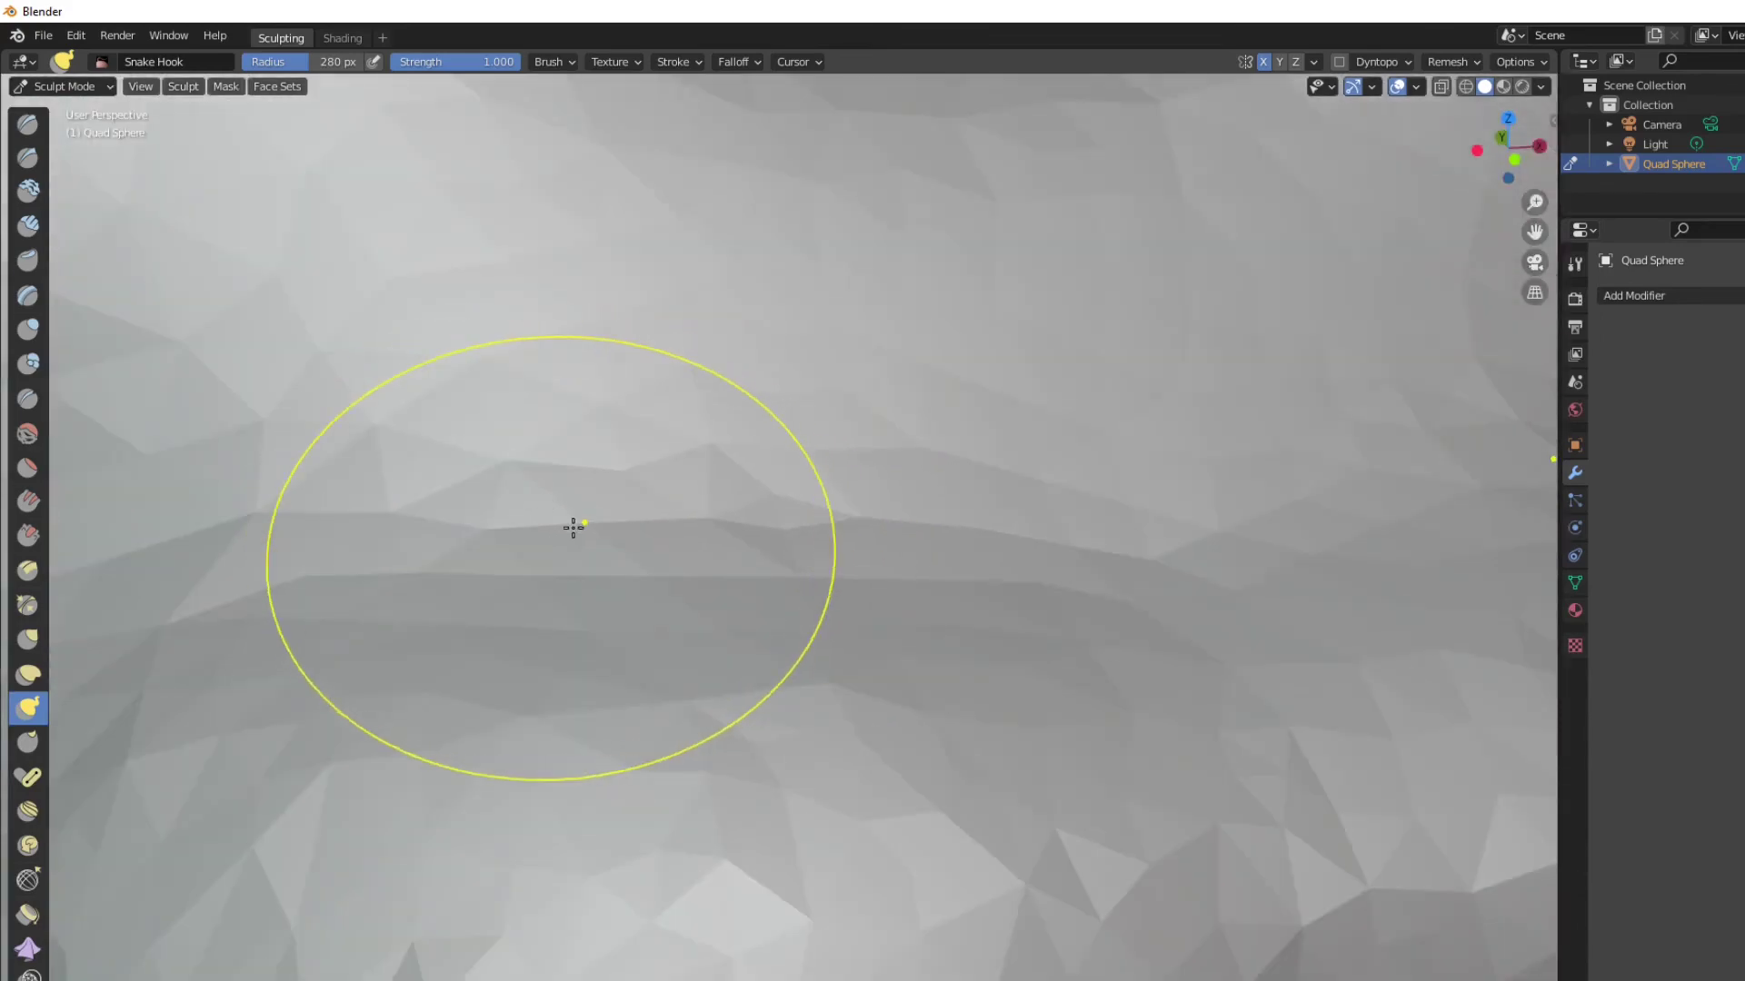
{"action": "scroll", "coordinate": [558, 513], "scroll_direction": "down", "scroll_amount": 6}
{"action": "middle_click_drag", "start_coordinate": [573, 506], "coordinate": [565, 437]}
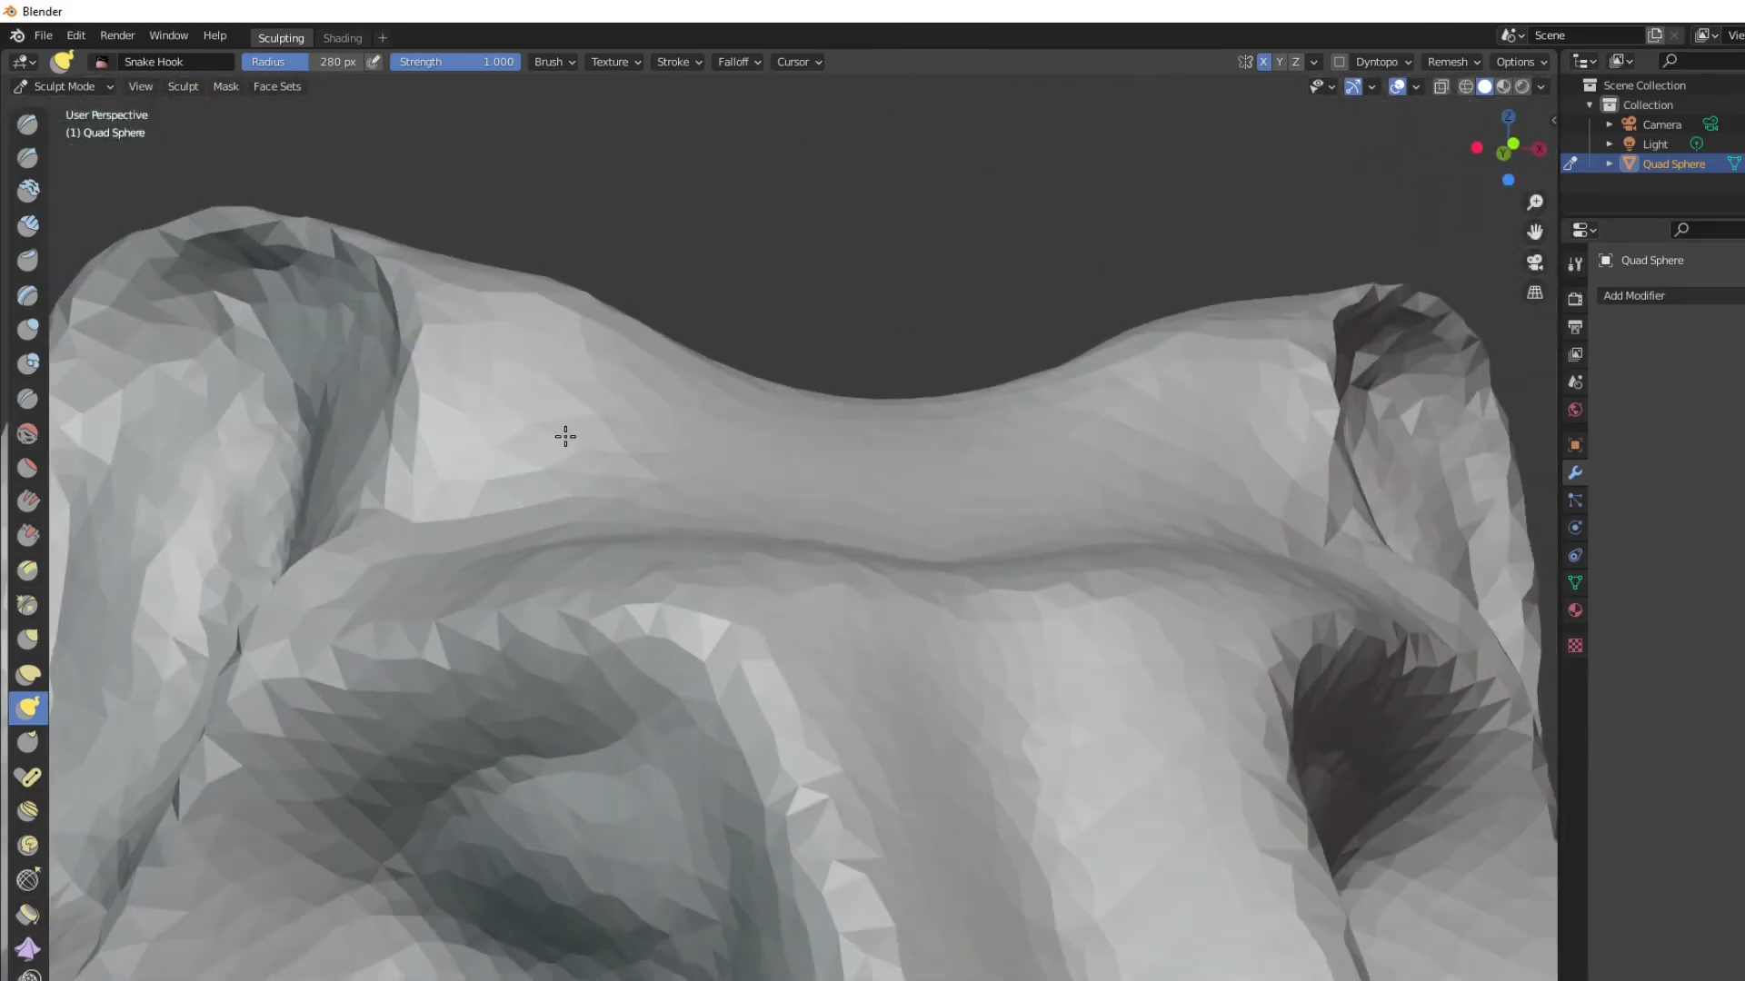
Raise a small mirrored bump on each side of the forehead with the Draw brush at a 133 px radius
{"action": "left_click", "coordinate": [27, 124]}
{"action": "middle_click_drag", "start_coordinate": [517, 370], "coordinate": [571, 502]}
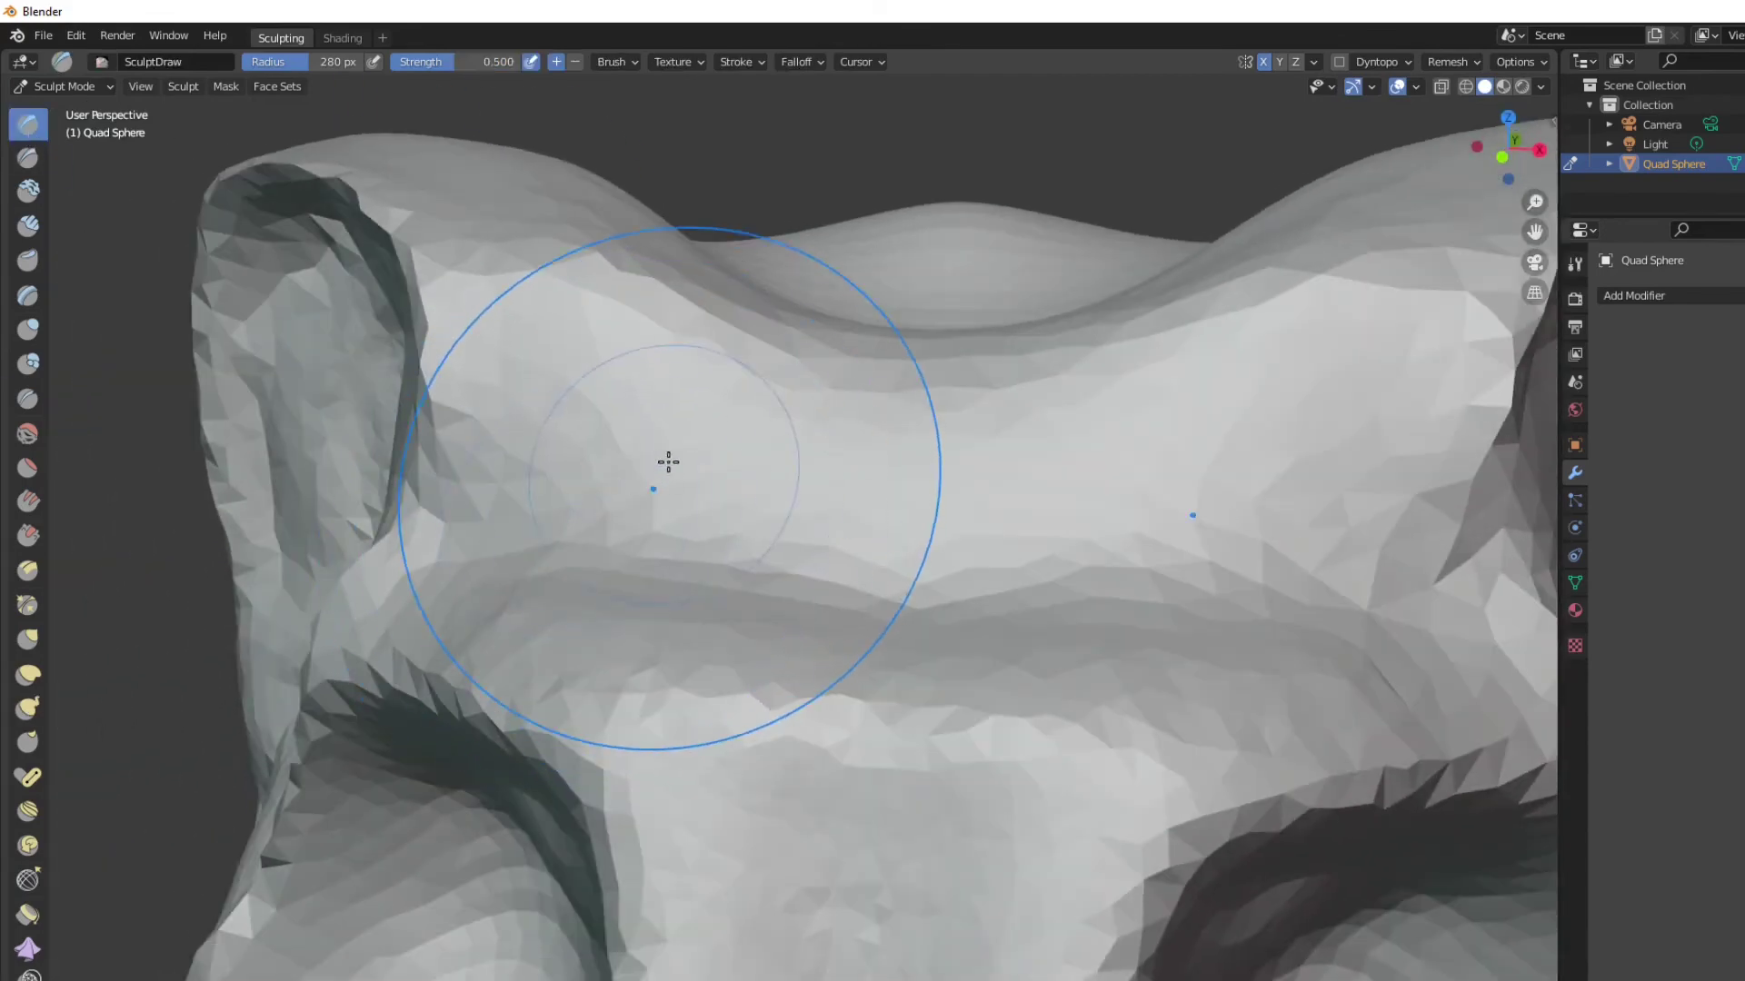
{"action": "key", "text": "f"}
{"action": "mouse_move", "coordinate": [573, 488]}
{"action": "left_mouse_down"}
{"action": "mouse_move", "coordinate": [635, 603]}
{"action": "mouse_move", "coordinate": [541, 410]}
{"action": "mouse_move", "coordinate": [705, 506]}
{"action": "mouse_move", "coordinate": [581, 509]}
{"action": "left_mouse_up"}
Crease around the base of both forehead bumps so they stand out as horn stubs above the brows
{"action": "left_click", "coordinate": [35, 401]}
{"action": "mouse_move", "coordinate": [443, 468]}
{"action": "middle_mouse_down"}
{"action": "mouse_move", "coordinate": [475, 506]}
{"action": "mouse_move", "coordinate": [523, 513]}
{"action": "middle_mouse_up"}
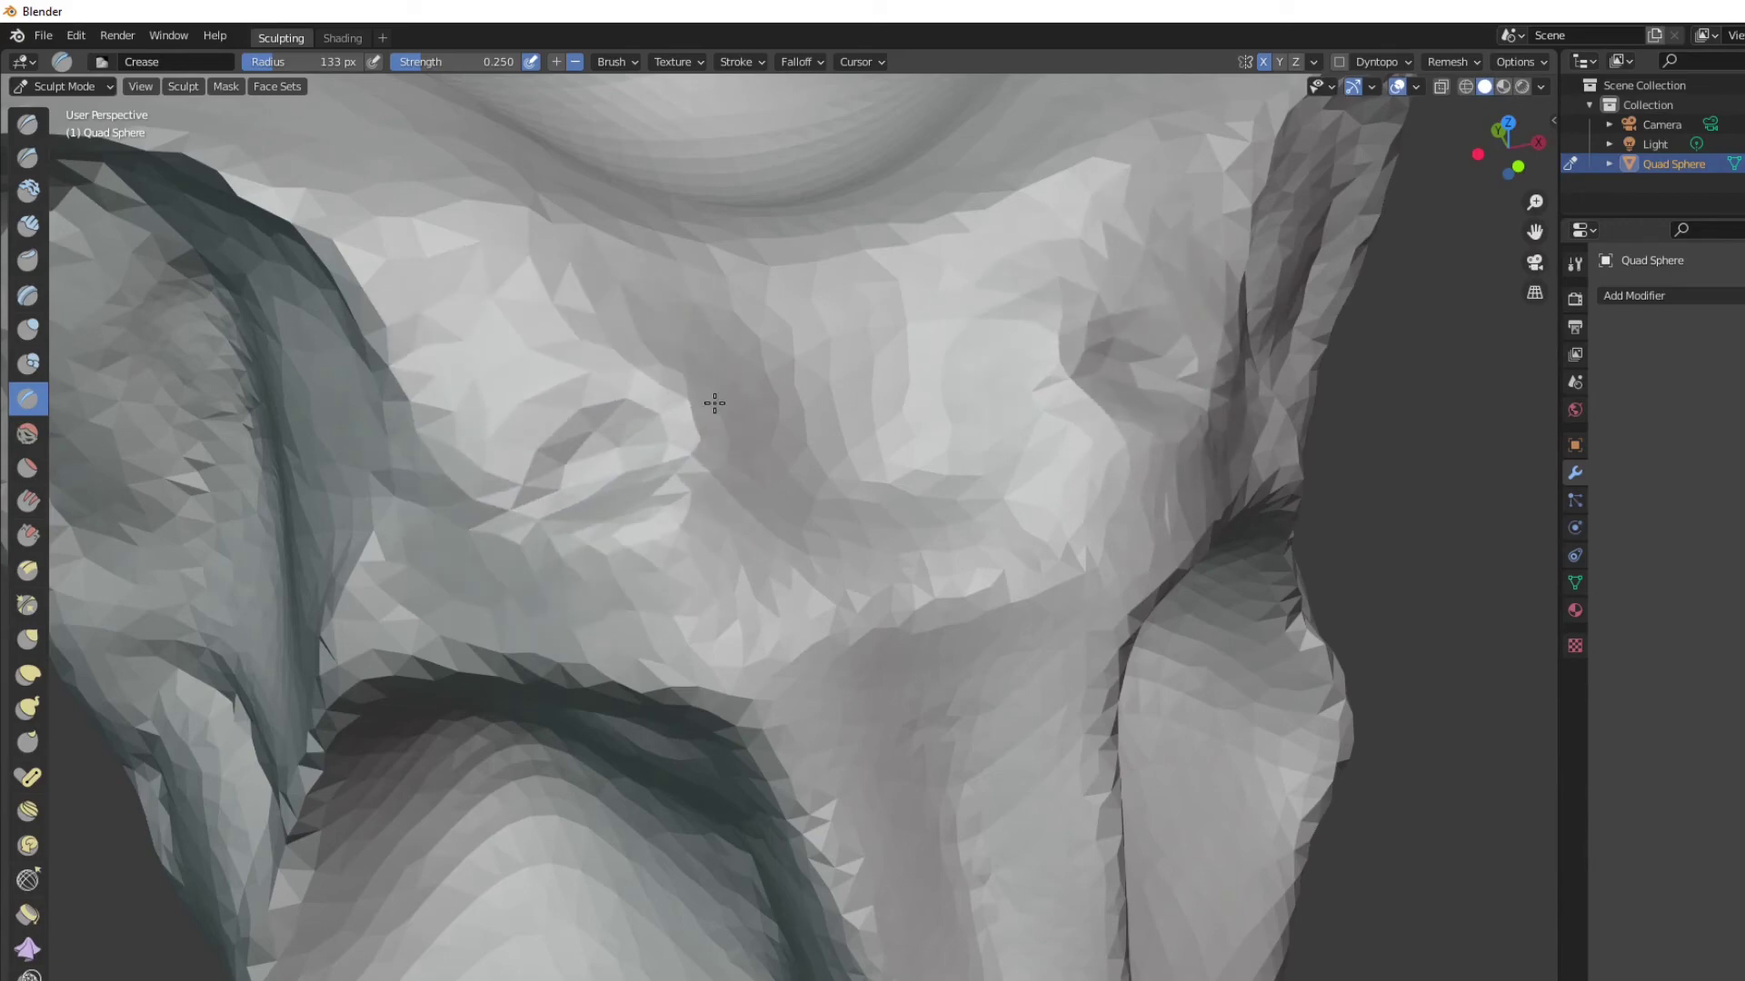
{"action": "left_click_drag", "start_coordinate": [714, 403], "coordinate": [530, 490]}
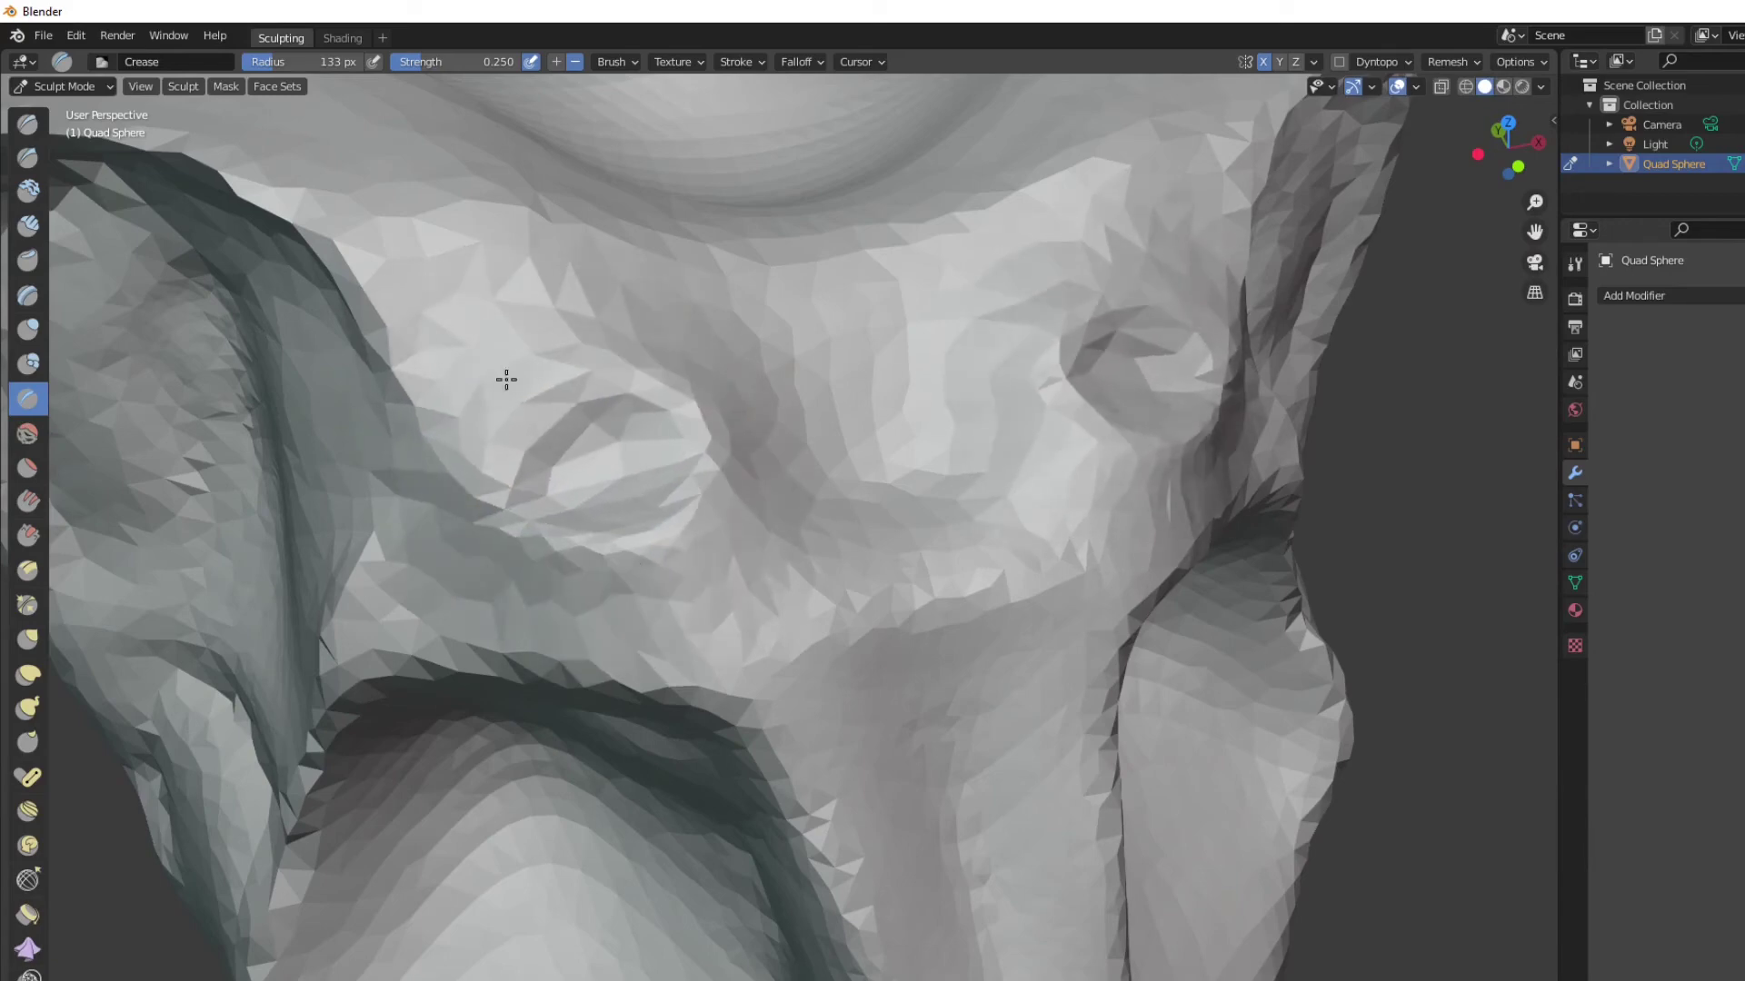
{"action": "left_click_drag", "start_coordinate": [631, 553], "coordinate": [713, 509]}
{"action": "scroll", "coordinate": [791, 471], "scroll_direction": "down", "scroll_amount": 3}
{"action": "mouse_move", "coordinate": [936, 563]}
{"action": "middle_mouse_down"}
{"action": "mouse_move", "coordinate": [927, 490]}
{"action": "mouse_move", "coordinate": [872, 455]}
{"action": "mouse_move", "coordinate": [815, 499]}
{"action": "middle_mouse_up"}
{"action": "scroll", "coordinate": [1246, 537], "scroll_direction": "up", "scroll_amount": 2}
{"action": "middle_click_drag", "start_coordinate": [1292, 521], "coordinate": [905, 611], "text": "shift"}
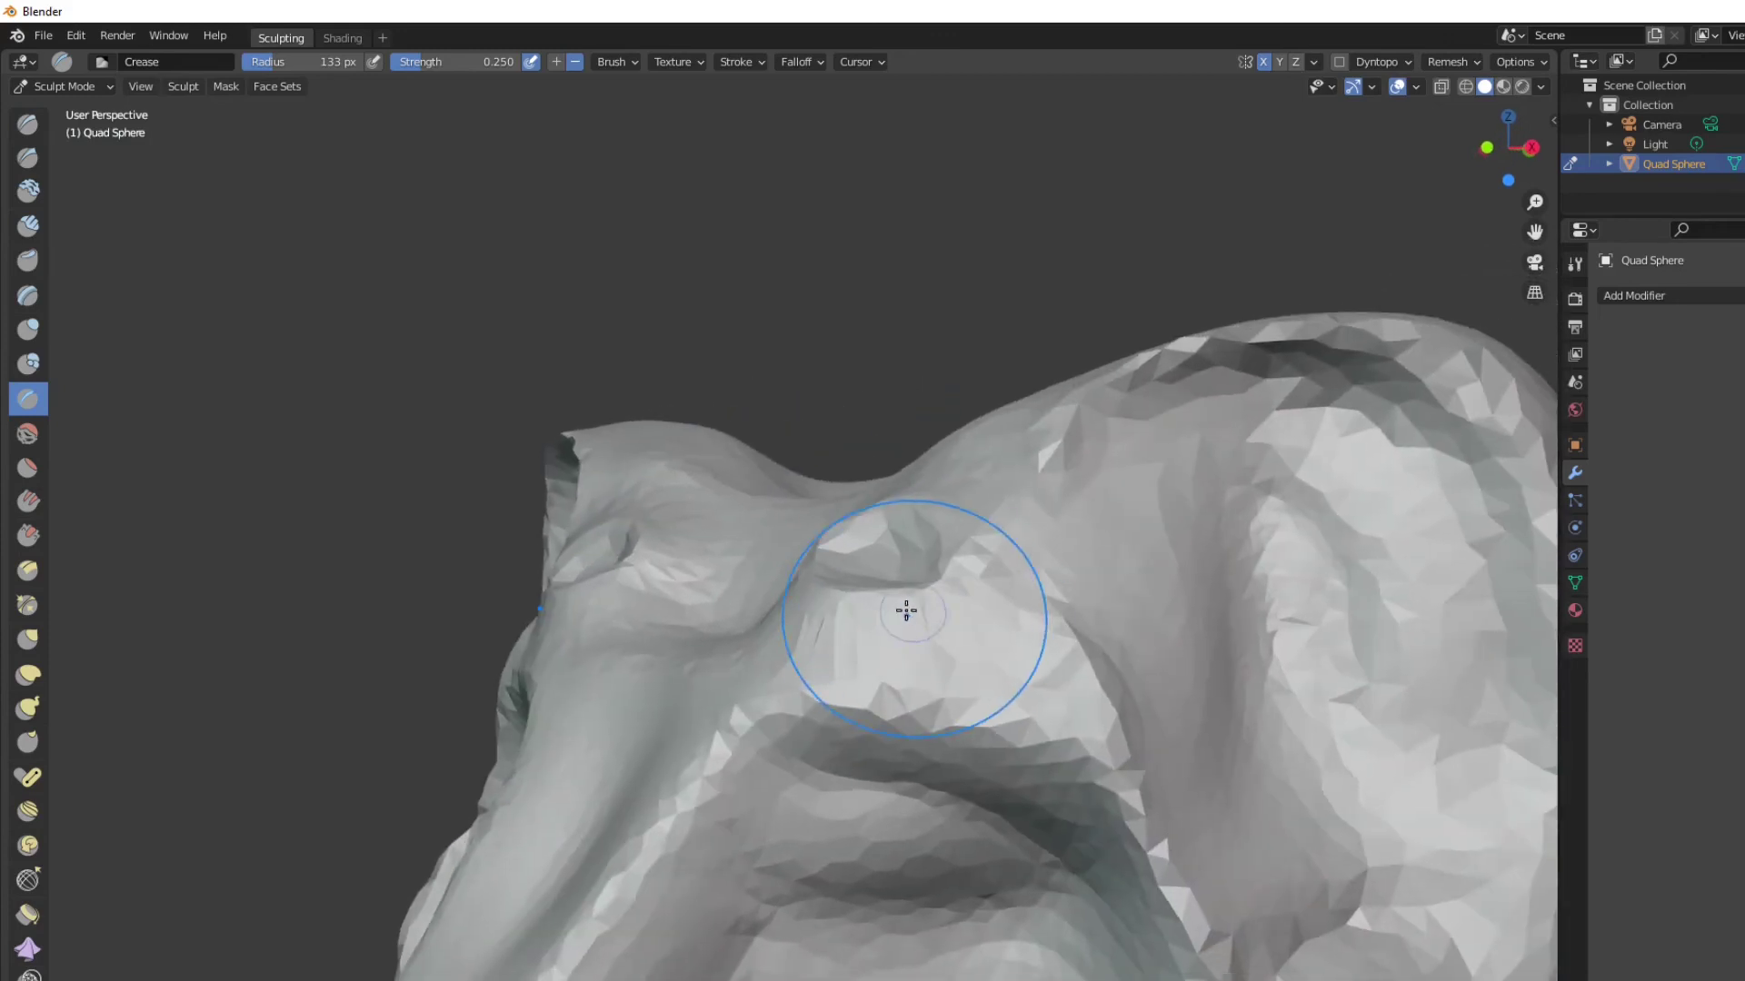
{"action": "left_click_drag", "start_coordinate": [911, 595], "coordinate": [964, 564]}
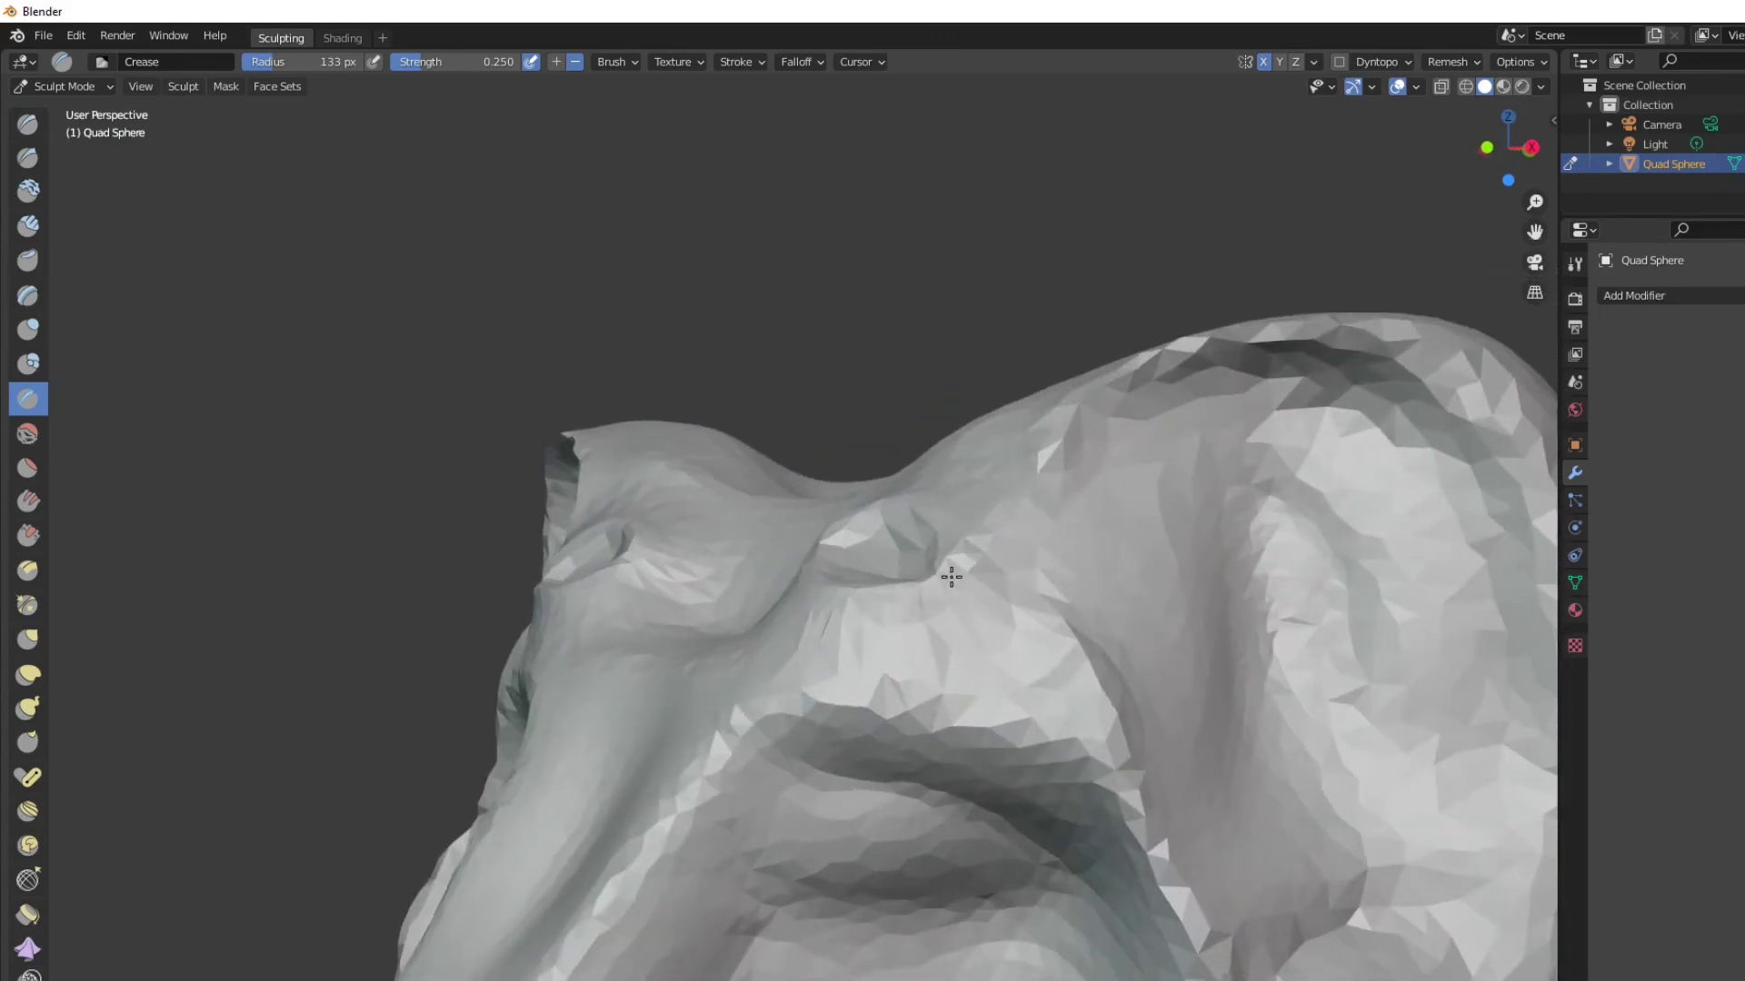
{"action": "left_click_drag", "start_coordinate": [923, 496], "coordinate": [868, 520]}
{"action": "scroll", "coordinate": [908, 542], "scroll_direction": "down", "scroll_amount": 3}
{"action": "mouse_move", "coordinate": [908, 542]}
{"action": "middle_mouse_down"}
{"action": "mouse_move", "coordinate": [1041, 568]}
{"action": "mouse_move", "coordinate": [1027, 468]}
{"action": "mouse_move", "coordinate": [1032, 573]}
{"action": "middle_mouse_up"}
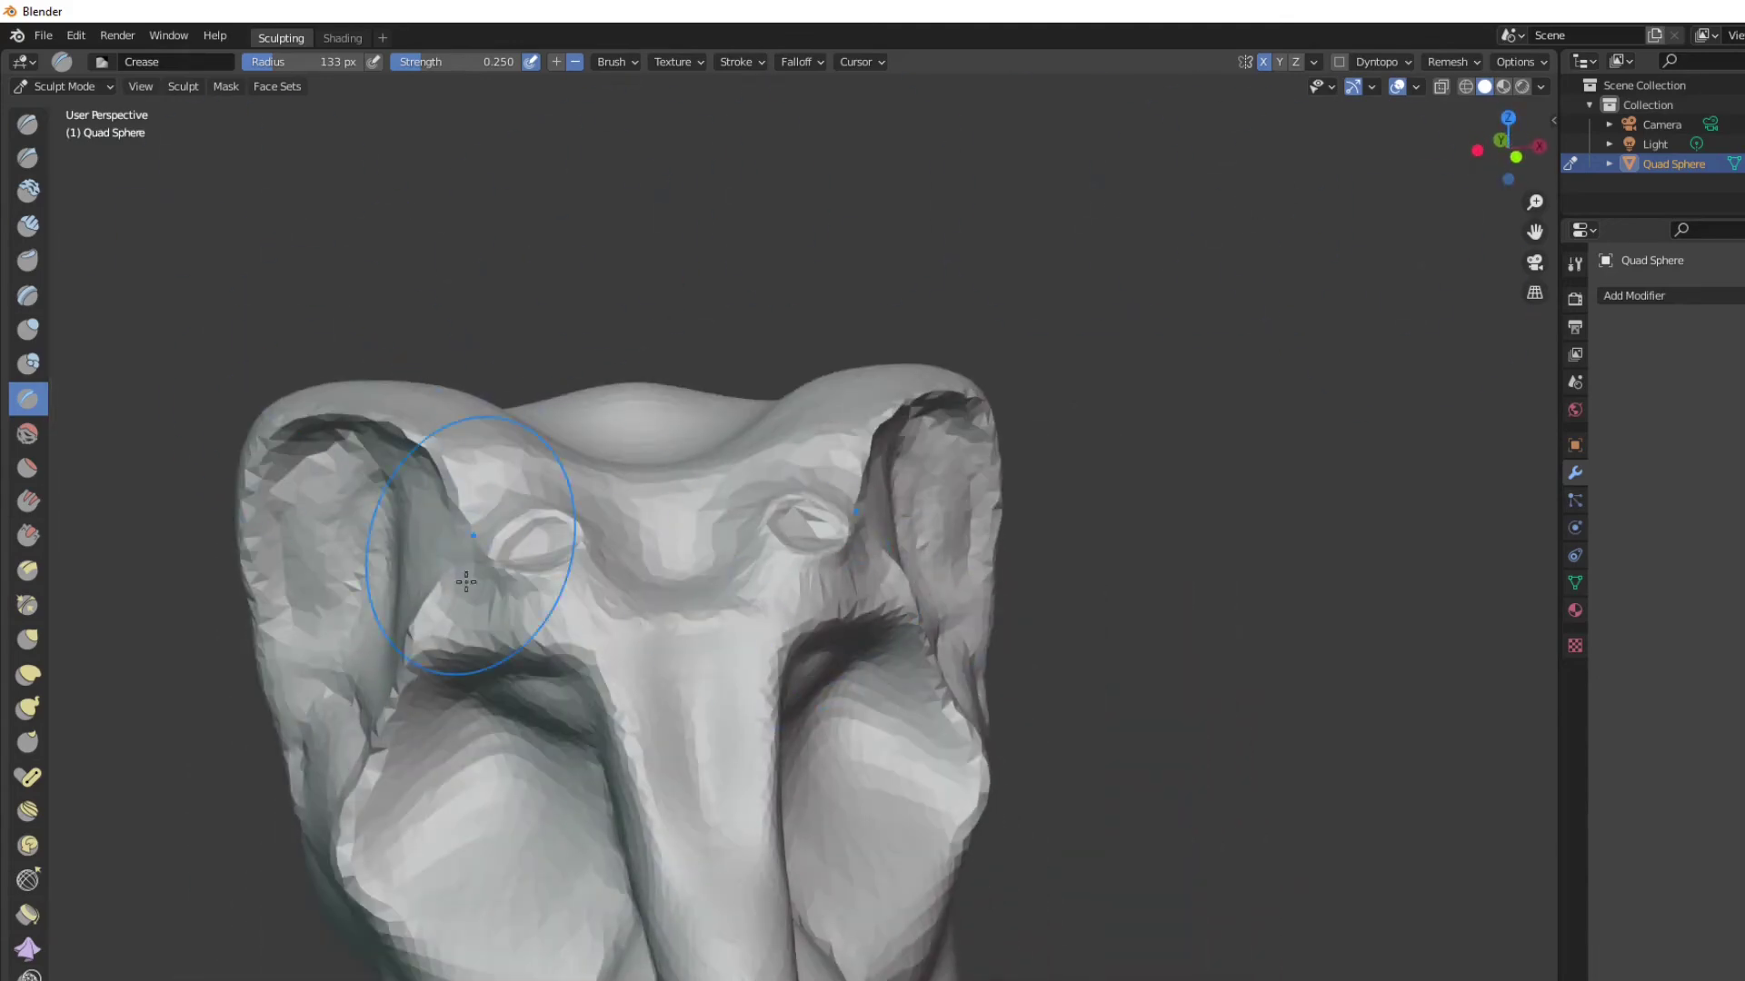
Try to pull long mirrored horns out of the forehead bumps with Snake Hook, and undo the stroke
{"action": "left_click", "coordinate": [28, 707]}
{"action": "scroll", "coordinate": [766, 600], "scroll_direction": "up", "scroll_amount": 4}
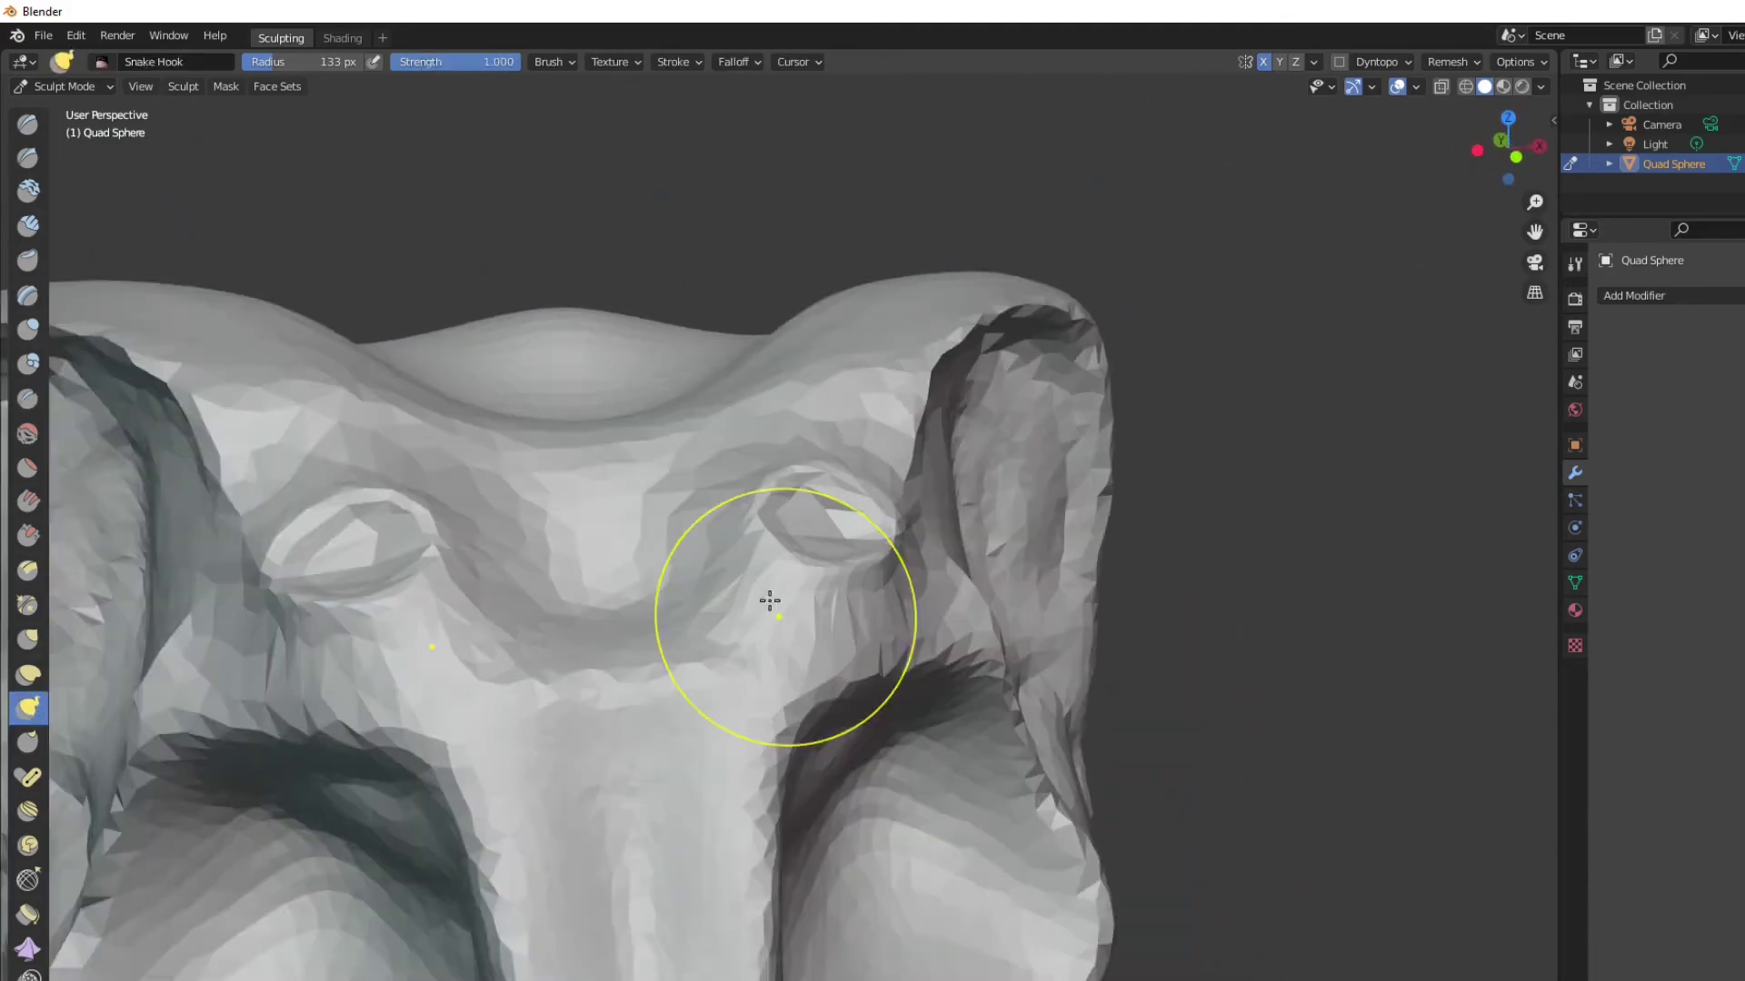
{"action": "middle_click_drag", "start_coordinate": [835, 516], "coordinate": [994, 500]}
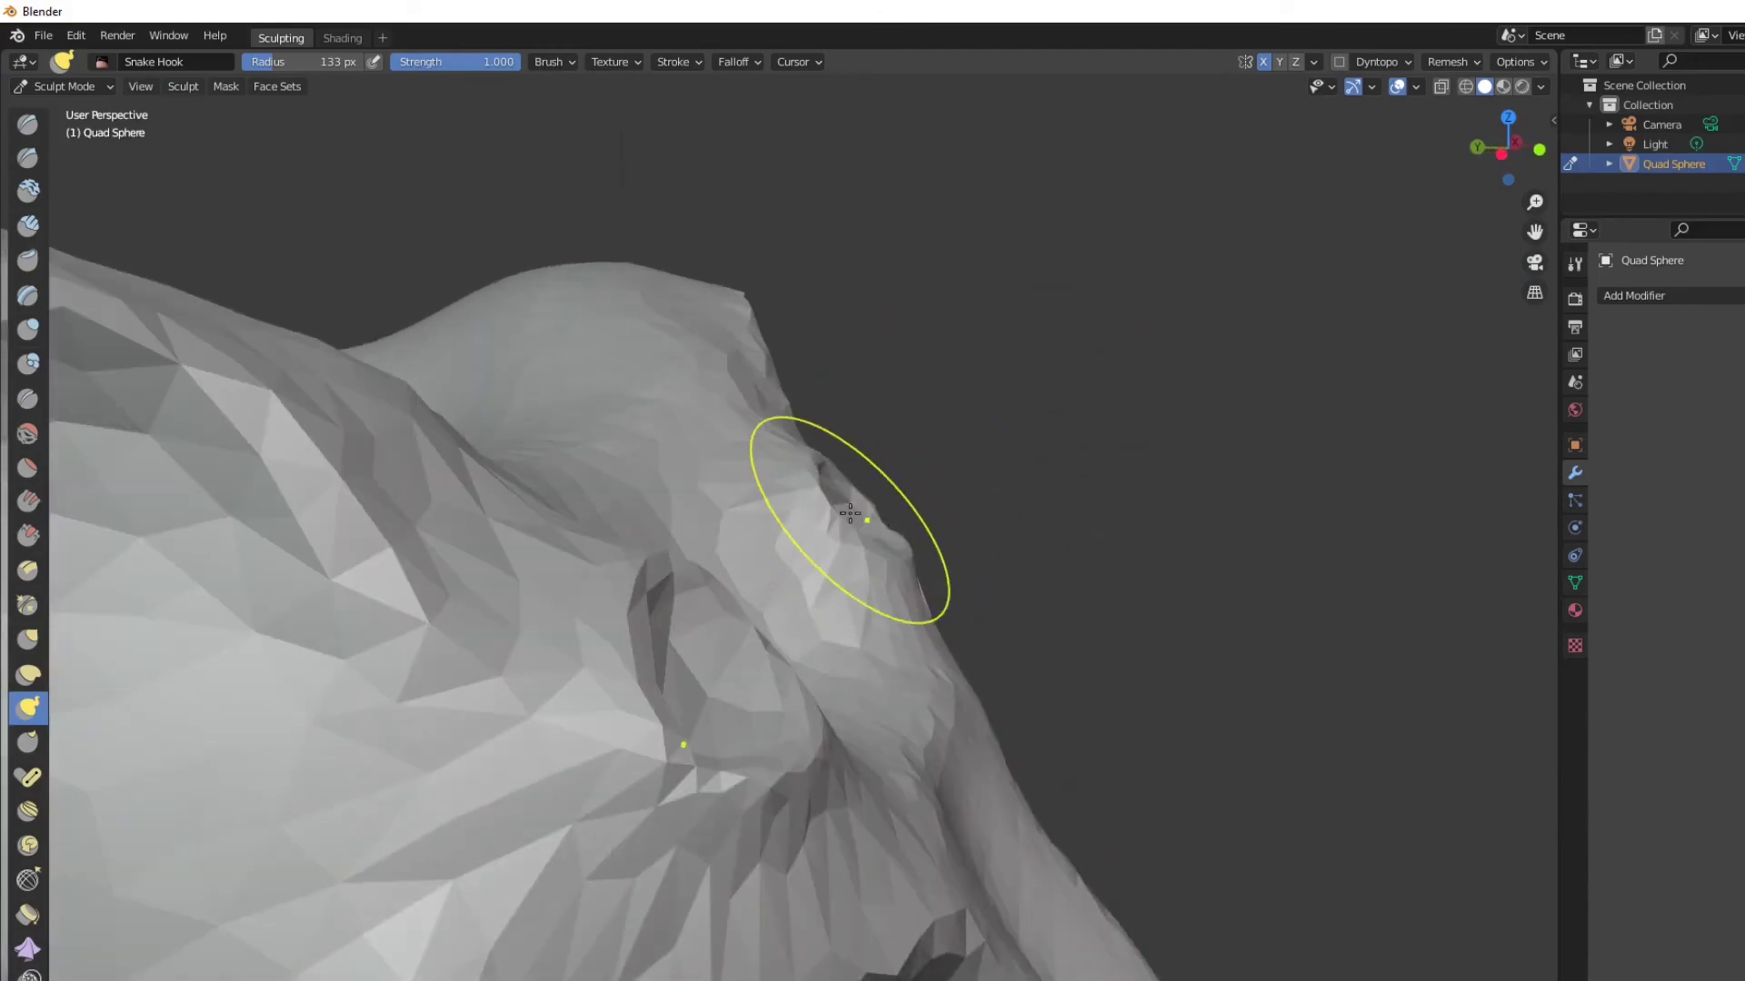
{"action": "mouse_move", "coordinate": [850, 515]}
{"action": "left_mouse_down"}
{"action": "mouse_move", "coordinate": [889, 480]}
{"action": "mouse_move", "coordinate": [1324, 342]}
{"action": "left_mouse_up"}
{"action": "mouse_move", "coordinate": [1067, 329]}
{"action": "middle_mouse_down"}
{"action": "mouse_move", "coordinate": [866, 331]}
{"action": "mouse_move", "coordinate": [972, 270]}
{"action": "mouse_move", "coordinate": [857, 358]}
{"action": "mouse_move", "coordinate": [727, 373]}
{"action": "mouse_move", "coordinate": [630, 350]}
{"action": "mouse_move", "coordinate": [849, 354]}
{"action": "middle_mouse_up"}
{"action": "key", "text": "ctrl+z"}
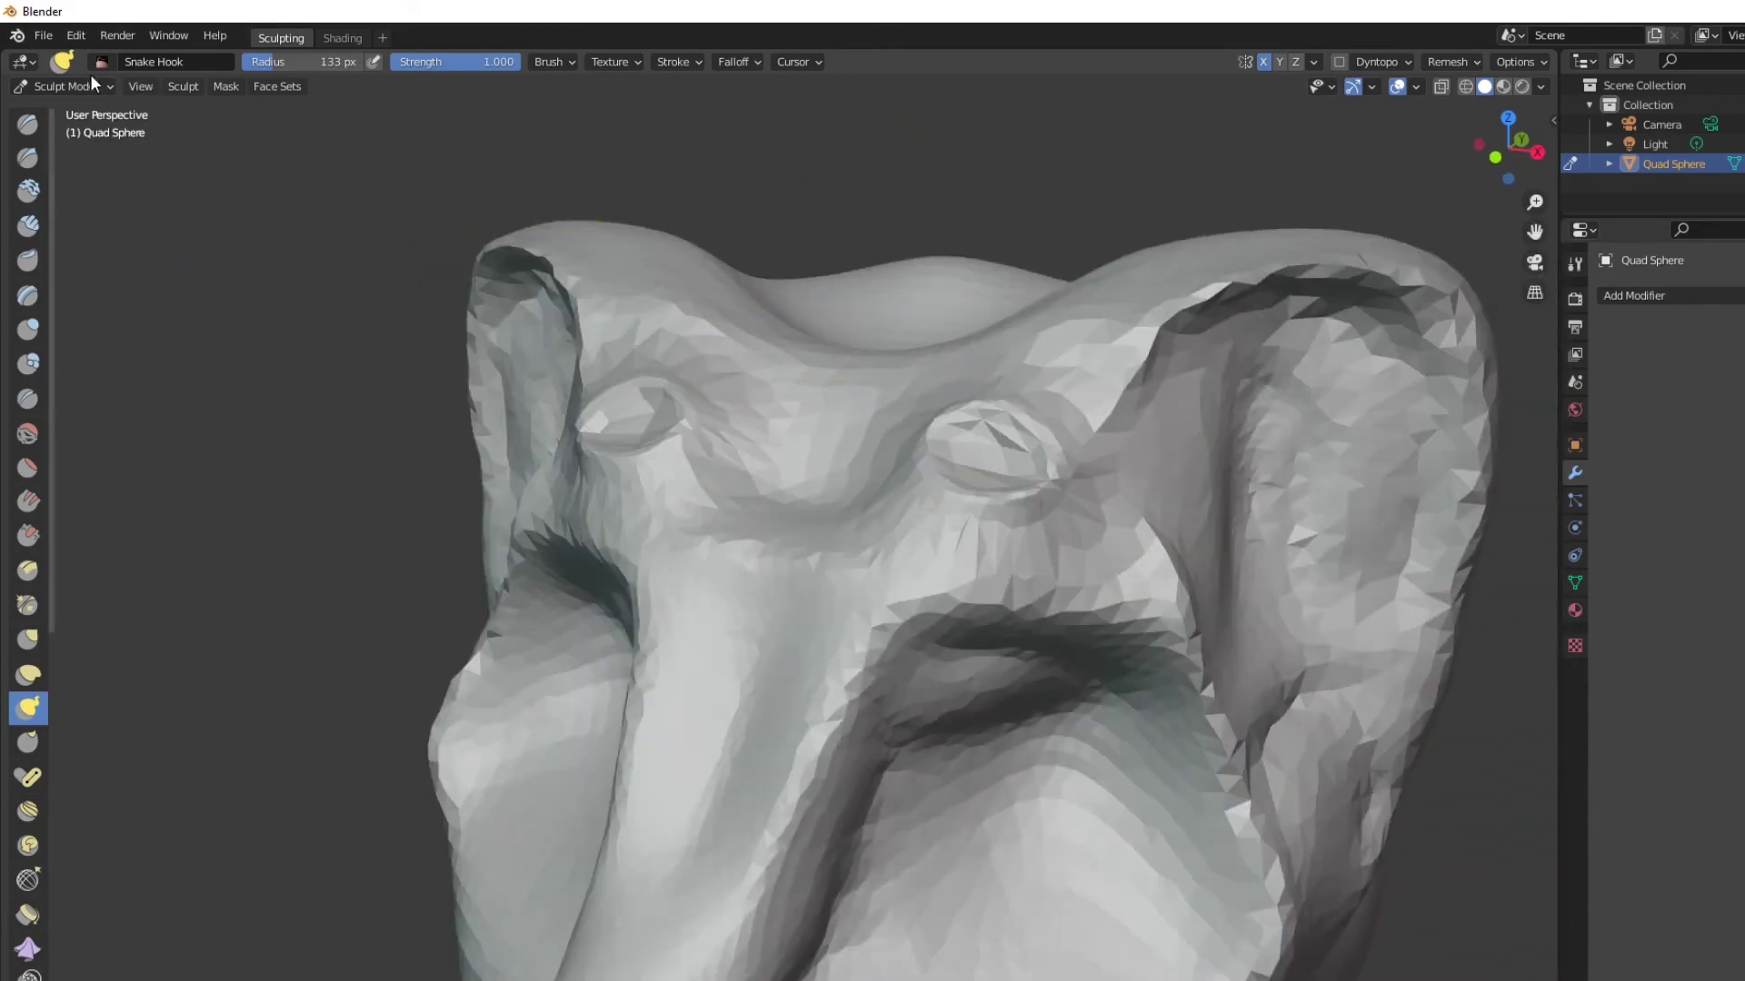
Switch to Object Mode and add a UV sphere to the scene as the base for a separate horn
{"action": "left_click", "coordinate": [86, 108]}
{"action": "left_click", "coordinate": [263, 87]}
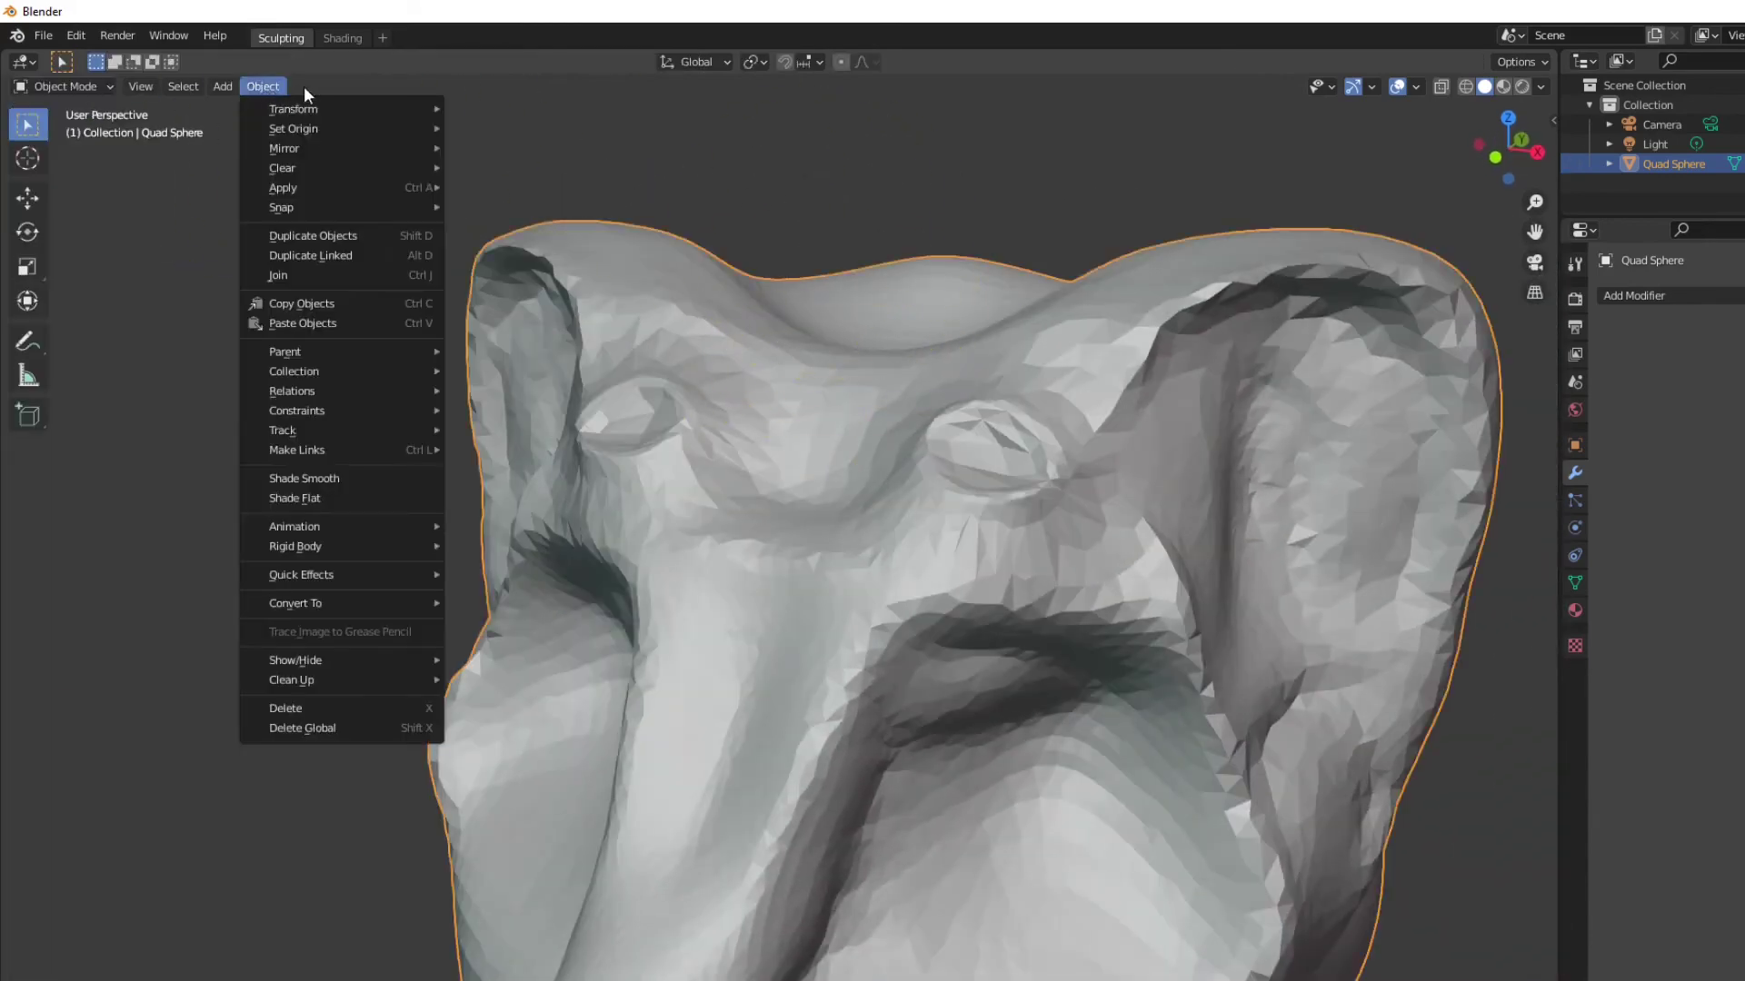
{"action": "mouse_move", "coordinate": [207, 86]}
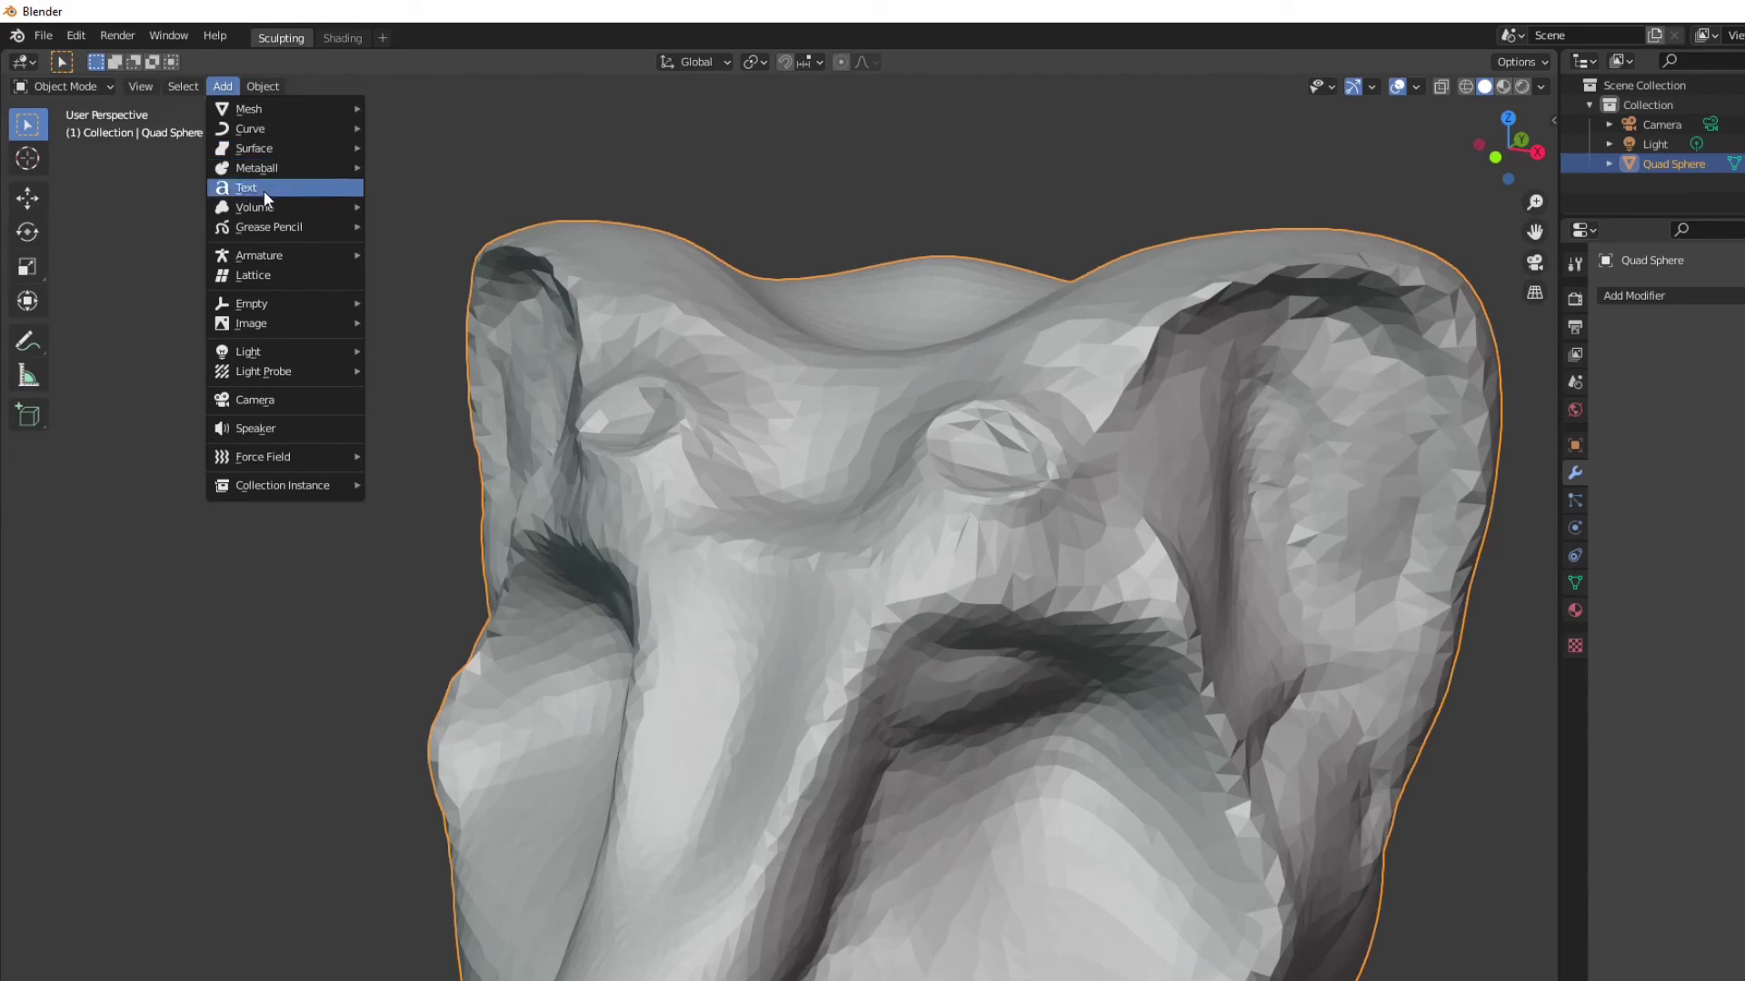
{"action": "mouse_move", "coordinate": [280, 110]}
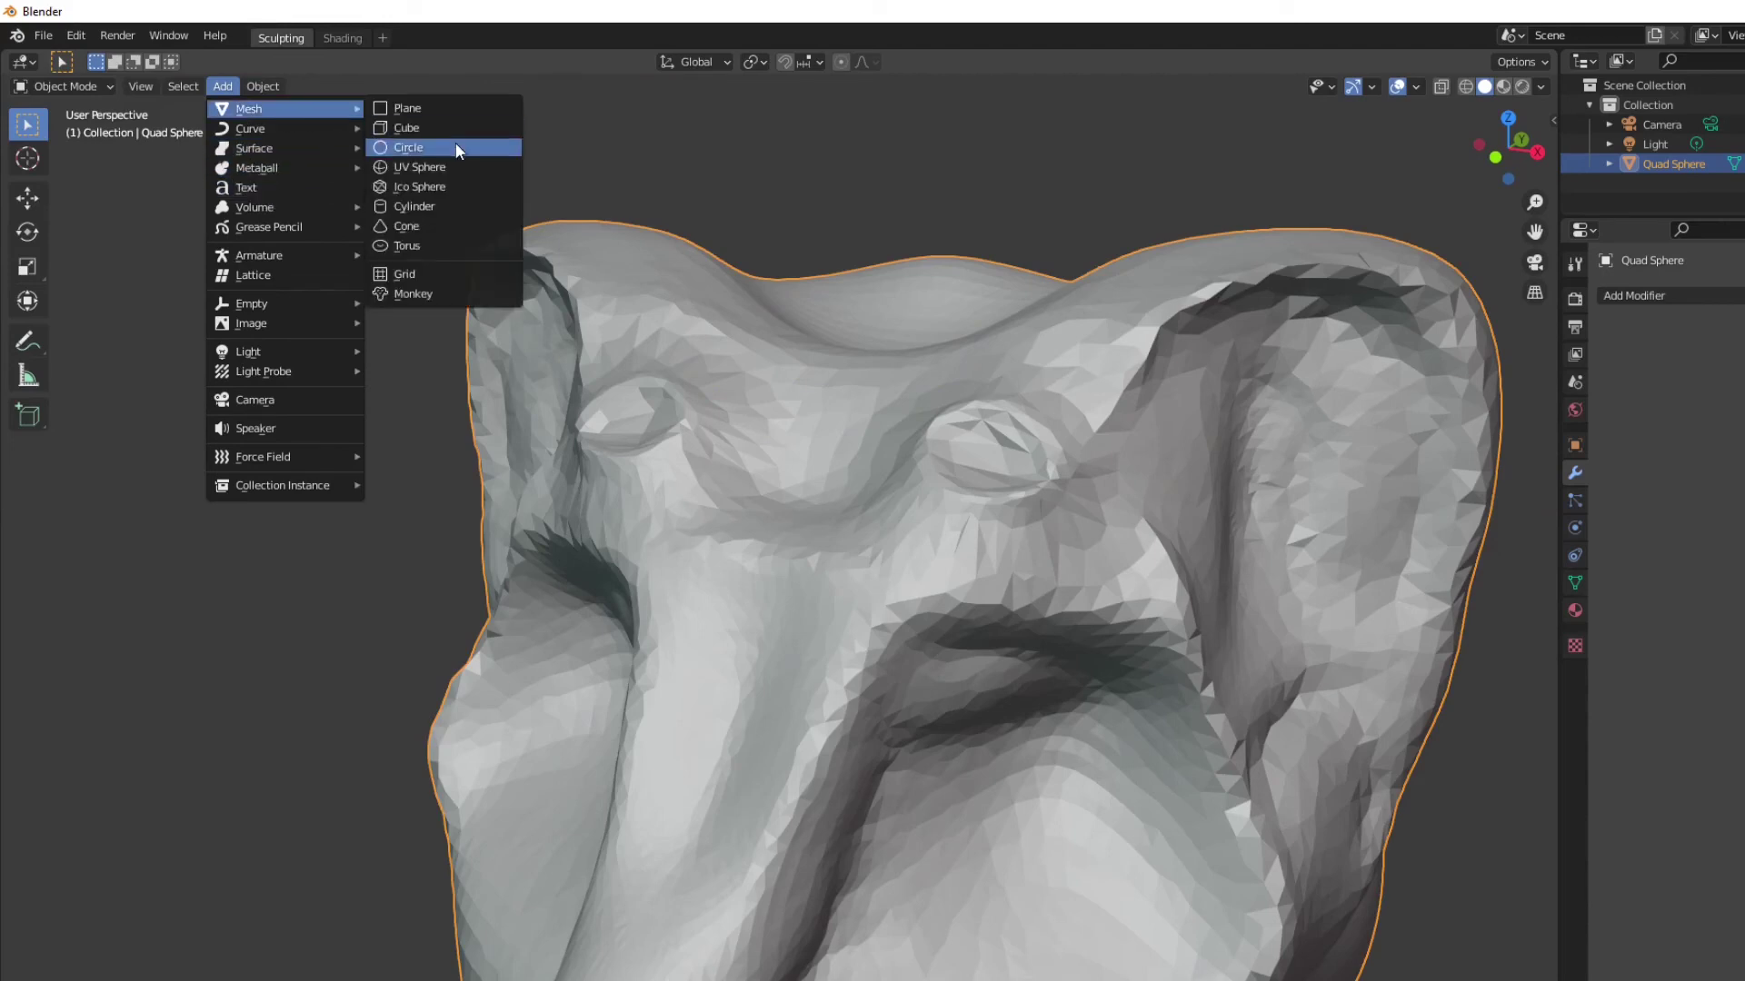
{"action": "left_click", "coordinate": [455, 167]}
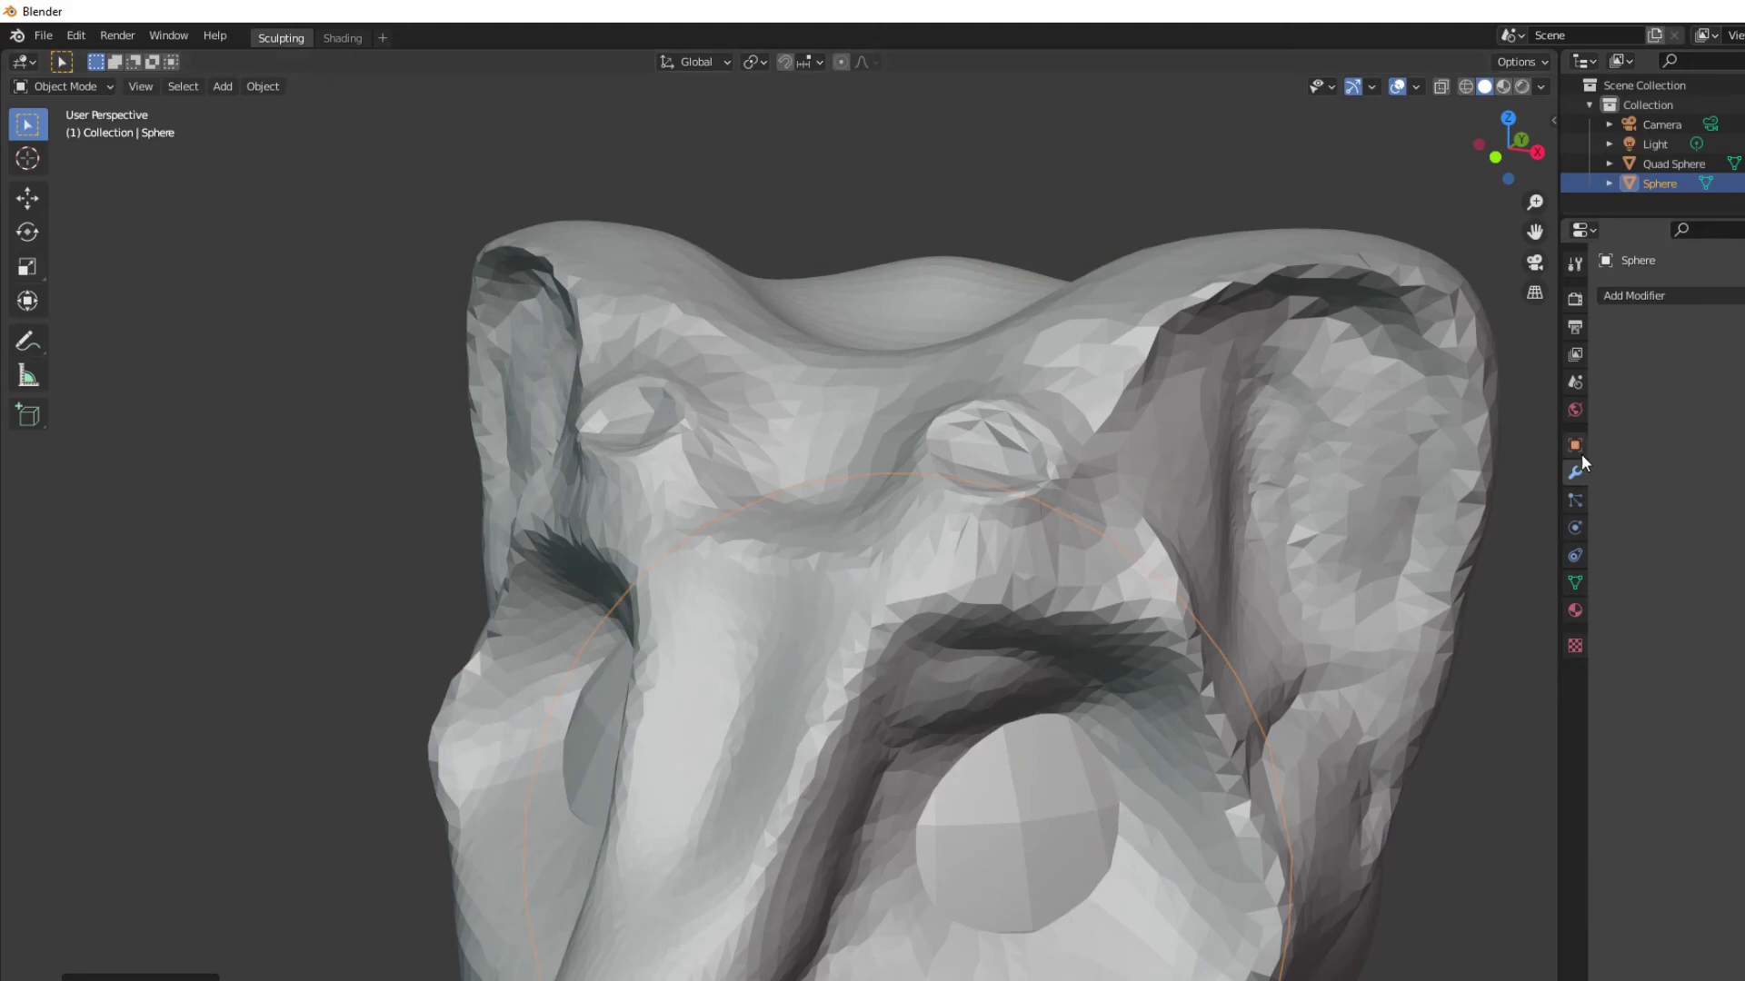
Smooth the new sphere with a Subdivision Surface modifier and apply the modifier
{"action": "left_click", "coordinate": [1653, 297]}
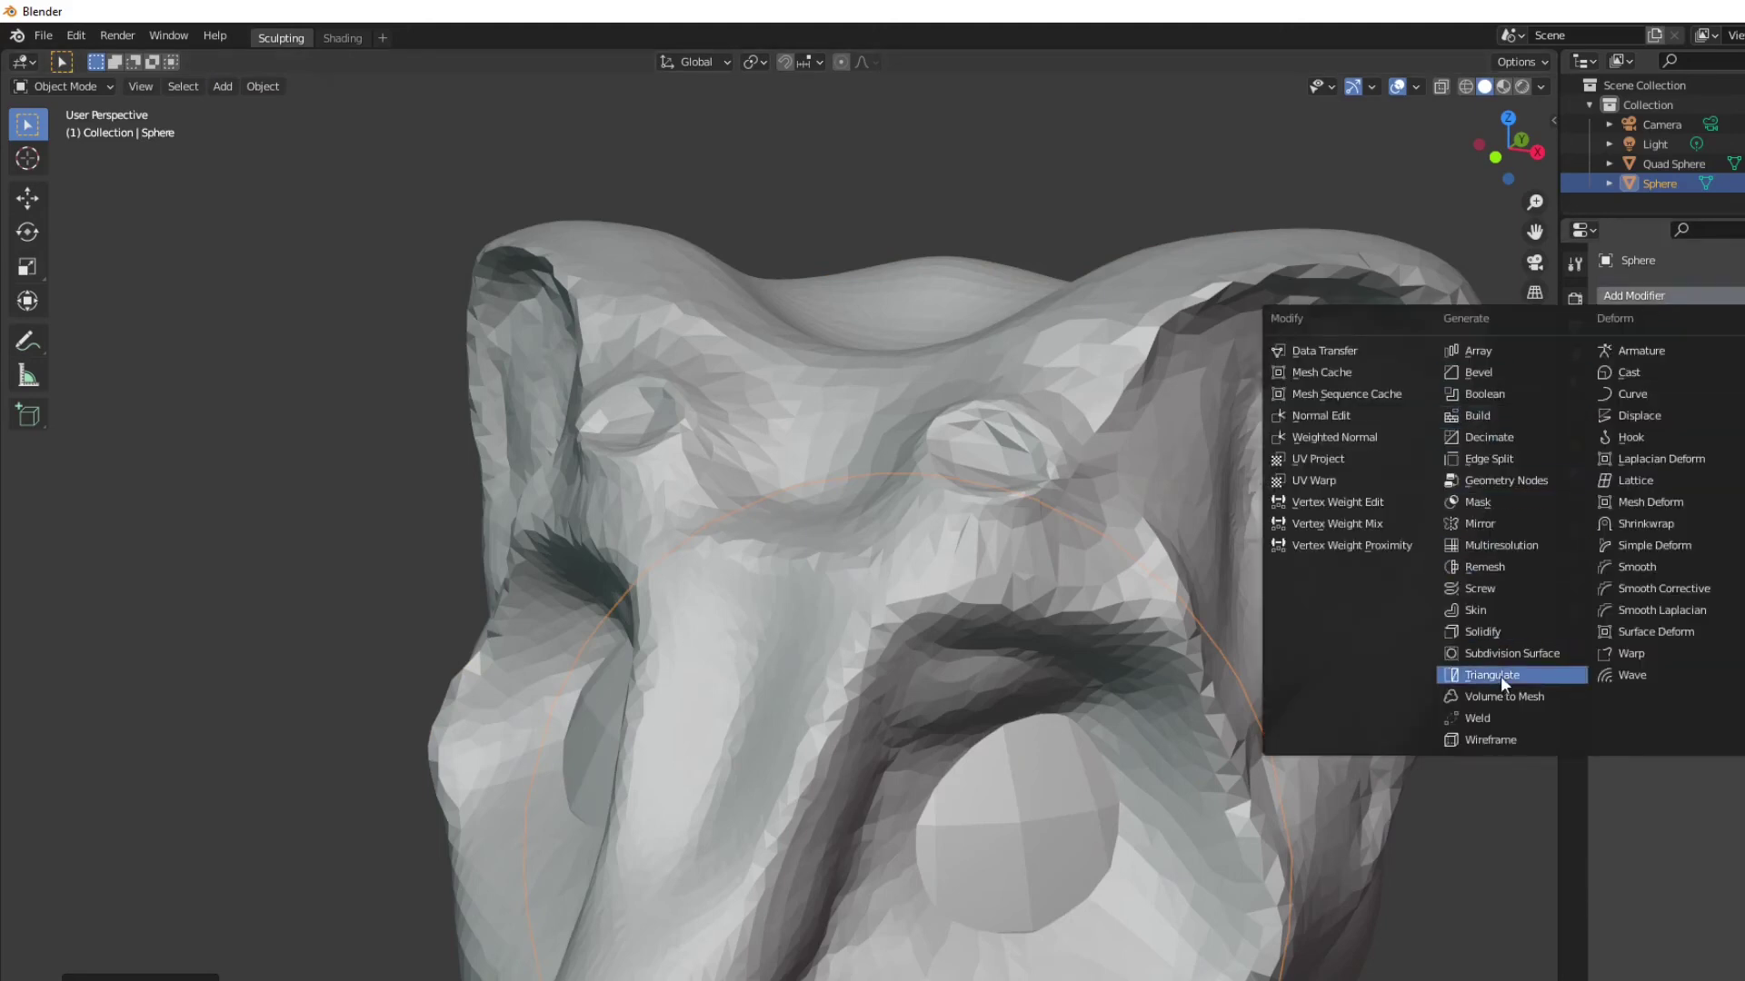
{"action": "left_click", "coordinate": [1528, 654]}
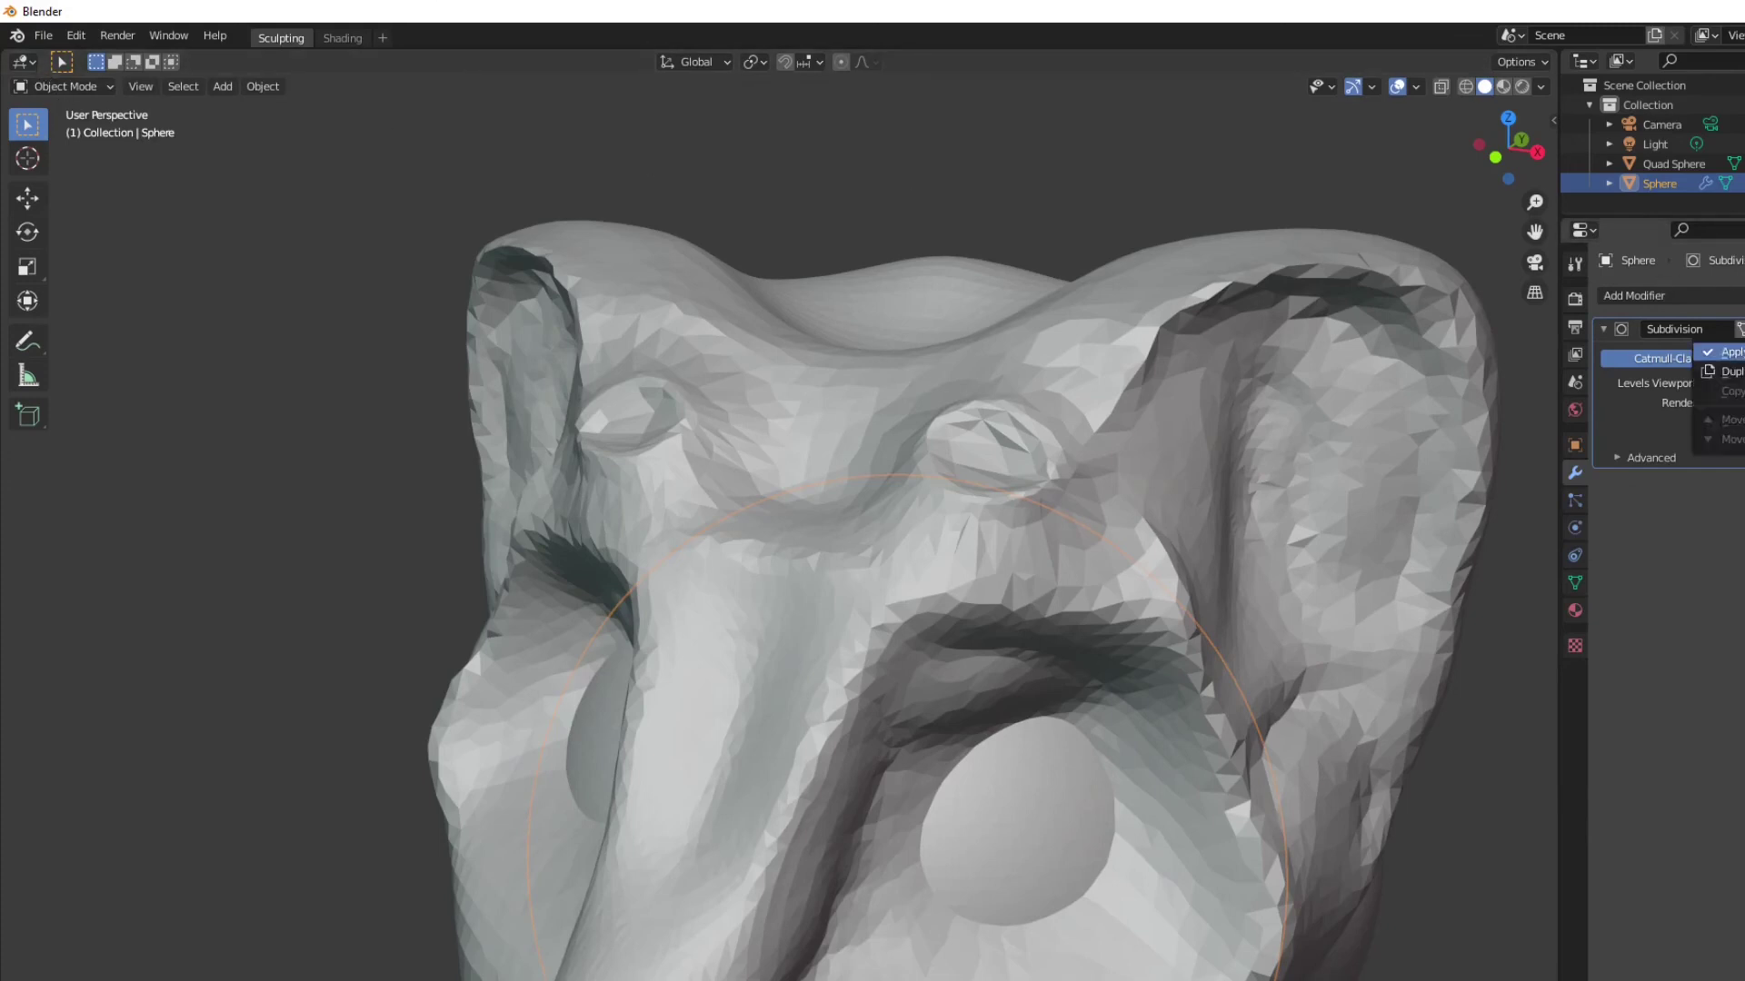
{"action": "left_click", "coordinate": [1724, 353]}
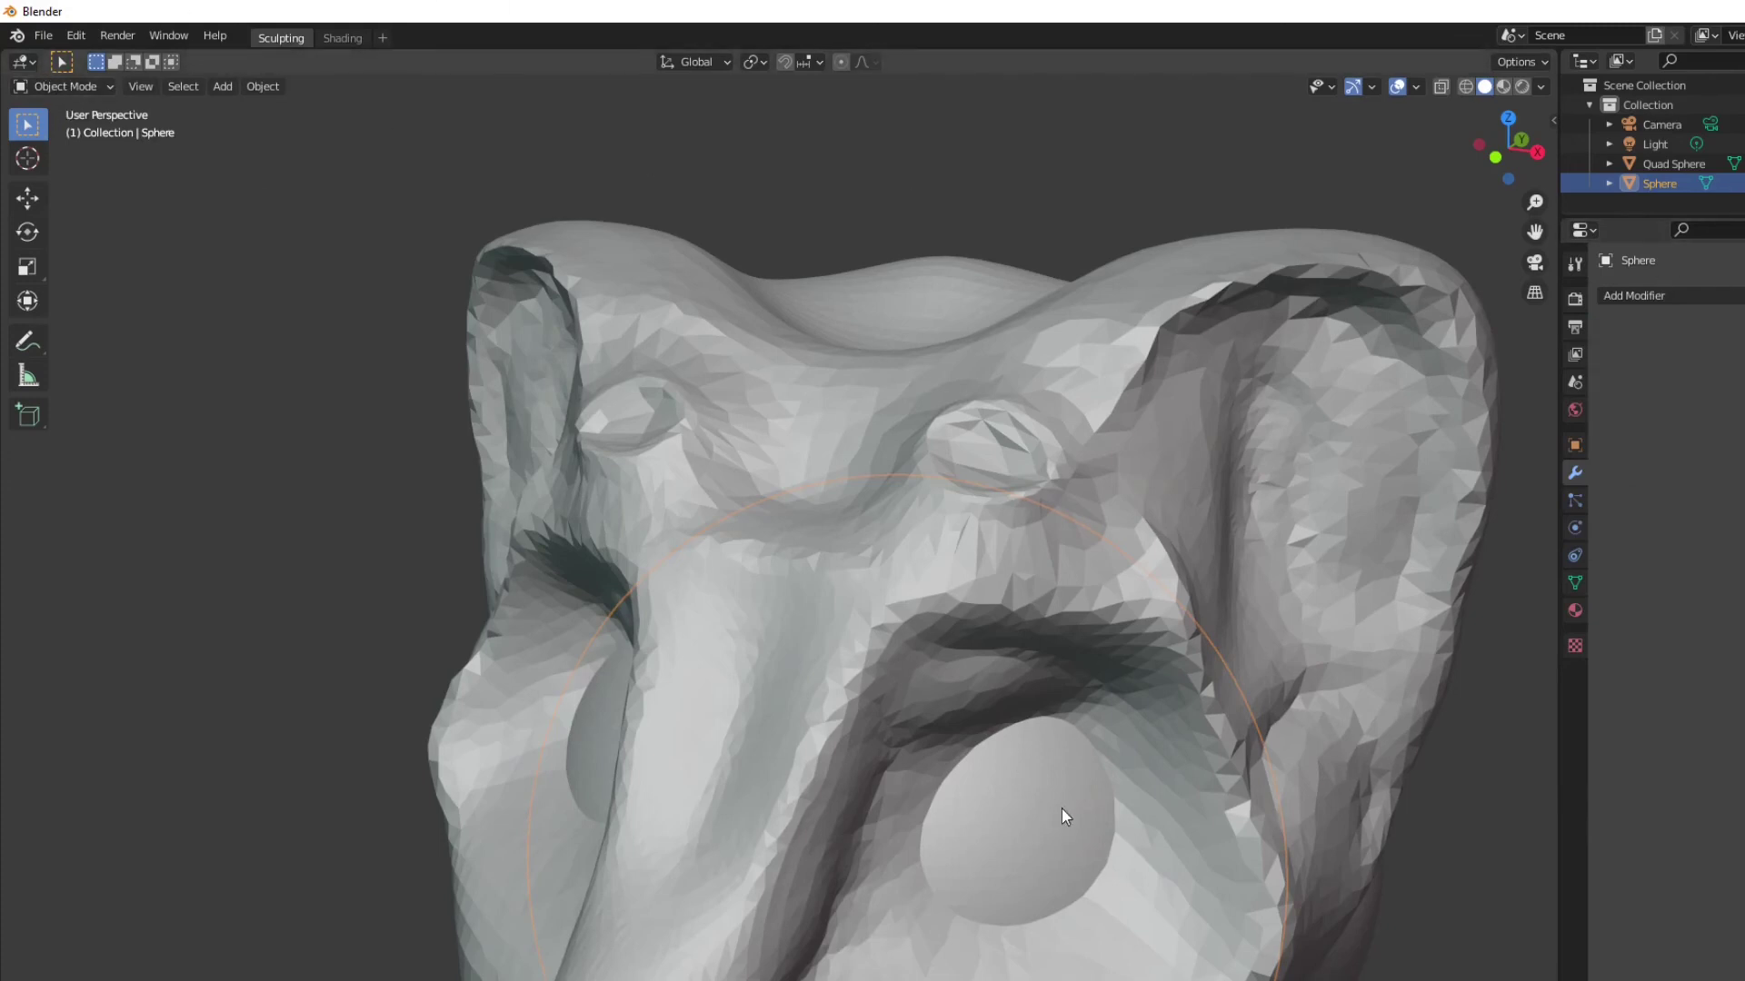
Move the sphere up to the forehead, shrink it, and stretch it along Z into a long ellipsoid
{"action": "key", "text": "g"}
{"action": "left_click", "coordinate": [1129, 286]}
{"action": "key", "text": "s"}
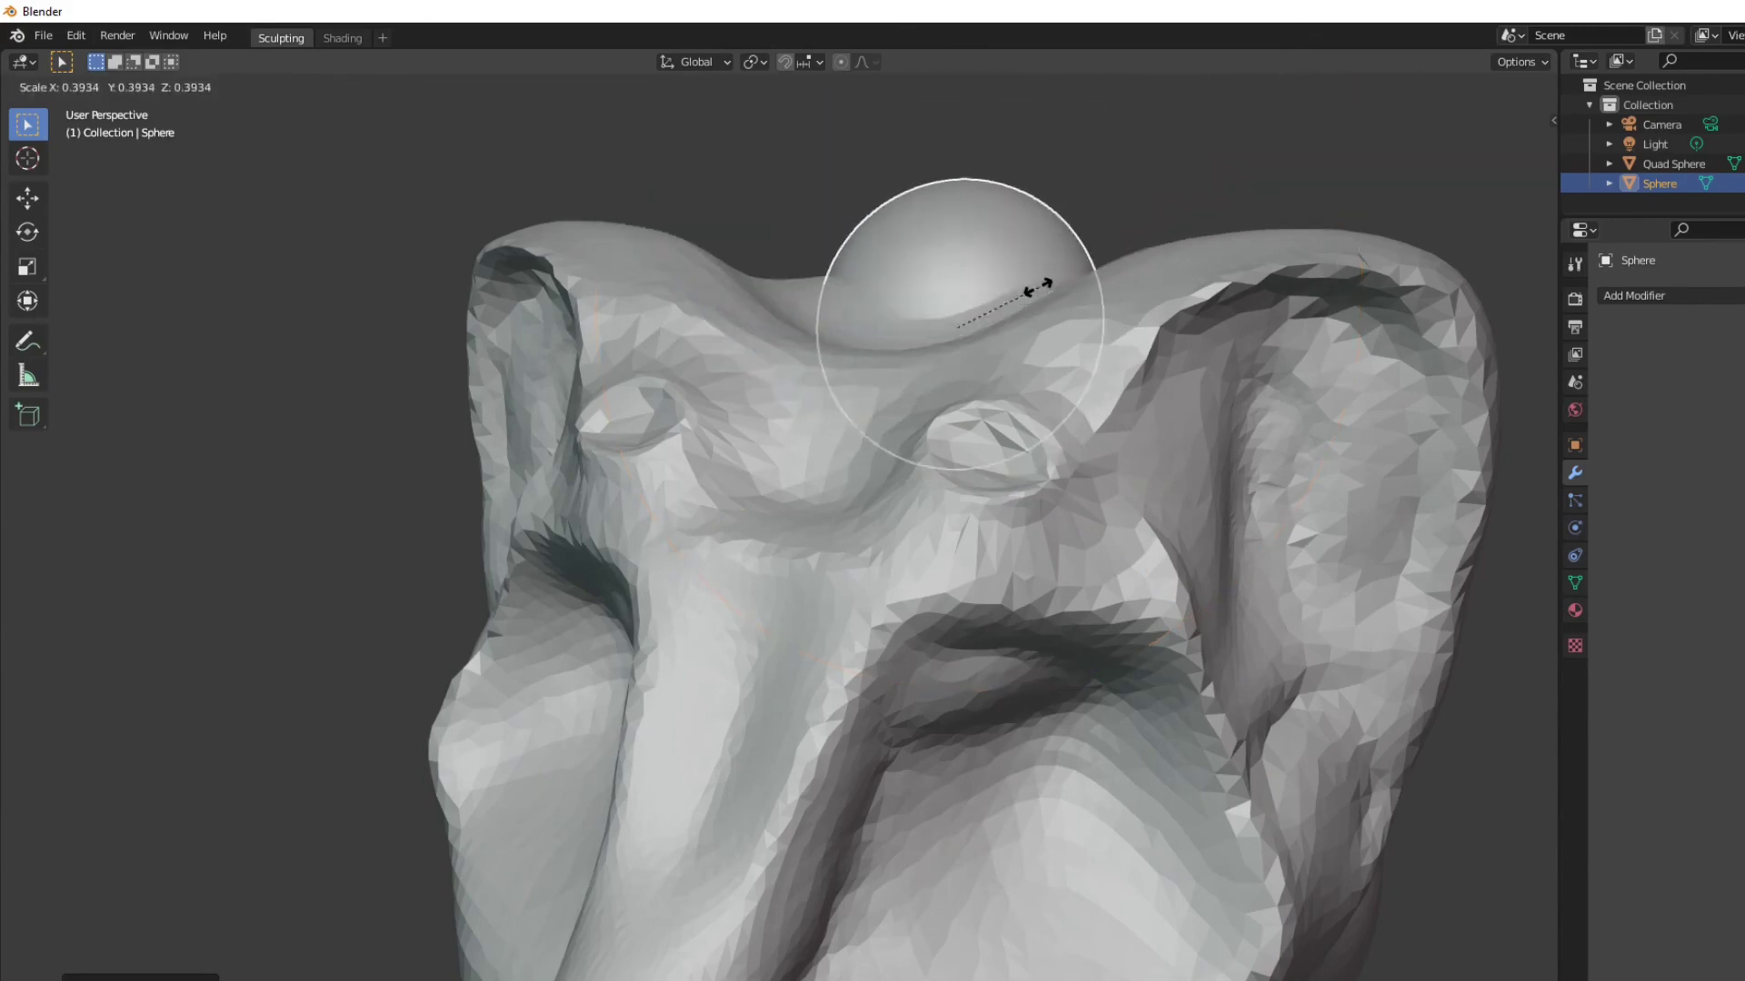
{"action": "key", "text": "g"}
{"action": "middle_click_drag", "start_coordinate": [1027, 266], "coordinate": [1180, 394]}
{"action": "key", "text": "s"}
{"action": "key", "text": "z"}
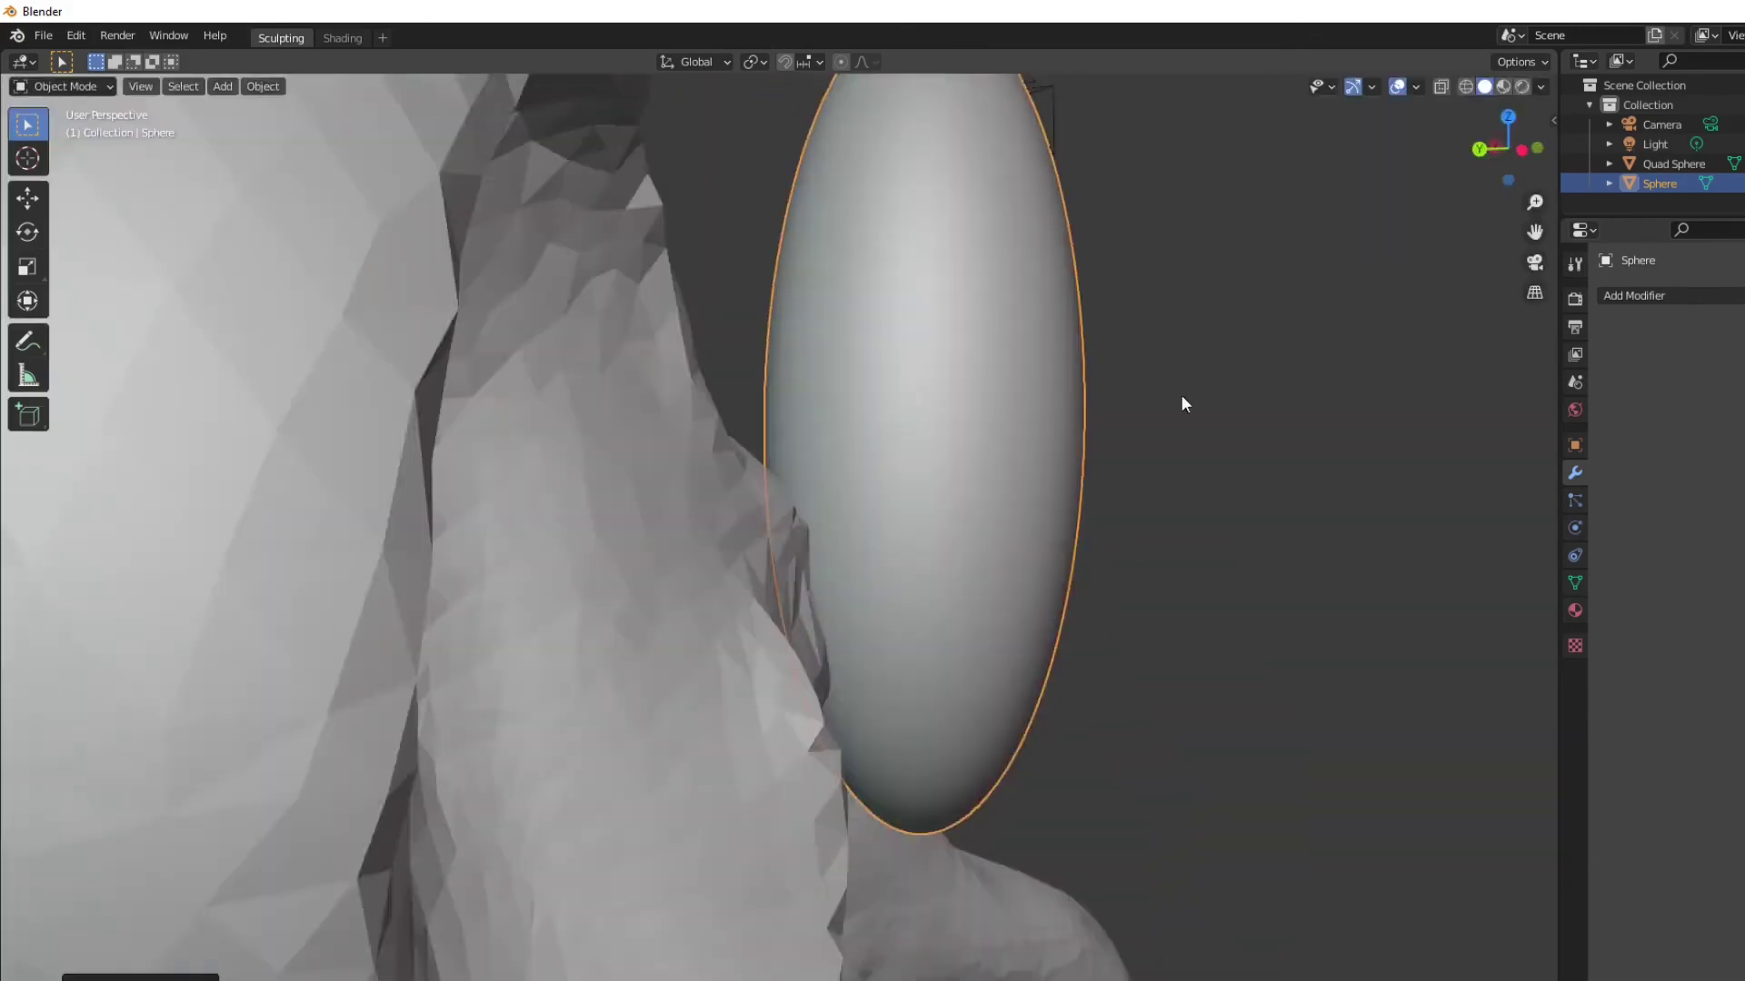
Rotate the ellipsoid so it leans outward and seat its lower end on one of the forehead bumps
{"action": "left_click", "coordinate": [27, 232]}
{"action": "left_click_drag", "start_coordinate": [772, 145], "coordinate": [802, 180]}
{"action": "key", "text": "g"}
{"action": "mouse_move", "coordinate": [802, 180]}
{"action": "middle_mouse_down"}
{"action": "mouse_move", "coordinate": [883, 428]}
{"action": "mouse_move", "coordinate": [582, 272]}
{"action": "middle_mouse_up"}
{"action": "left_click", "coordinate": [883, 428]}
{"action": "left_click_drag", "start_coordinate": [581, 272], "coordinate": [515, 294]}
Enter Sculpt Mode on the ellipsoid, show it in wireframe, and bend its upper end outward with Snake Hook at 133 px
{"action": "key", "text": "ctrl+Tab"}
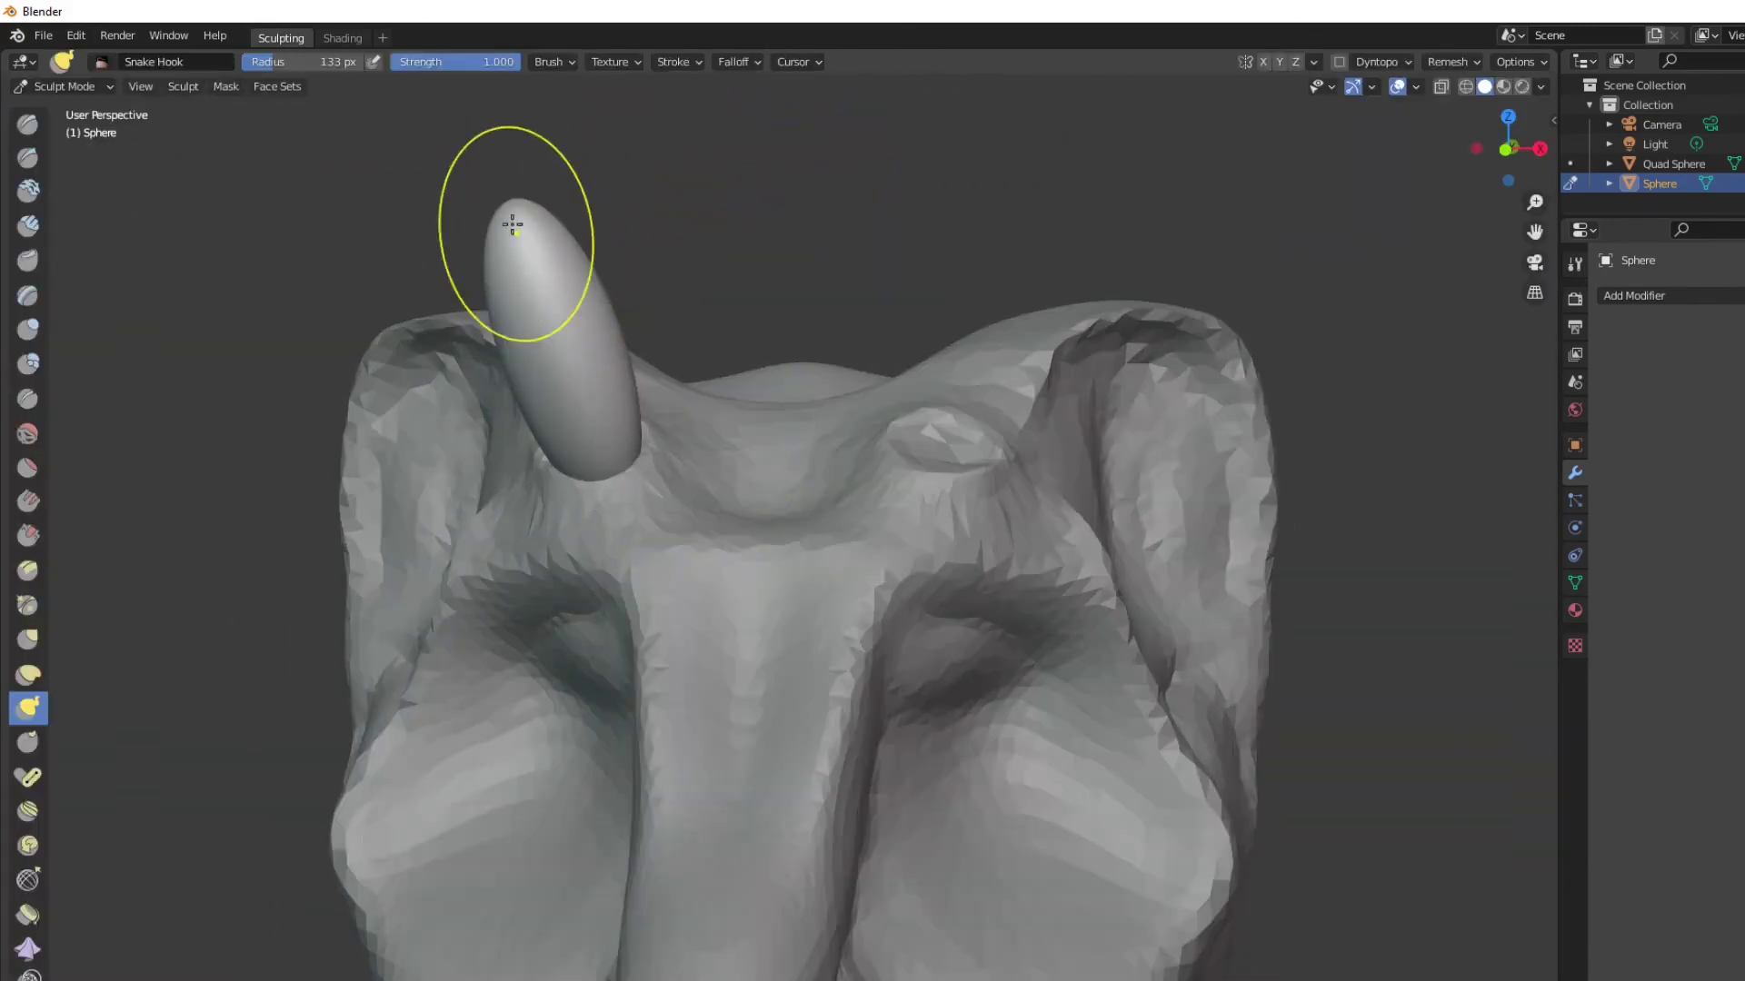
{"action": "key", "text": "shift+z"}
{"action": "left_click_drag", "start_coordinate": [515, 222], "coordinate": [468, 264]}
{"action": "mouse_move", "coordinate": [527, 353]}
{"action": "middle_mouse_down"}
{"action": "mouse_move", "coordinate": [427, 364]}
{"action": "mouse_move", "coordinate": [545, 436]}
{"action": "middle_mouse_up"}
{"action": "scroll", "coordinate": [546, 436], "scroll_direction": "up", "scroll_amount": 2}
{"action": "left_click_drag", "start_coordinate": [545, 436], "coordinate": [576, 460]}
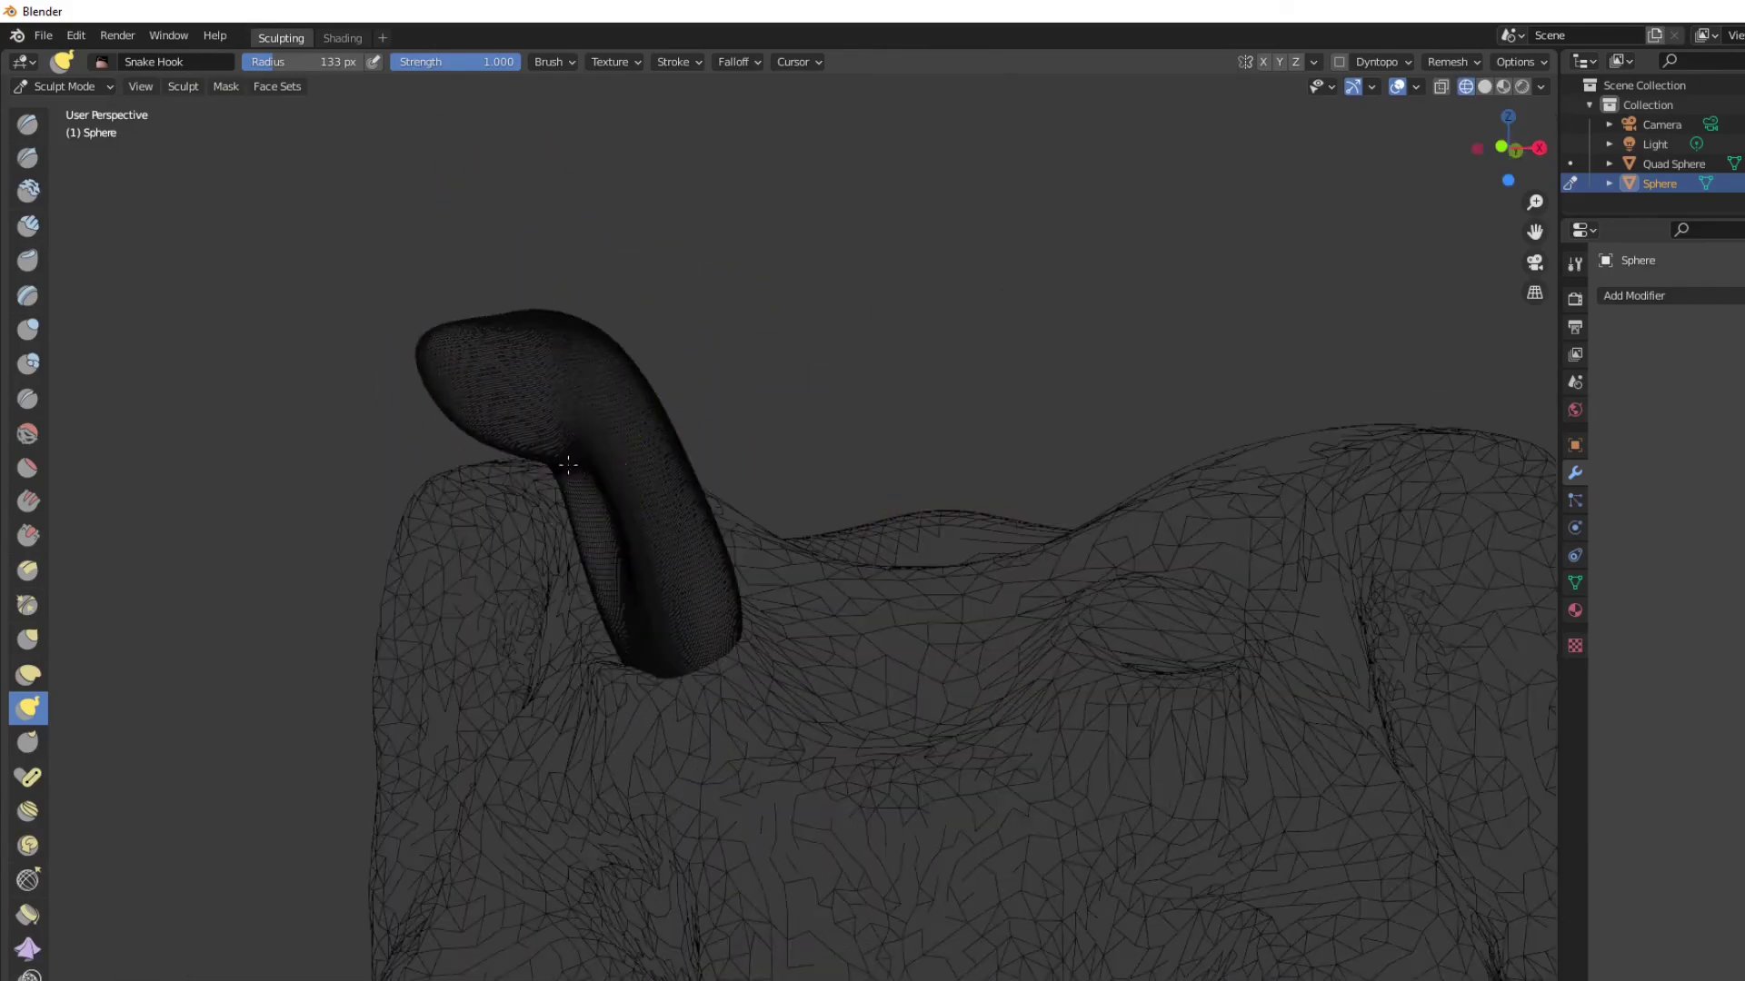
Lengthen the horn and pull its tip into a narrower curve with further Snake Hook strokes
{"action": "mouse_move", "coordinate": [576, 460]}
{"action": "middle_mouse_down"}
{"action": "mouse_move", "coordinate": [642, 491]}
{"action": "mouse_move", "coordinate": [581, 434]}
{"action": "middle_mouse_up"}
{"action": "scroll", "coordinate": [581, 434], "scroll_direction": "up", "scroll_amount": 2}
{"action": "left_click_drag", "start_coordinate": [582, 434], "coordinate": [554, 431]}
{"action": "middle_click_drag", "start_coordinate": [554, 431], "coordinate": [545, 446]}
{"action": "left_click_drag", "start_coordinate": [373, 400], "coordinate": [400, 359]}
{"action": "middle_click_drag", "start_coordinate": [400, 359], "coordinate": [436, 400]}
{"action": "left_click_drag", "start_coordinate": [436, 408], "coordinate": [449, 391]}
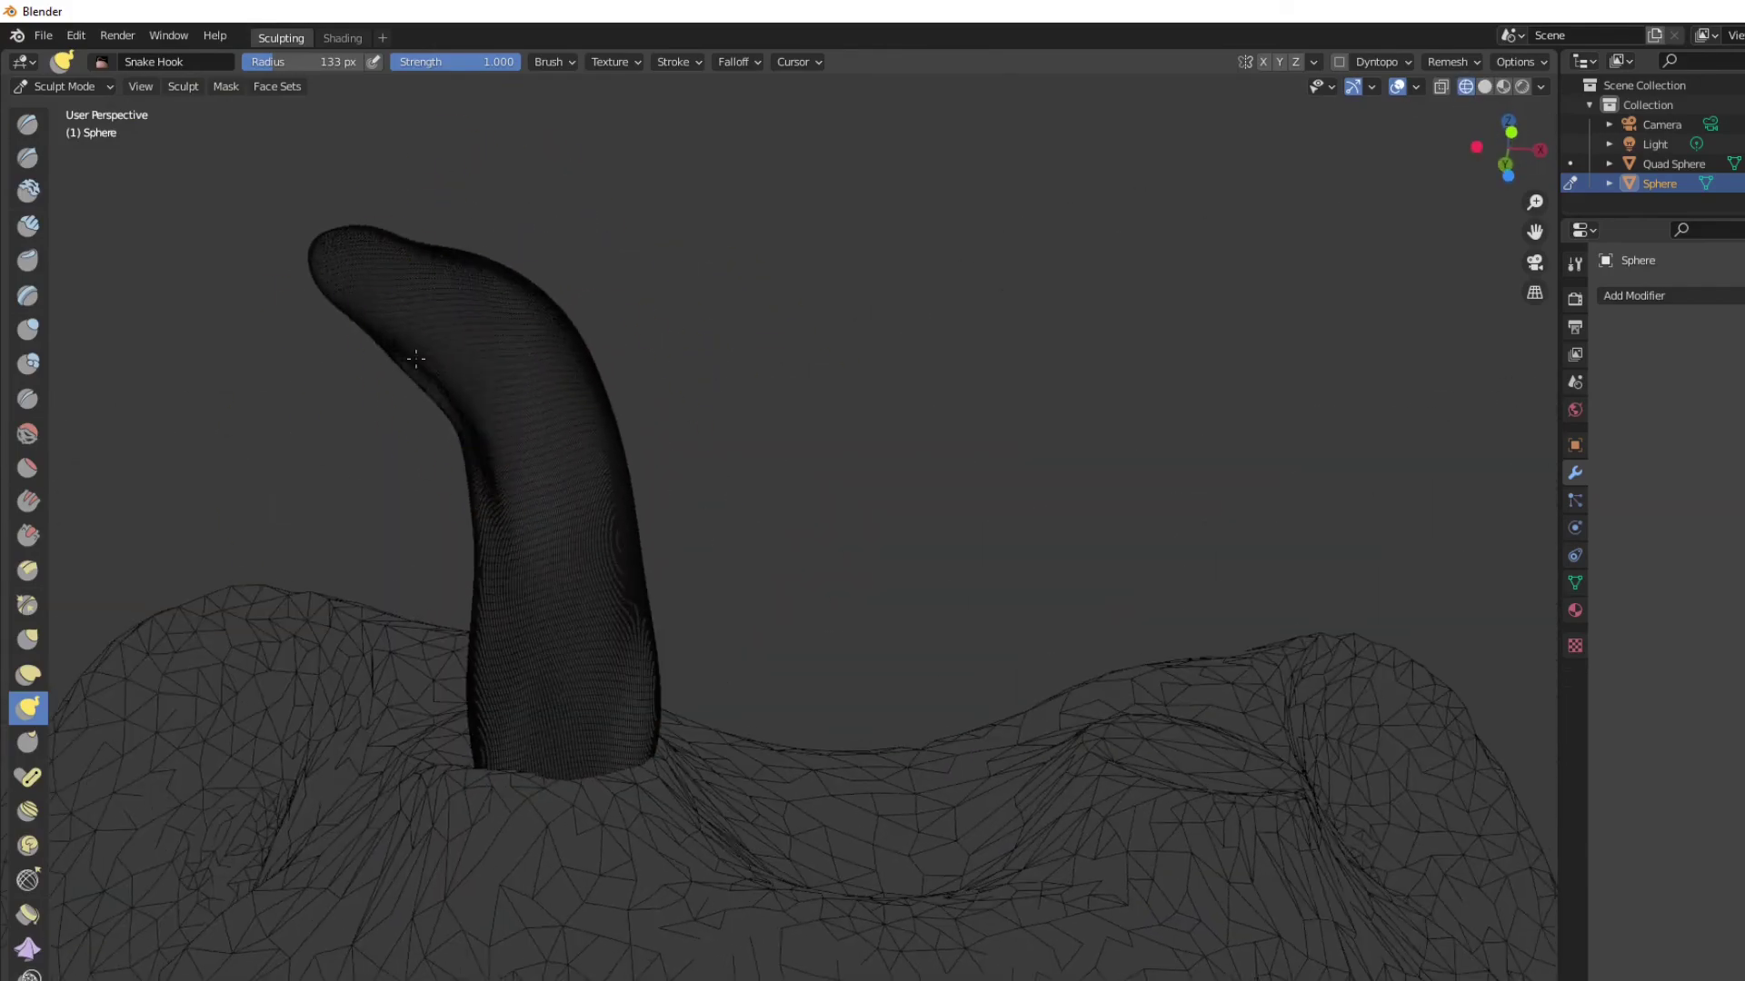
Refine the horn's bend with one more Snake Hook stroke and return to Object Mode
{"action": "scroll", "coordinate": [450, 408], "scroll_direction": "down", "scroll_amount": 3}
{"action": "mouse_move", "coordinate": [450, 390]}
{"action": "middle_mouse_down"}
{"action": "mouse_move", "coordinate": [448, 475]}
{"action": "mouse_move", "coordinate": [600, 509]}
{"action": "middle_mouse_up"}
{"action": "left_click_drag", "start_coordinate": [599, 509], "coordinate": [594, 483]}
{"action": "mouse_move", "coordinate": [594, 482]}
{"action": "middle_mouse_down"}
{"action": "mouse_move", "coordinate": [691, 363]}
{"action": "mouse_move", "coordinate": [818, 427]}
{"action": "middle_mouse_up"}
{"action": "key", "text": "ctrl+Tab"}
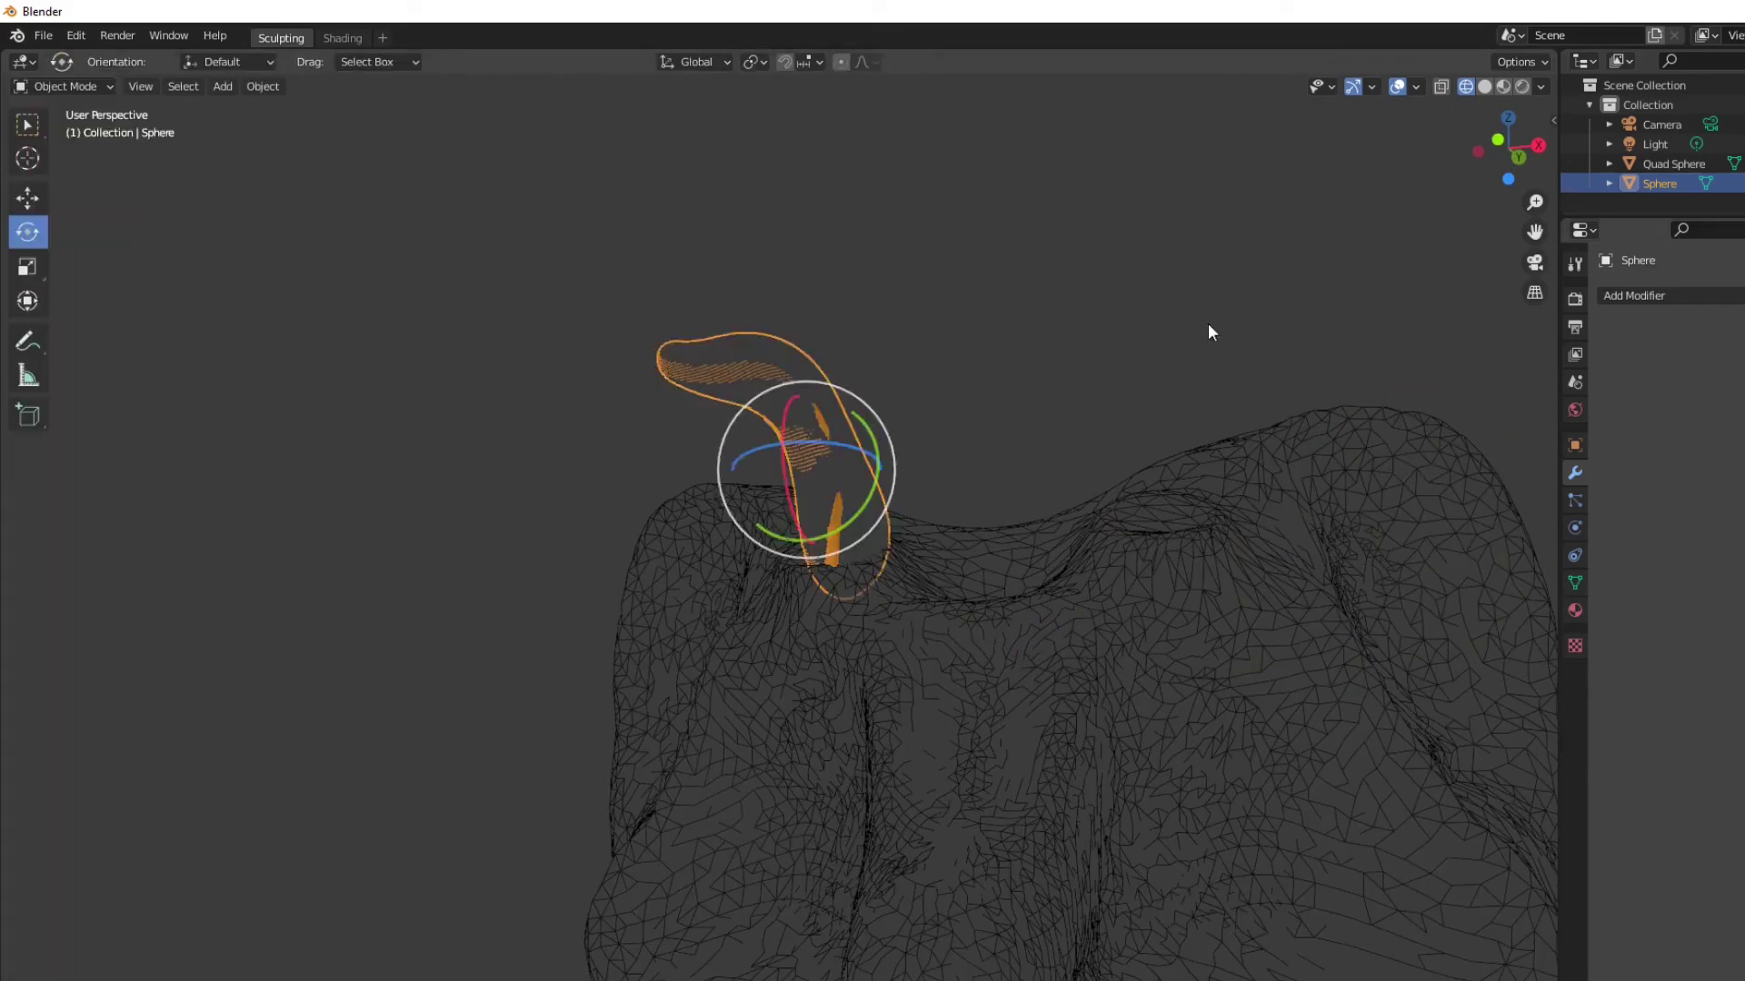
Display the head and horn in solid view with smooth shading, and select the horn together with the head
{"action": "key", "text": "shift+z"}
{"action": "mouse_move", "coordinate": [1208, 323]}
{"action": "middle_mouse_down"}
{"action": "mouse_move", "coordinate": [856, 548]}
{"action": "mouse_move", "coordinate": [1027, 383]}
{"action": "middle_mouse_up"}
{"action": "left_click", "coordinate": [1027, 384]}
{"action": "left_click", "coordinate": [63, 86]}
{"action": "scroll", "coordinate": [918, 601], "scroll_direction": "down", "scroll_amount": 8}
{"action": "left_click", "coordinate": [918, 602]}
{"action": "scroll", "coordinate": [773, 364], "scroll_direction": "up", "scroll_amount": 6}
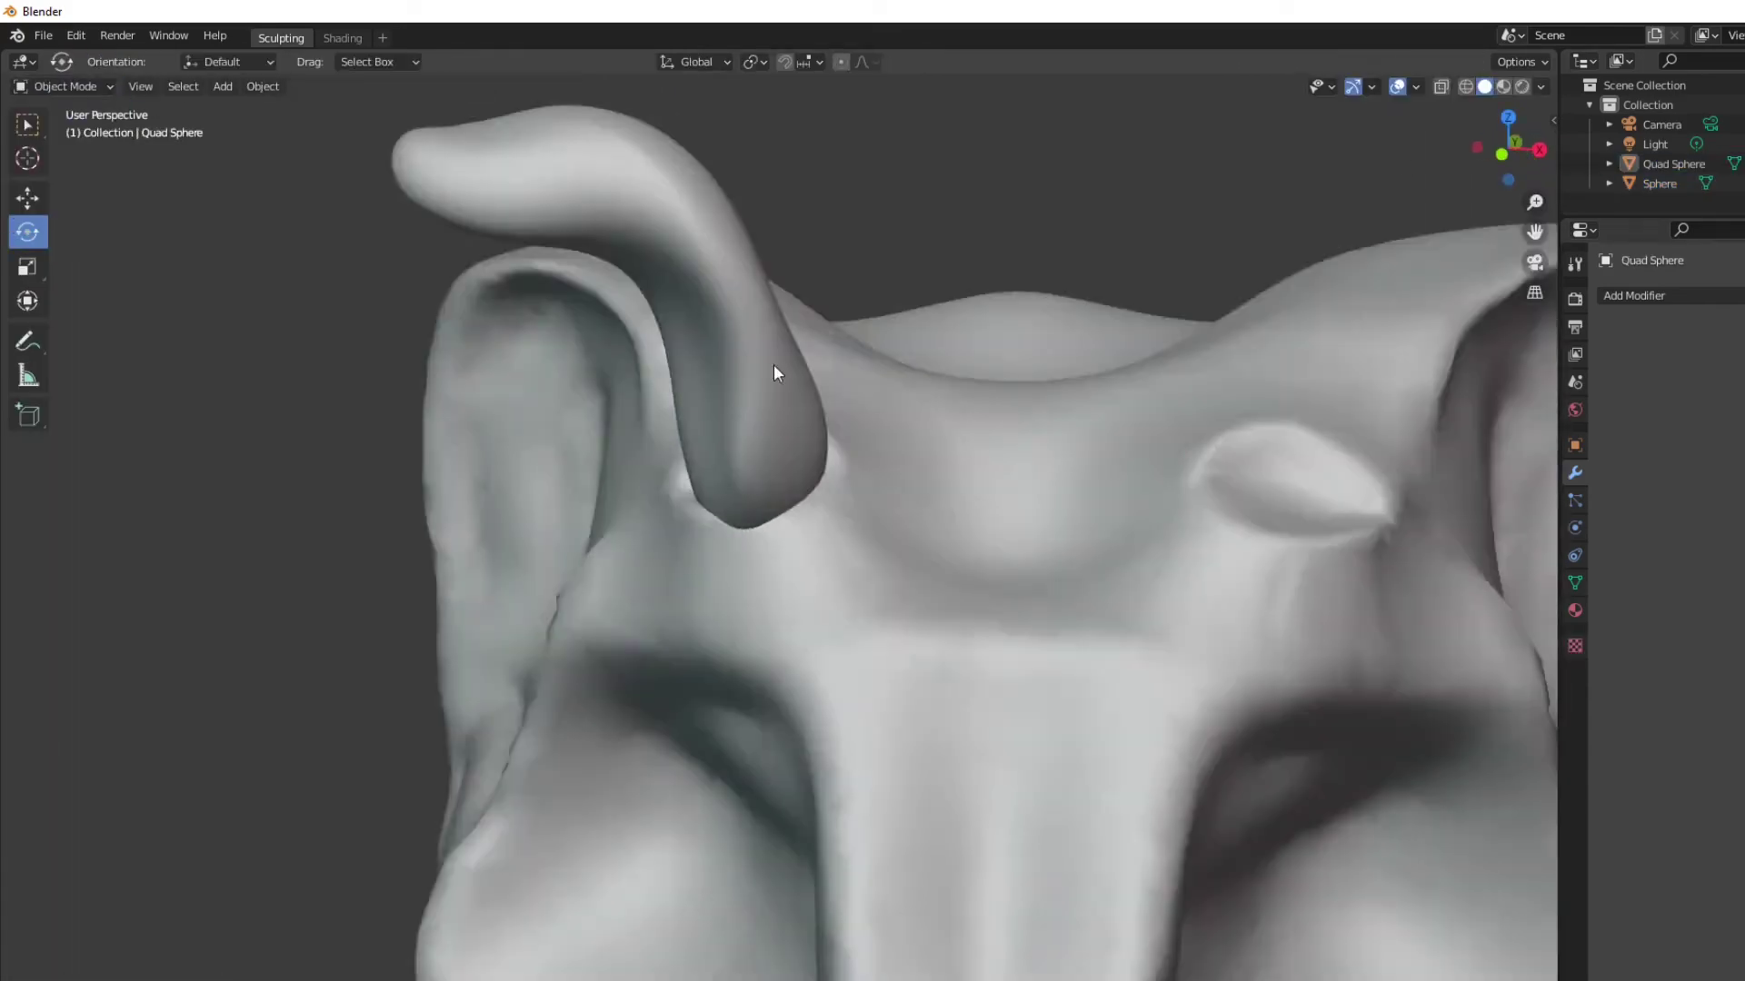
{"action": "left_click", "coordinate": [772, 364], "text": "shift"}
{"action": "middle_click_drag", "start_coordinate": [772, 363], "coordinate": [545, 382]}
{"action": "left_click", "coordinate": [64, 86]}
{"action": "left_click", "coordinate": [98, 151]}
{"action": "middle_click_drag", "start_coordinate": [818, 536], "coordinate": [685, 557]}
{"action": "scroll", "coordinate": [685, 557], "scroll_direction": "down", "scroll_amount": 3}
{"action": "left_click", "coordinate": [64, 86]}
{"action": "left_click", "coordinate": [68, 109]}
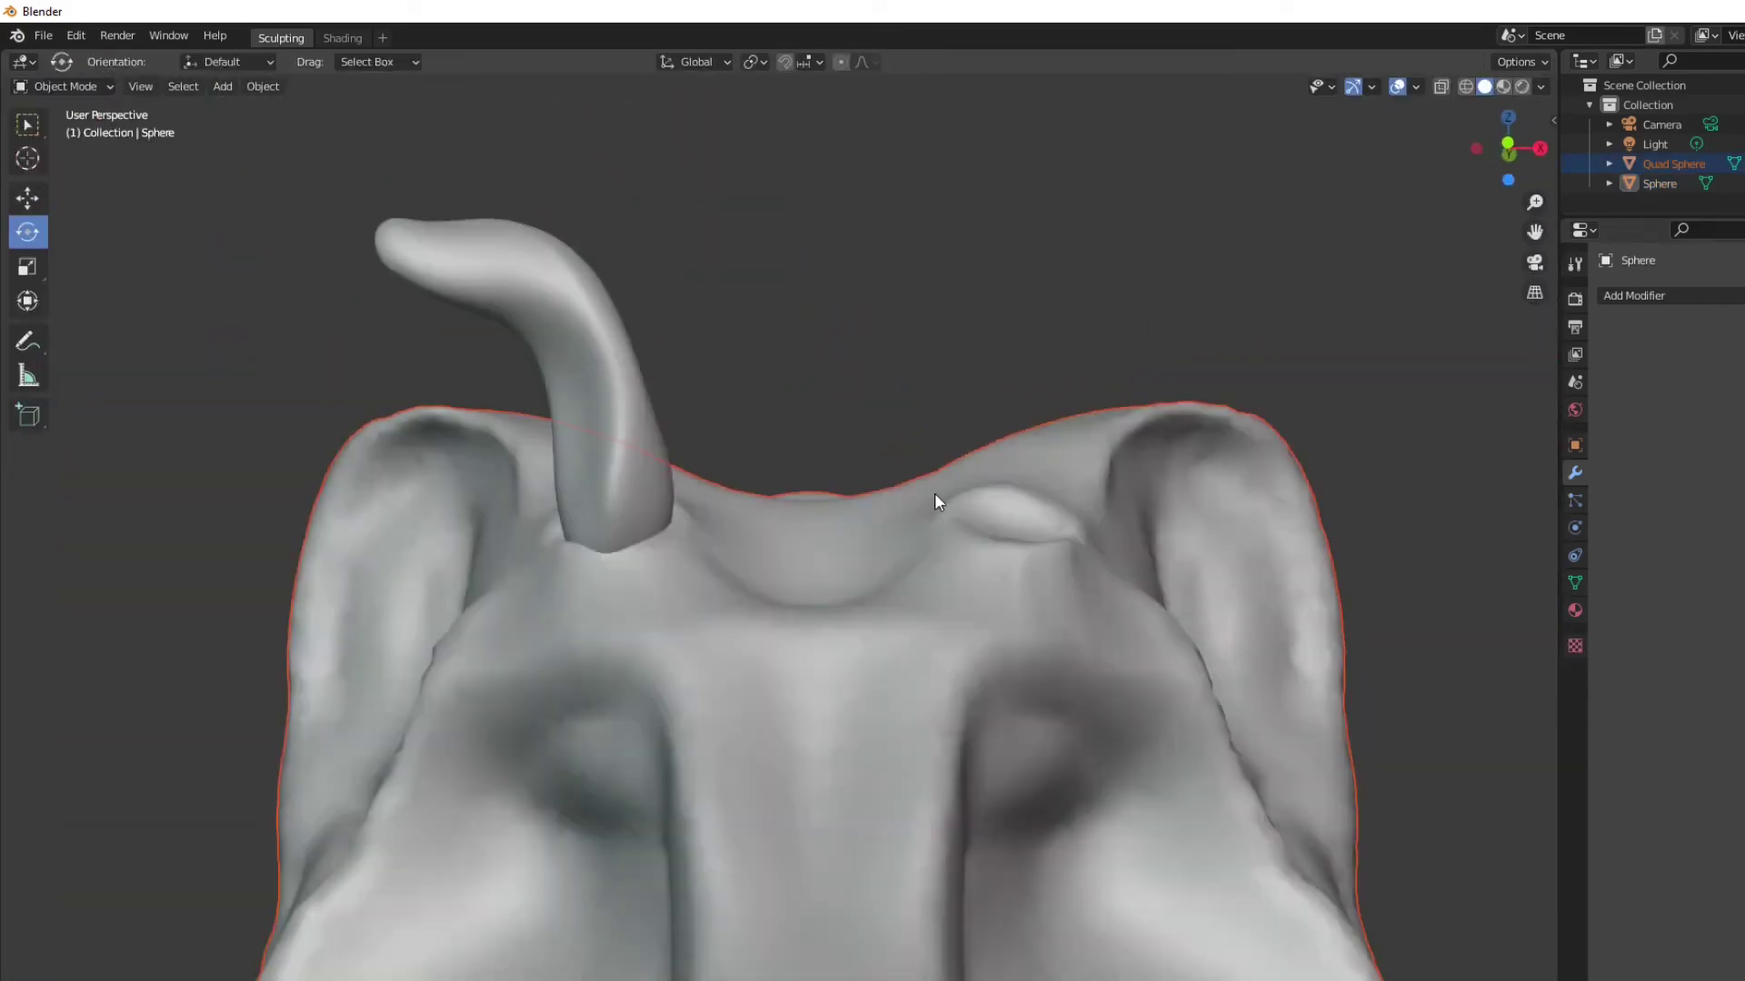
Enter Sculpt Mode on the horn and adjust its shape with a short Snake Hook stroke
{"action": "scroll", "coordinate": [934, 496], "scroll_direction": "down", "scroll_amount": 3}
{"action": "mouse_move", "coordinate": [764, 772]}
{"action": "middle_mouse_down", "text": "shift"}
{"action": "mouse_move", "coordinate": [721, 558]}
{"action": "mouse_move", "coordinate": [754, 527]}
{"action": "middle_mouse_up", "text": "shift"}
{"action": "right_click", "coordinate": [761, 552]}
{"action": "key", "text": "ctrl+a"}
{"action": "left_click", "coordinate": [798, 311]}
{"action": "left_click", "coordinate": [63, 86]}
{"action": "left_click", "coordinate": [98, 152]}
{"action": "middle_click_drag", "start_coordinate": [908, 473], "coordinate": [985, 400]}
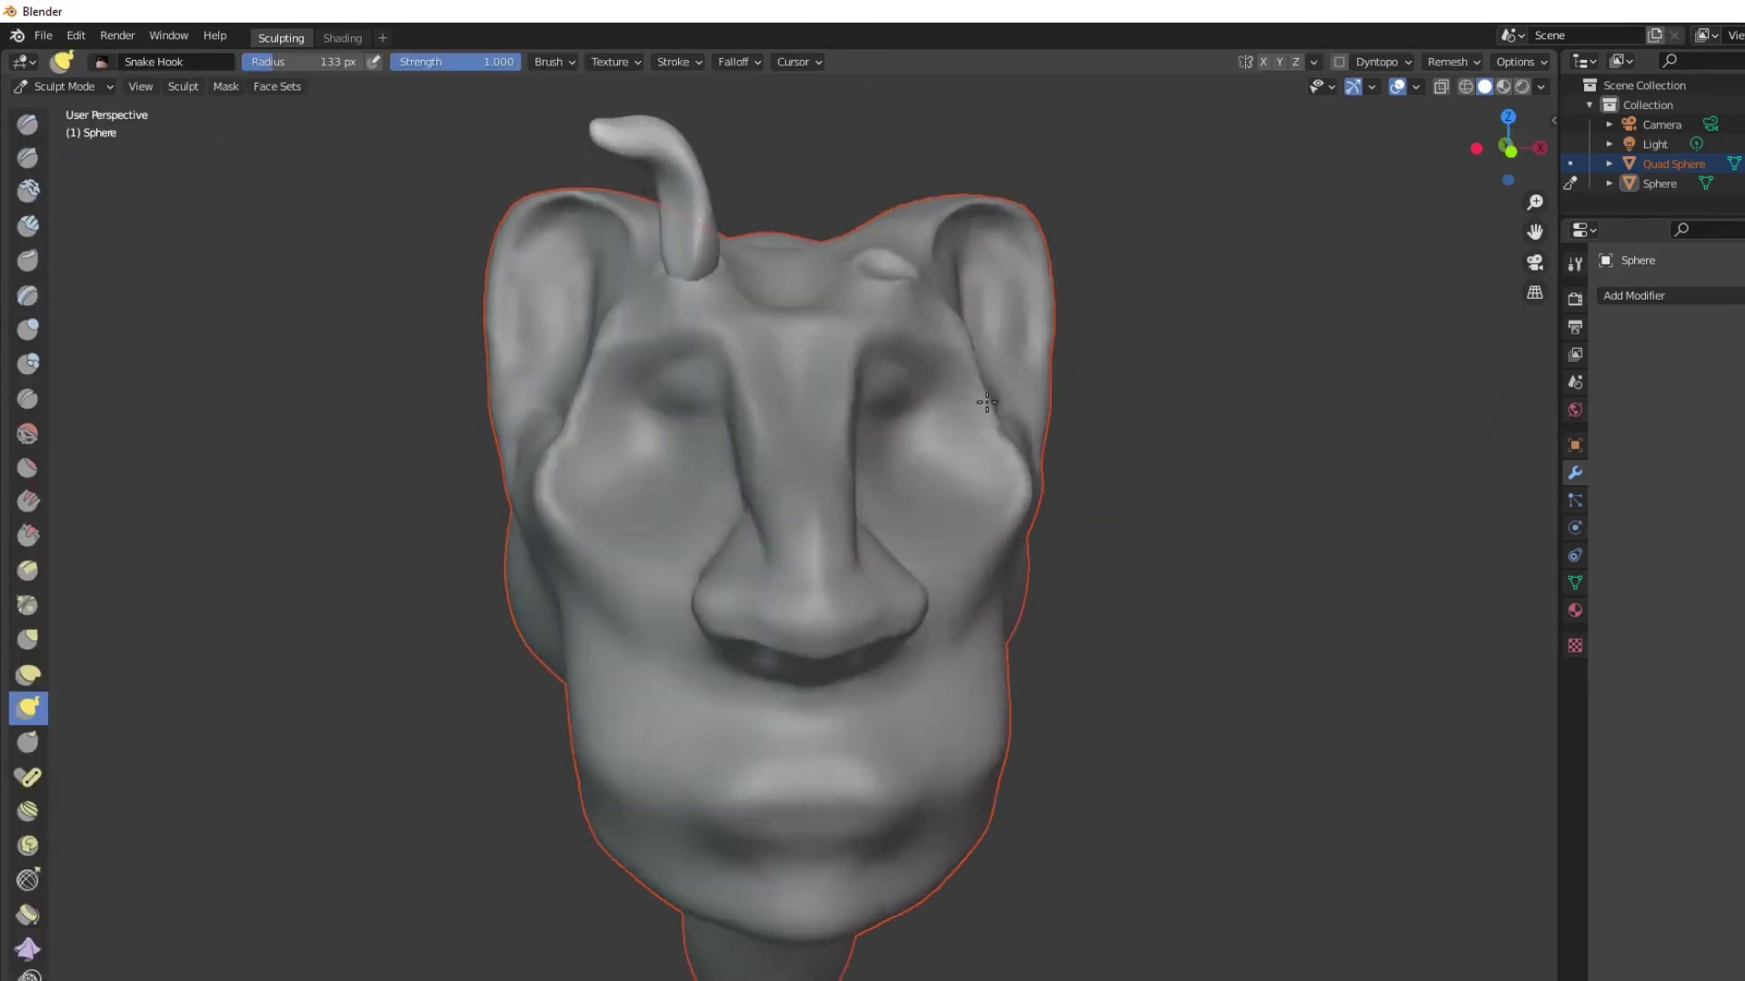
{"action": "left_click", "coordinate": [1339, 61]}
{"action": "scroll", "coordinate": [636, 382], "scroll_direction": "up", "scroll_amount": 6}
{"action": "mouse_move", "coordinate": [495, 409]}
{"action": "left_mouse_down"}
{"action": "mouse_move", "coordinate": [523, 415]}
{"action": "mouse_move", "coordinate": [491, 381]}
{"action": "left_mouse_up"}
Switch to sculpting the head and pull the forehead bump up around the horn's base with X-mirrored Snake Hook
{"action": "left_click", "coordinate": [64, 86]}
{"action": "left_click", "coordinate": [68, 109]}
{"action": "left_click", "coordinate": [800, 655]}
{"action": "left_click", "coordinate": [82, 87]}
{"action": "left_click", "coordinate": [98, 152]}
{"action": "scroll", "coordinate": [636, 409], "scroll_direction": "up", "scroll_amount": 6}
{"action": "mouse_move", "coordinate": [448, 510]}
{"action": "middle_mouse_down"}
{"action": "mouse_move", "coordinate": [372, 461]}
{"action": "mouse_move", "coordinate": [553, 516]}
{"action": "middle_mouse_up"}
{"action": "left_click_drag", "start_coordinate": [553, 516], "coordinate": [581, 475]}
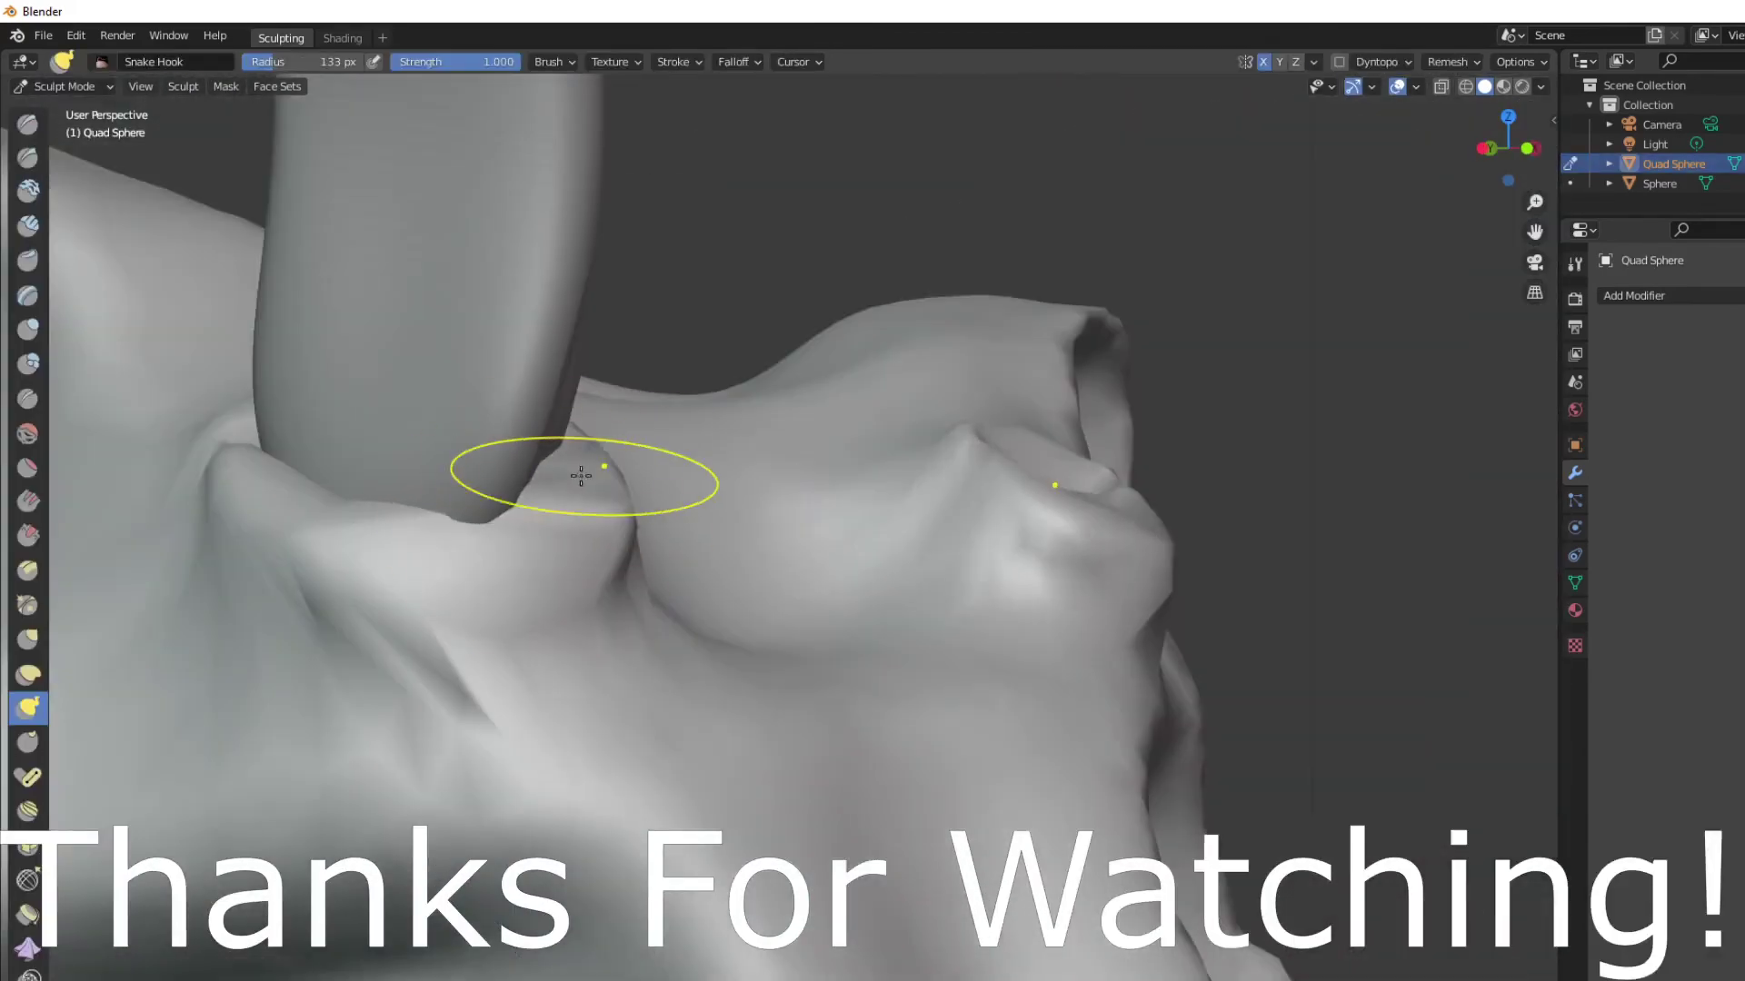
Select the horn in Object Mode, enter Sculpt Mode, and check how its base sits in the forehead
{"action": "middle_click_drag", "start_coordinate": [581, 476], "coordinate": [787, 323]}
{"action": "left_click", "coordinate": [63, 86]}
{"action": "left_click", "coordinate": [68, 109]}
{"action": "left_click", "coordinate": [546, 236]}
{"action": "scroll", "coordinate": [771, 538], "scroll_direction": "down", "scroll_amount": 8}
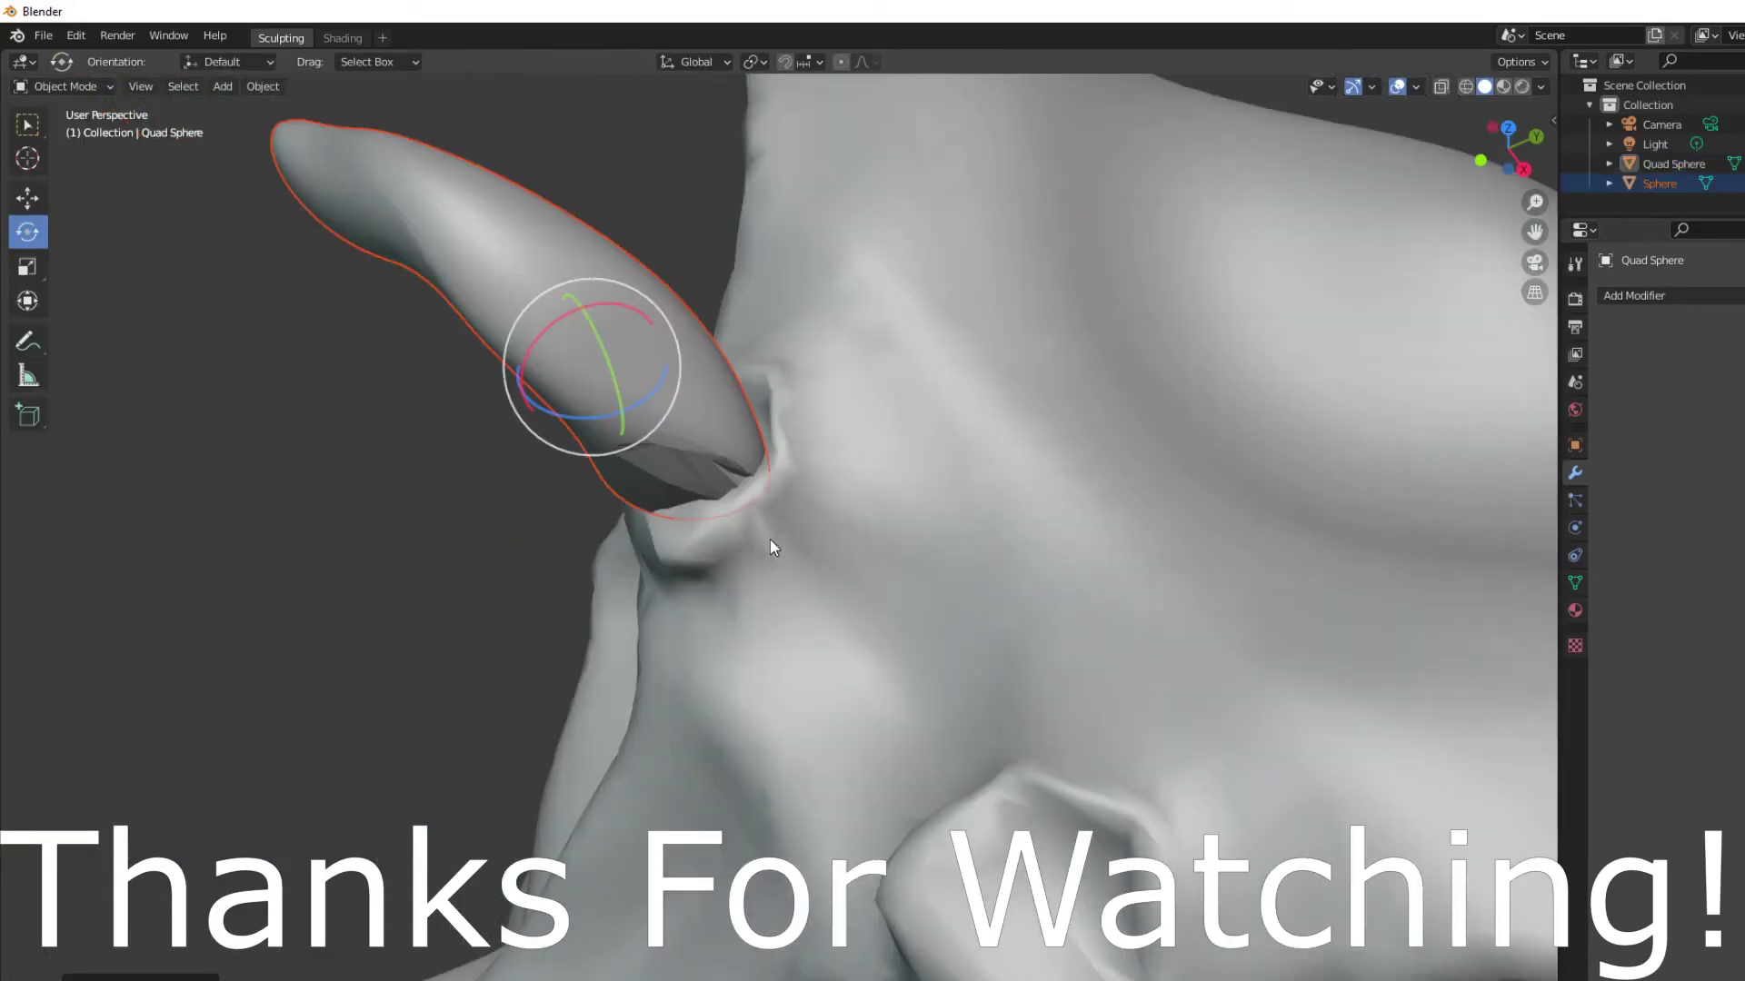
{"action": "left_click", "coordinate": [63, 86]}
{"action": "left_click", "coordinate": [100, 153]}
{"action": "middle_click_drag", "start_coordinate": [546, 473], "coordinate": [782, 454]}
Return to Object Mode, clear the selection, and view the head and horn from the front
{"action": "left_click", "coordinate": [64, 86]}
{"action": "left_click", "coordinate": [85, 107]}
{"action": "left_click", "coordinate": [422, 368]}
{"action": "left_click", "coordinate": [509, 289]}
{"action": "middle_click_drag", "start_coordinate": [421, 345], "coordinate": [509, 288]}
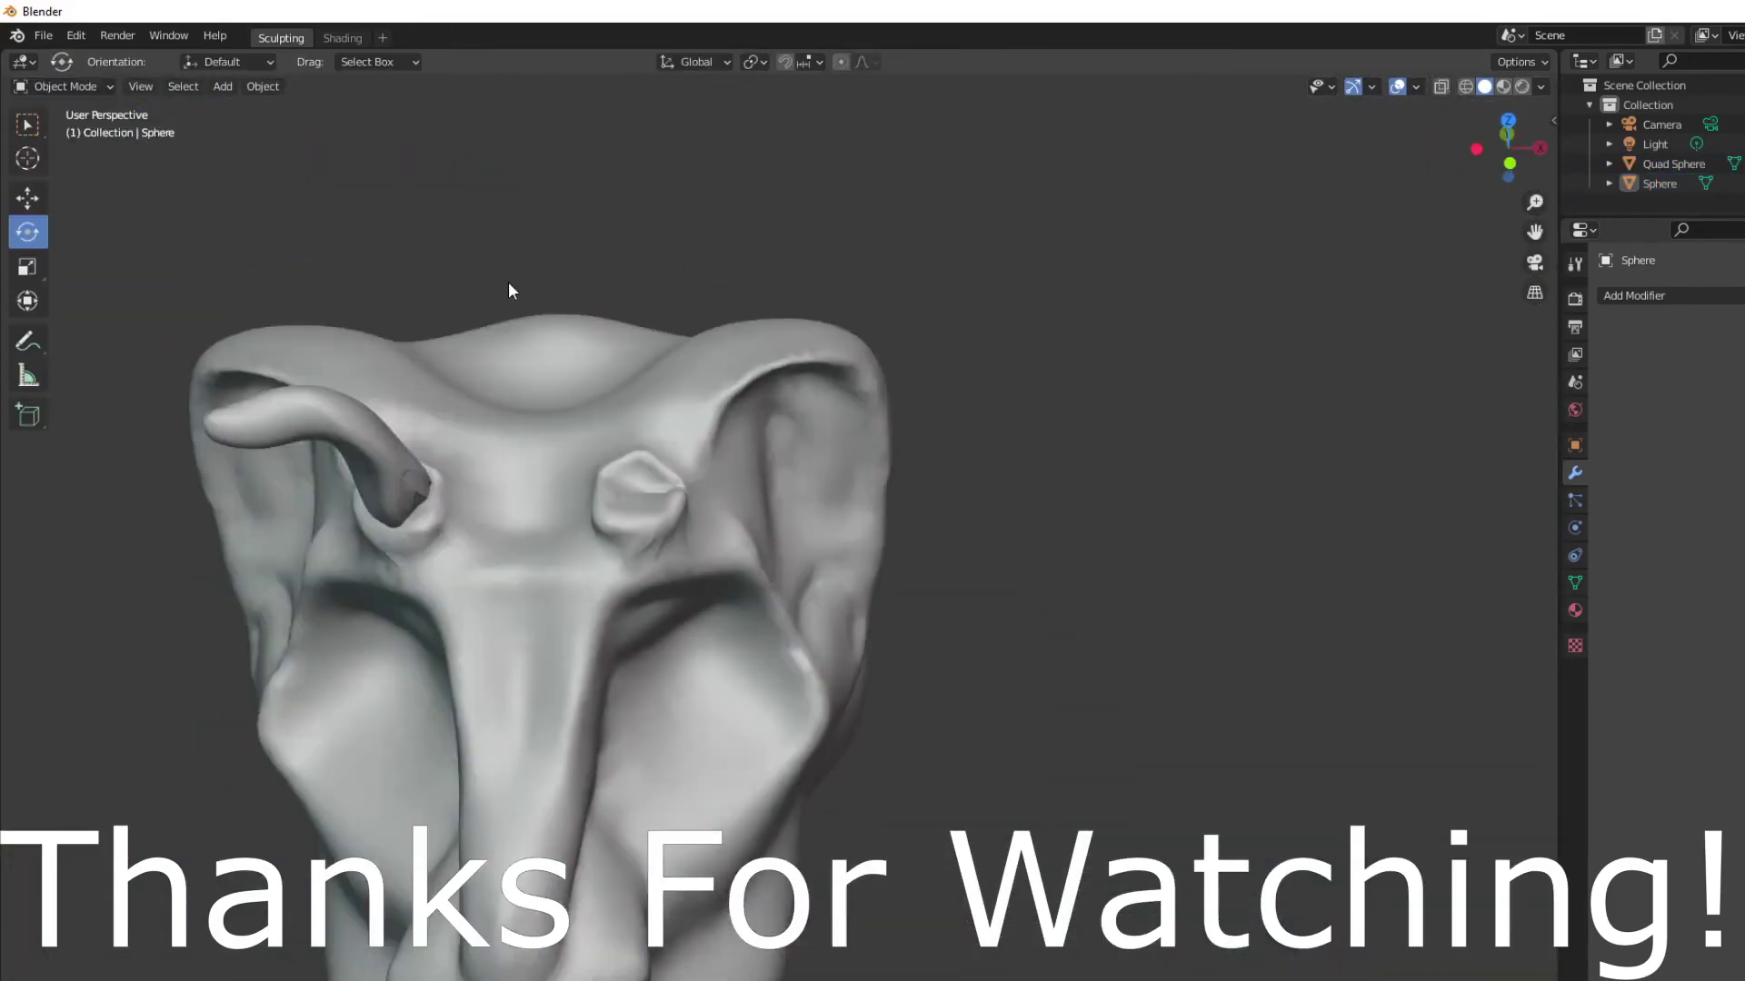